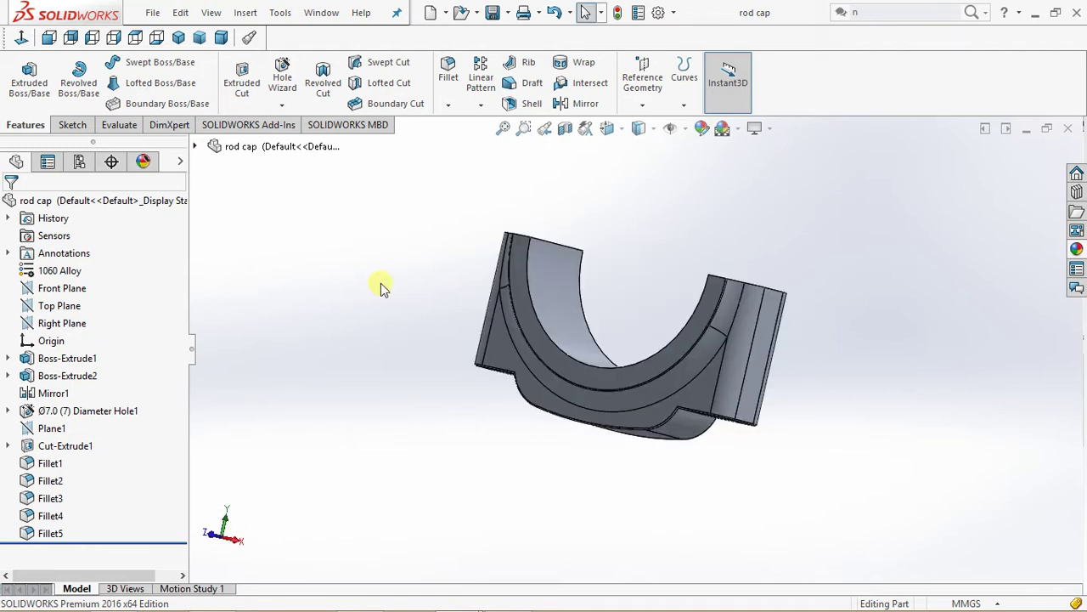
mouse_move(371, 590)
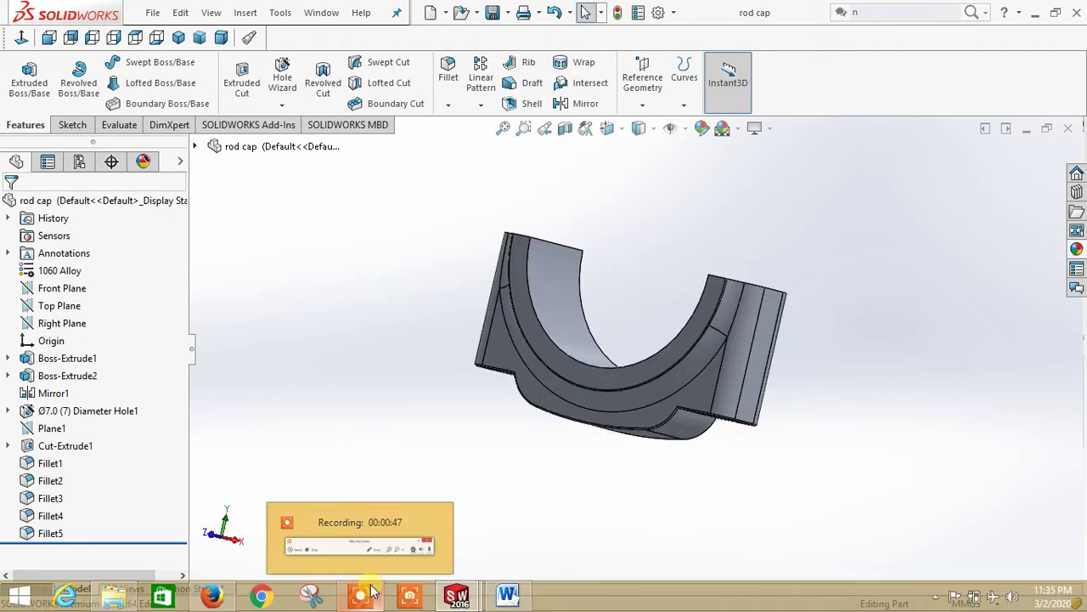
left_click(498, 377)
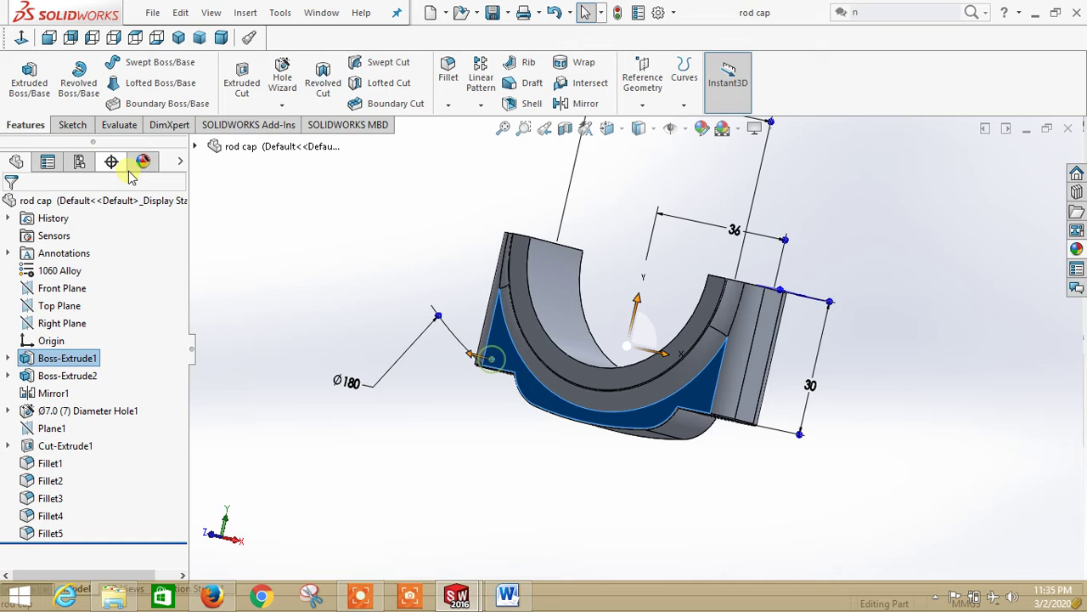
left_click(388, 233)
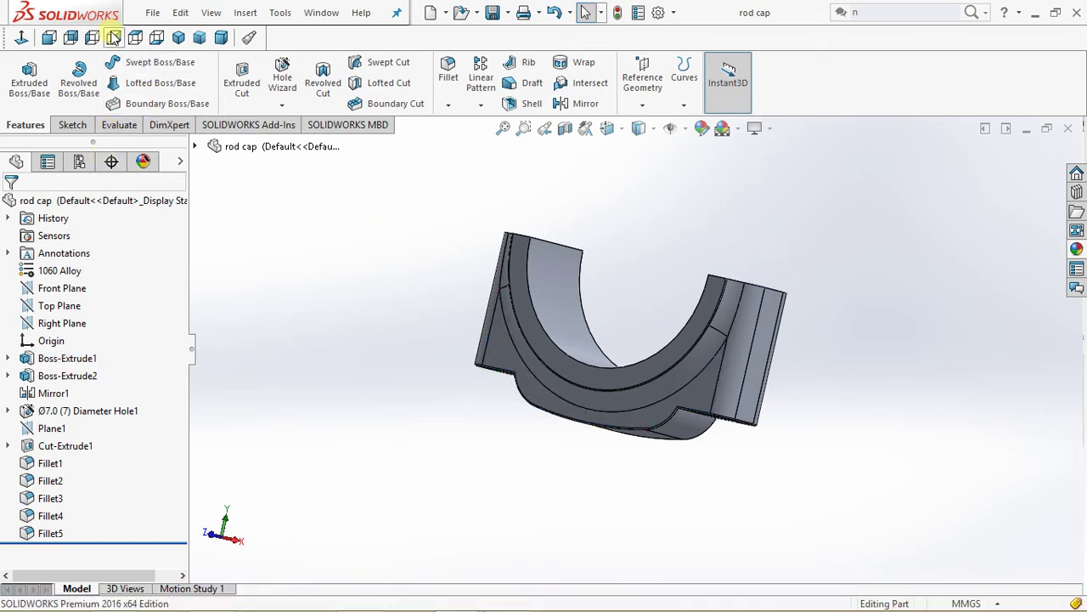
Open the recent bearing part and inspect its half-ring shape from an angled view
left_click(152, 13)
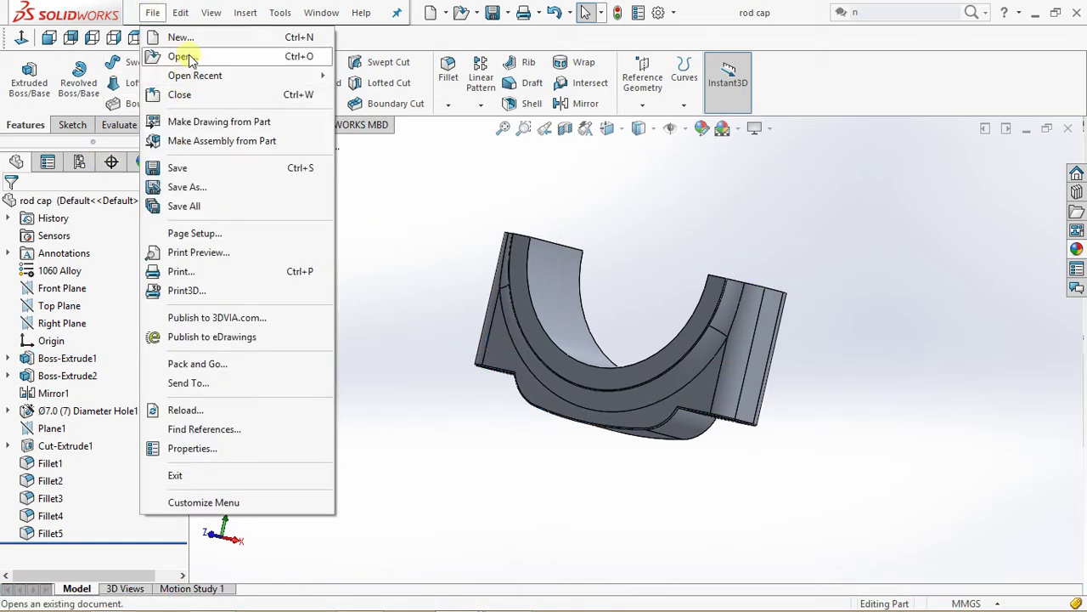
mouse_move(221, 75)
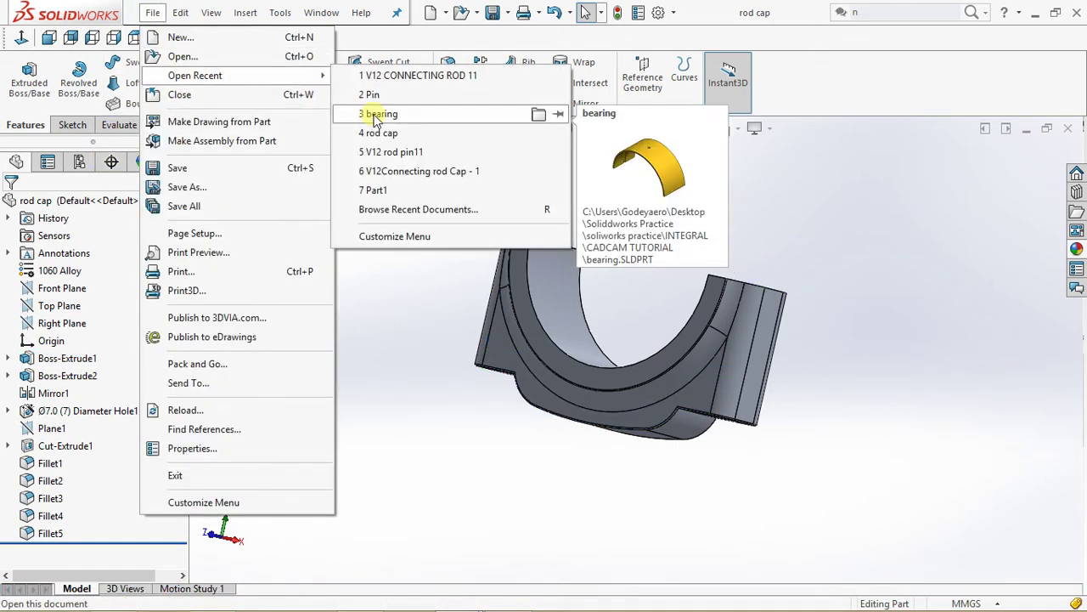
left_click(376, 115)
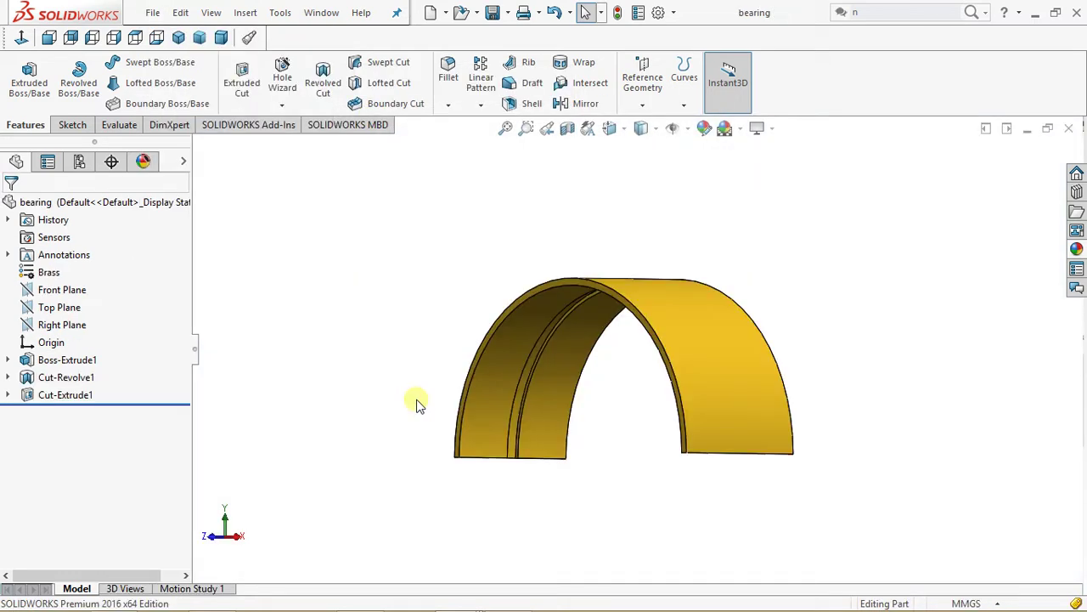
middle_click_drag(363, 332, 301, 284)
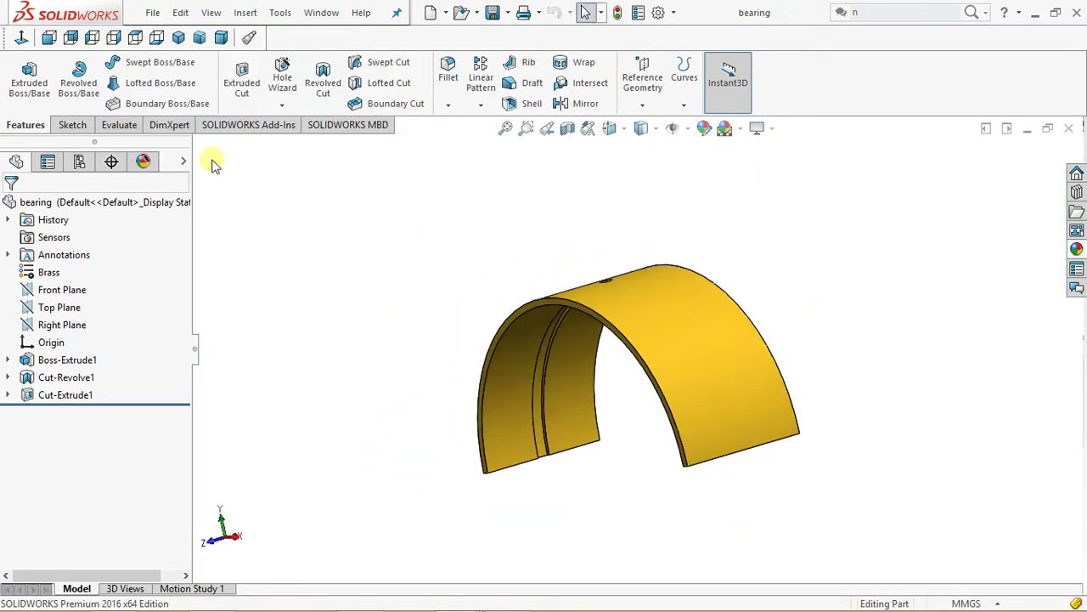
Open the recent Pin part and inspect its chamfered, hollow end
left_click(153, 13)
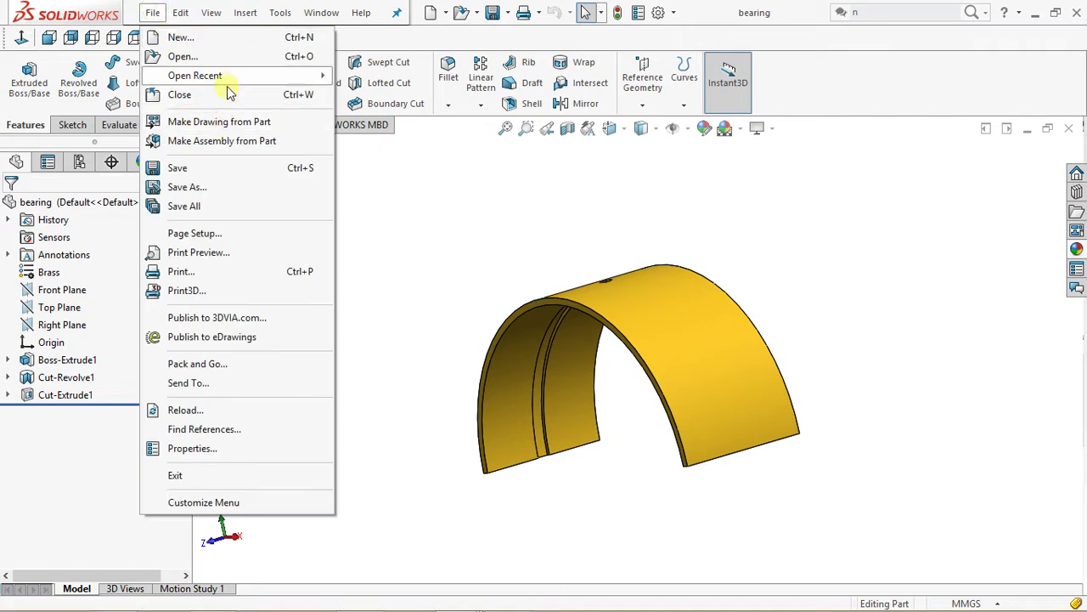
mouse_move(235, 83)
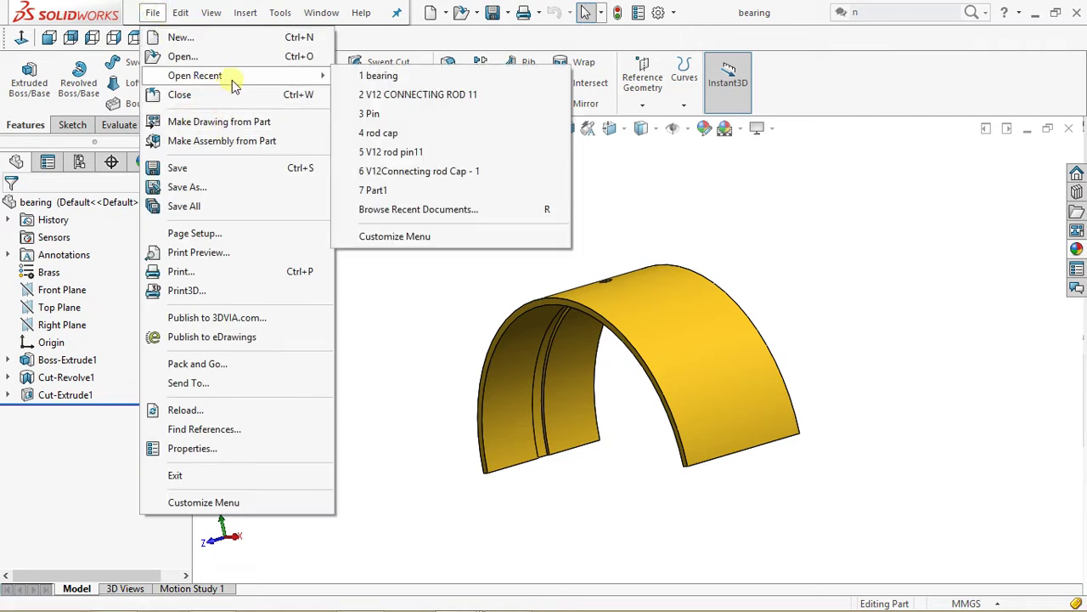
left_click(370, 113)
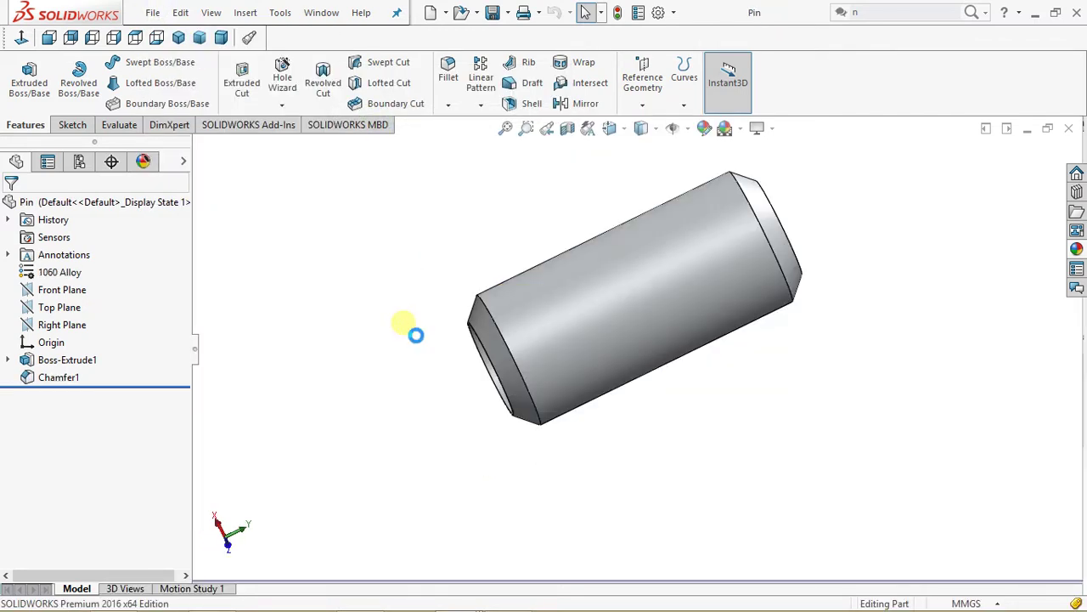
middle_click_drag(431, 345, 348, 385)
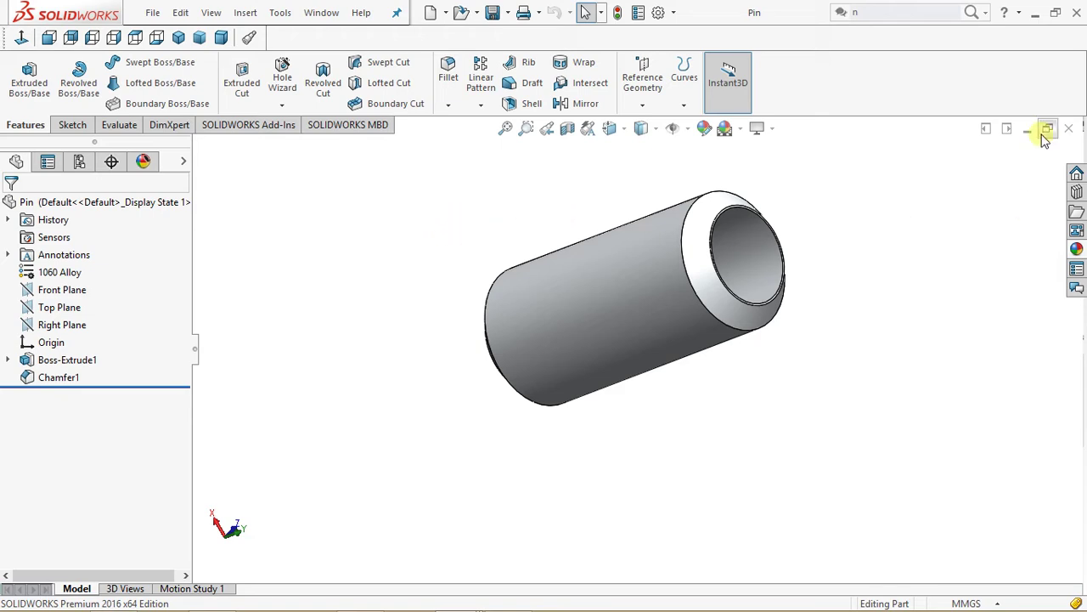
Close all open part documents: Pin, bearing, rod cap and V12 CONNECTING ROD 11
left_click(1068, 128)
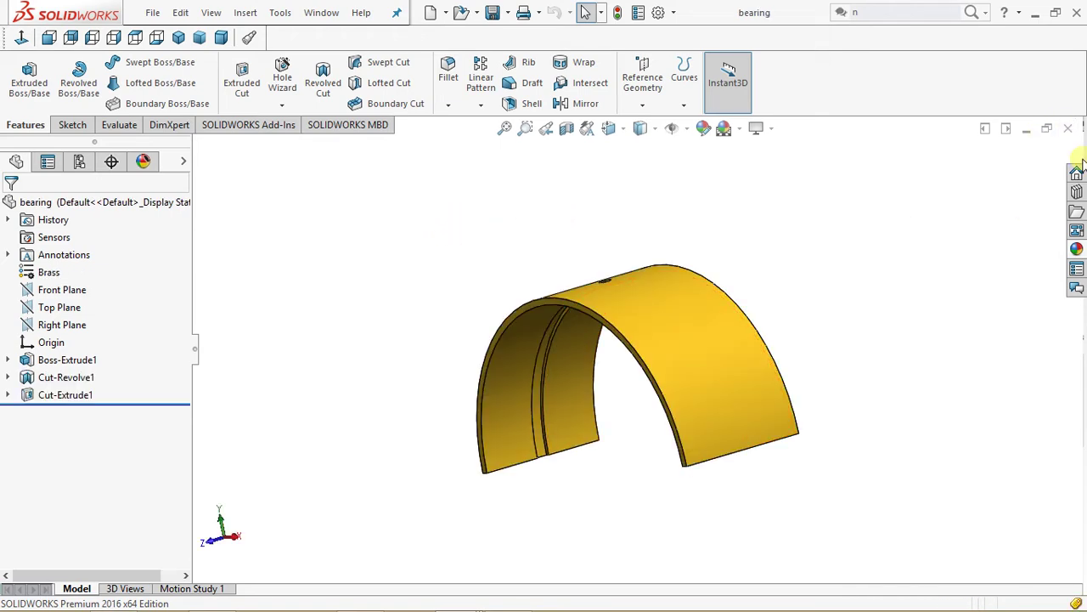
left_click(1068, 129)
left_click(1068, 127)
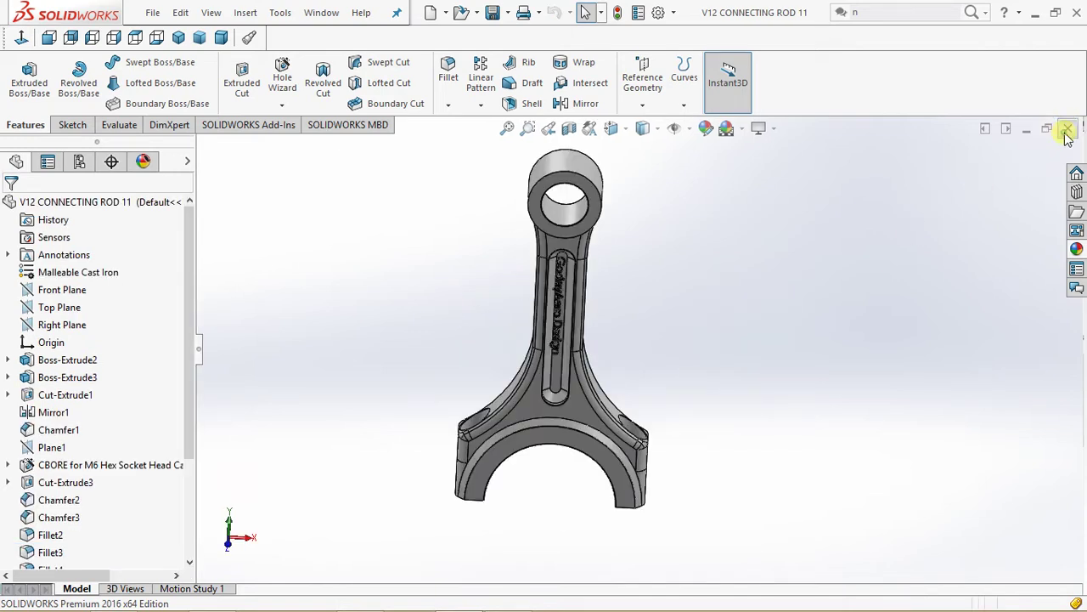
left_click(1068, 129)
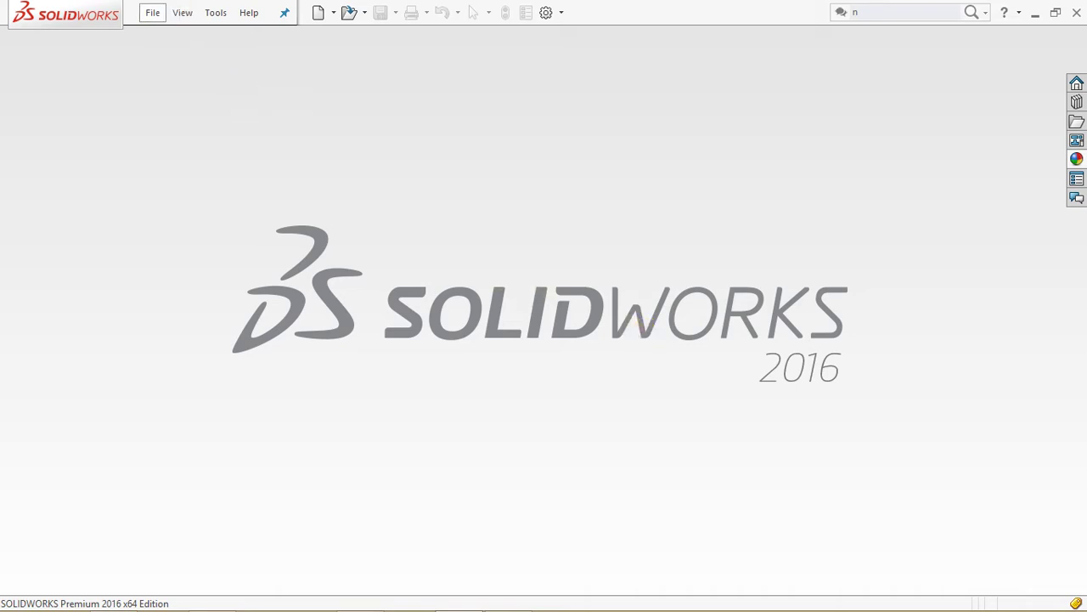
Create a new part document
left_click(156, 13)
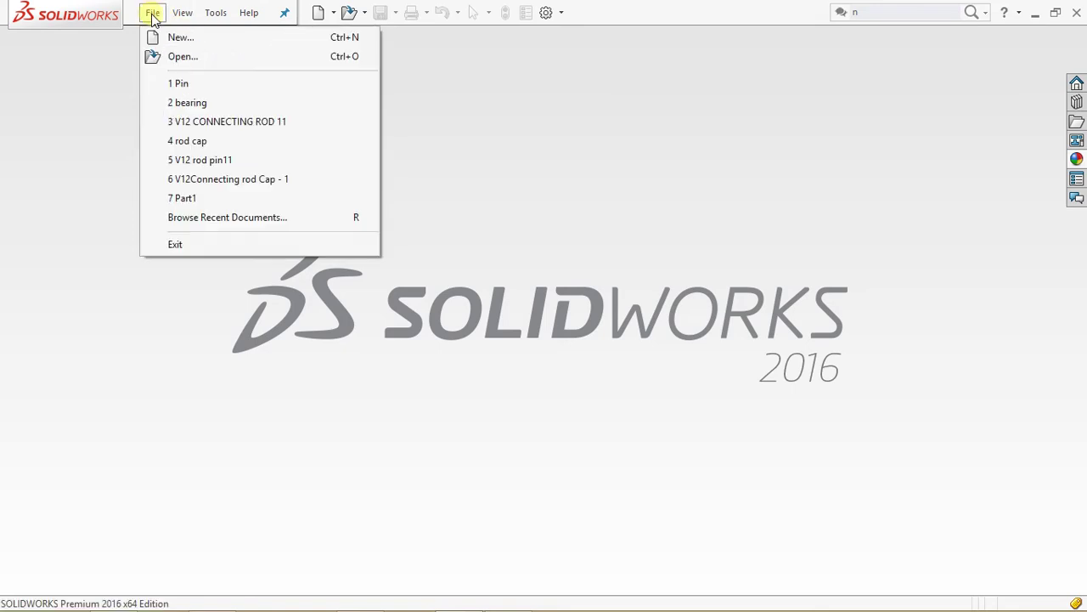
left_click(178, 38)
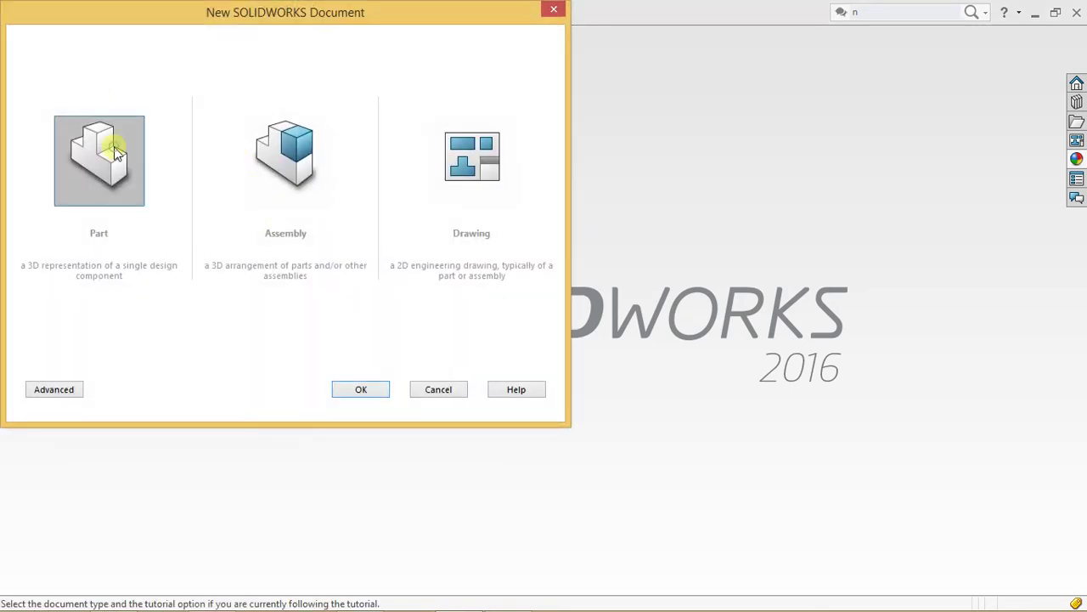
left_click(345, 392)
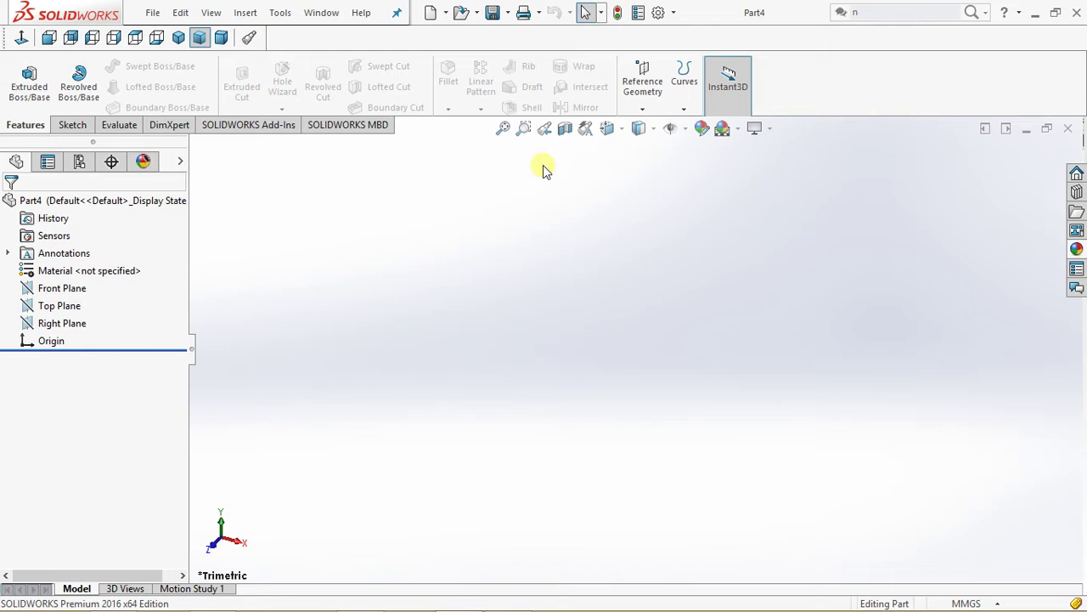
Apply the Plain White scene as the background of the new part
left_click(739, 130)
left_click(744, 129)
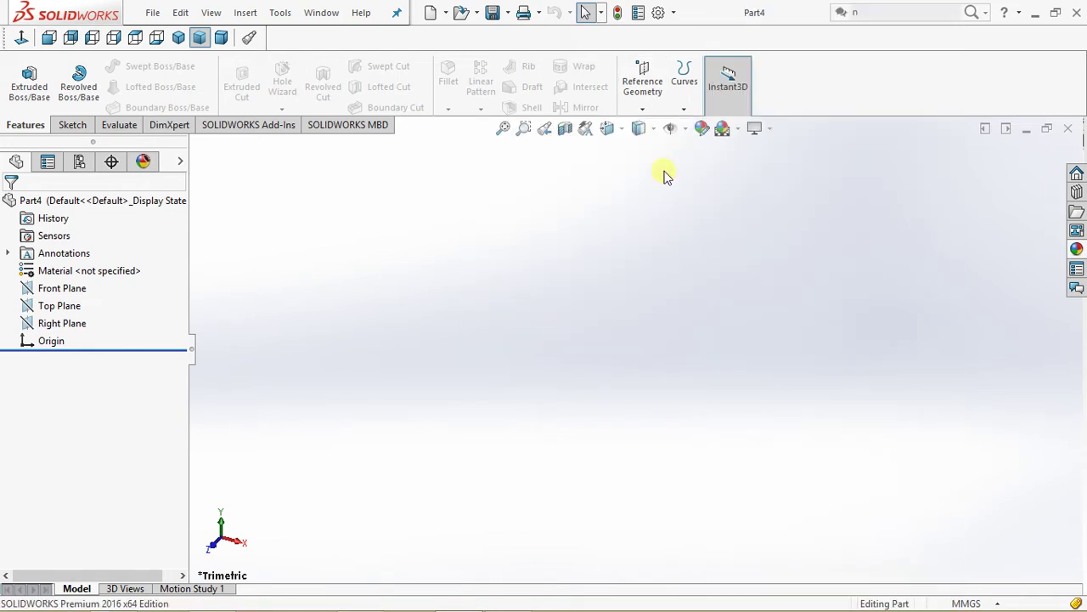
left_click(738, 130)
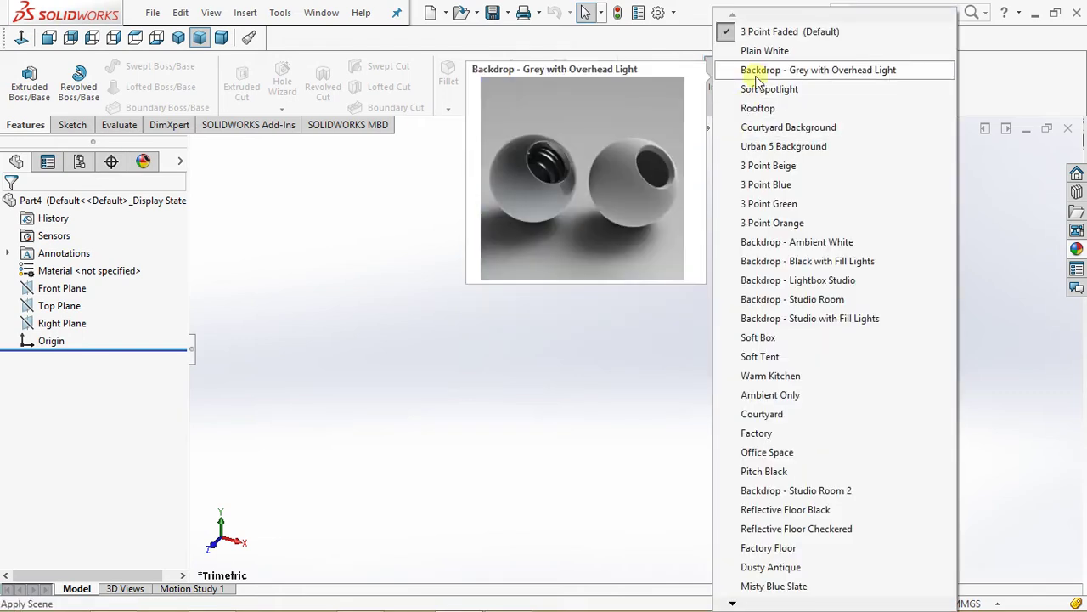
left_click(765, 51)
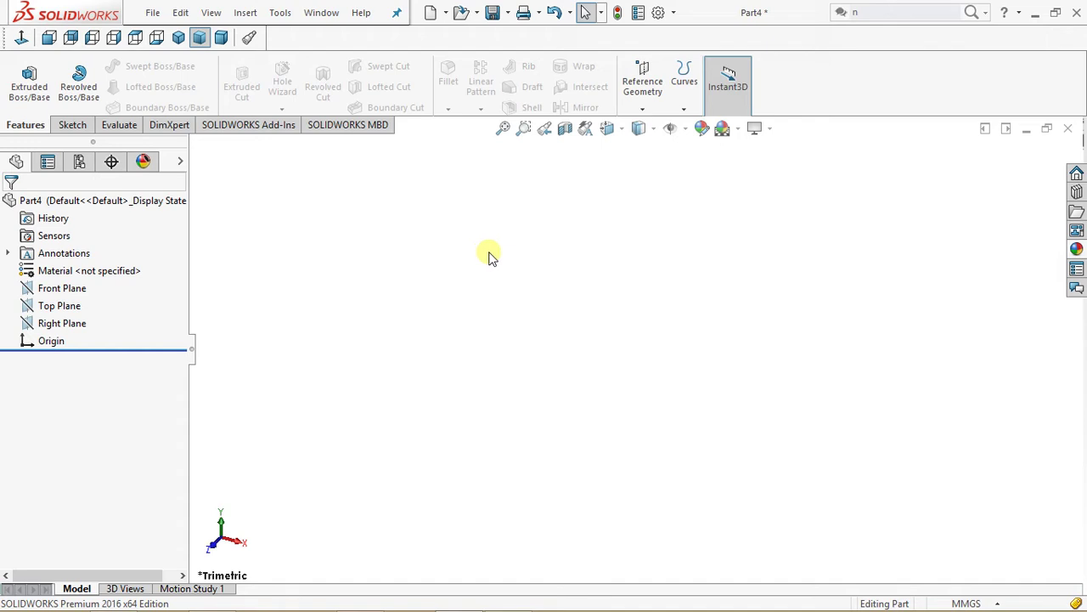
On the Front Plane, sketch a horizontal line about 37 mm long rightward from the origin and a vertical line about 48 mm down from its end
left_click(61, 288)
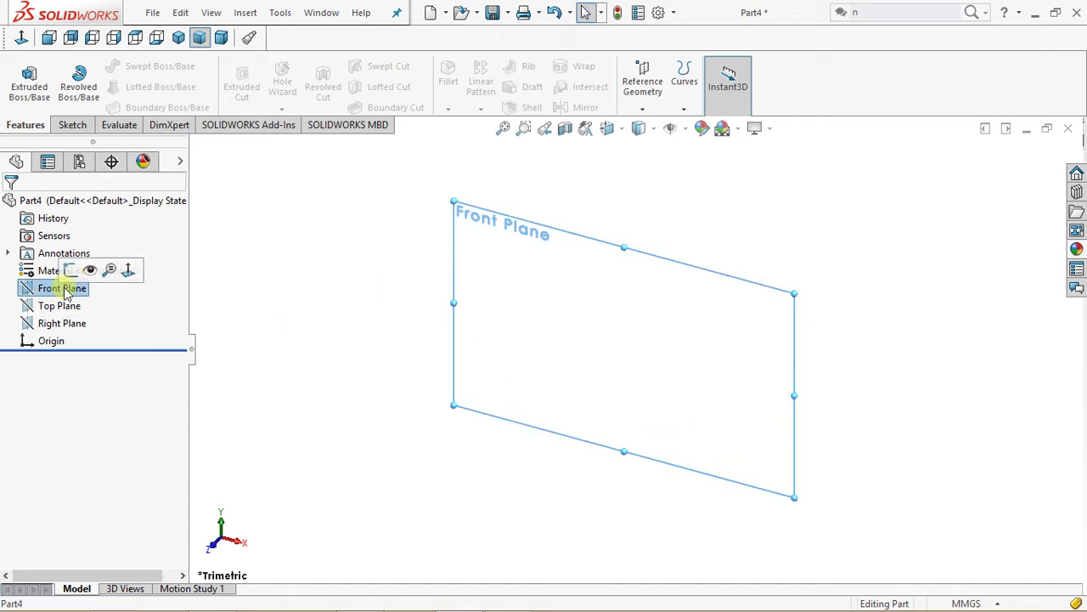
left_click(72, 271)
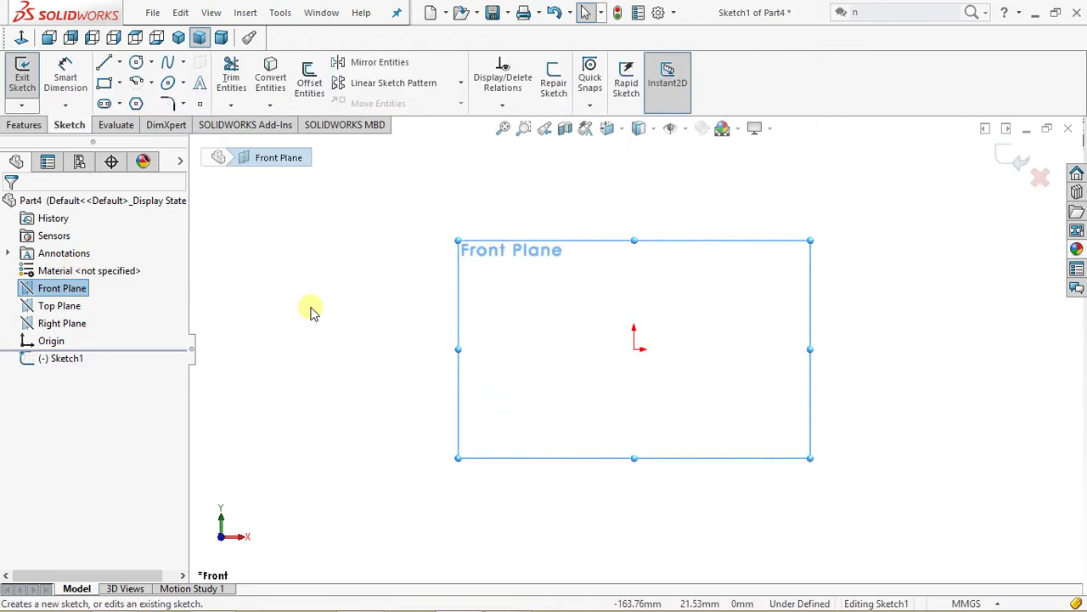
left_click(135, 66)
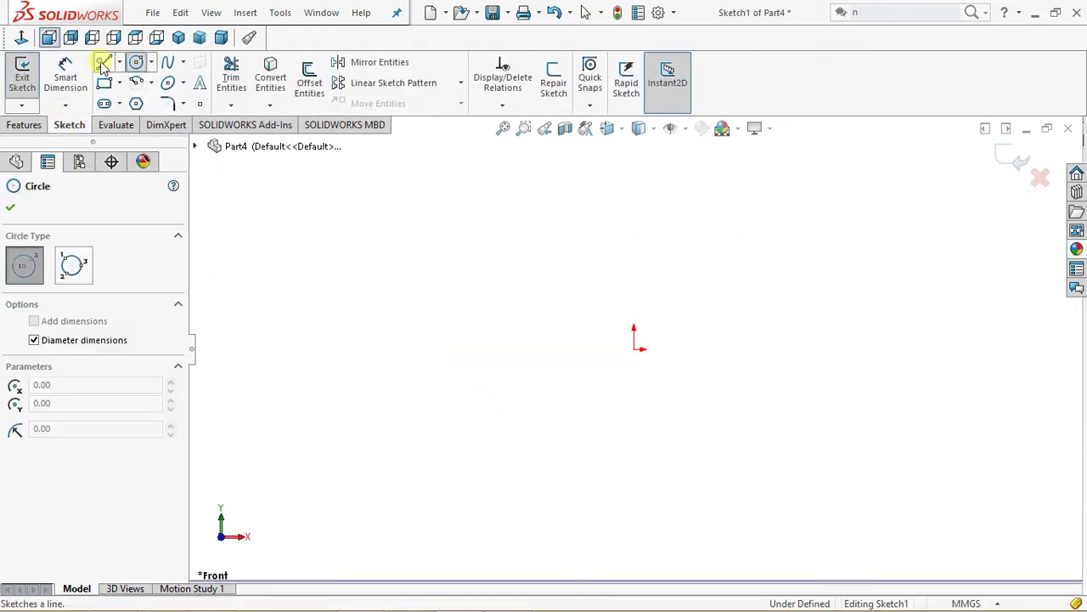
left_click(104, 63)
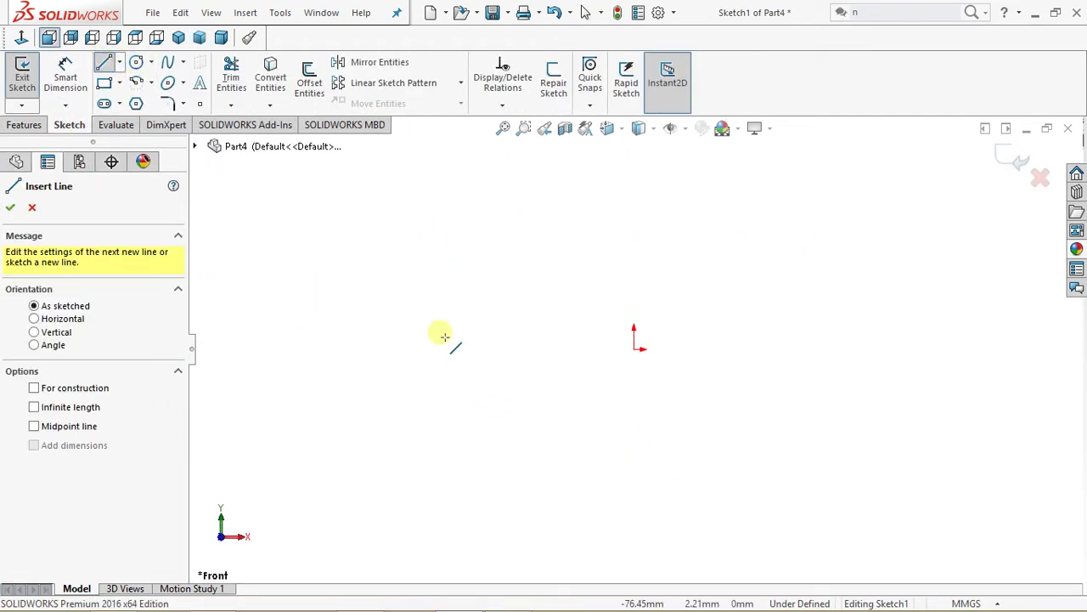
left_click(636, 350)
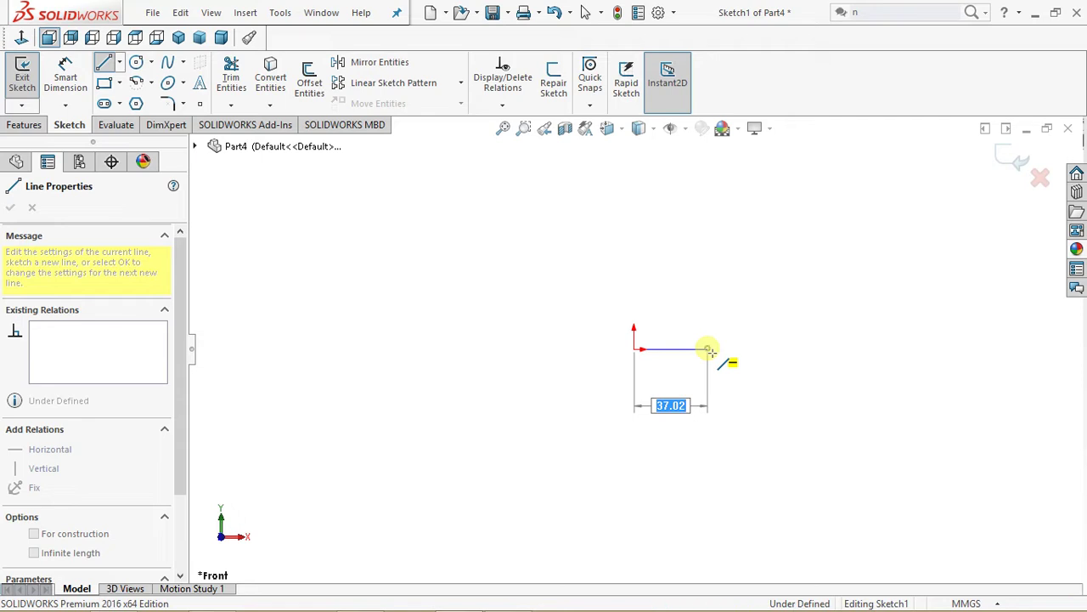
left_click(708, 349)
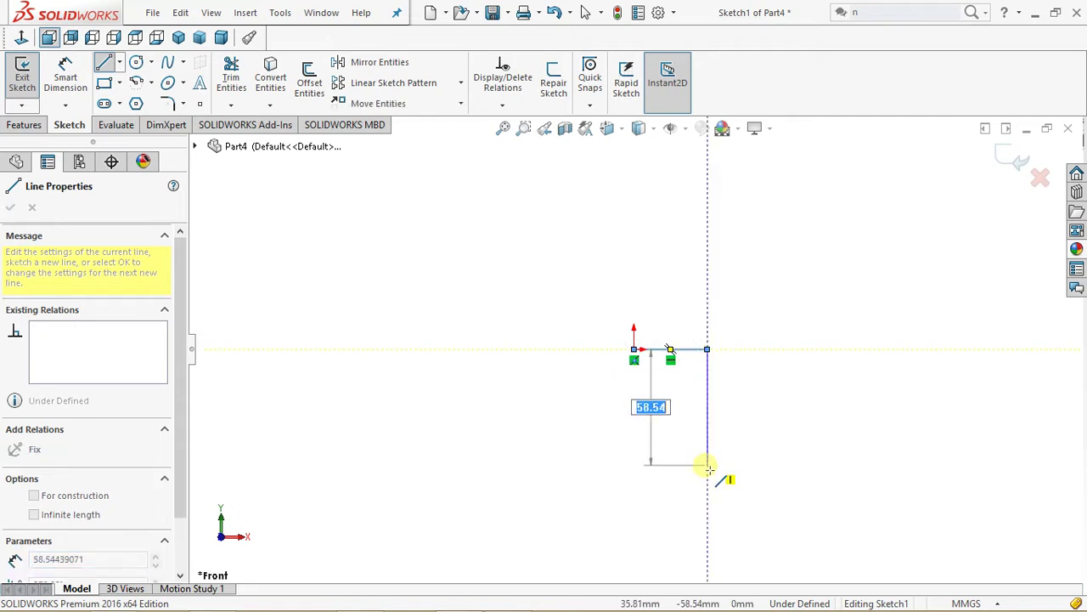
left_click(707, 445)
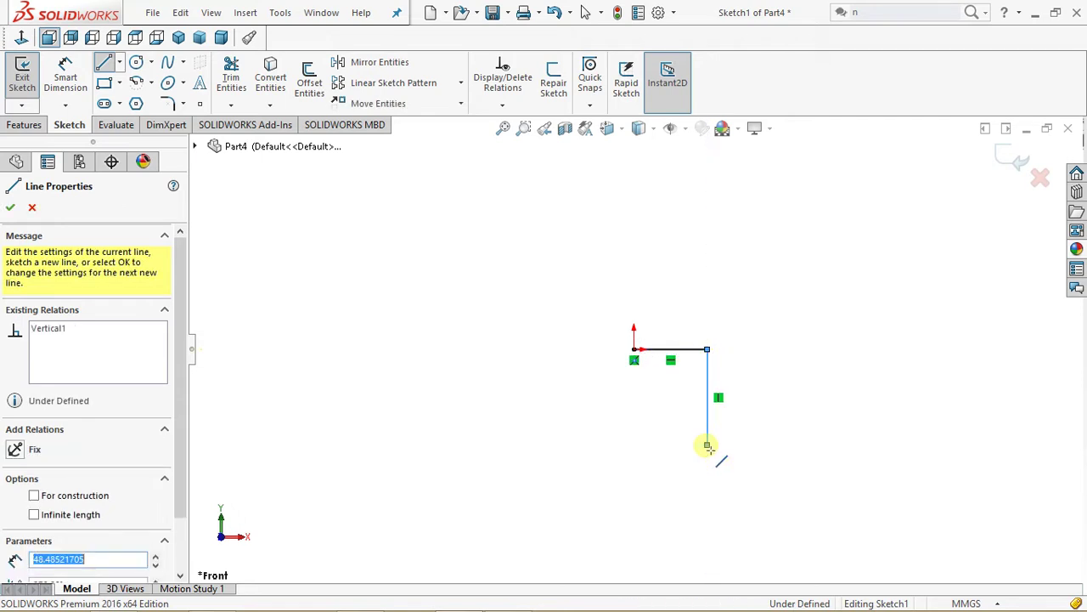
key("Escape")
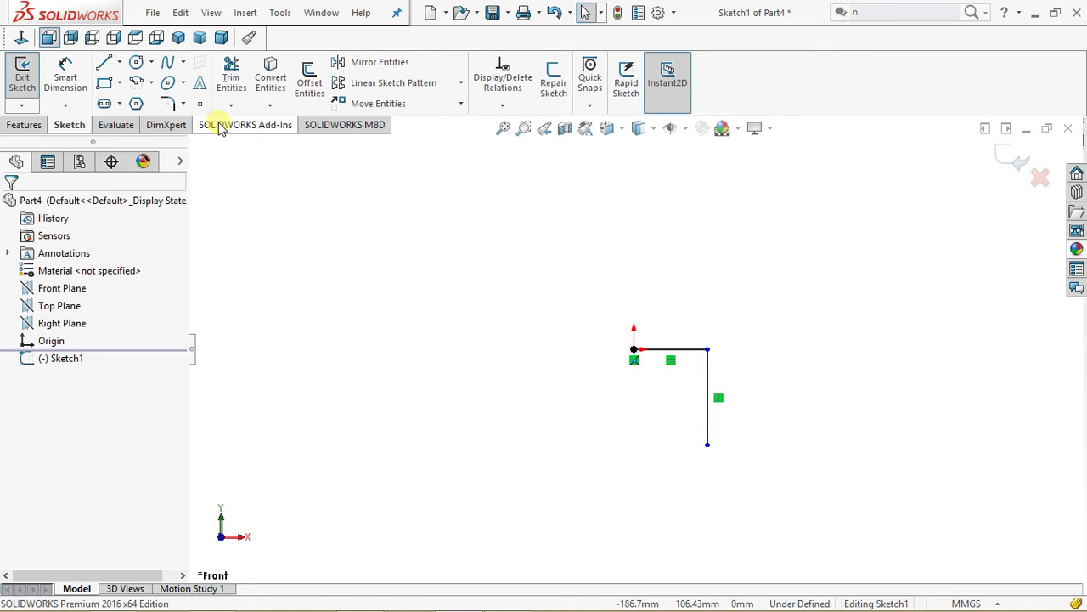
Sketch a vertical centerline about 35 mm long downward from the origin
left_click(119, 63)
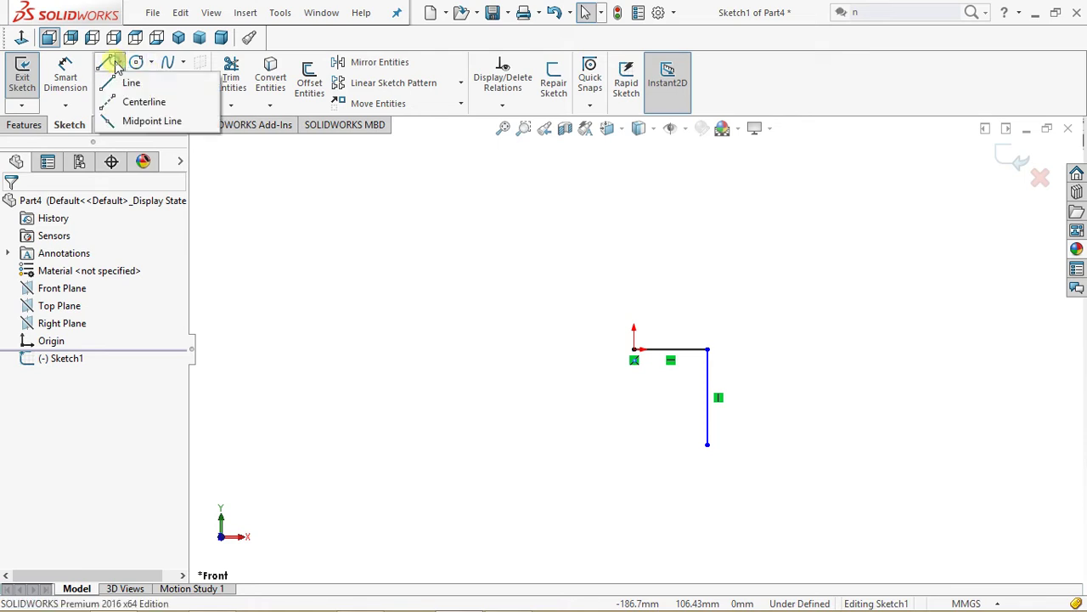
left_click(127, 99)
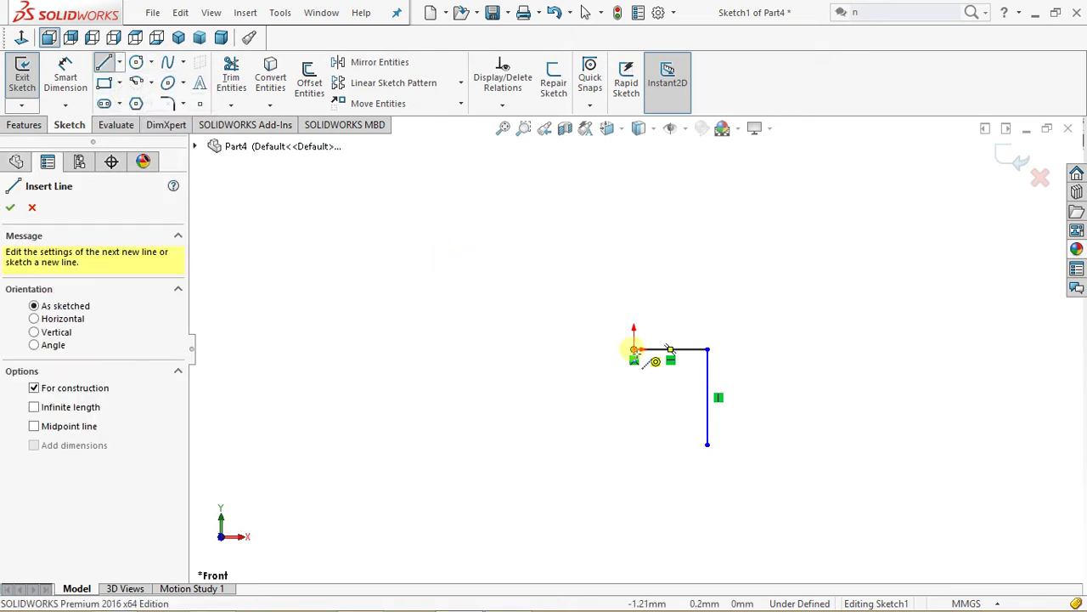
left_click_drag(634, 349, 634, 419)
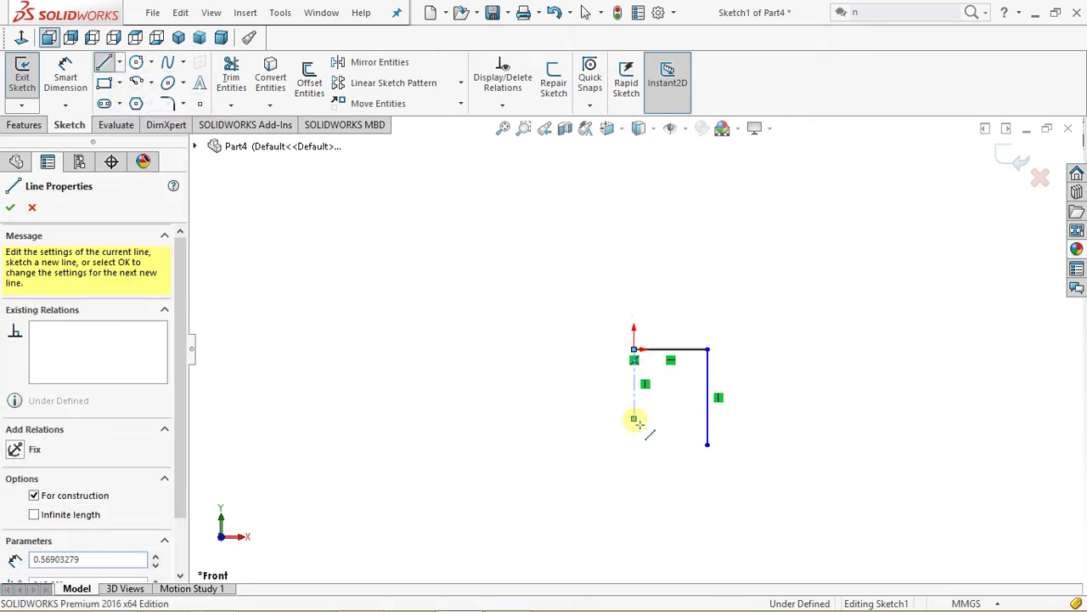
key("Escape")
Examine the properties and relations of the horizontal line, the vertical line and the centerline in turn
left_click(667, 348)
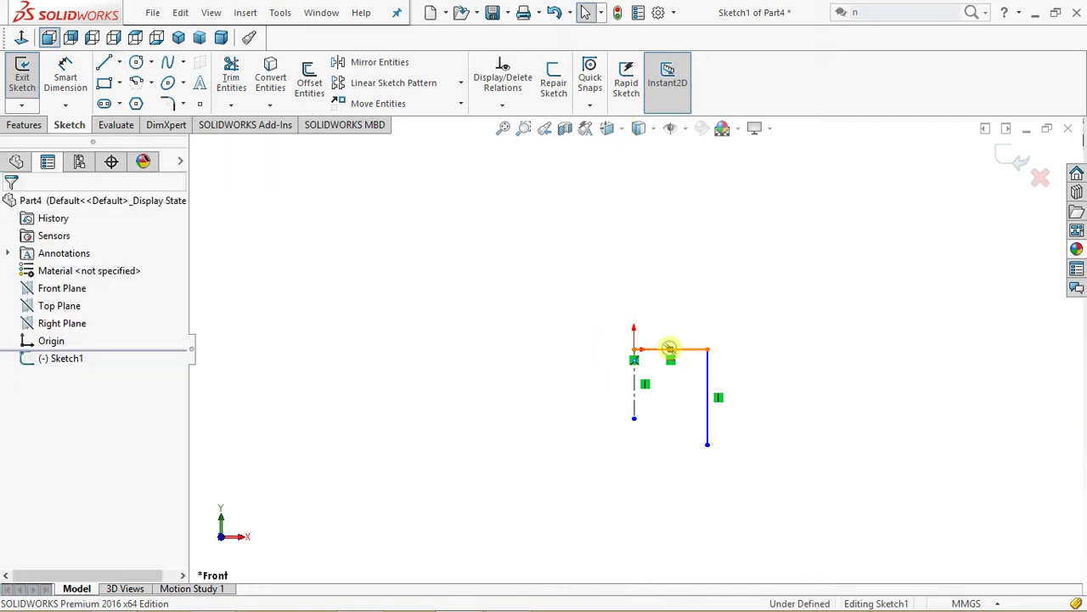
left_click(639, 306)
left_click(685, 350)
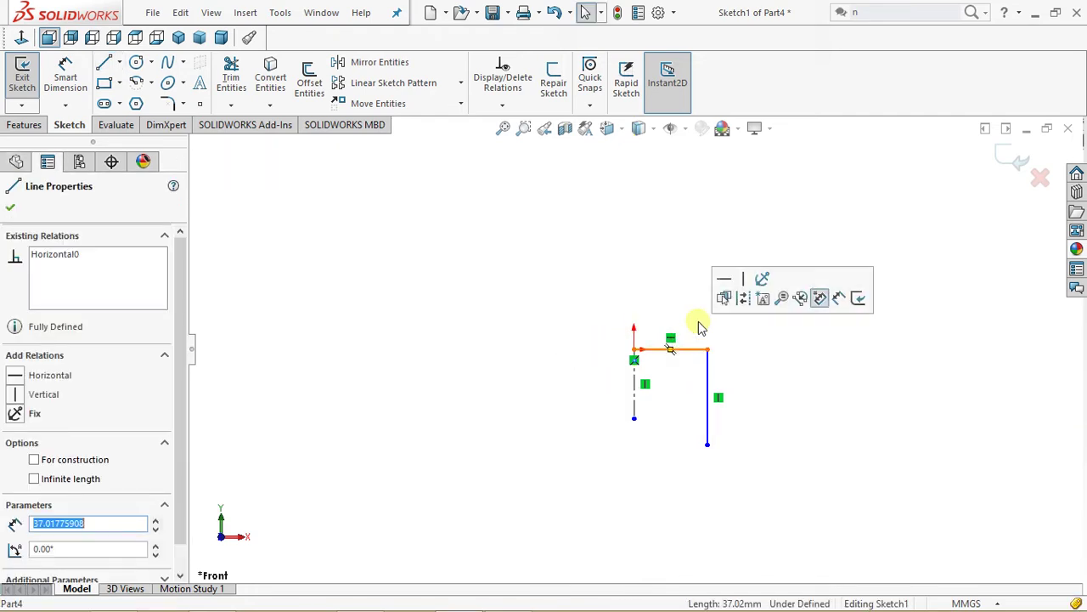
left_click(710, 364)
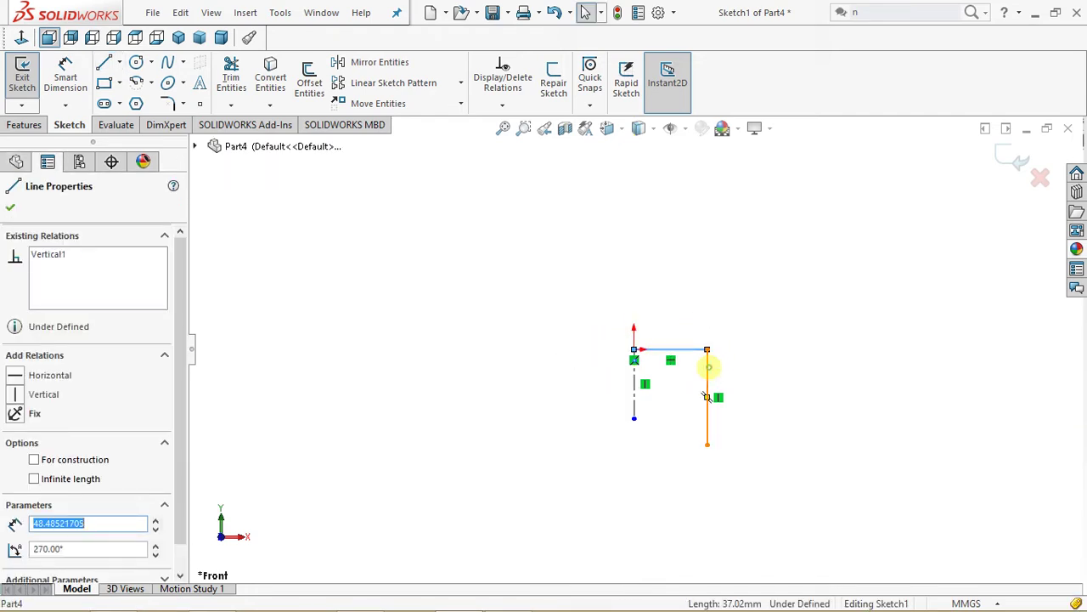
left_click(641, 397)
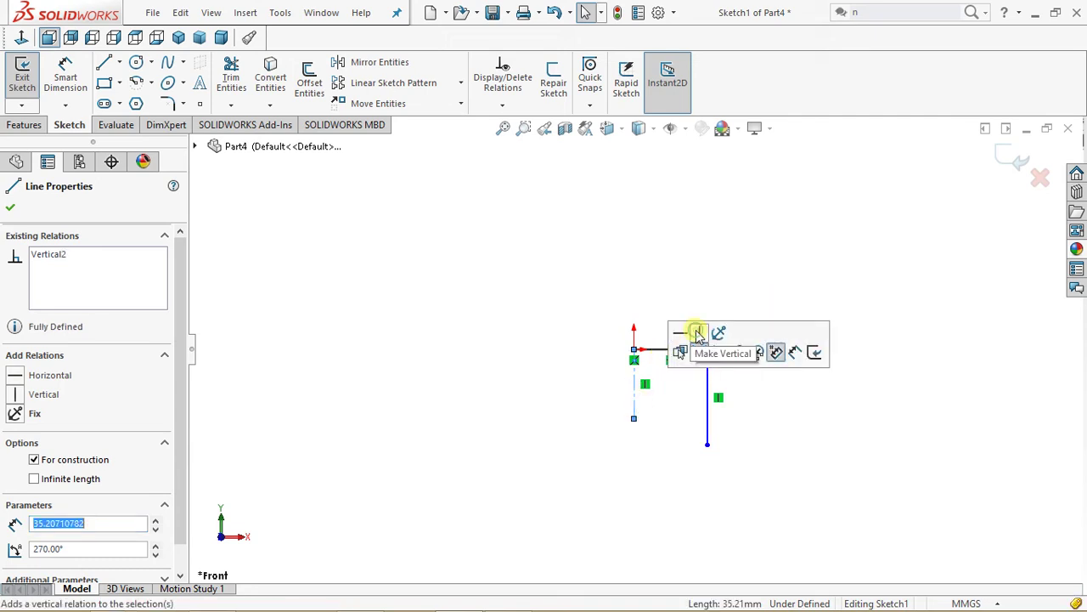
Sketch a circle centred on the origin, large enough to enclose the whole horizontal line
left_click(500, 294)
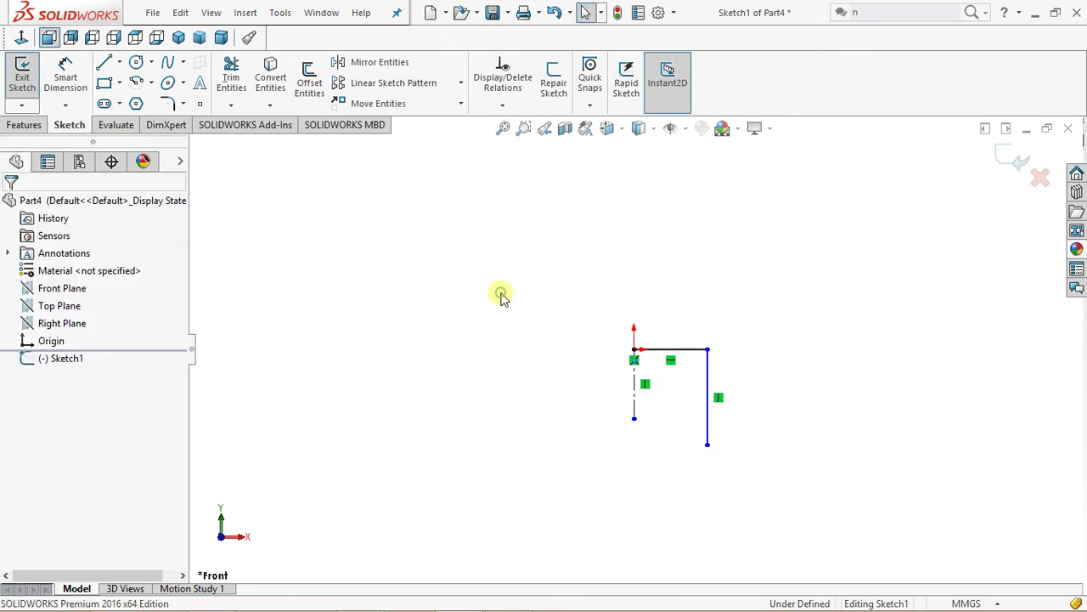
left_click(135, 62)
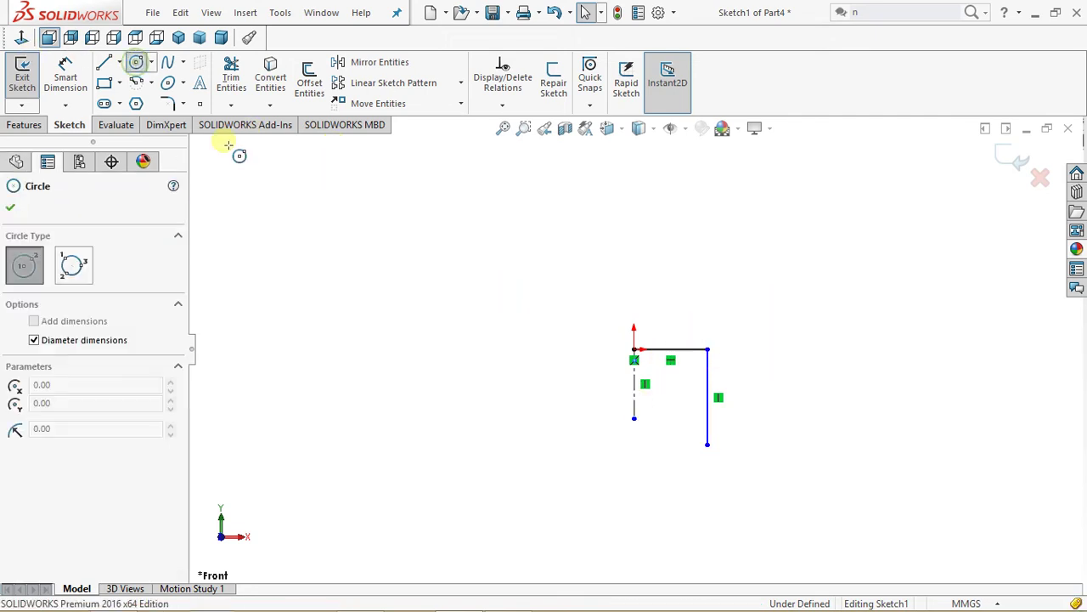
left_click(636, 348)
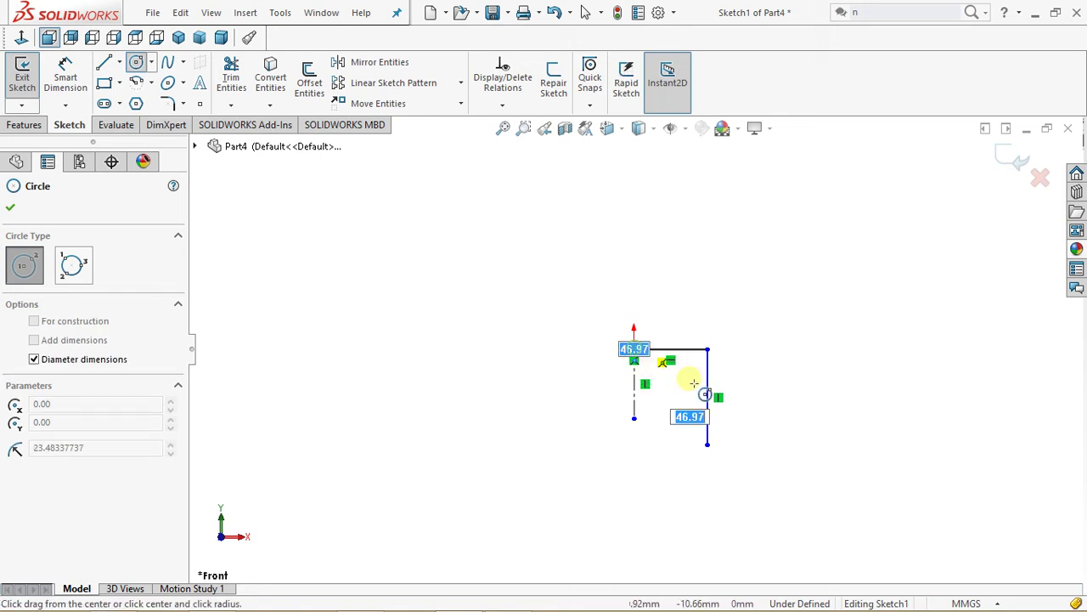
left_click(736, 406)
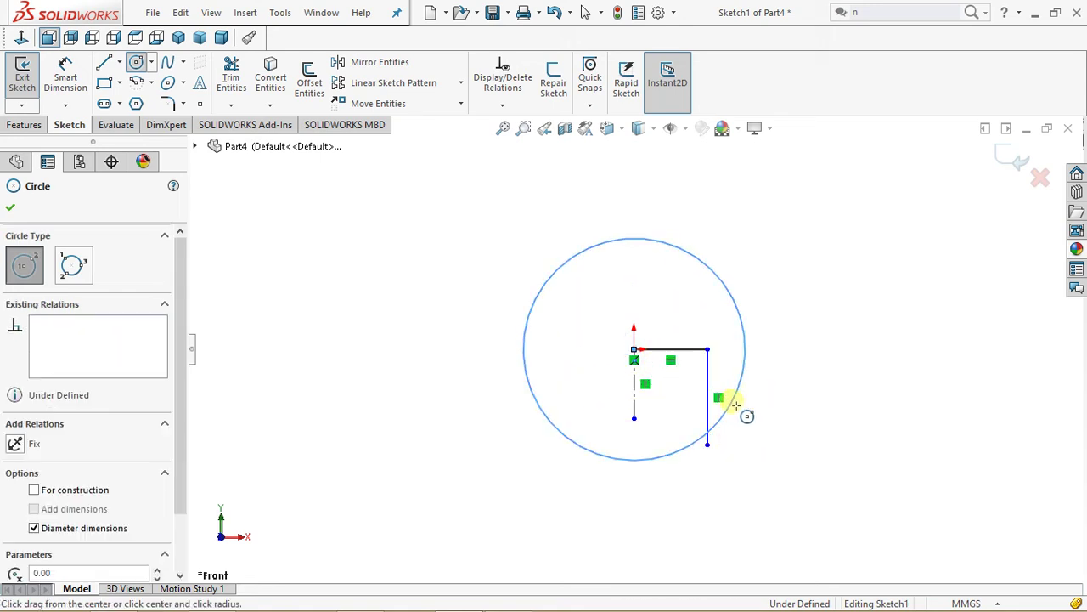
Sketch a larger circle about 323 mm in diameter centred above the origin at about X -17, Y 84 mm
left_click(600, 183)
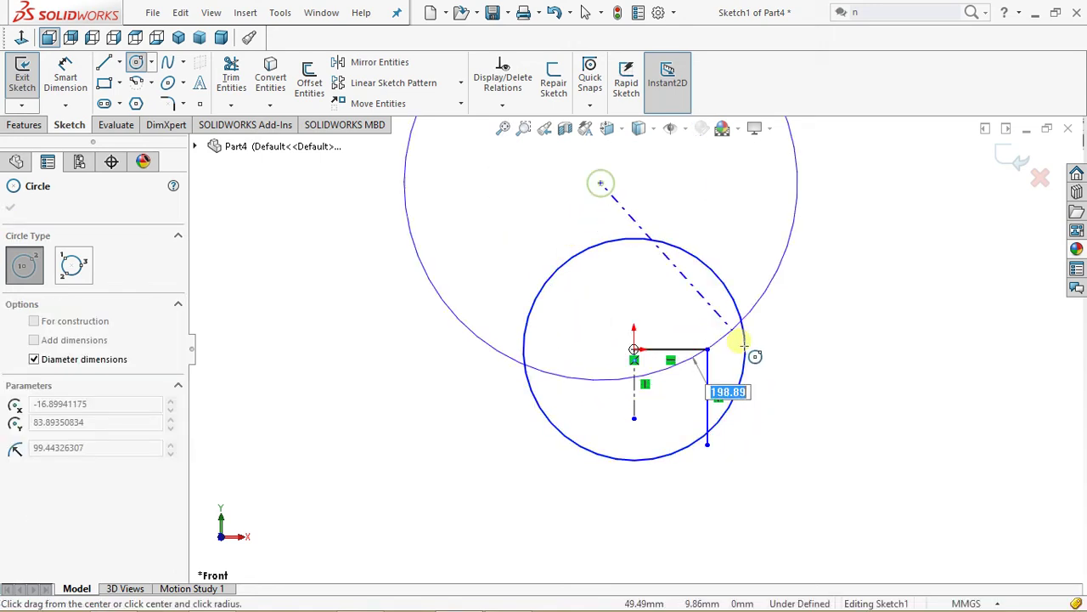
left_click(783, 444)
key("Escape")
scroll(459, 276, "down", 2)
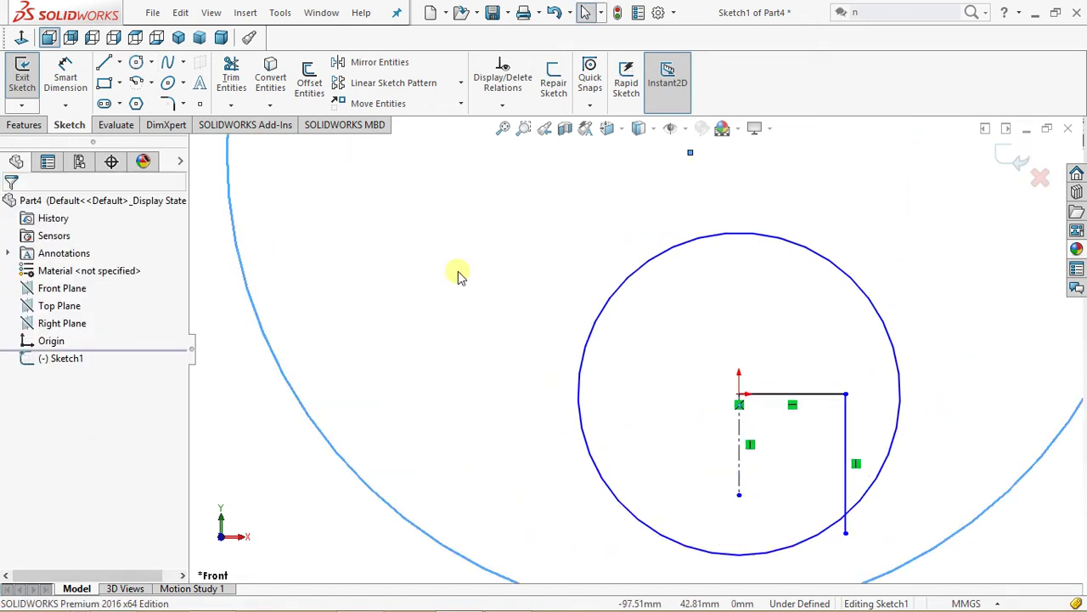
key("f")
middle_click_drag(472, 268, 377, 296)
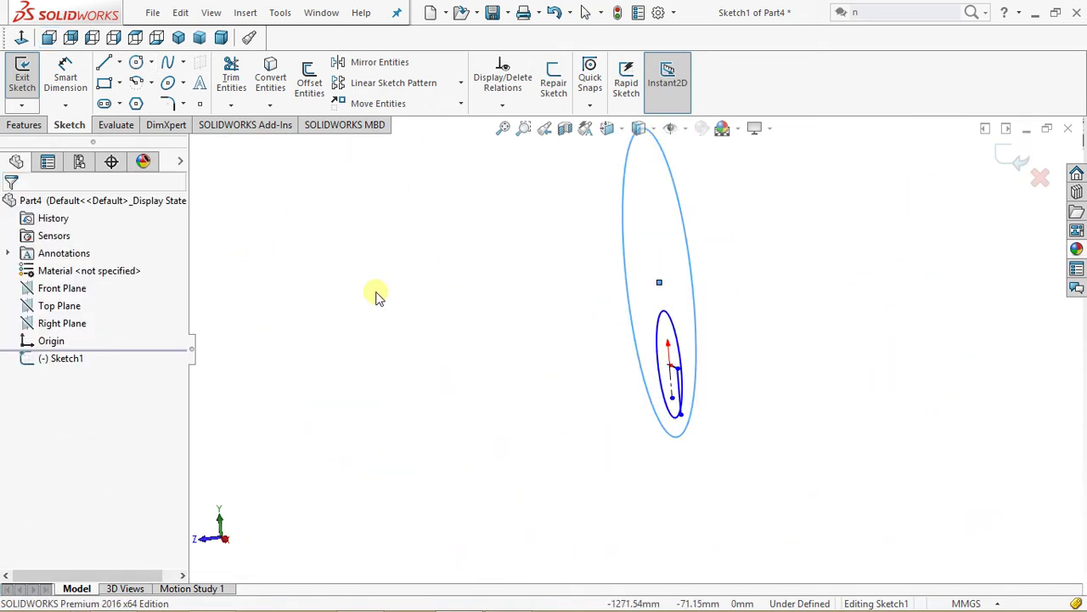
left_click(23, 38)
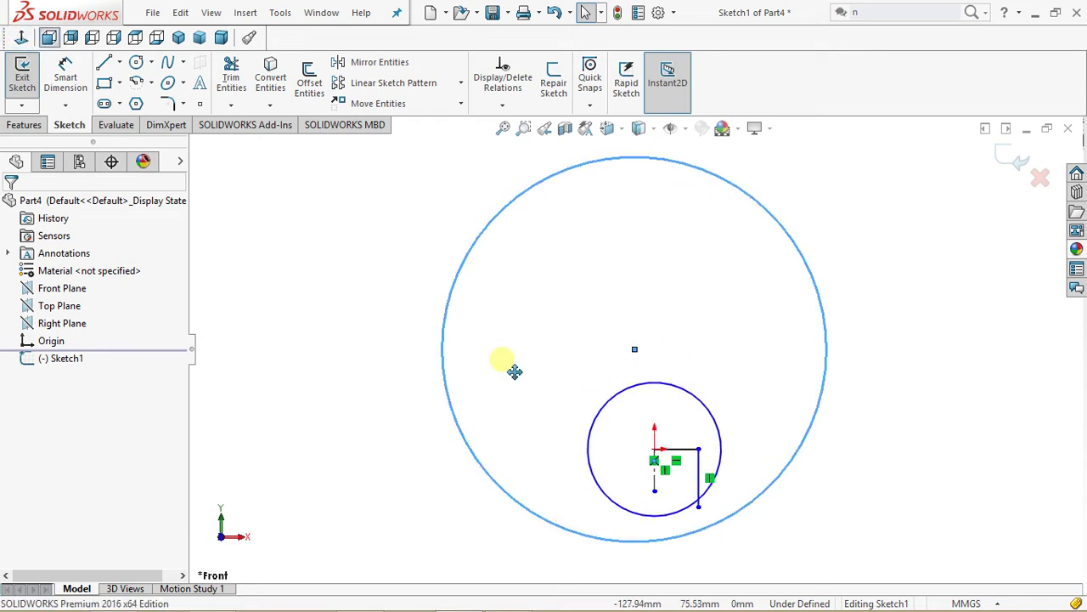
middle_click_drag(515, 371, 447, 360, "ctrl")
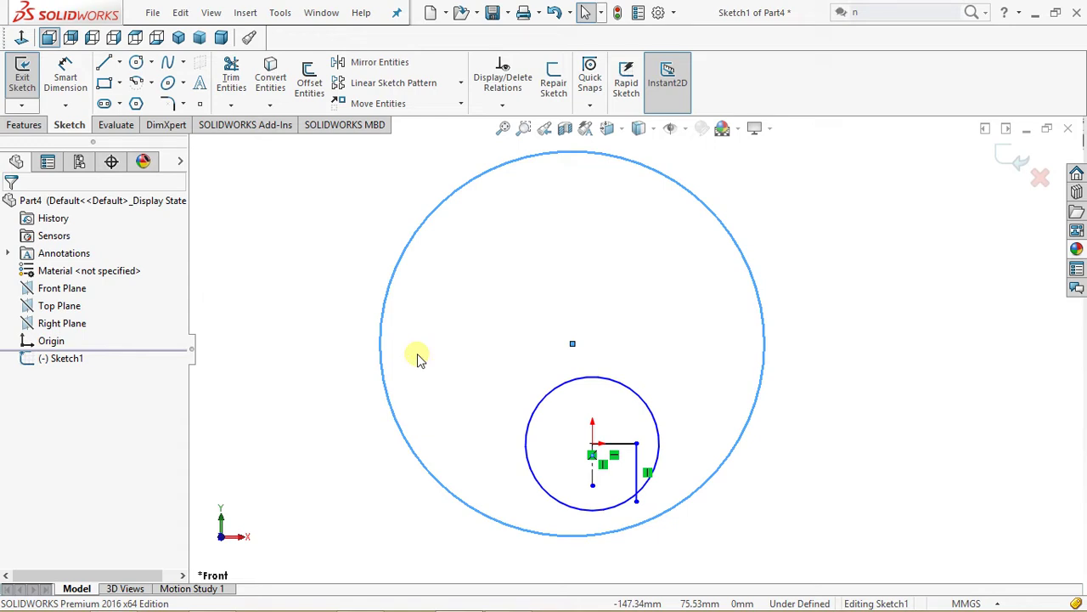
mouse_move(450, 342)
middle_mouse_down("ctrl")
mouse_move(393, 371)
mouse_move(563, 369)
mouse_move(439, 367)
mouse_move(362, 383)
mouse_move(626, 383)
mouse_move(452, 390)
mouse_move(516, 405)
mouse_move(507, 383)
mouse_move(490, 381)
middle_mouse_up("ctrl")
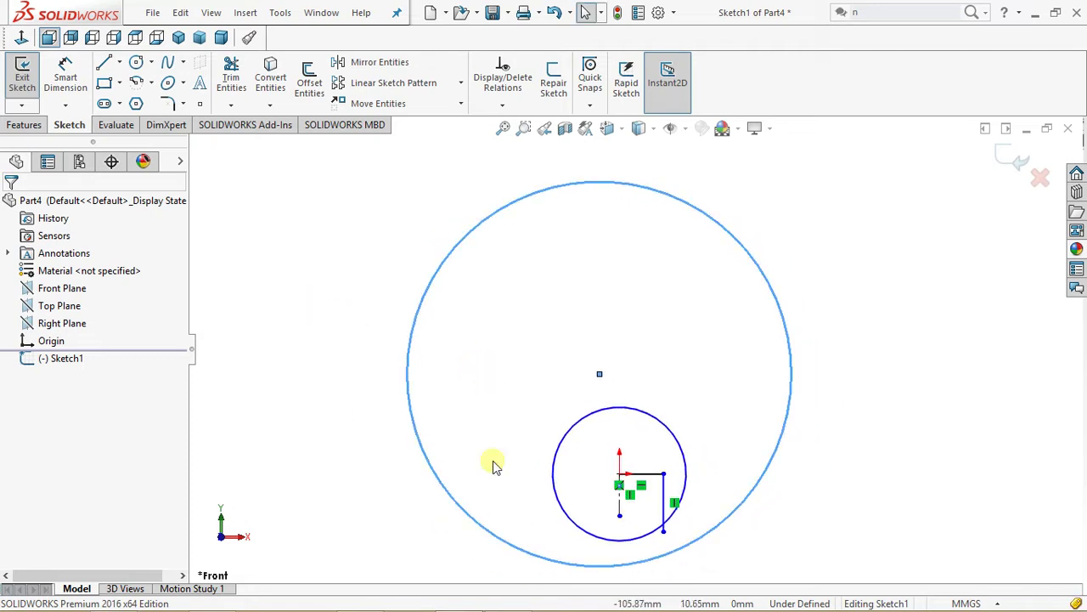
middle_click_drag(563, 486, 542, 454)
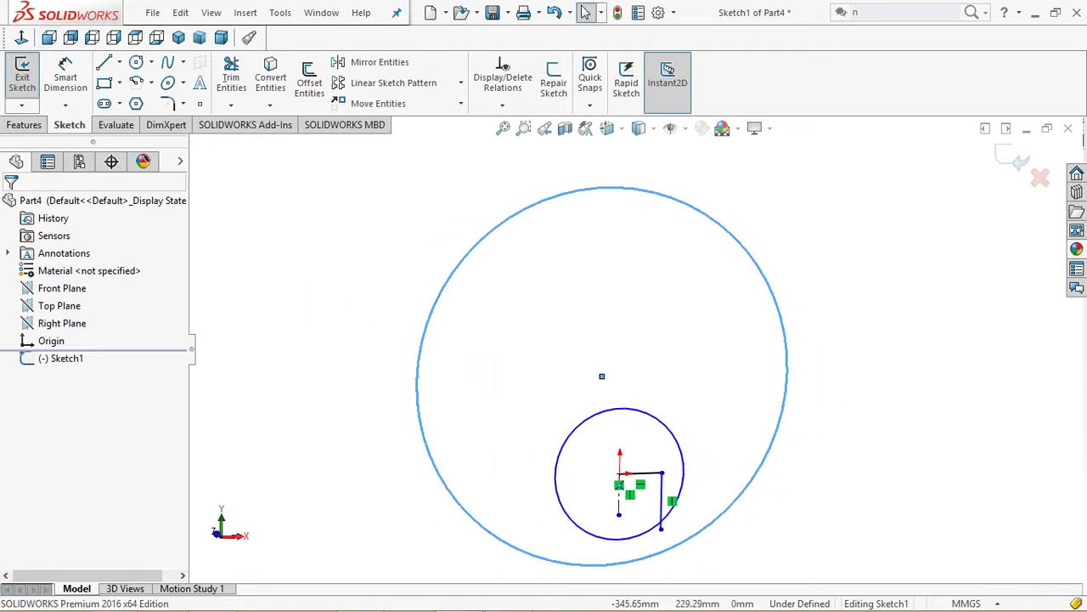
left_click(21, 38)
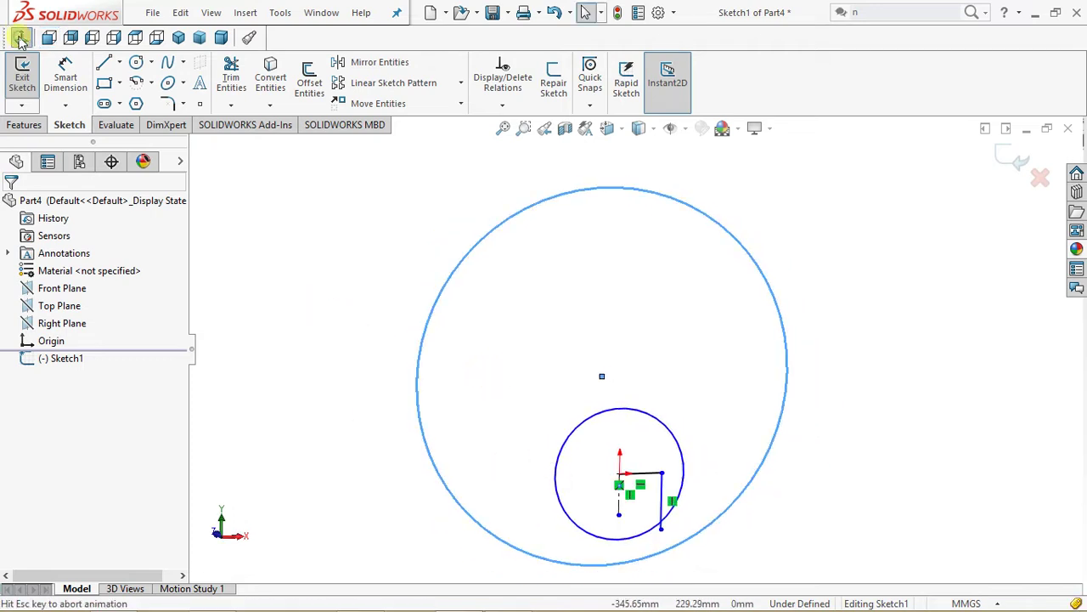
Dimension the horizontal line starting at the origin with Smart Dimension and set its length to 36 mm
left_click(65, 76)
left_click(445, 300)
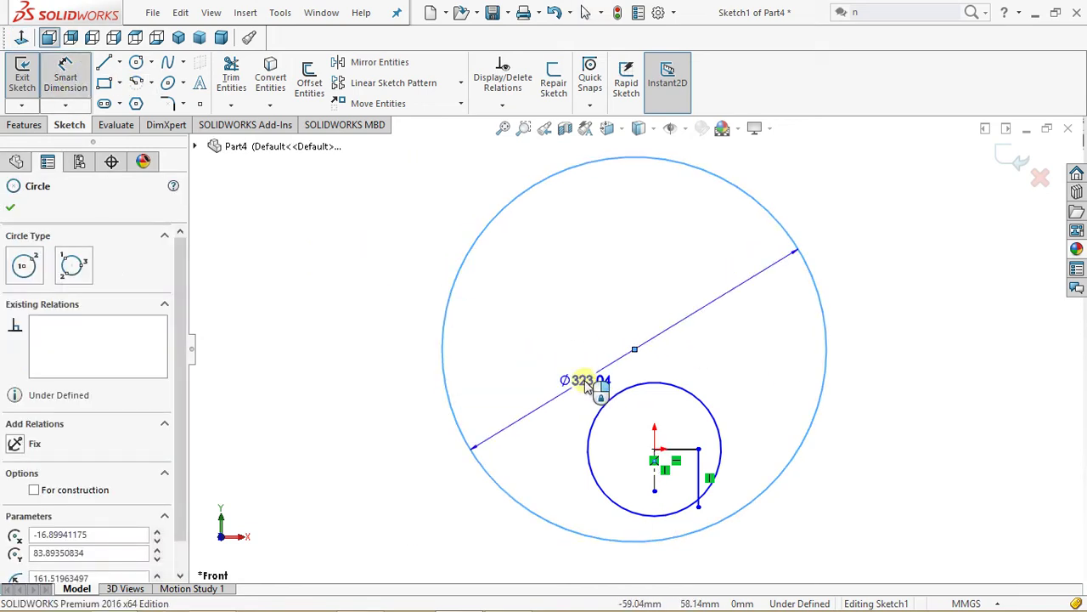
key("Escape")
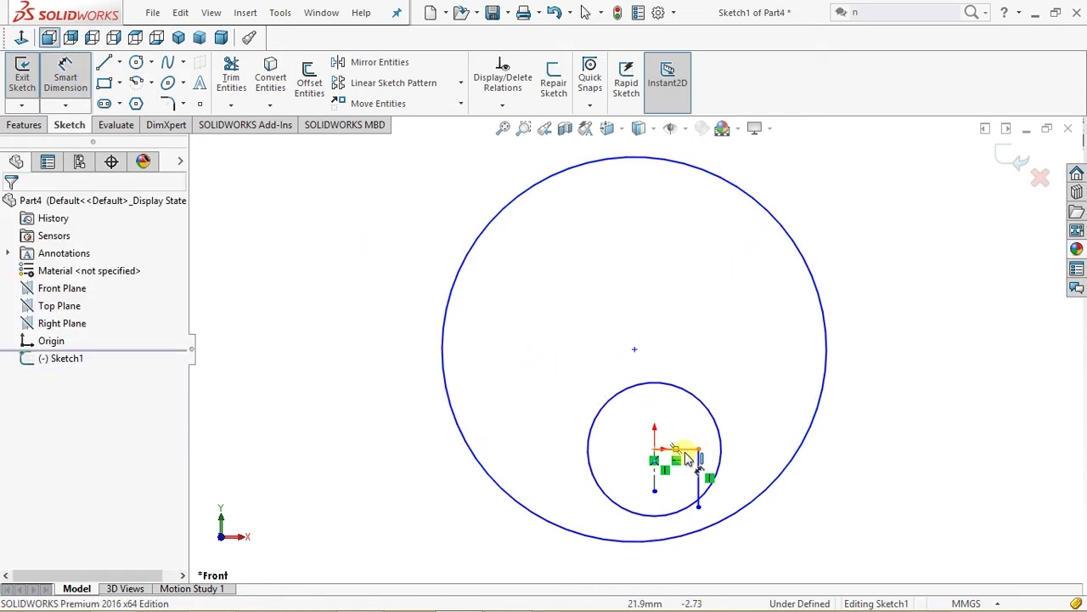
scroll(686, 456, "up", 3)
scroll(611, 311, "down", 3)
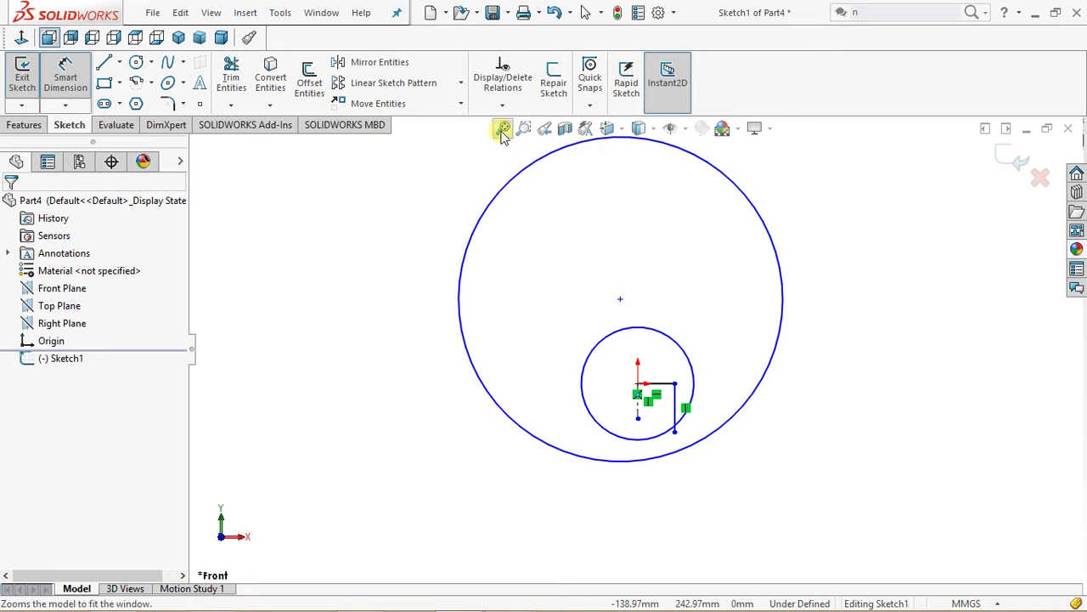
left_click(503, 128)
scroll(654, 408, "down", 5)
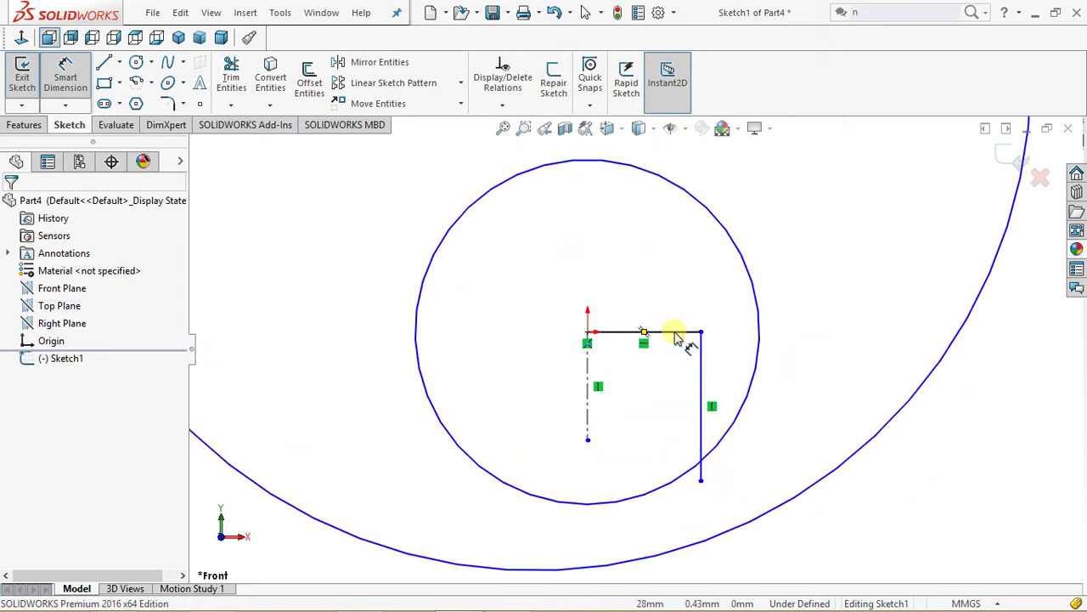
left_click(676, 330)
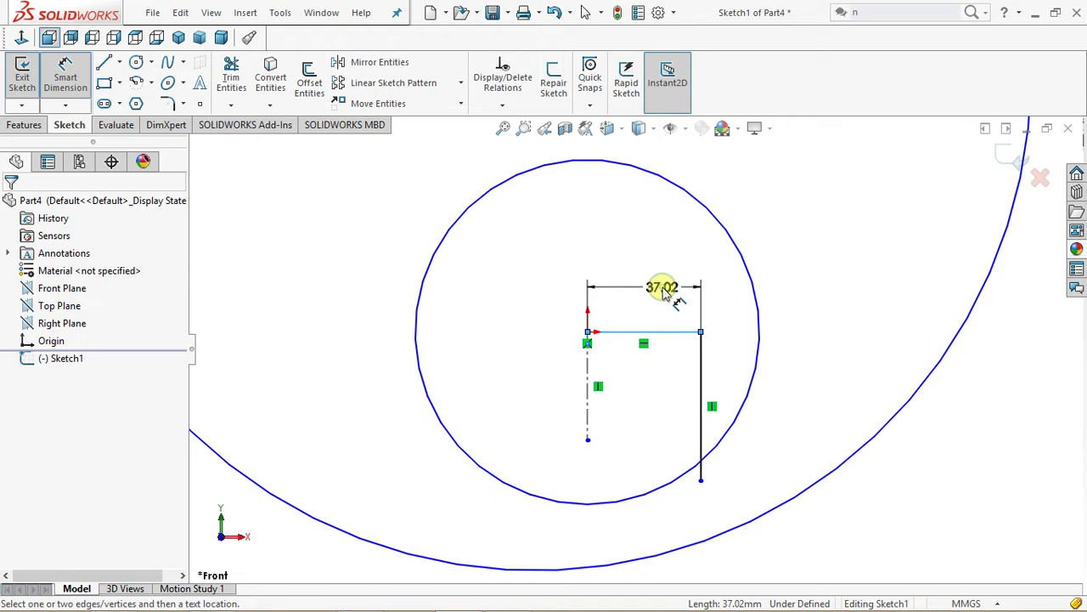
left_click(665, 290)
type("36")
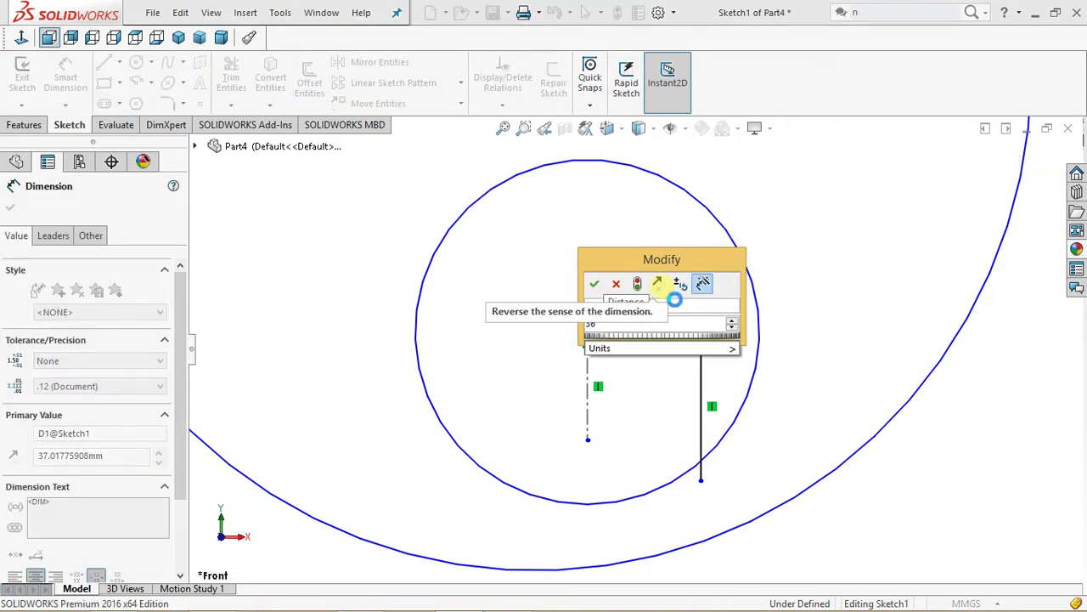
key("Return")
Dimension the vertical line at the end of the horizontal line and set its length to 30 mm
left_click(702, 384)
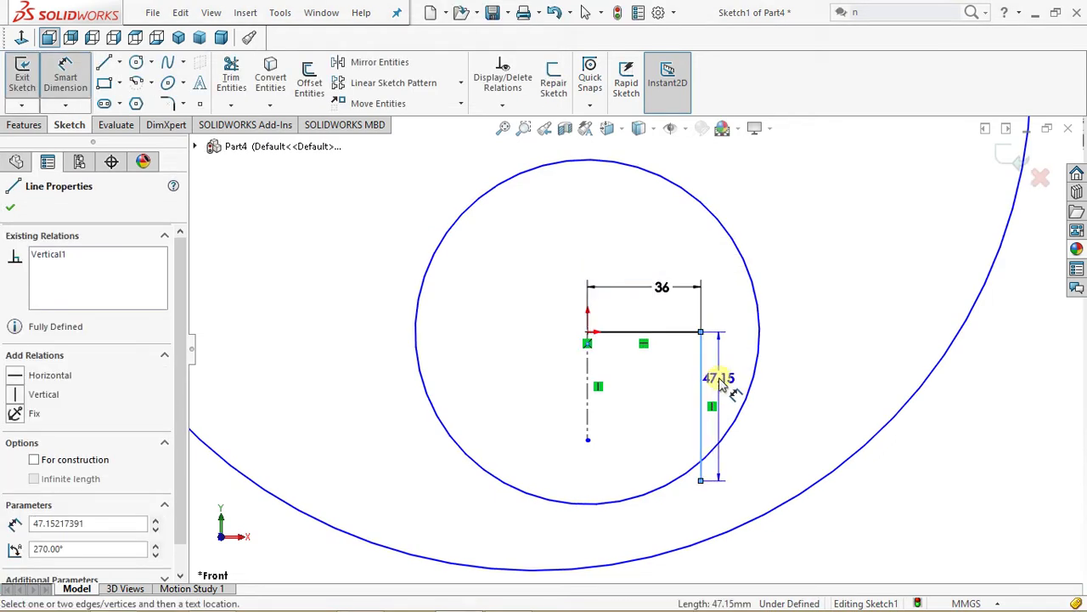
left_click(721, 384)
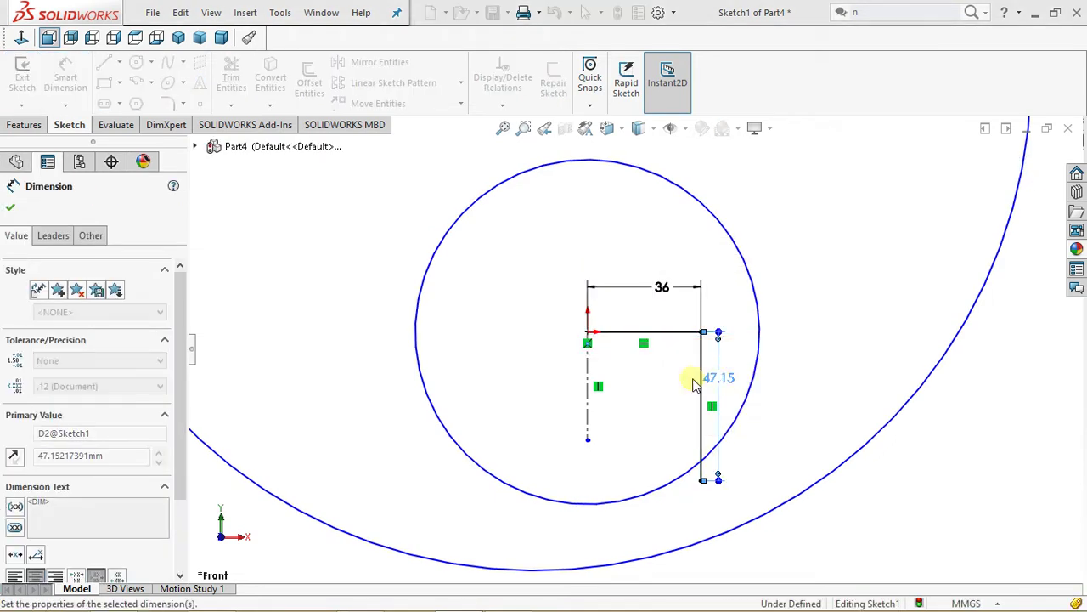
type("30")
key("Return")
Dimension the small circle centred on the origin and set its diameter to 50 mm
scroll(446, 297, "up", 4)
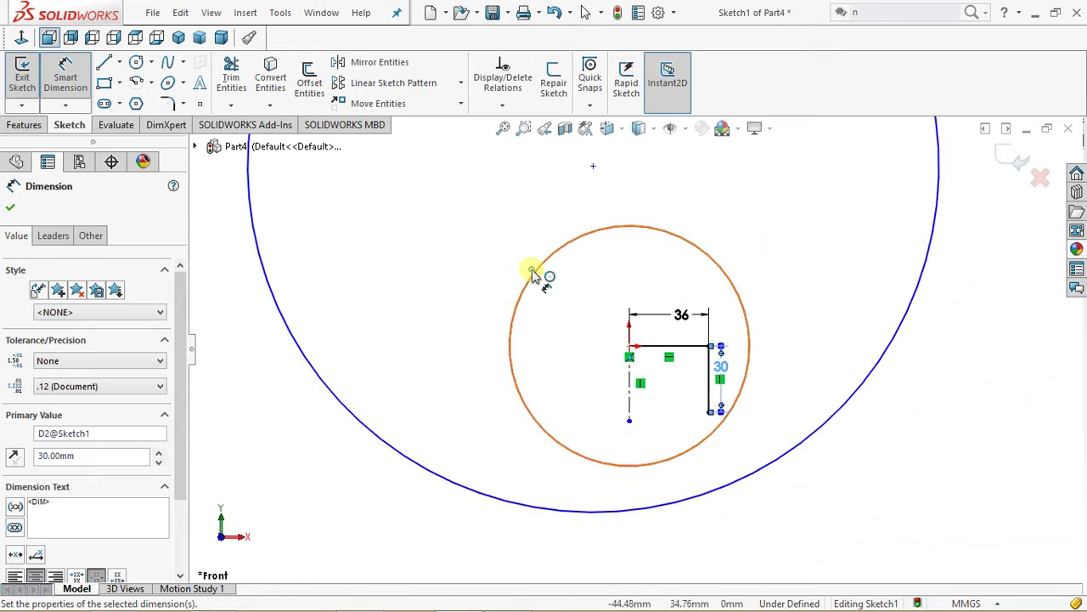
left_click(532, 272)
left_click(483, 249)
type("50")
key("Return")
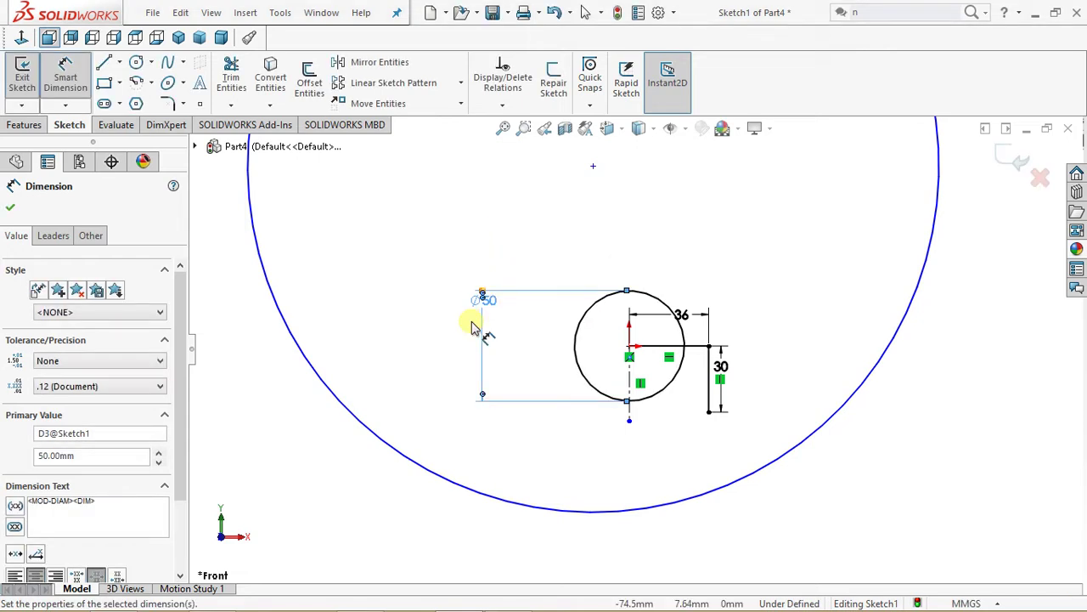
Dimension the large circle, set its diameter to 180 mm and leave the dimension tool
left_click(395, 450)
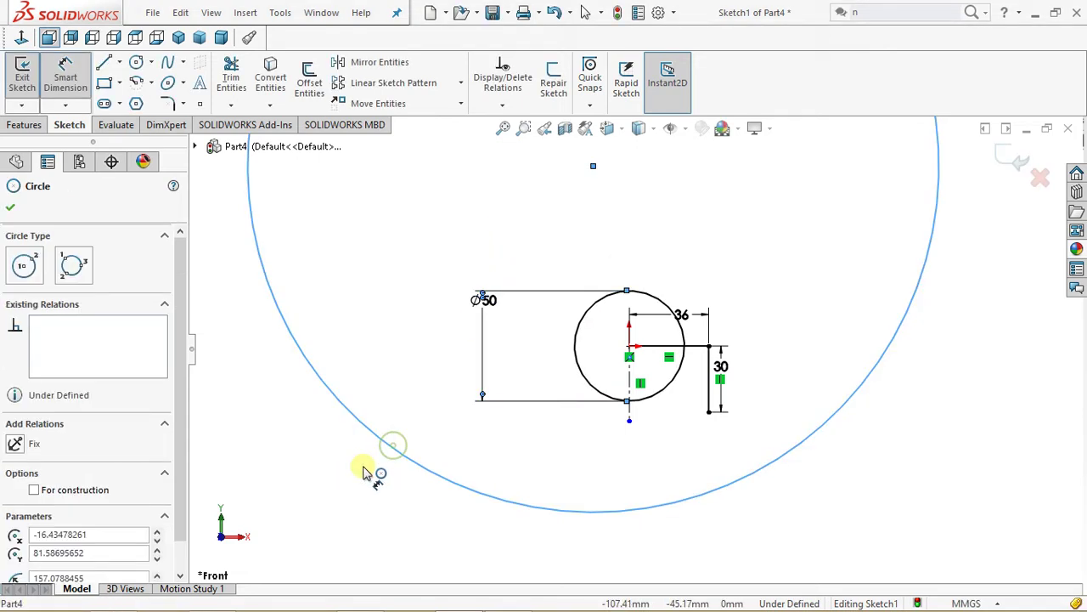
left_click(364, 475)
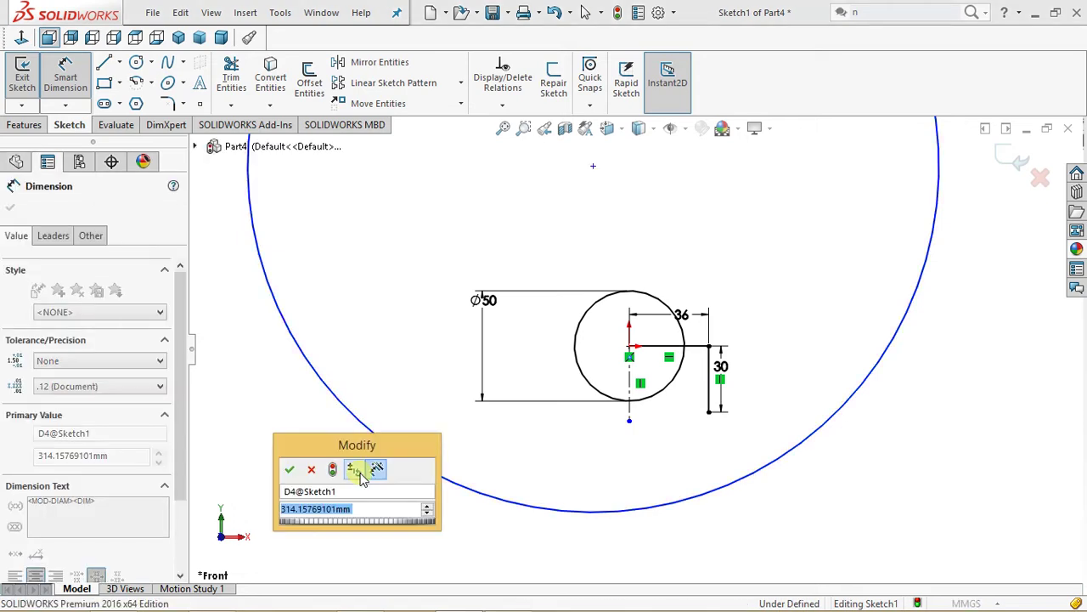
type("180")
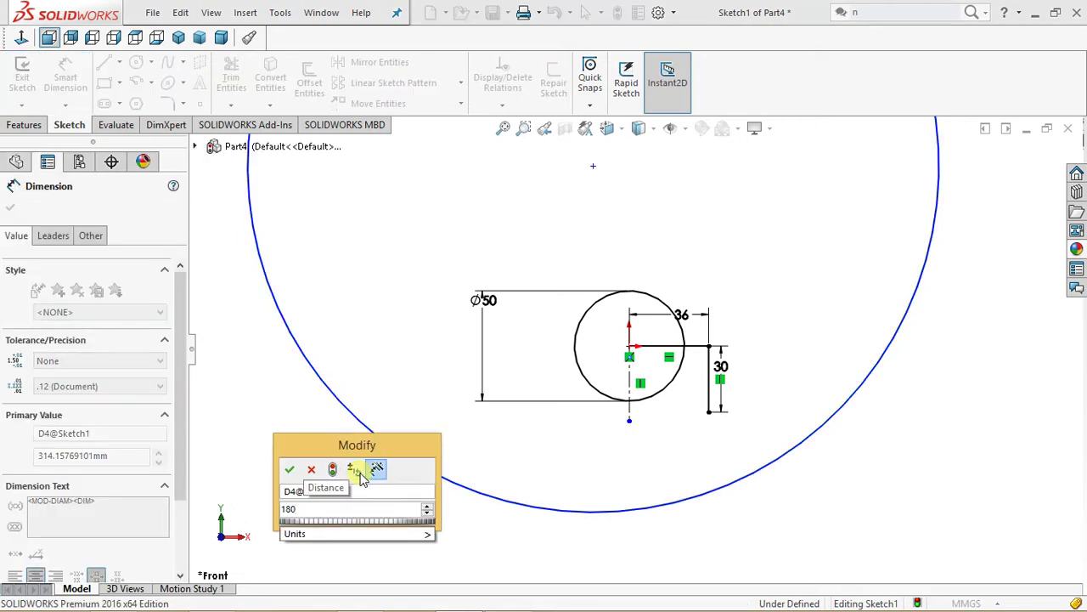
key("Return")
key("Escape")
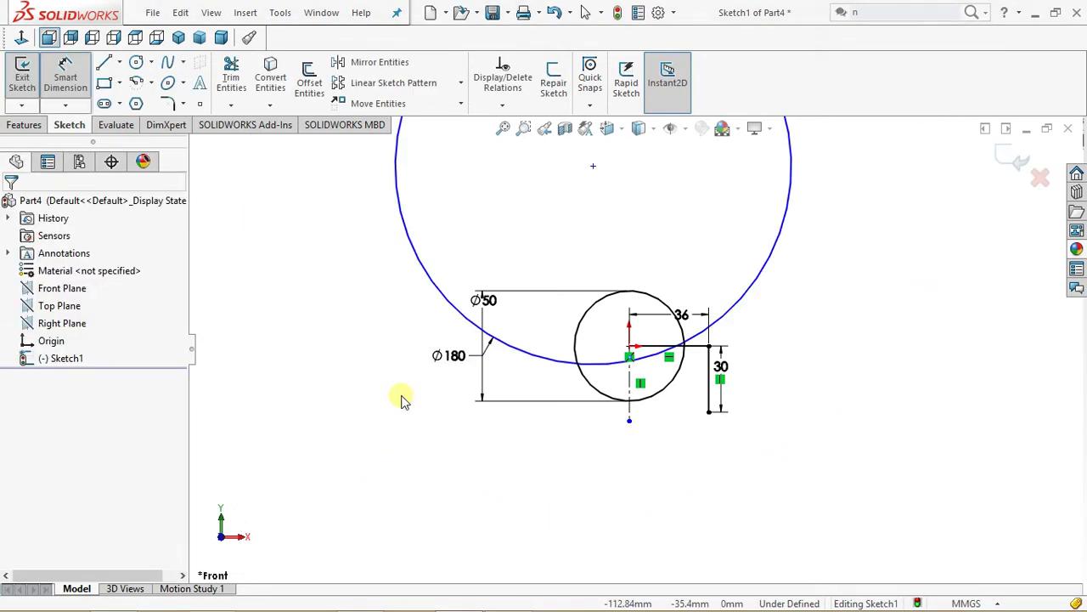
key("Escape")
Add a vertical relation between the large circle's centre point and the origin
scroll(644, 338, "up", 2)
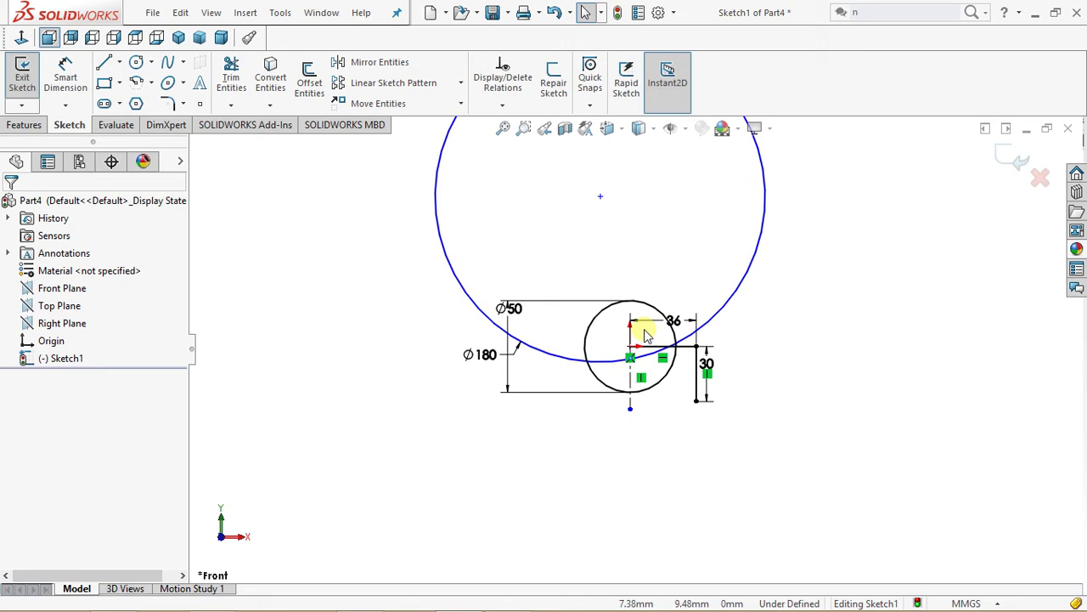
middle_click_drag(621, 289, 578, 354, "ctrl")
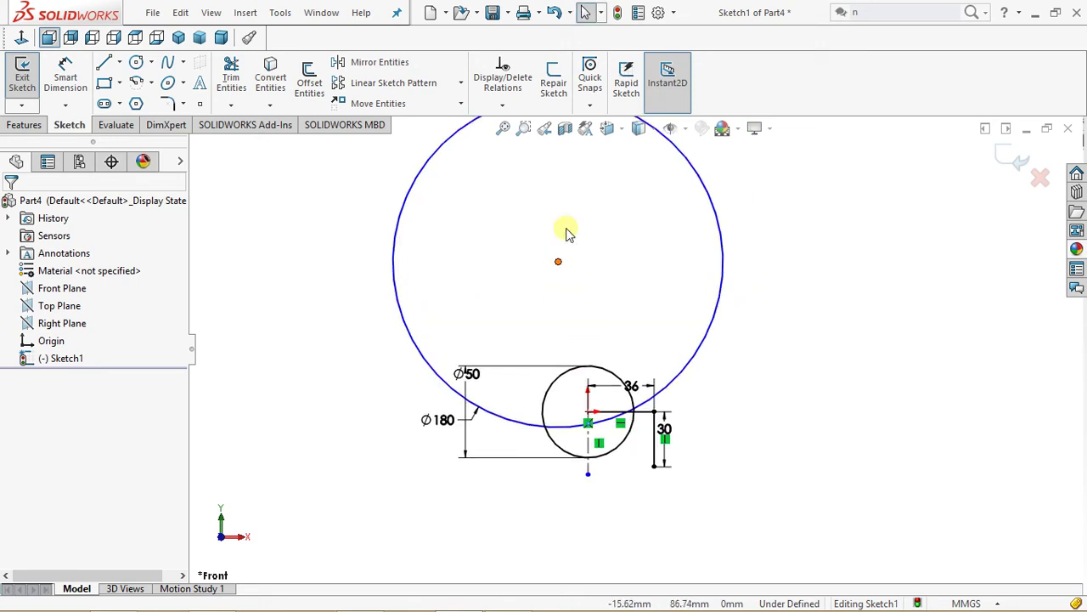
left_click(559, 263)
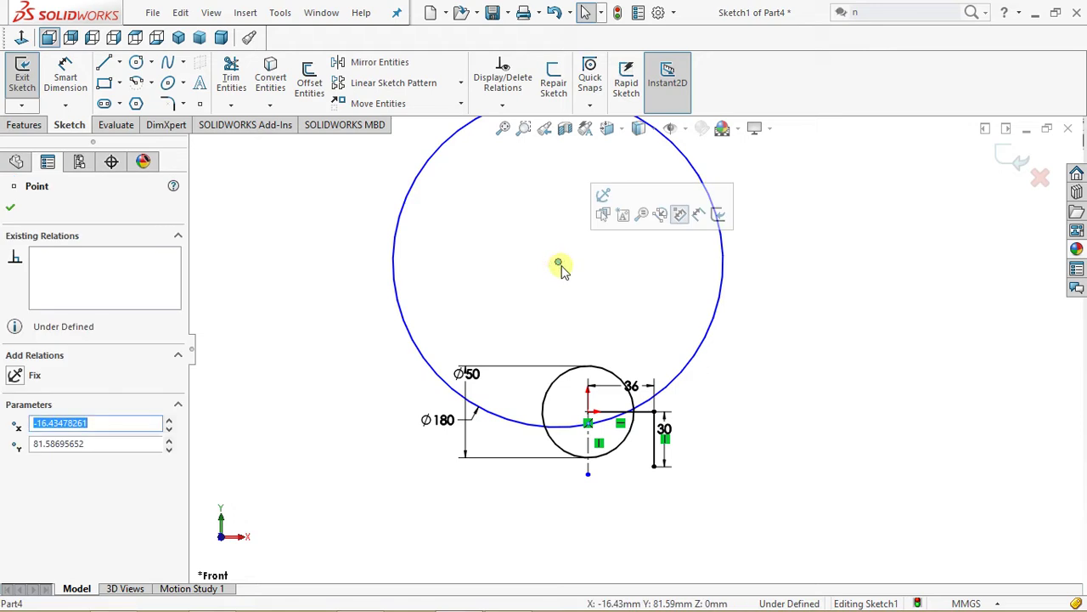
left_click(587, 413, "ctrl")
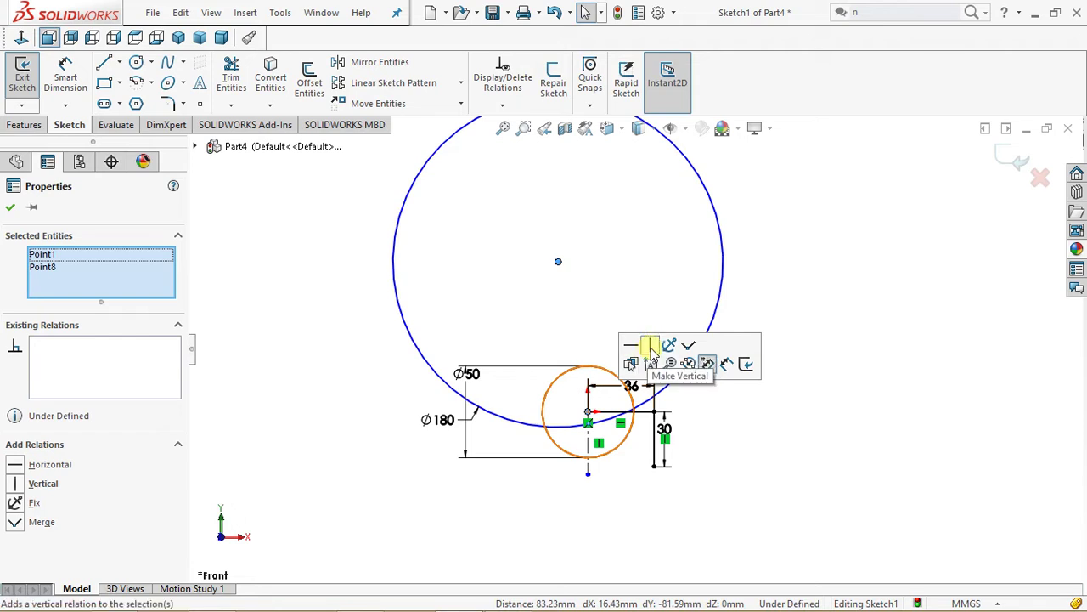
left_click(651, 352)
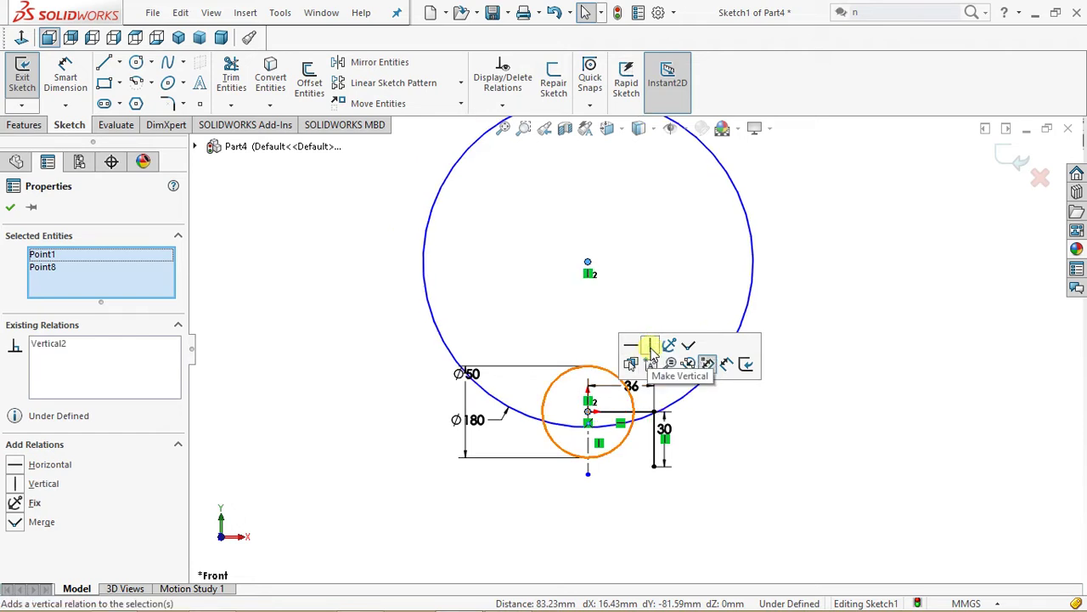
left_click(771, 467)
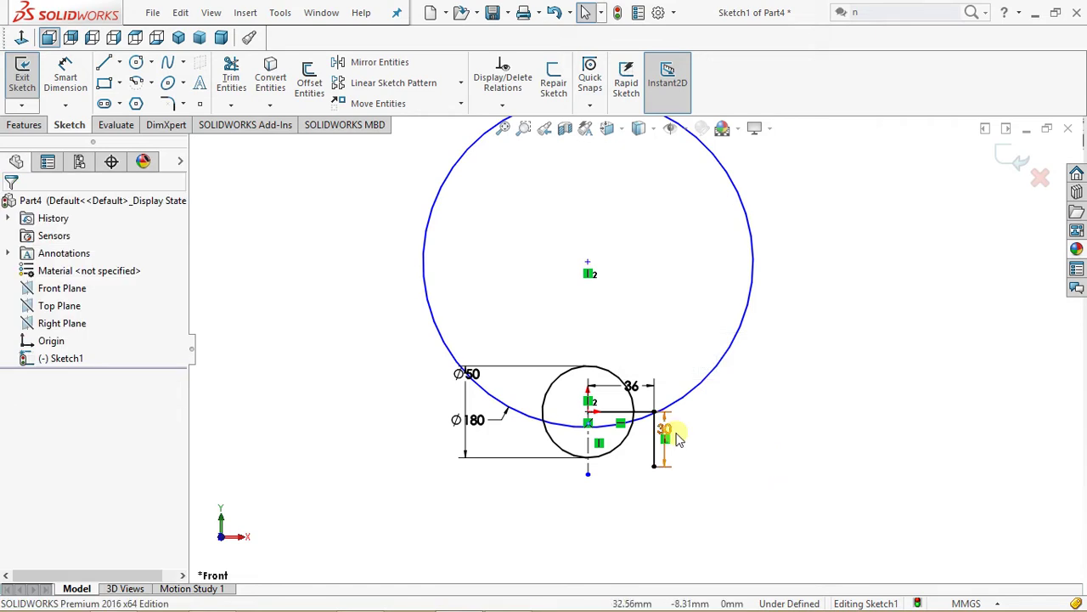
Make the large circle coincident with the lower endpoint of the 30 mm vertical line
left_click(703, 388)
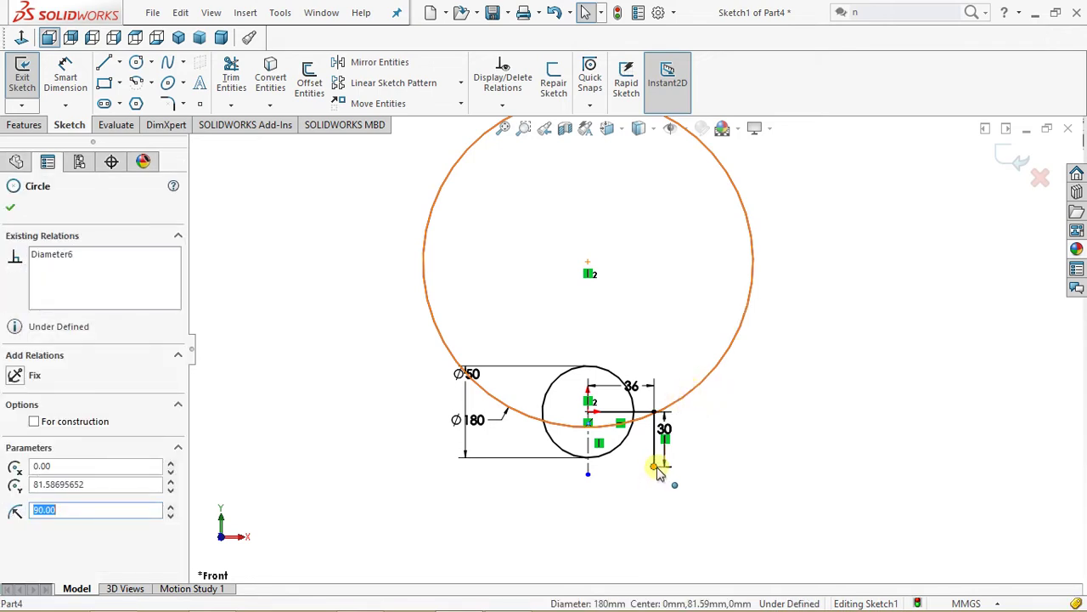
left_click(654, 466, "ctrl")
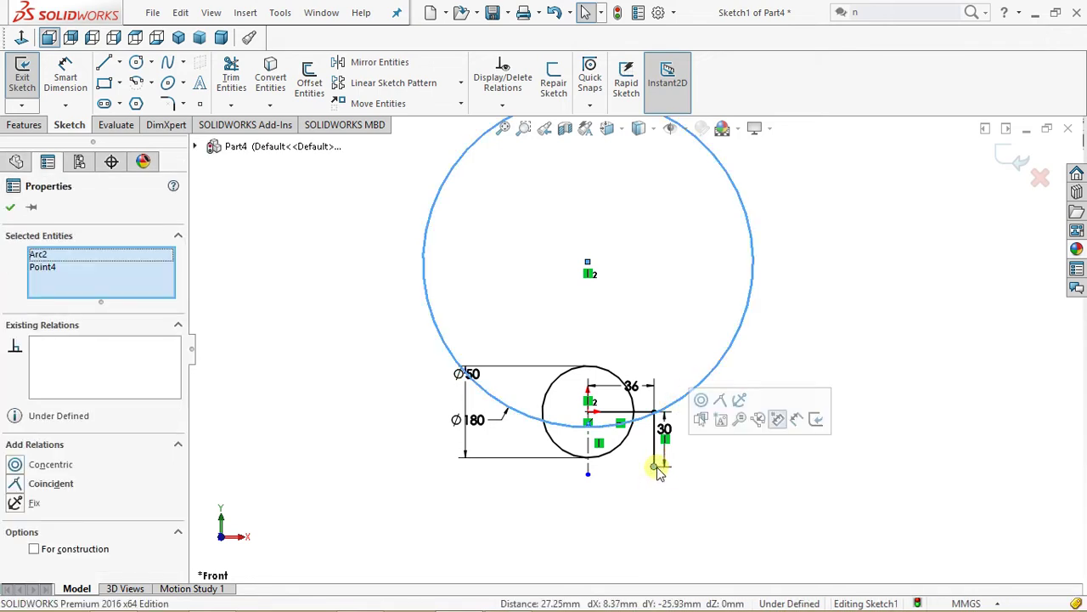
left_click(721, 403)
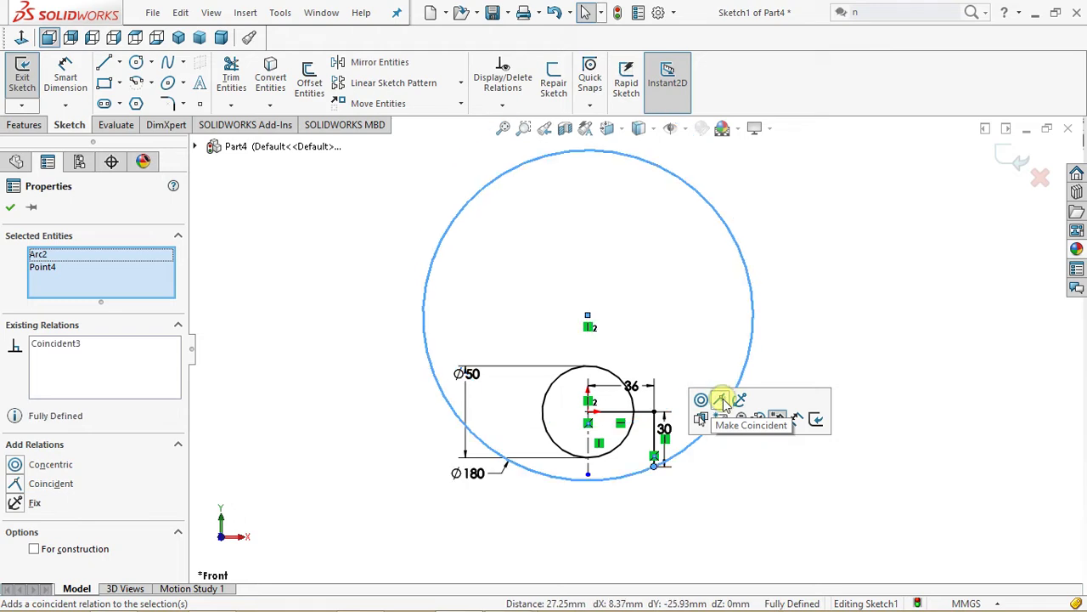
Extend the vertical centerline by moving its lower endpoint down below the large circle
left_click(278, 281)
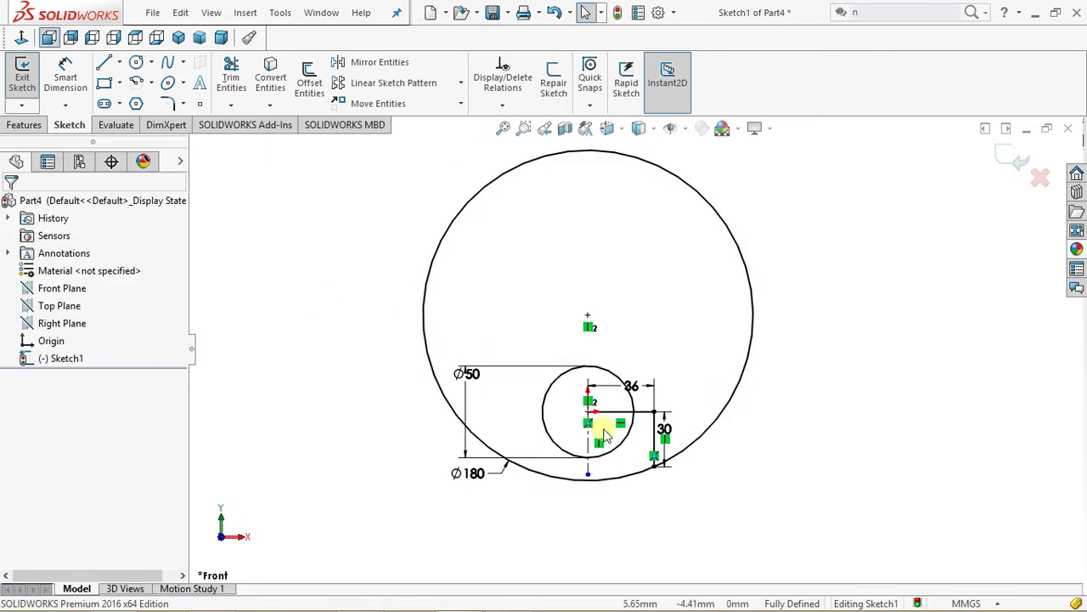
scroll(597, 430, "down", 3)
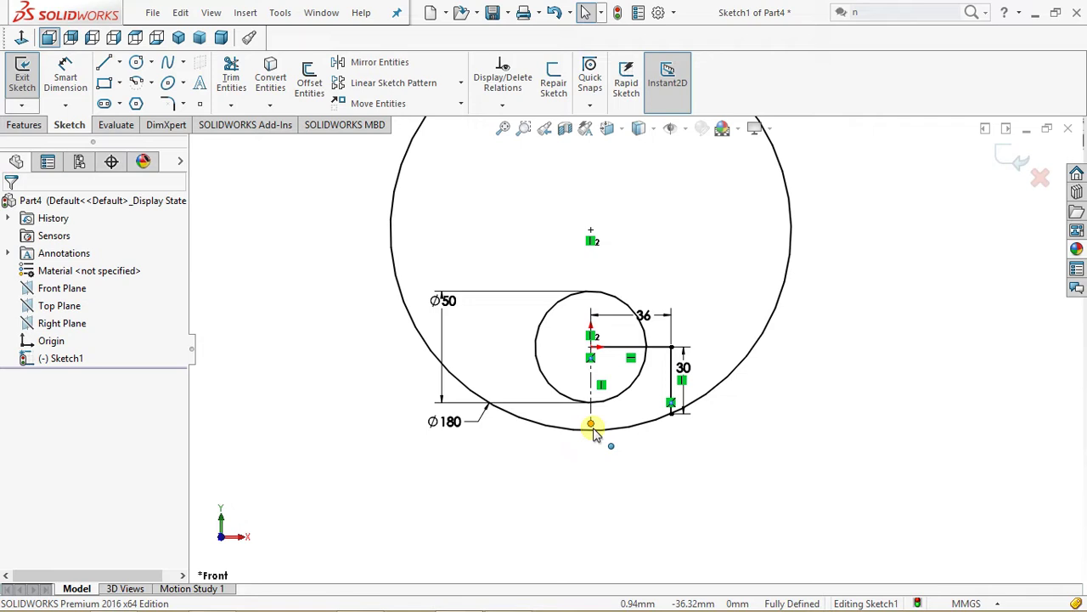
left_click_drag(591, 425, 592, 454)
left_click(539, 496)
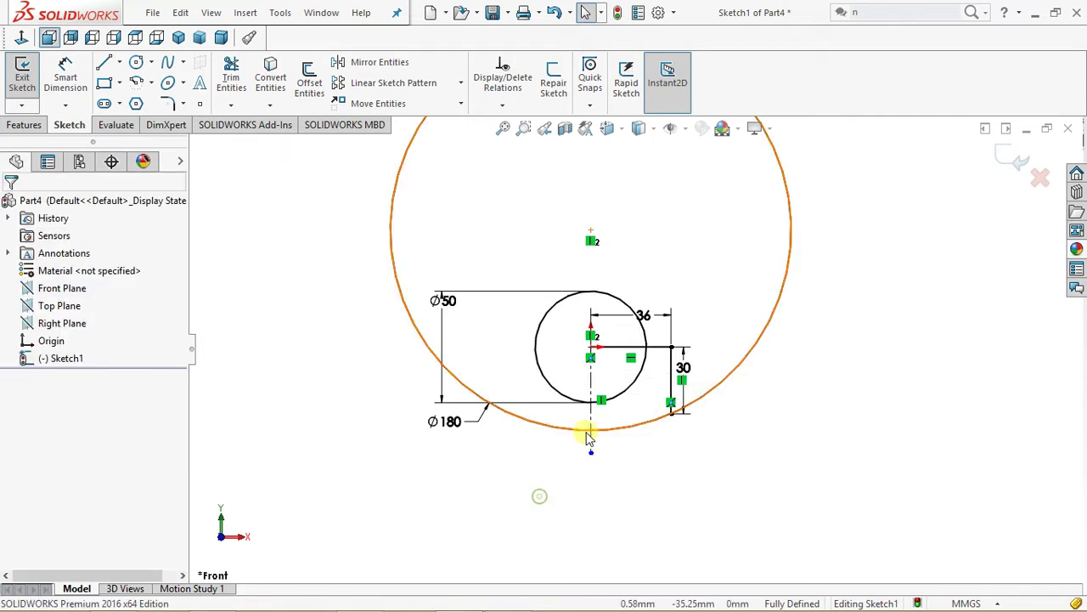
left_click(661, 352)
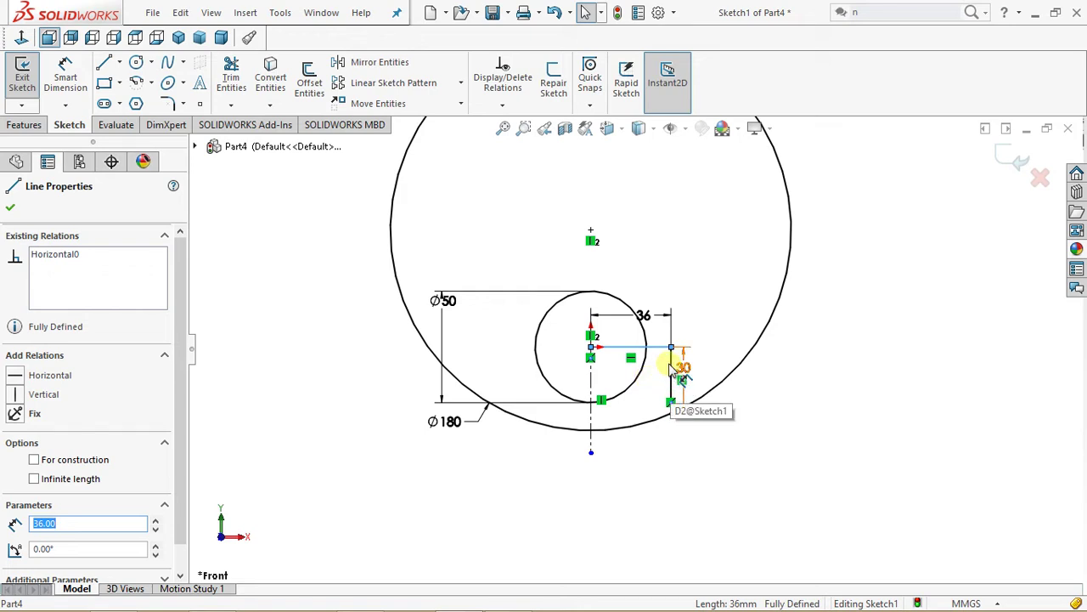
left_click(665, 366)
left_click(626, 388)
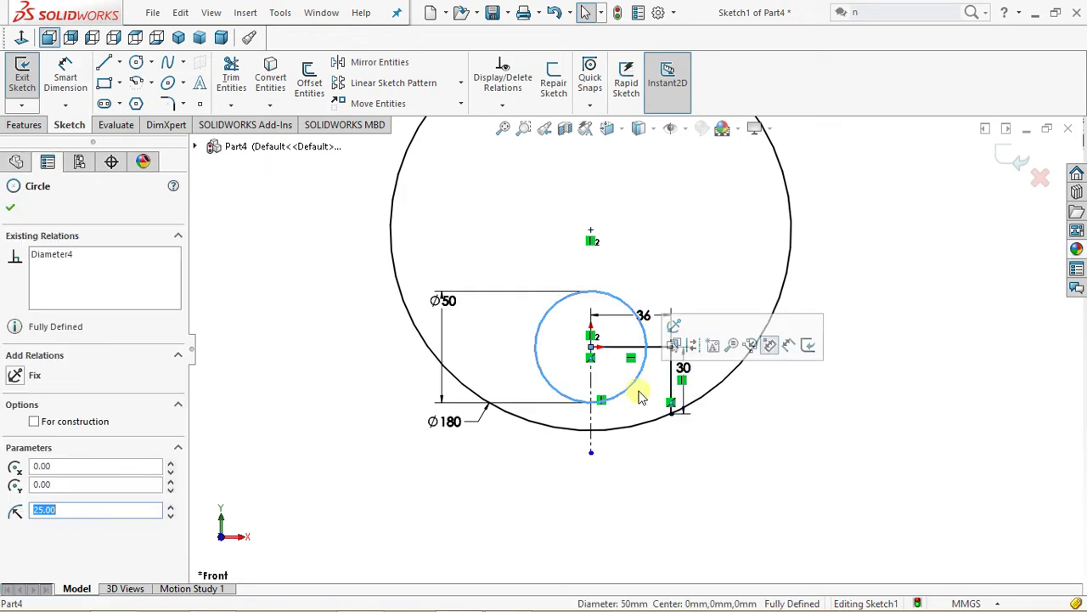
left_click(646, 389)
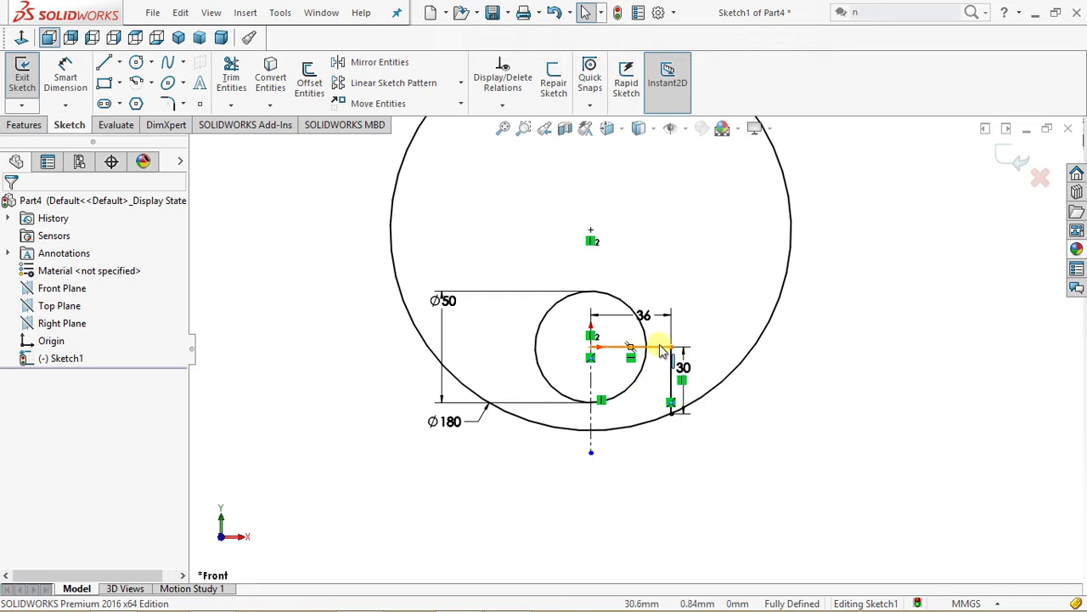
Mirror the 36 mm horizontal line and the 30 mm vertical line about the vertical centerline, keeping the originals
scroll(662, 350, "up", 2)
scroll(662, 350, "down", 5)
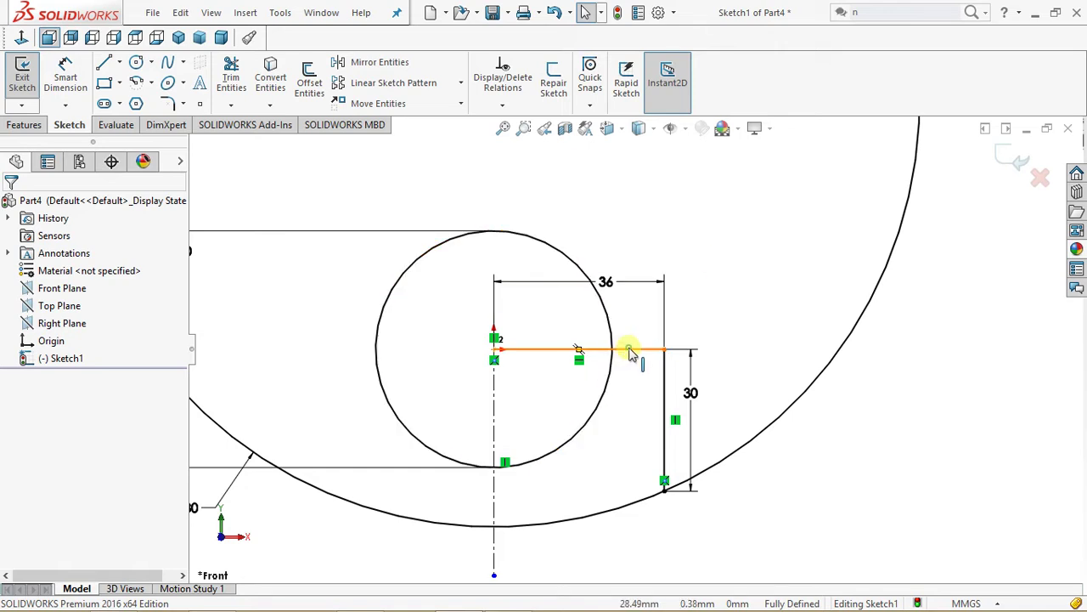
left_click(631, 351)
left_click(666, 391, "ctrl")
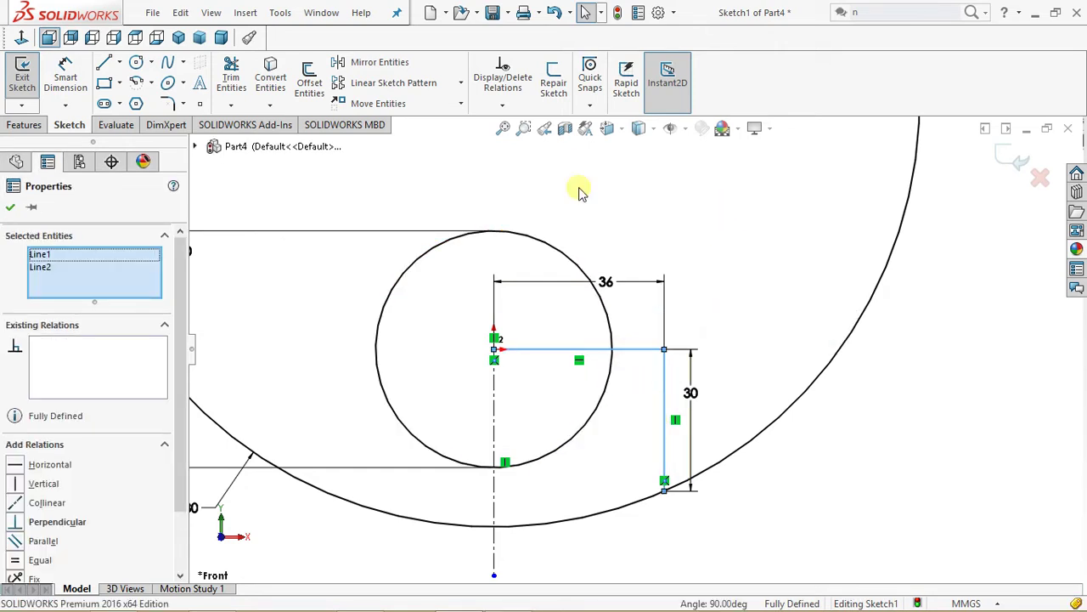
left_click(379, 63)
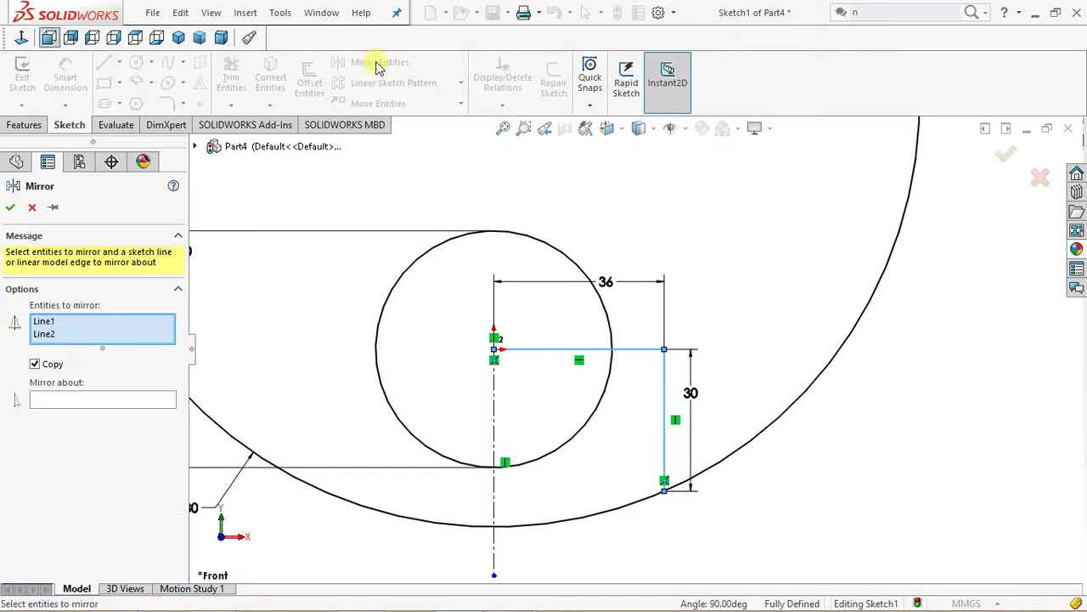
left_click(58, 401)
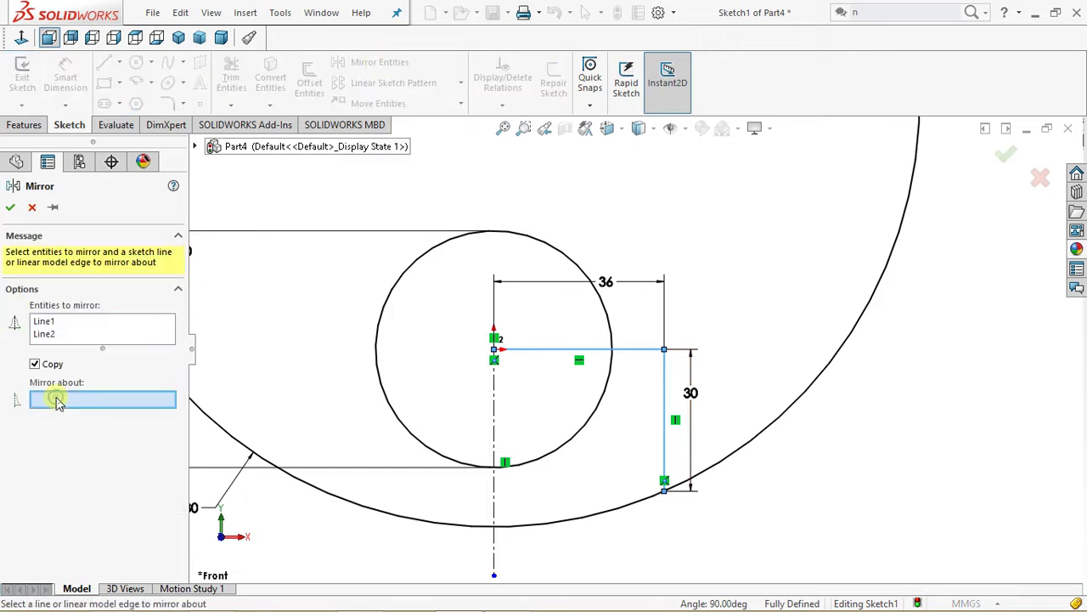
left_click(495, 411)
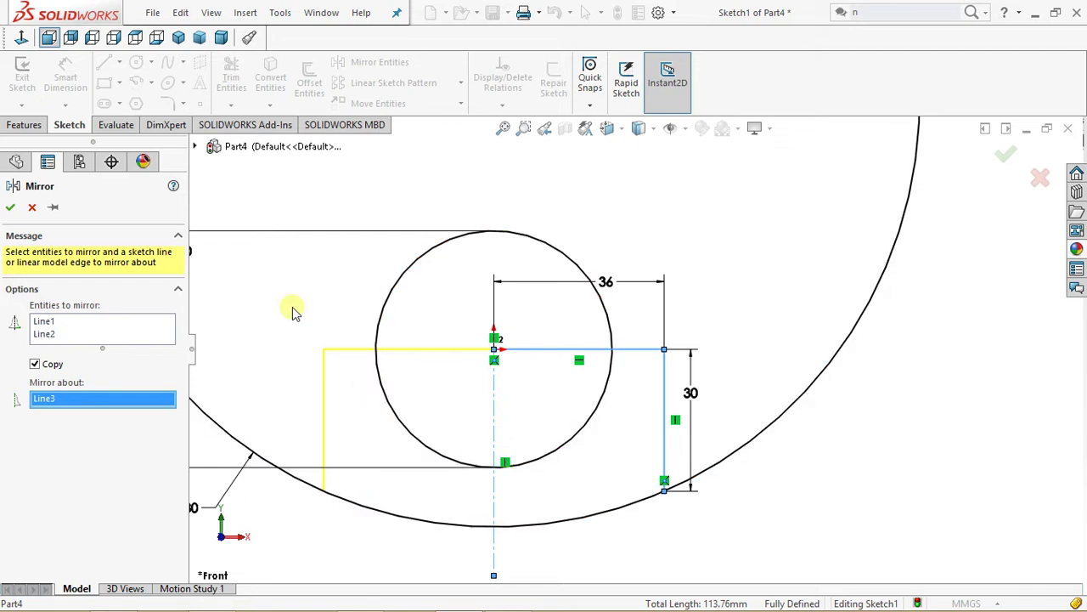
left_click(10, 209)
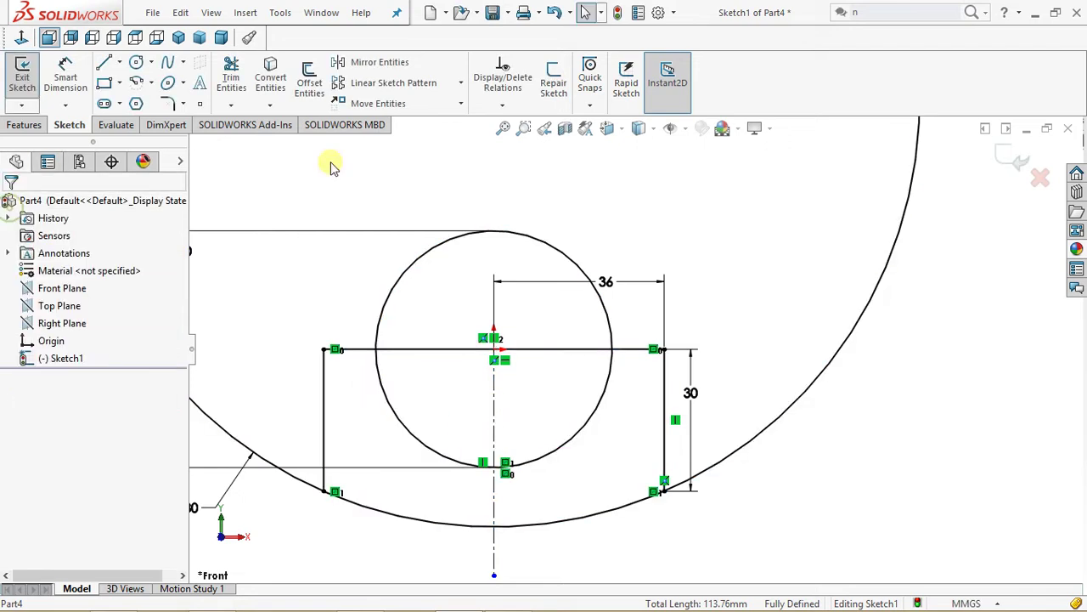
Power trim the upper arcs of both circles and the lines inside the small circle, leaving one closed U-shaped profile
left_click(503, 128)
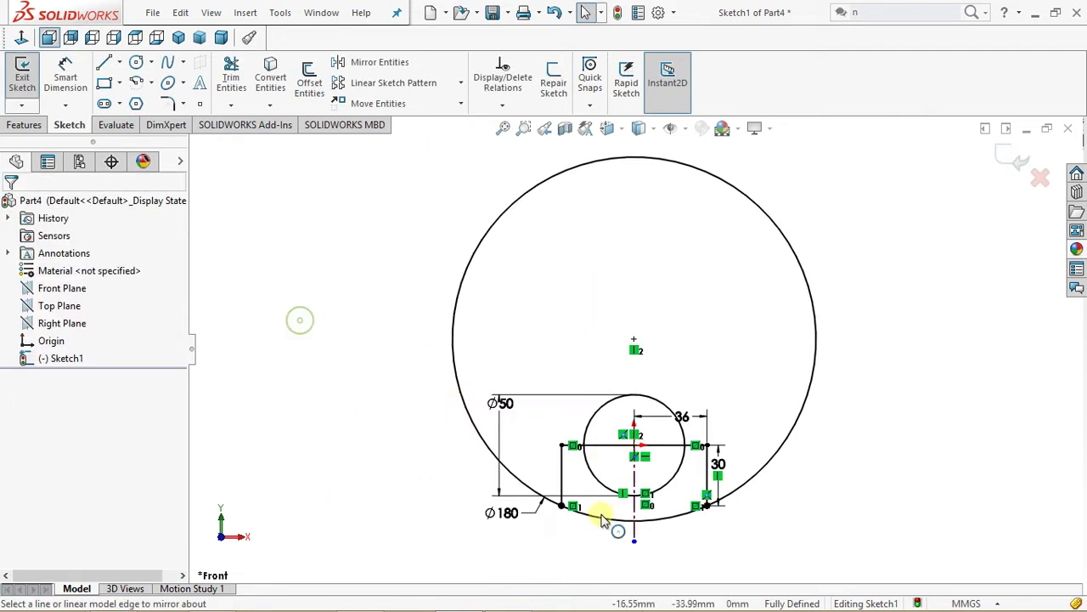
scroll(655, 498, "down", 5)
scroll(493, 425, "up", 2)
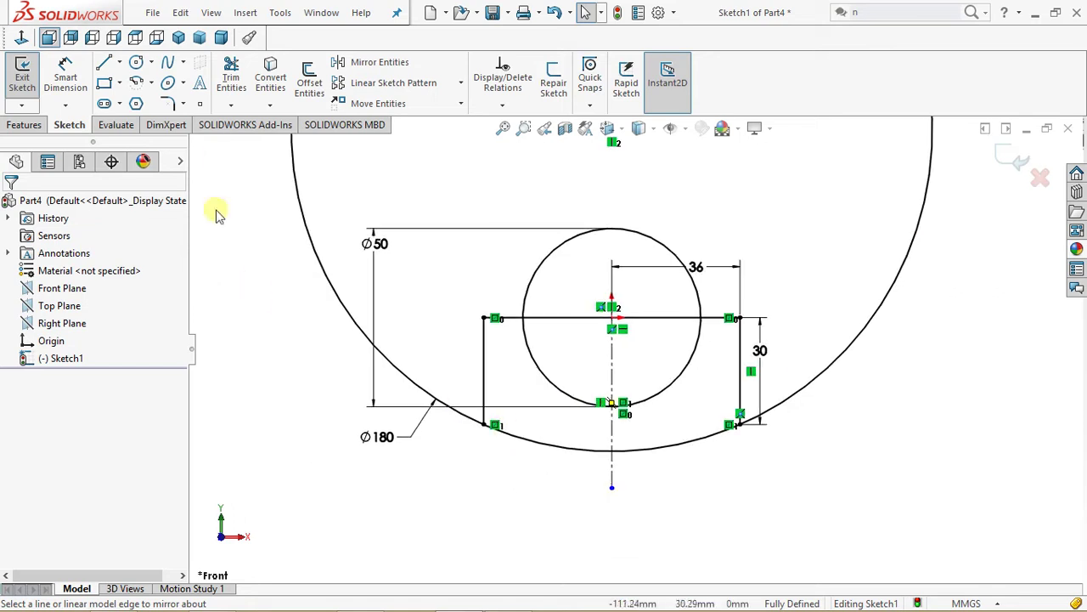
left_click(230, 75)
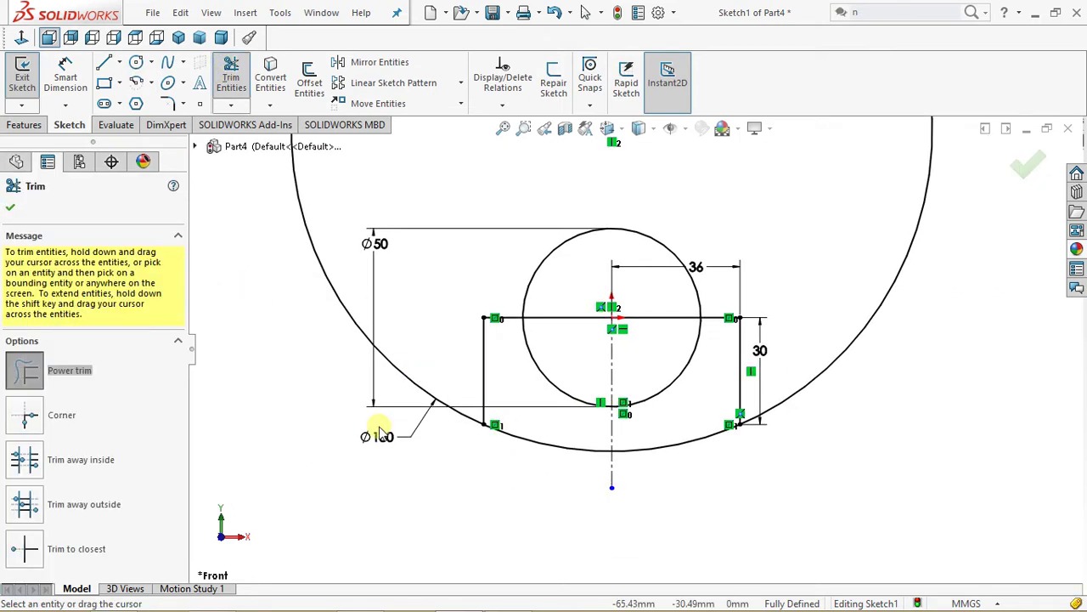
mouse_move(405, 287)
left_mouse_down()
mouse_move(292, 400)
mouse_move(416, 261)
mouse_move(529, 241)
mouse_move(556, 316)
mouse_move(582, 349)
mouse_move(674, 325)
mouse_move(696, 266)
mouse_move(671, 281)
left_mouse_up()
scroll(643, 380, "down", 3)
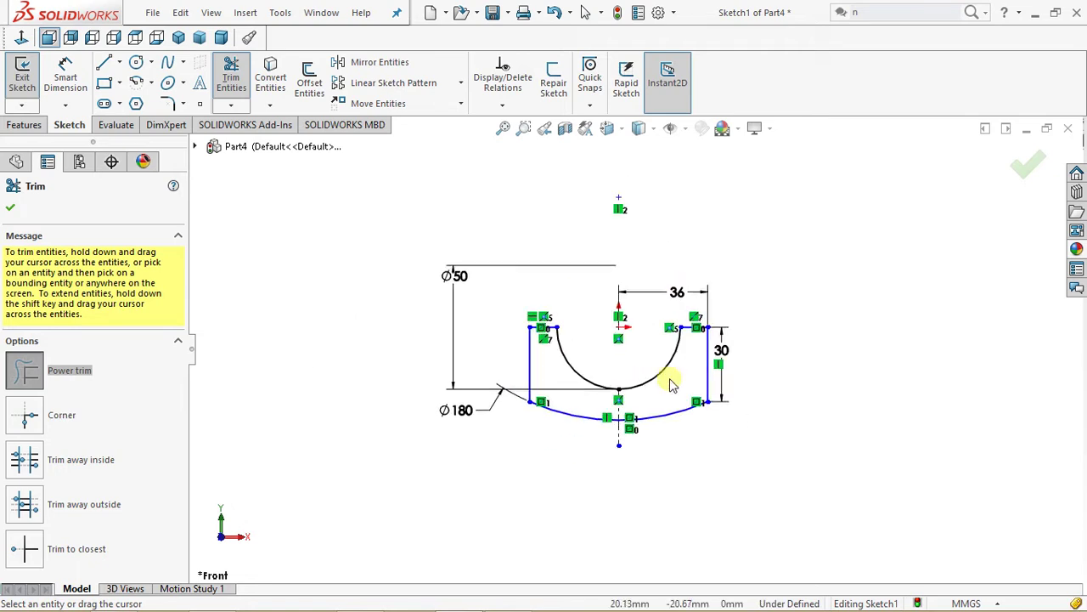
scroll(643, 380, "down", 2)
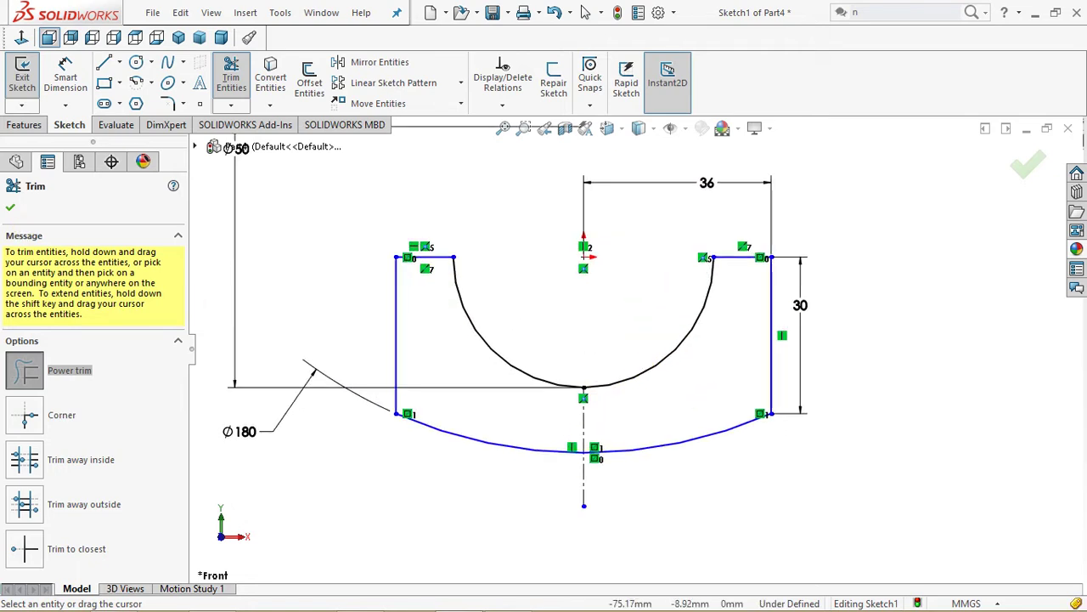
left_click(9, 209)
Extrude the U-shaped profile as a boss with the Mid Plane end condition and a depth of 15 mm
left_click(24, 125)
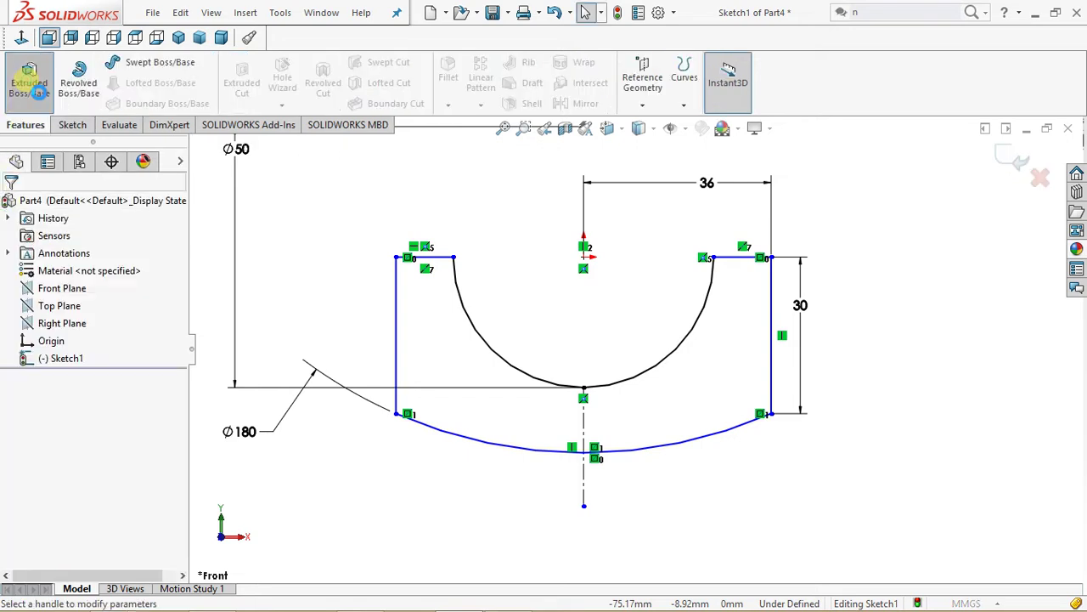
left_click(29, 78)
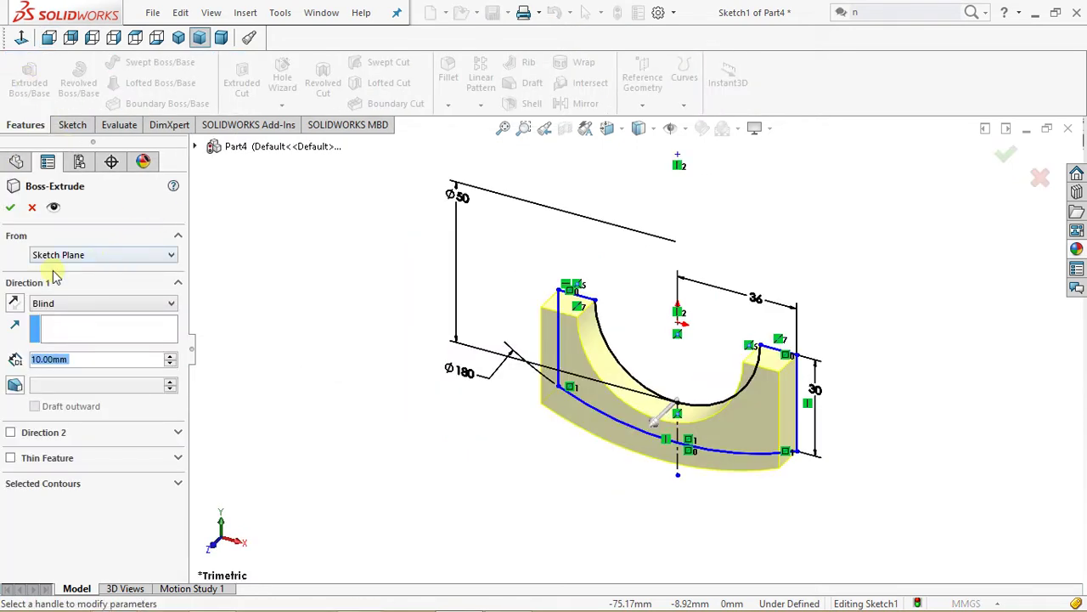
left_click(68, 303)
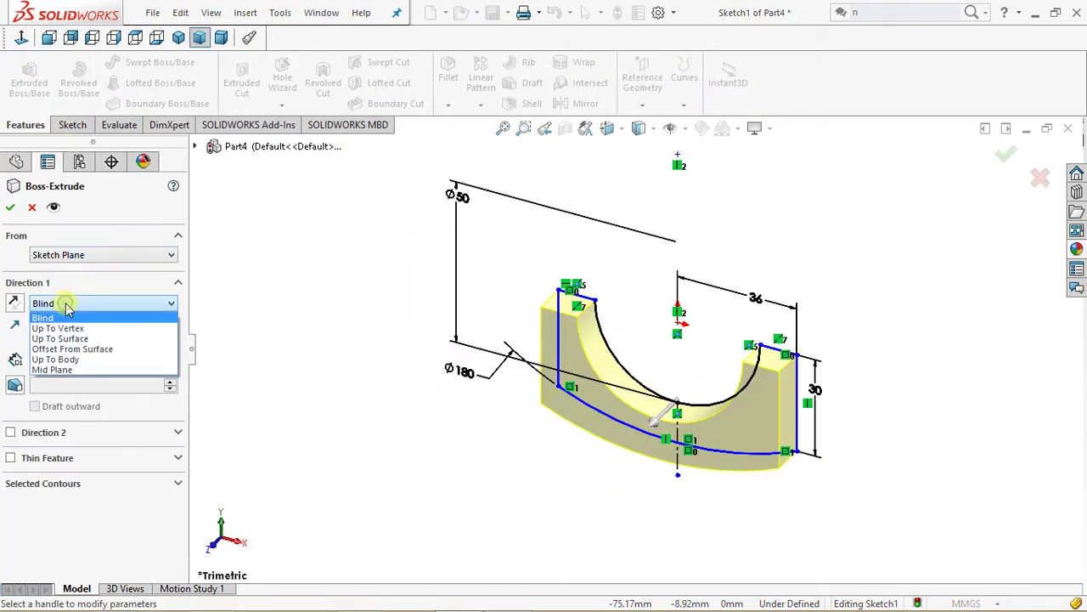
left_click(71, 369)
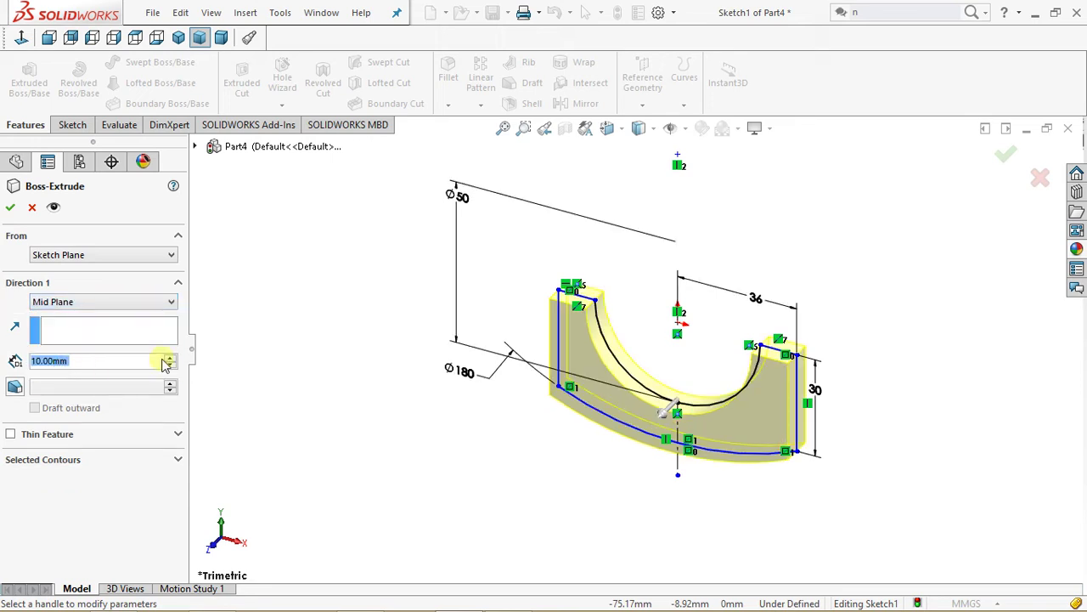
type("15")
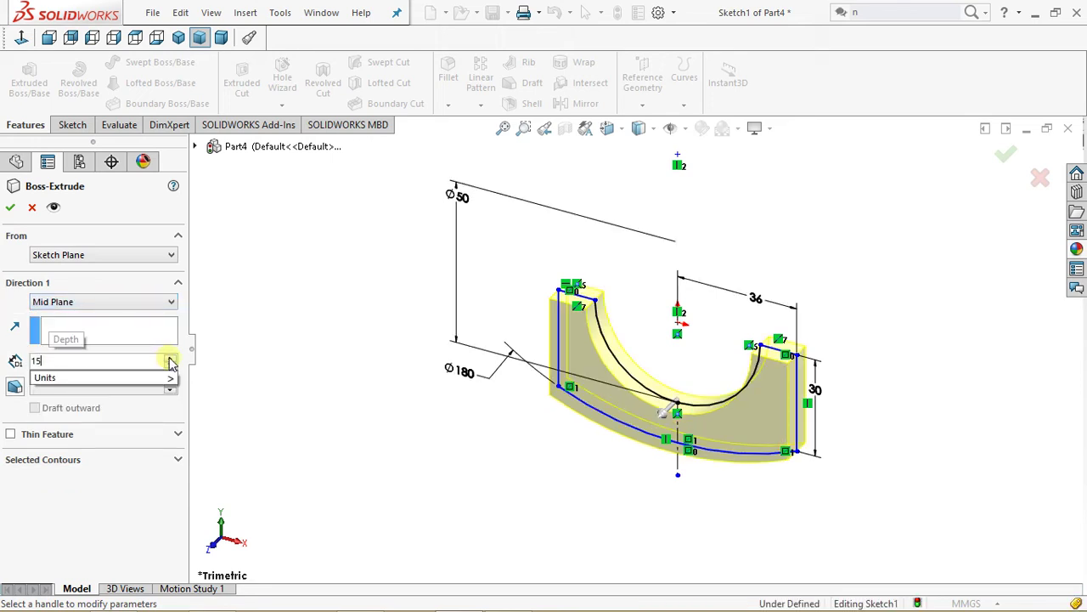
key("Return")
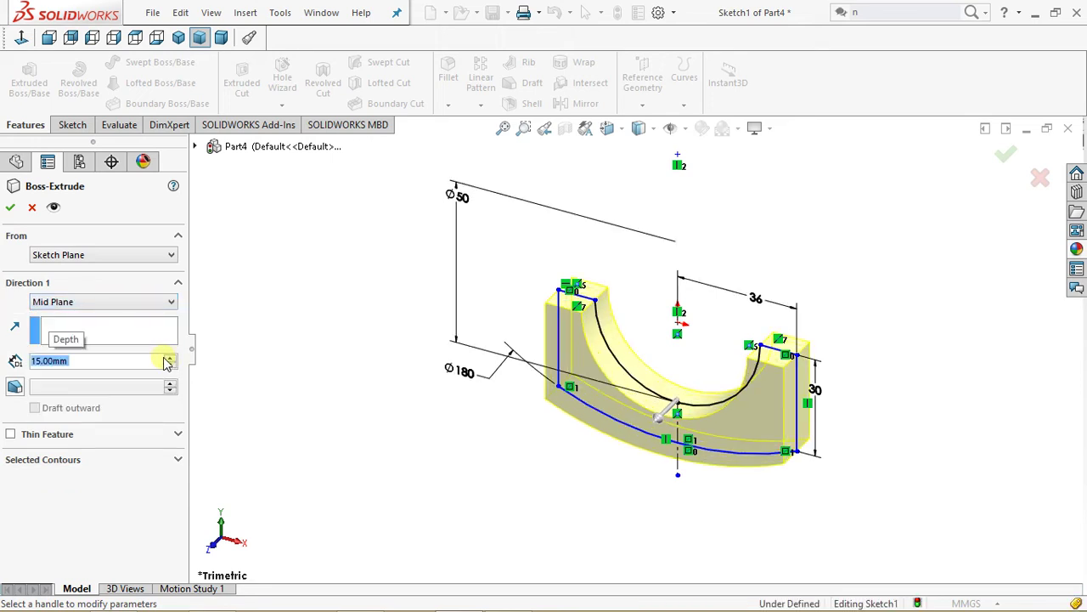
left_click(12, 212)
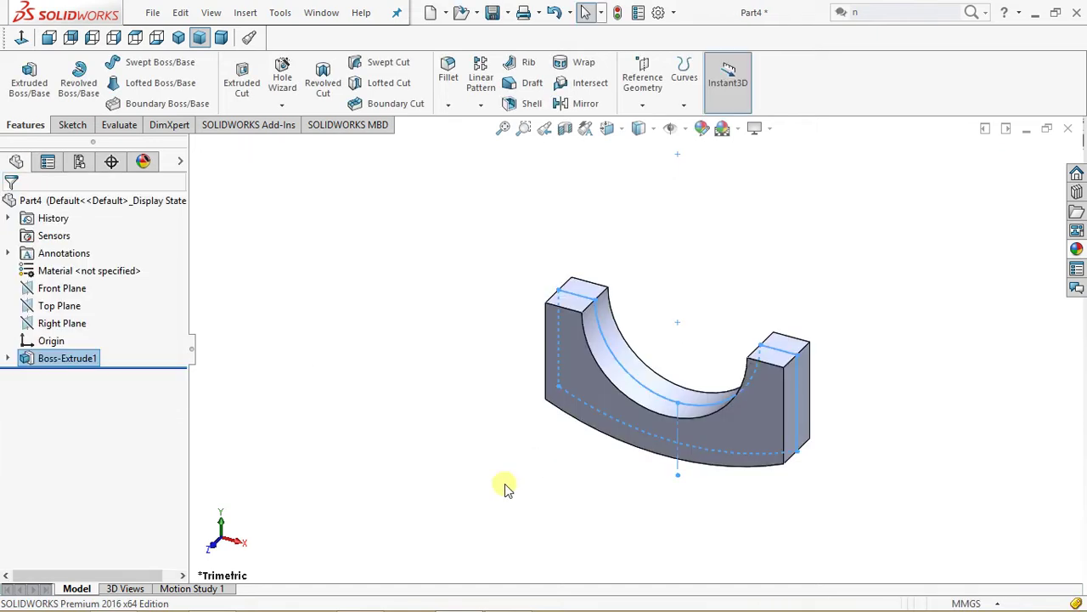
left_click(505, 489)
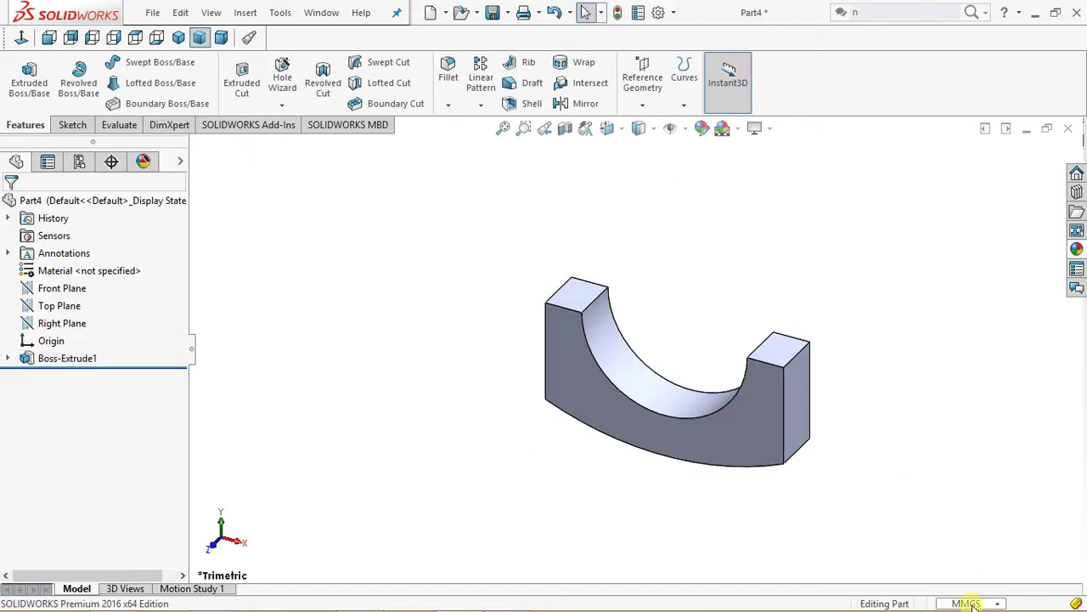
left_click(1001, 603)
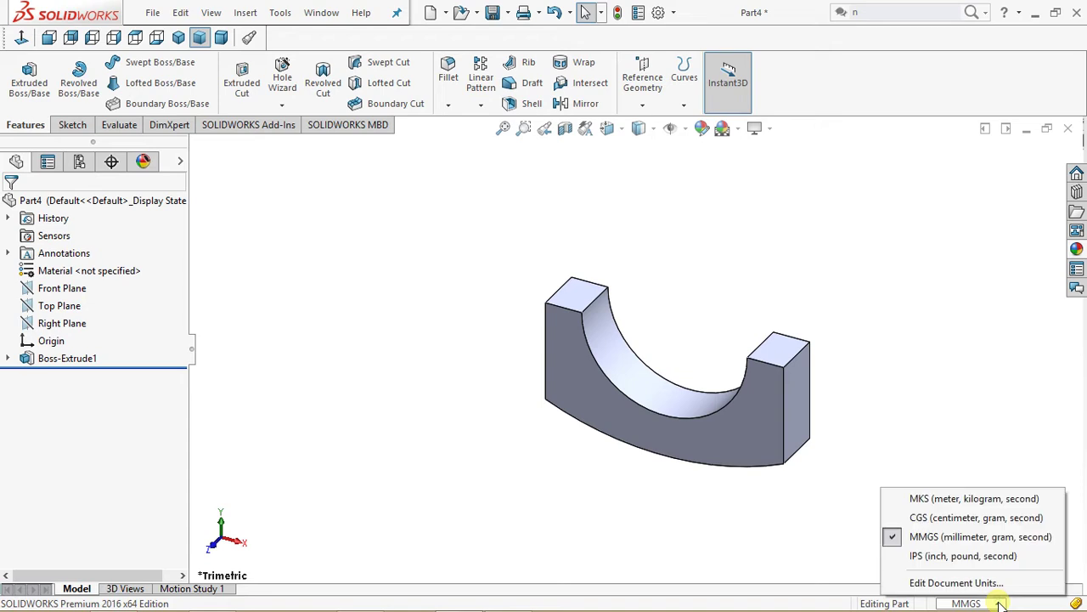
left_click(733, 514)
Start a sketch on the front U-shaped face, view it straight on, and convert the face's semicircular inner edge into a sketch arc
middle_click_drag(512, 408, 561, 366)
left_click(597, 406)
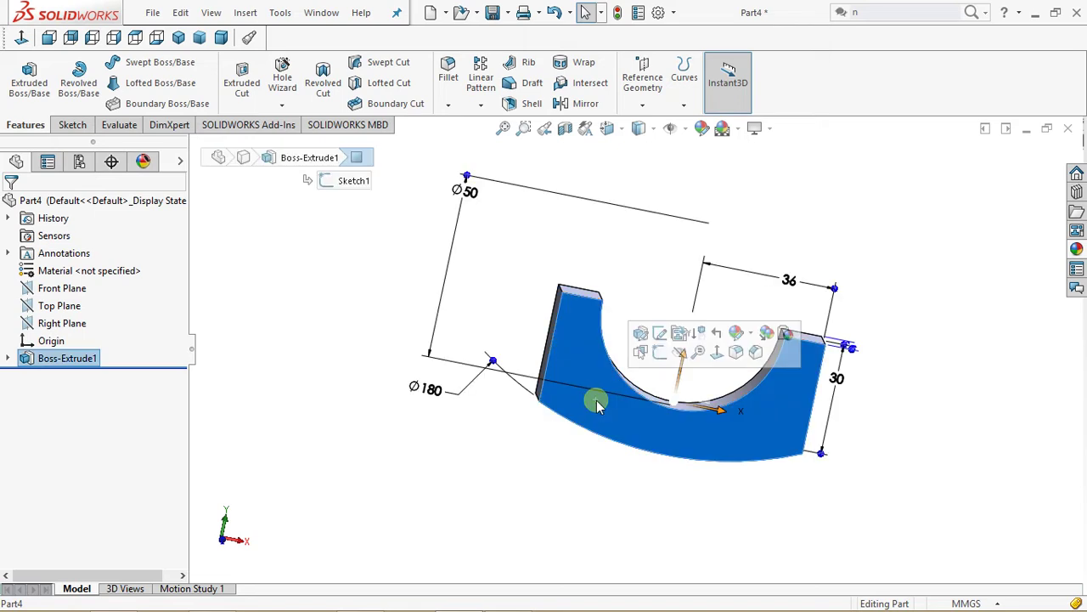
left_click(661, 353)
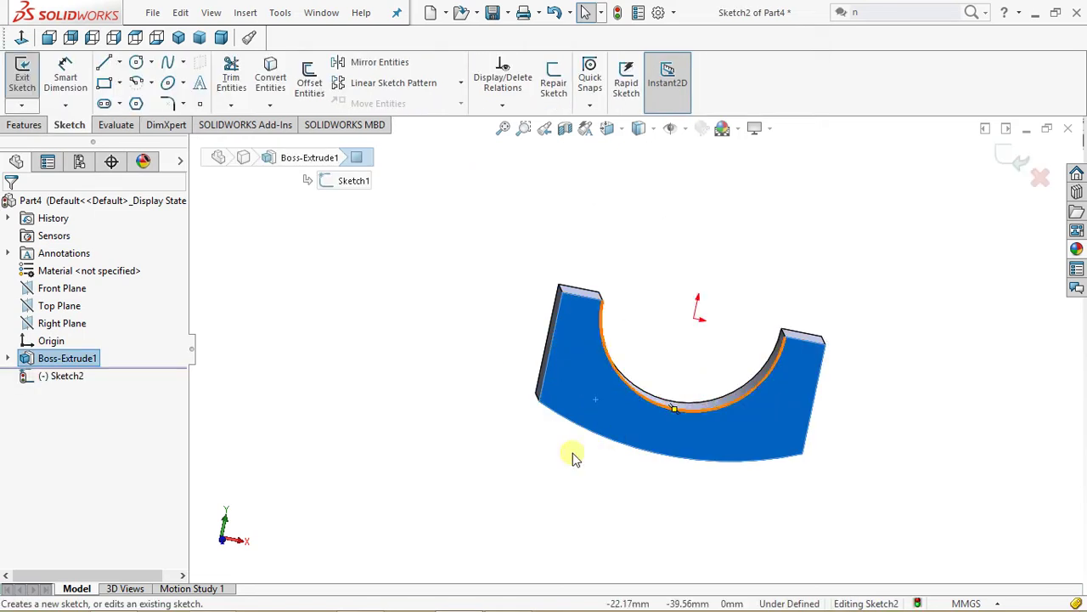
left_click(23, 38)
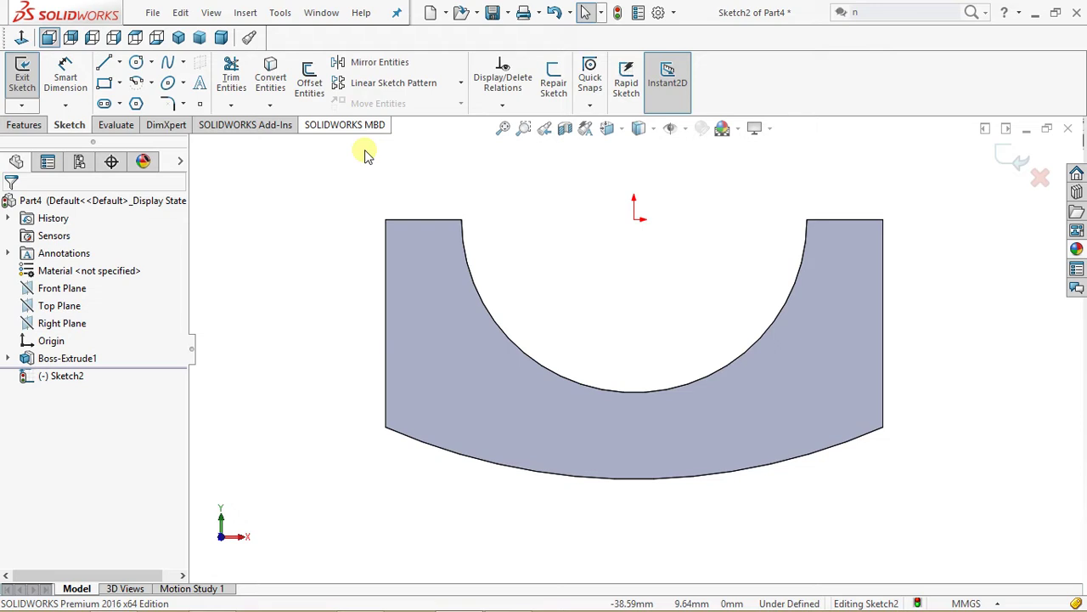
left_click(270, 78)
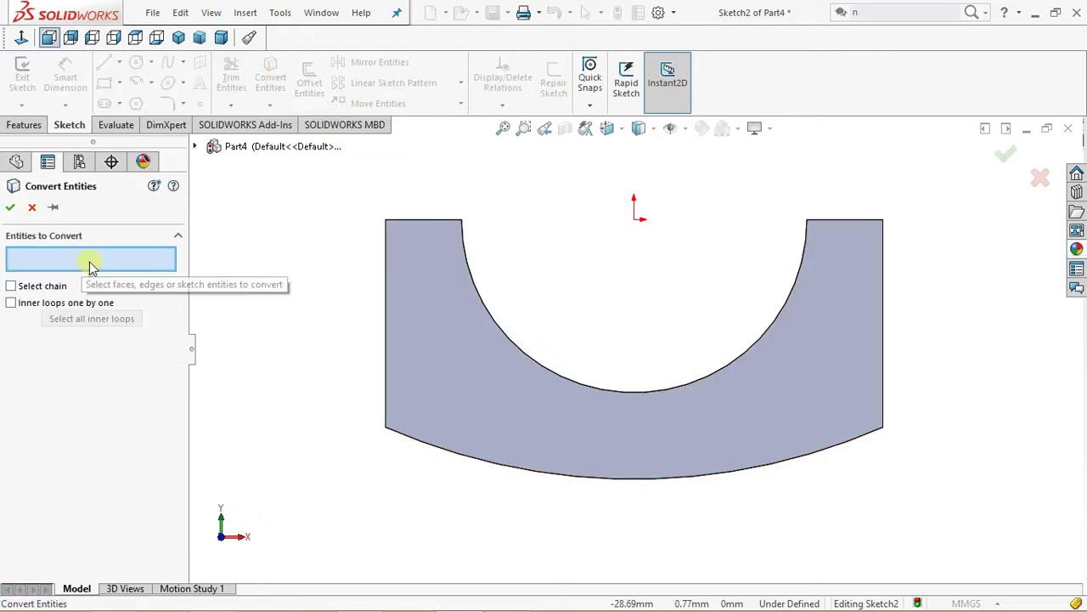
left_click(518, 347)
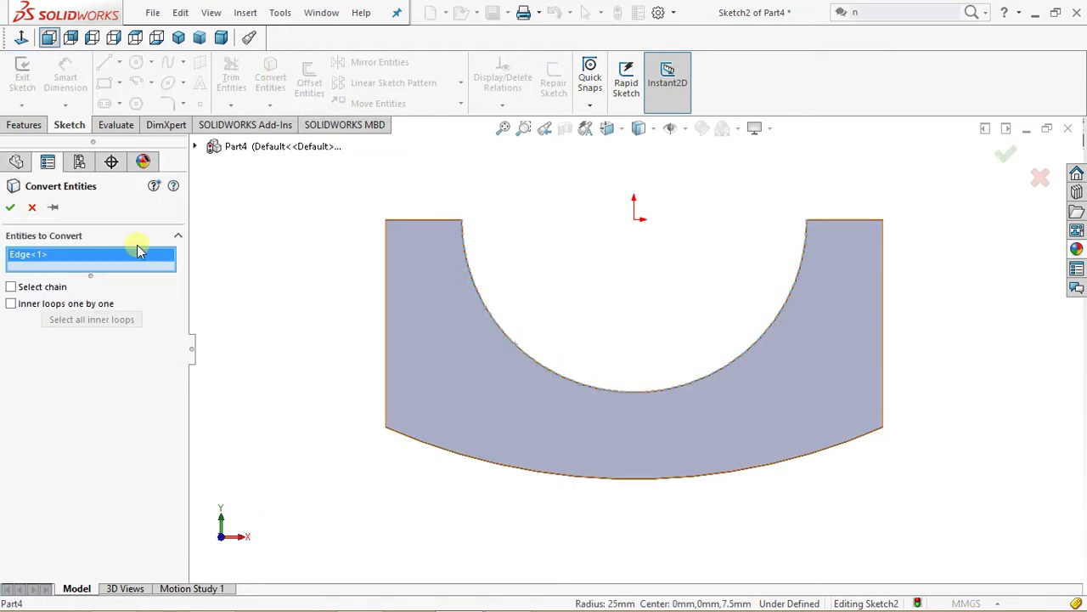
left_click(10, 207)
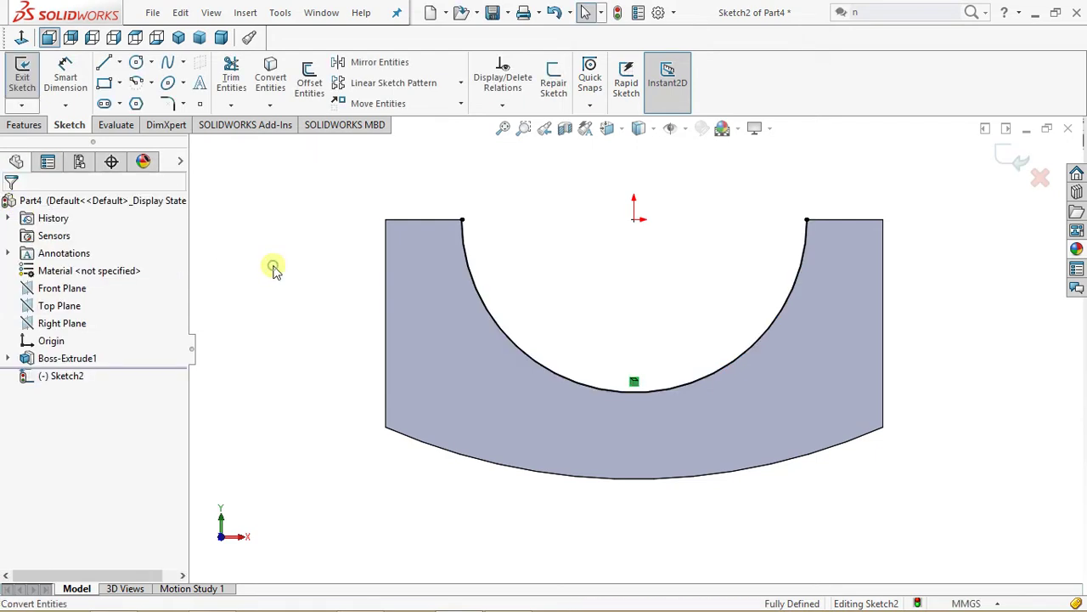
left_click(136, 62)
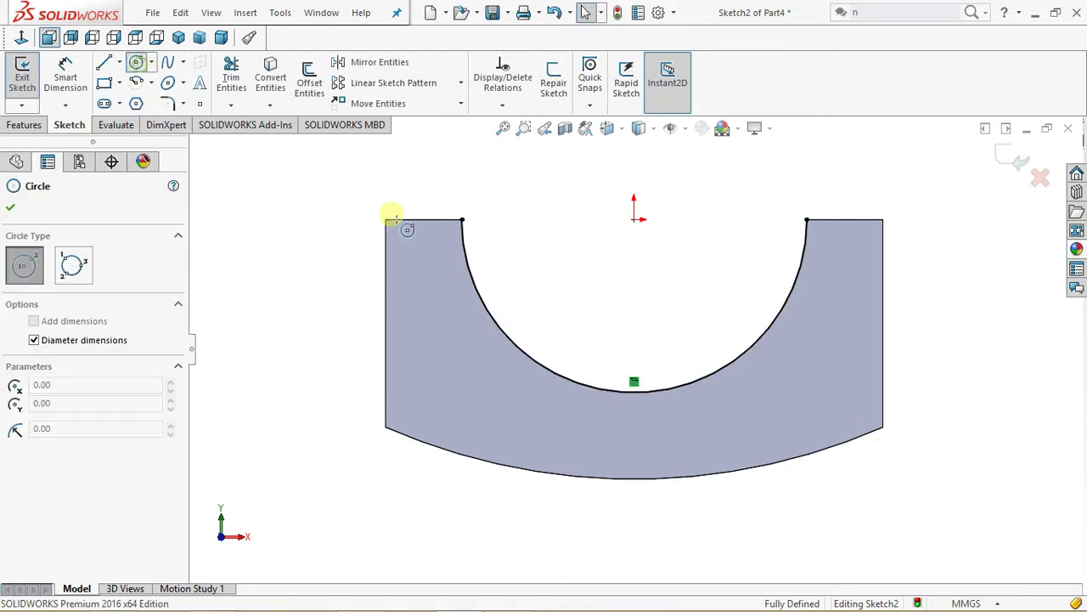
left_click(633, 220)
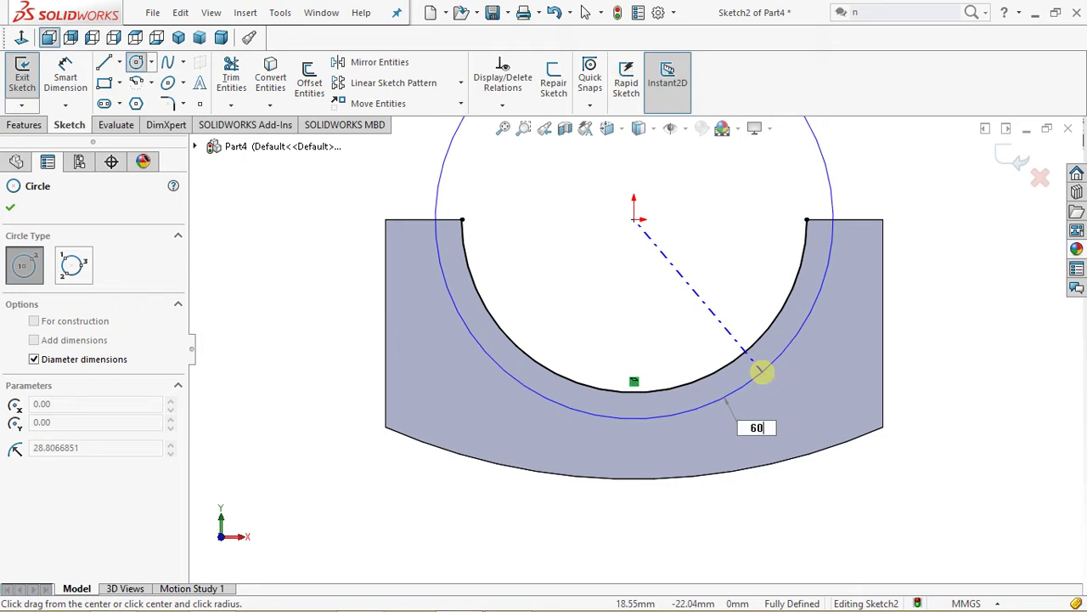
key("Escape")
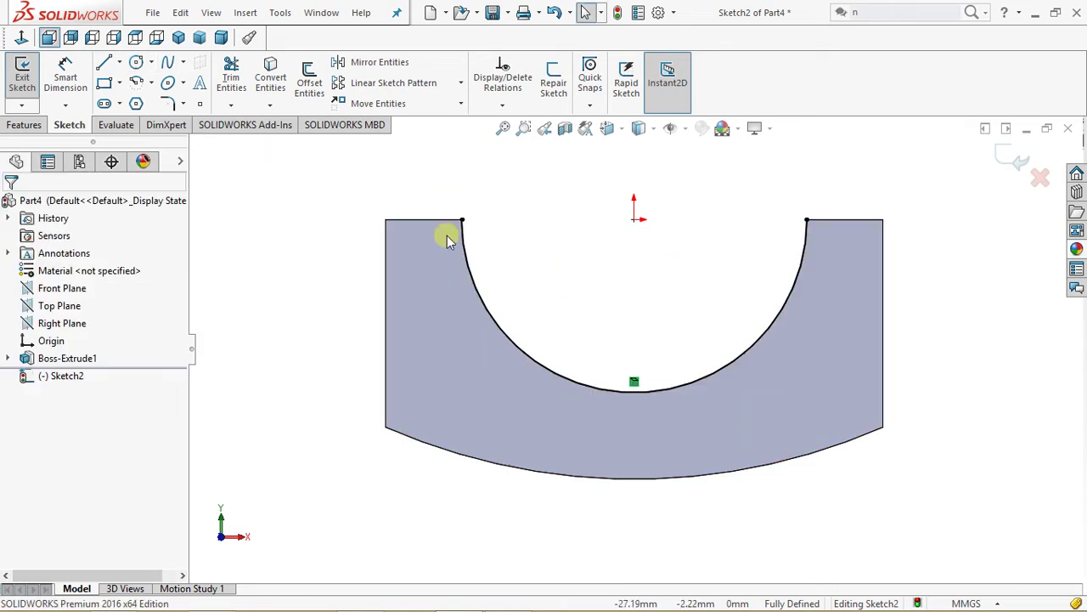
Sketch a circle centred on the origin and set its diameter to 60 mm
left_click(136, 62)
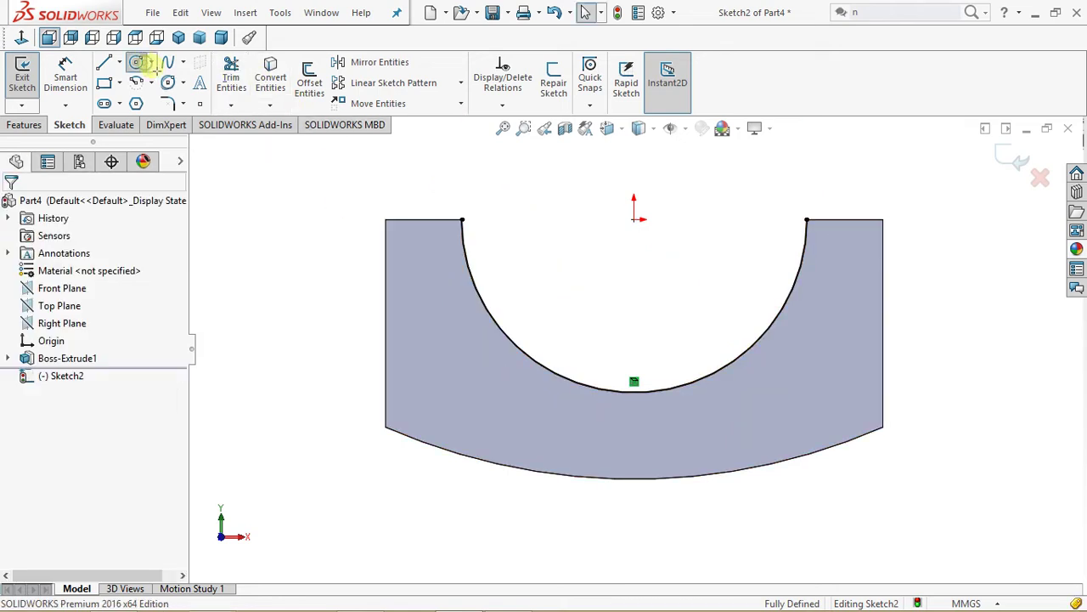
left_click(633, 220)
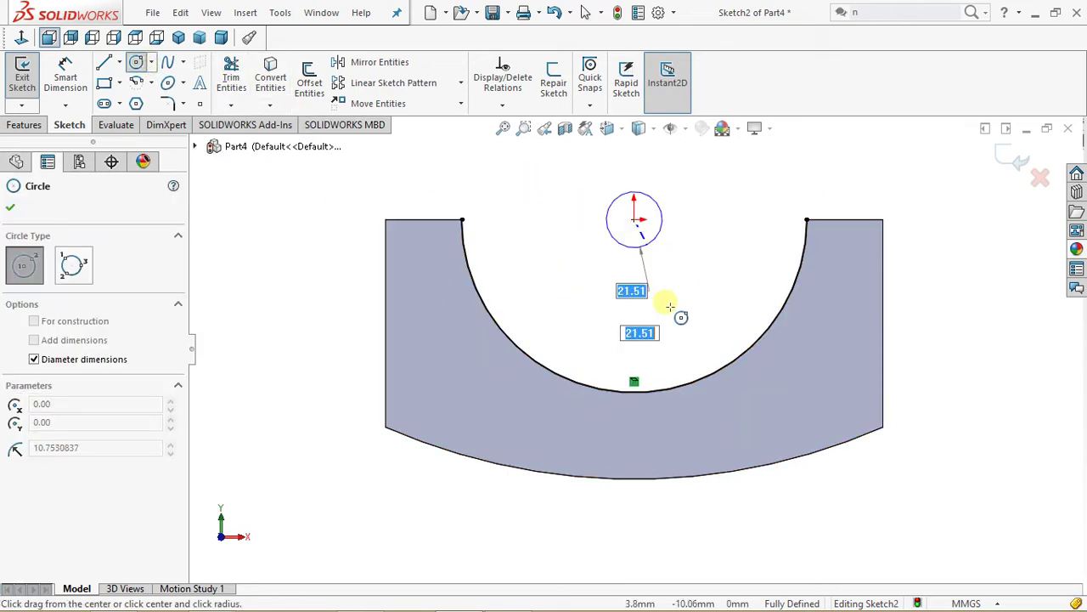
left_click(767, 414)
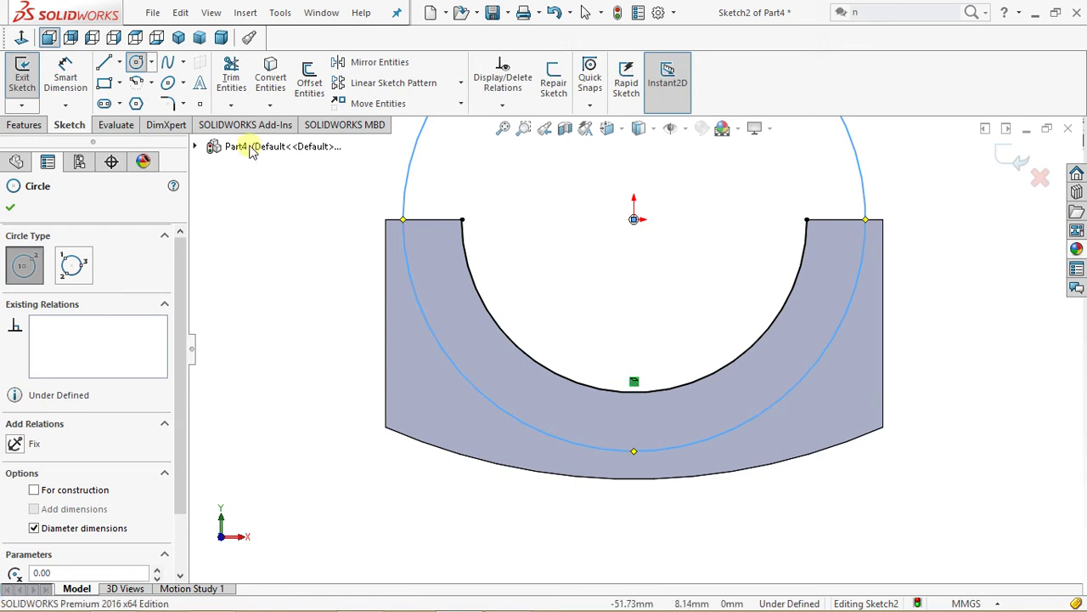
left_click(66, 71)
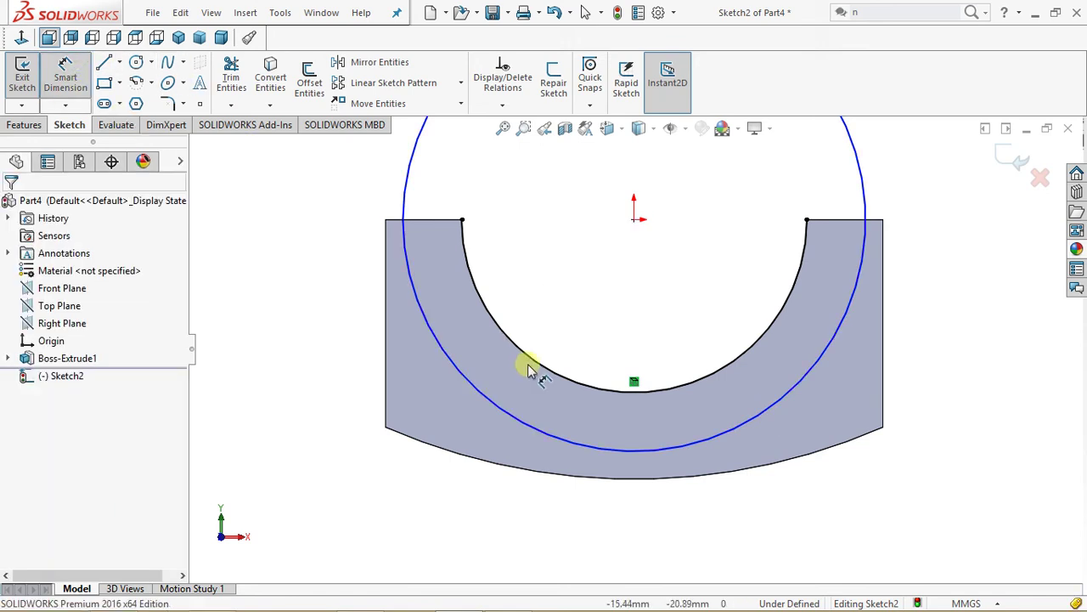
left_click(515, 413)
left_click(322, 313)
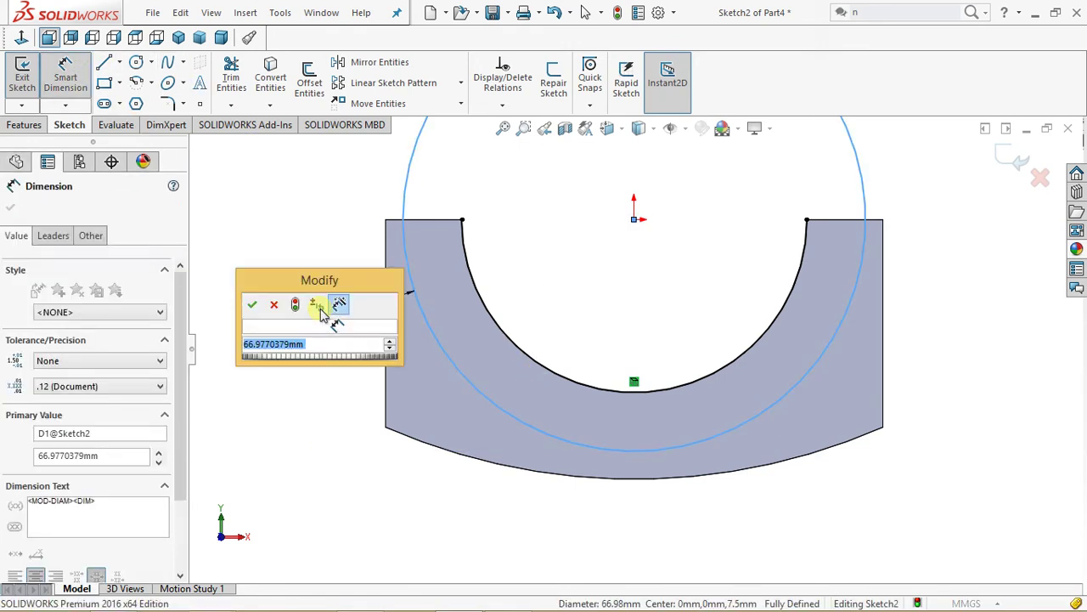
type("60")
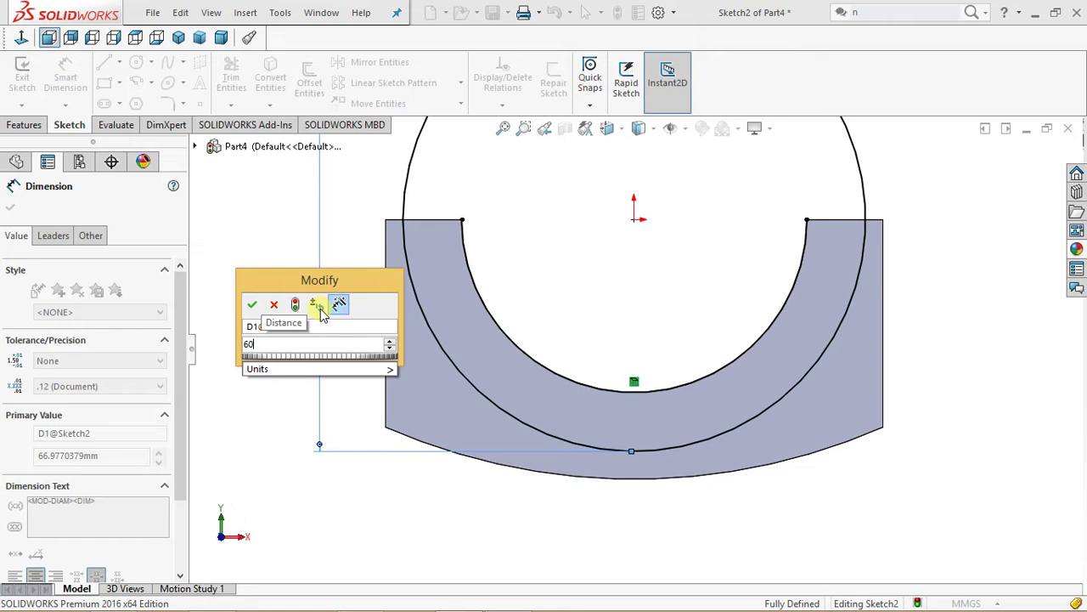
key("Return")
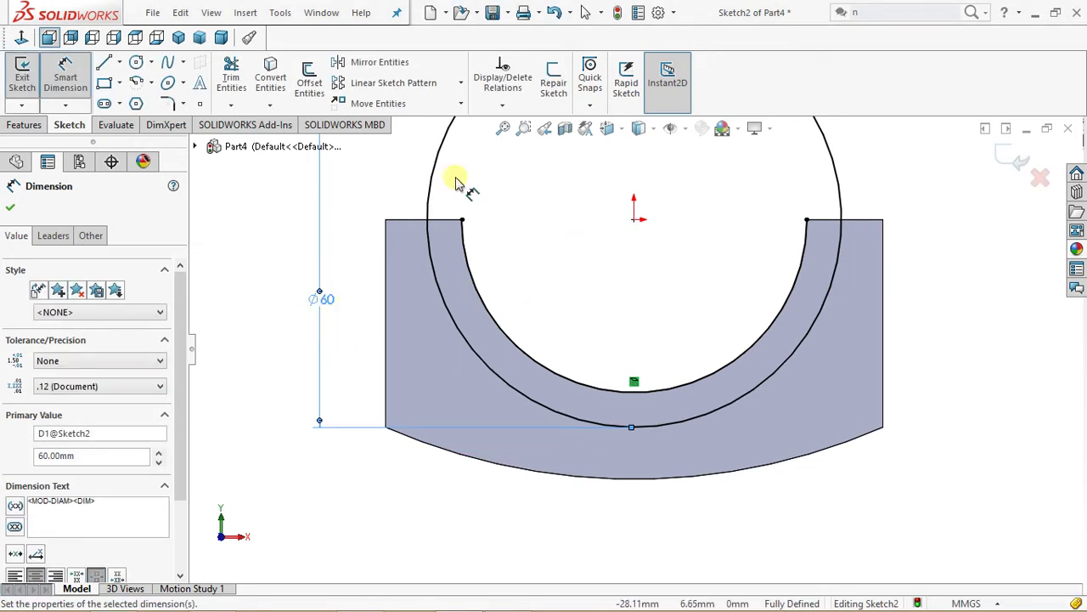
Draw a horizontal line across the opening, joining the outer upper corners of the U-shaped face
left_click(104, 63)
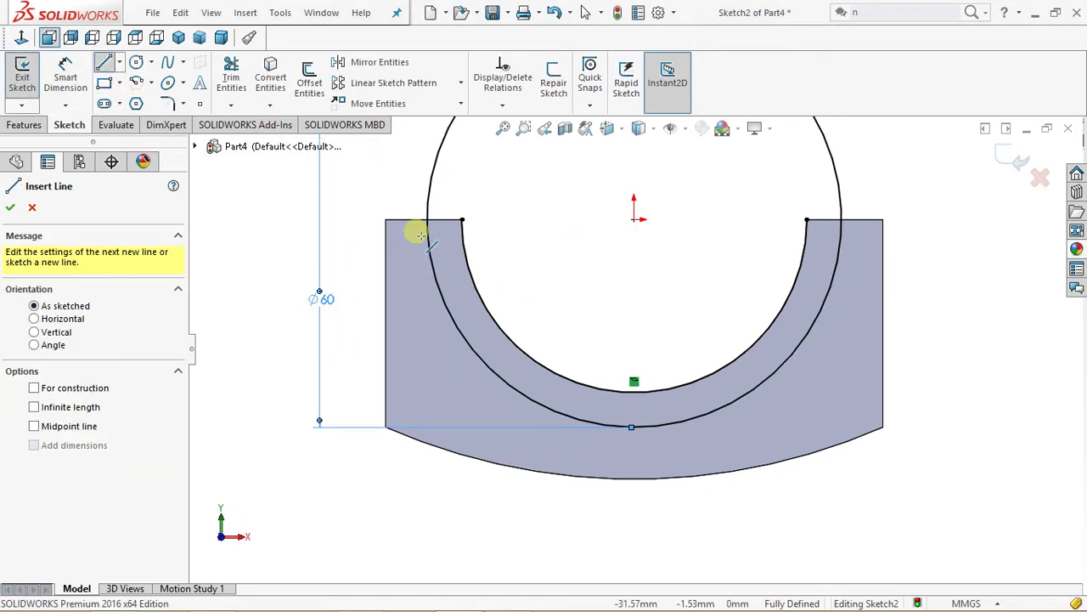
left_click(387, 220)
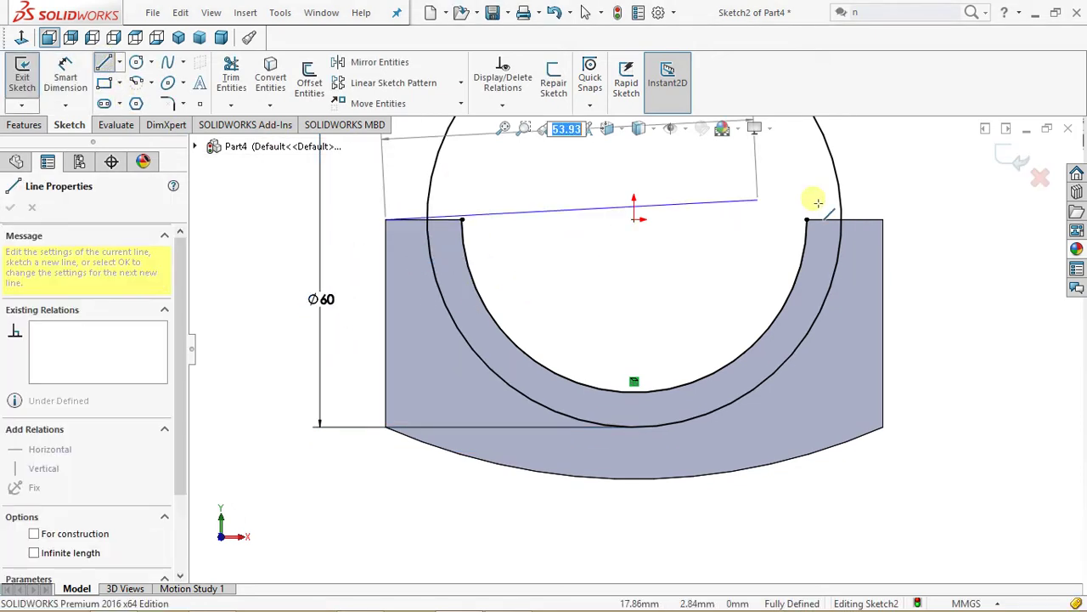
left_click(884, 221)
key("Escape")
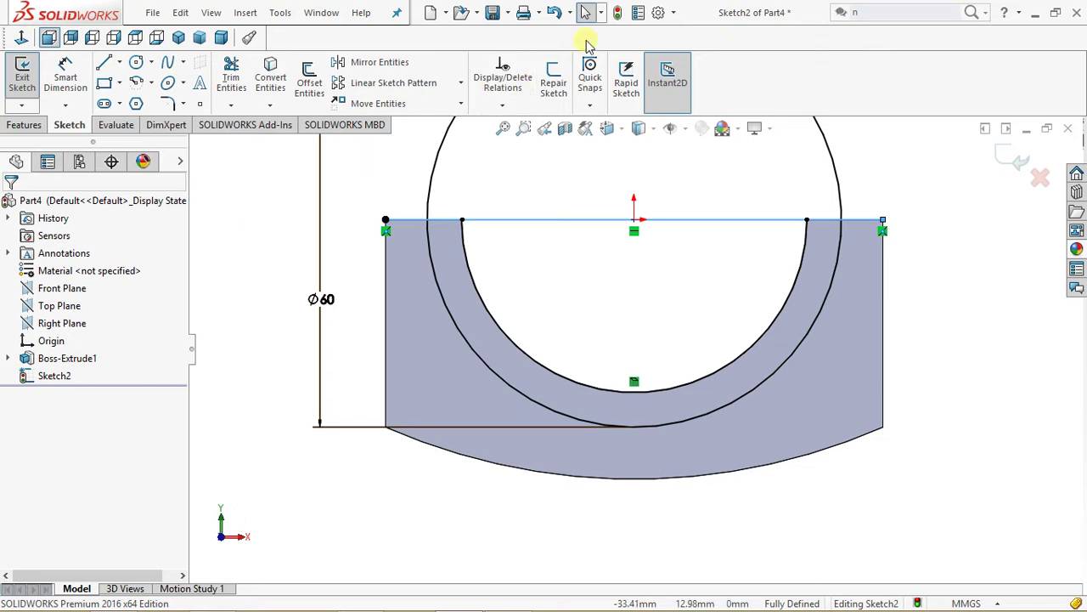
left_click(586, 13)
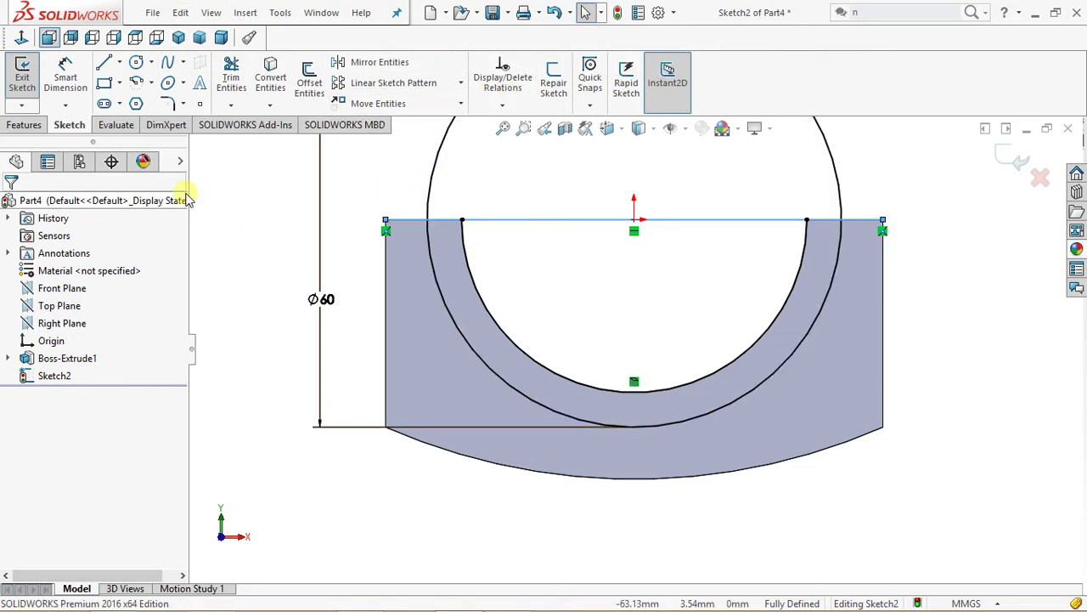
Power trim the circle's upper arc, the line across the opening and its outer ends, leaving a closed half-ring profile
left_click(231, 75)
mouse_move(388, 162)
left_mouse_down()
mouse_move(450, 178)
mouse_move(572, 285)
mouse_move(722, 209)
left_mouse_up()
scroll(847, 225, "up", 3)
scroll(840, 225, "down", 2)
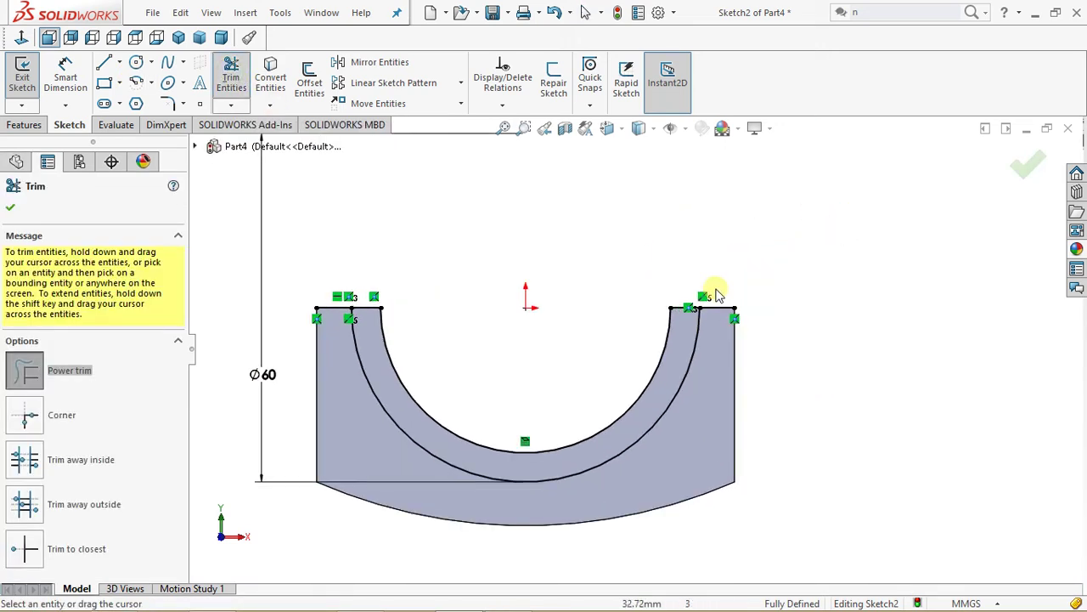
scroll(716, 295, "down", 3)
scroll(620, 331, "up", 3)
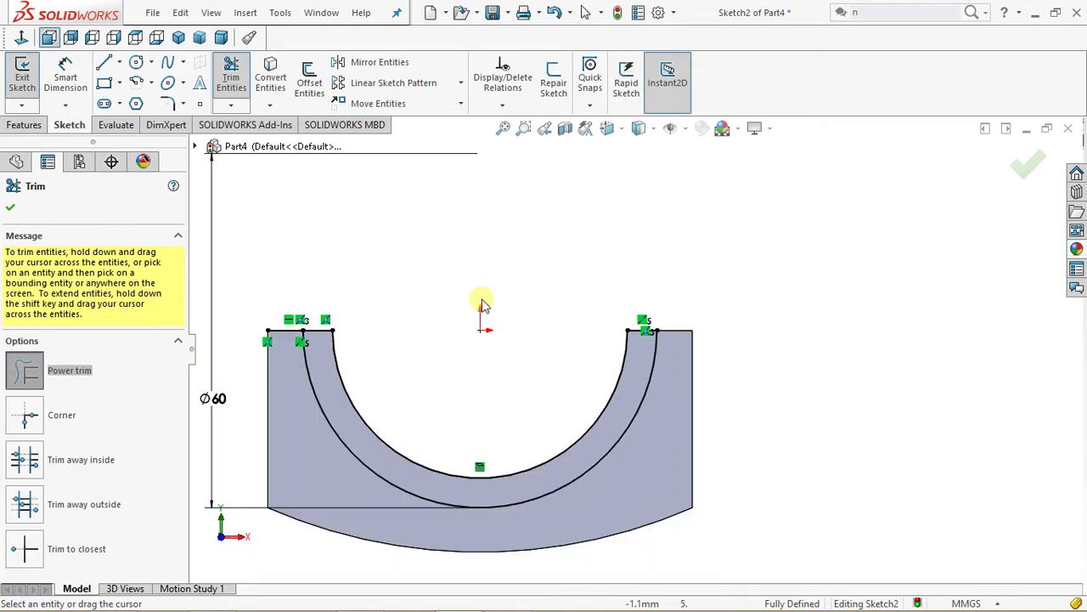
scroll(482, 305, "up", 2)
scroll(340, 347, "down", 3)
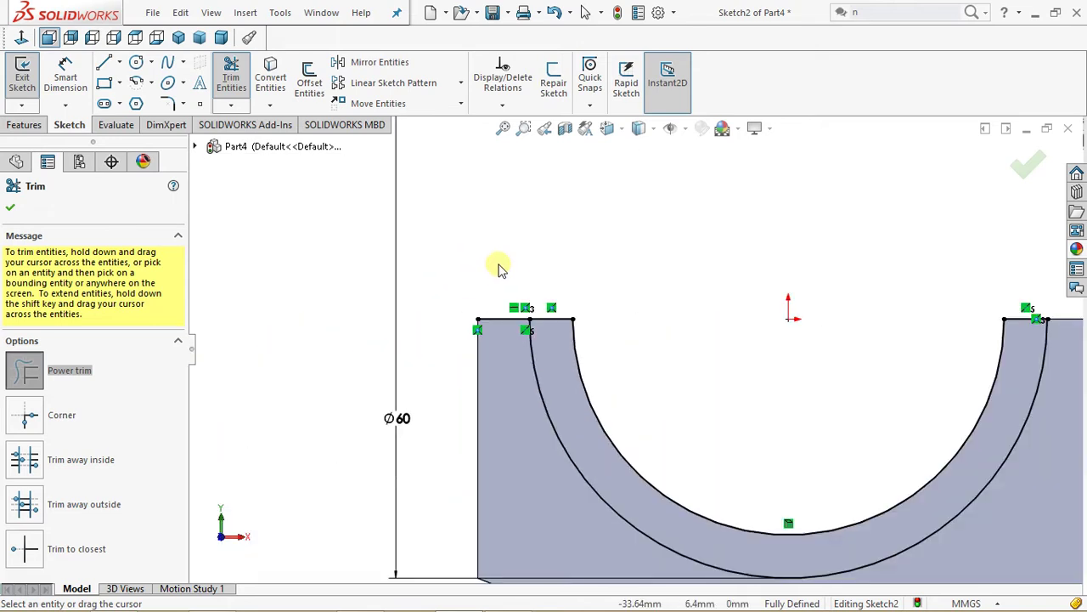
scroll(658, 371, "up", 3)
middle_click_drag(645, 263, 614, 308)
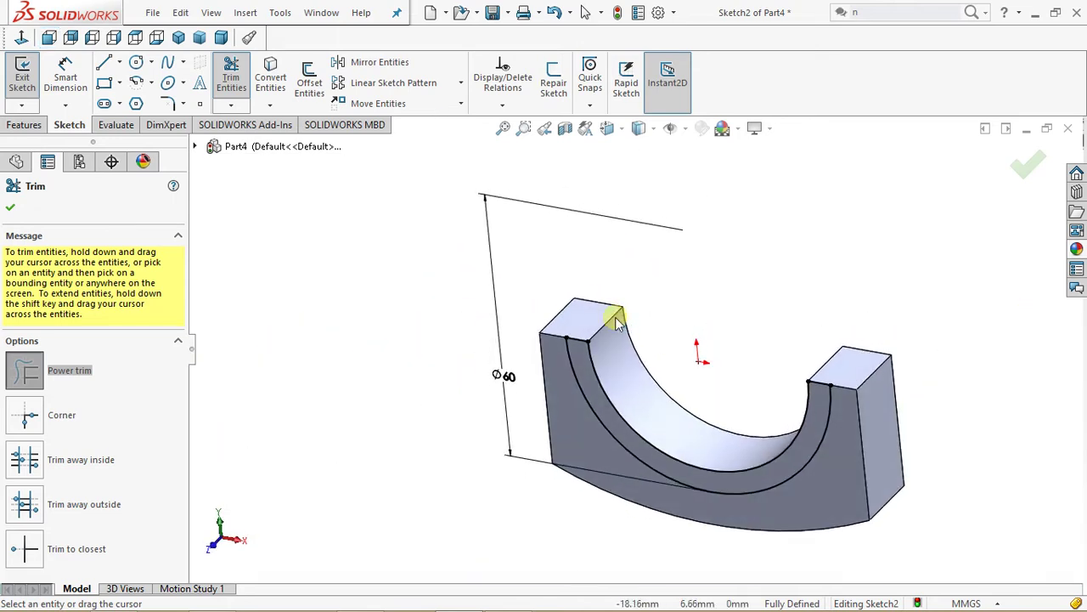
Extrude the half-ring profile as a blind boss 2.5 mm outward from the front face, merged with the body
left_click(24, 125)
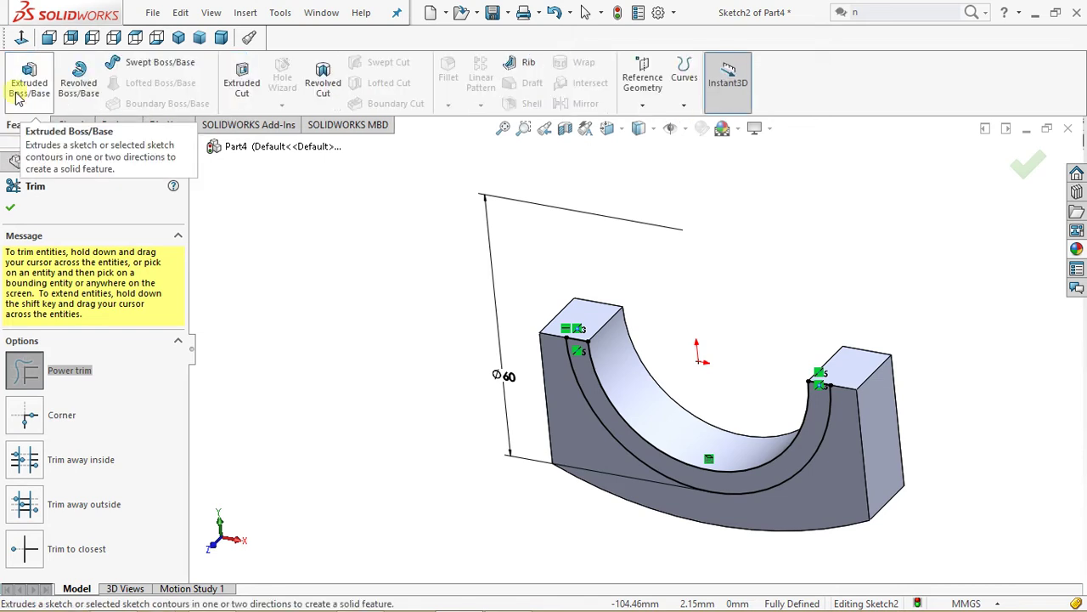
left_click(29, 76)
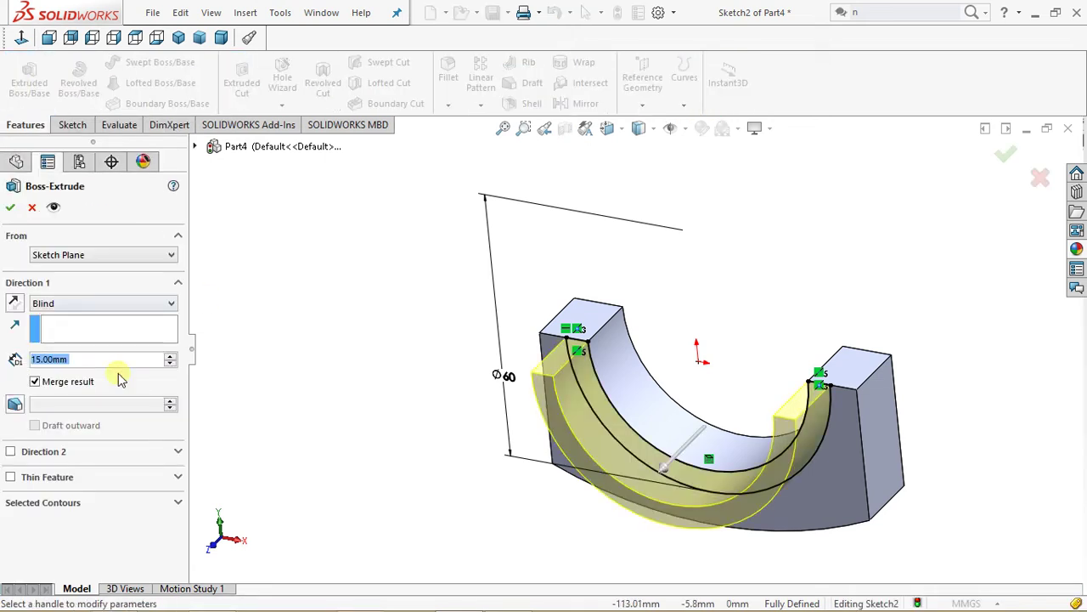
middle_click_drag(456, 377, 343, 347)
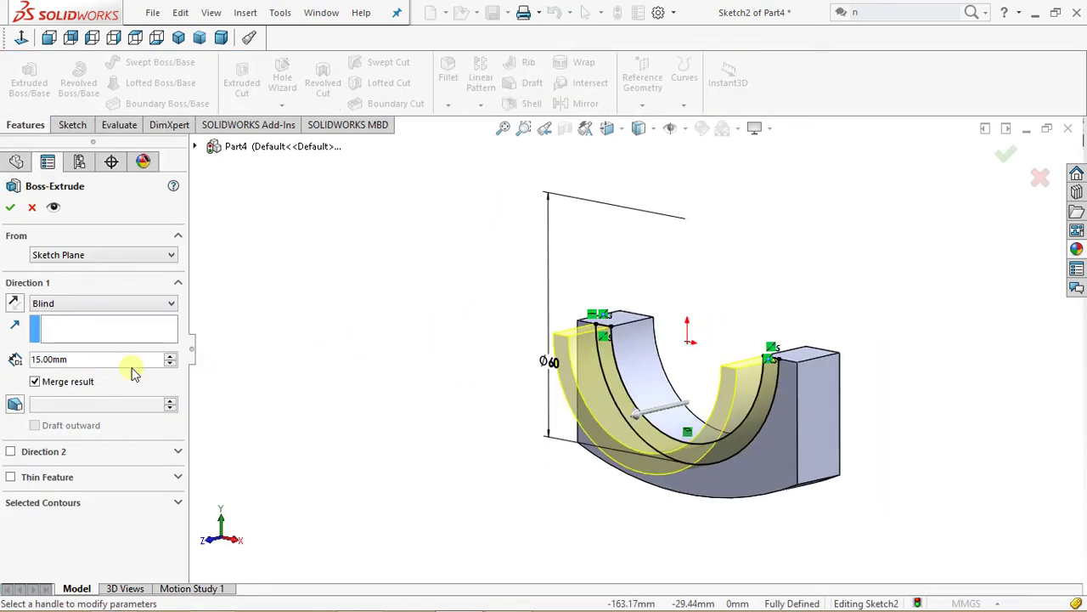
type("2.5")
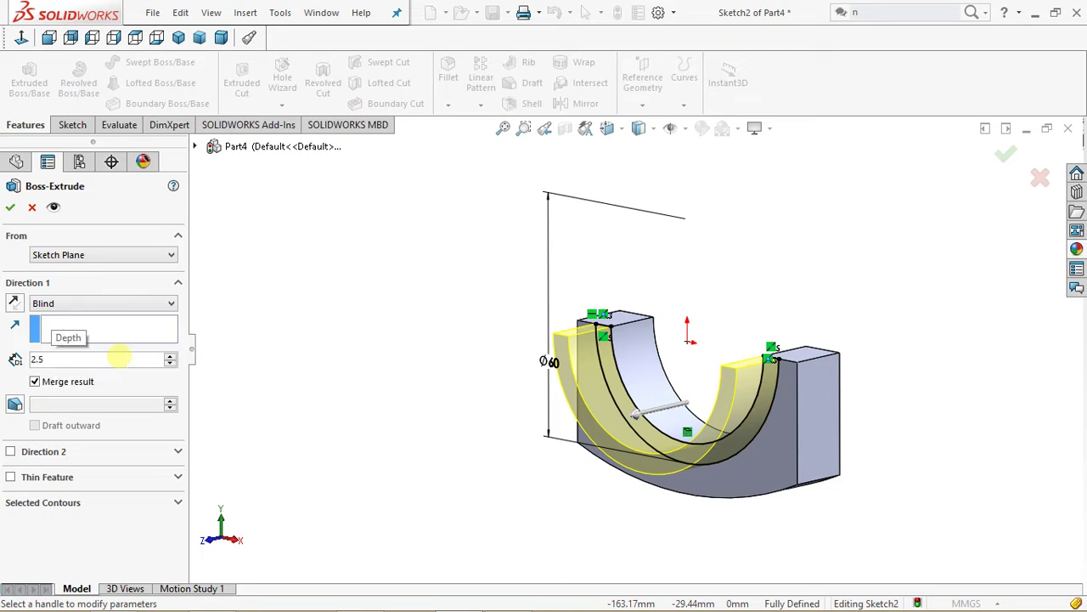
key("Return")
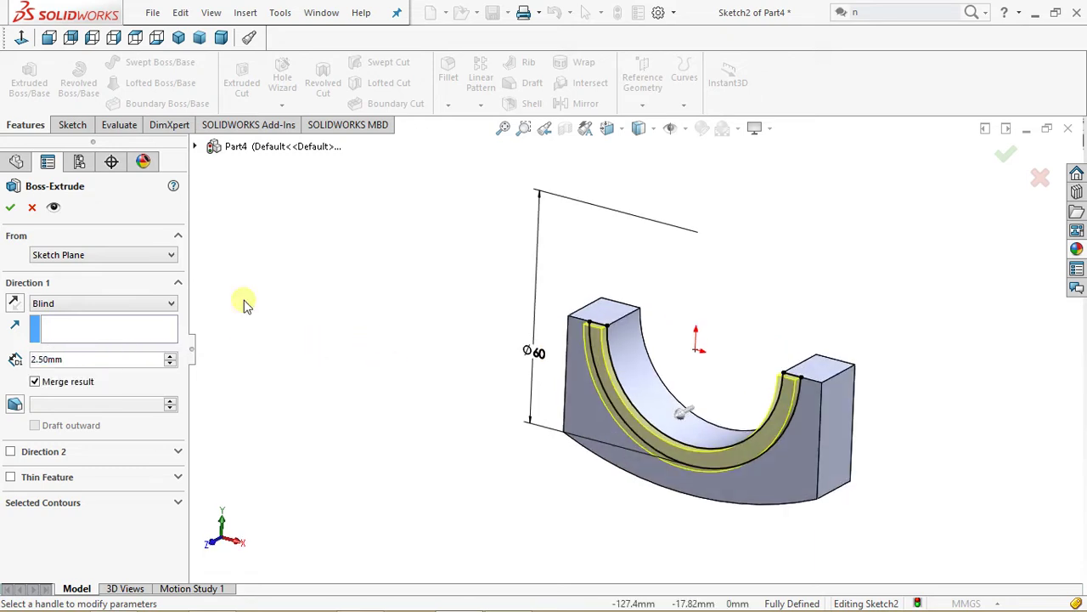
left_click(10, 206)
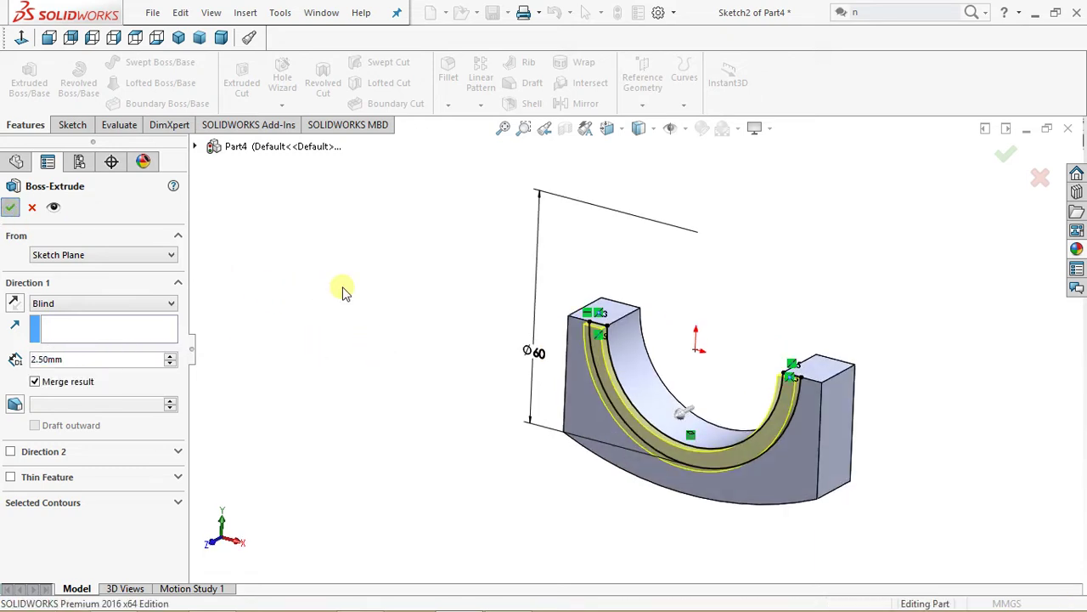
Mirror the half-ring boss about the Front Plane onto the opposite side of the body
mouse_move(383, 297)
middle_mouse_down()
mouse_move(352, 335)
mouse_move(379, 305)
middle_mouse_up()
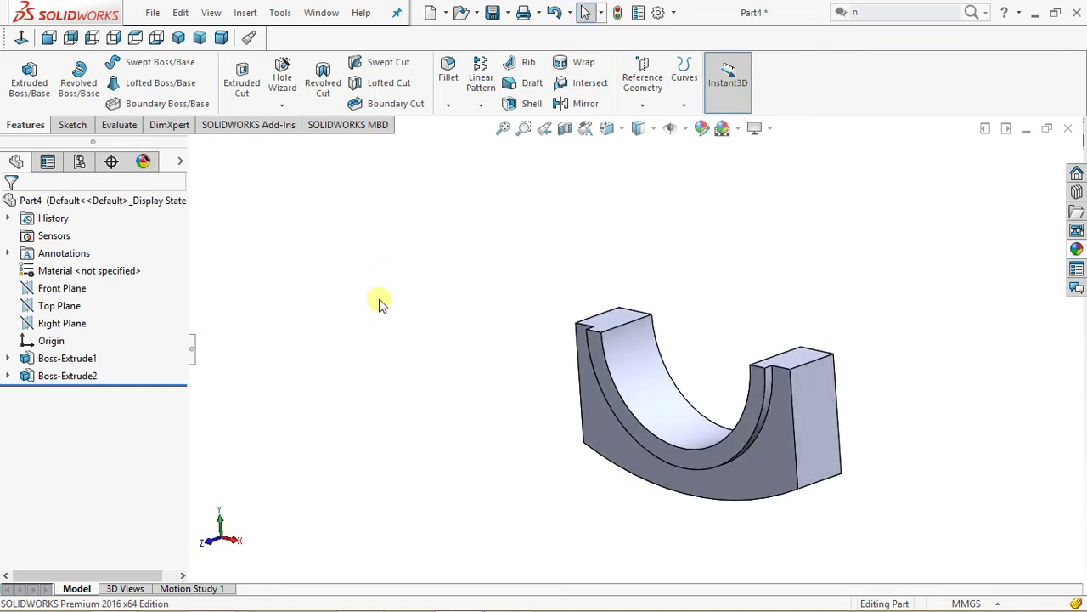
middle_click_drag(573, 384, 692, 326)
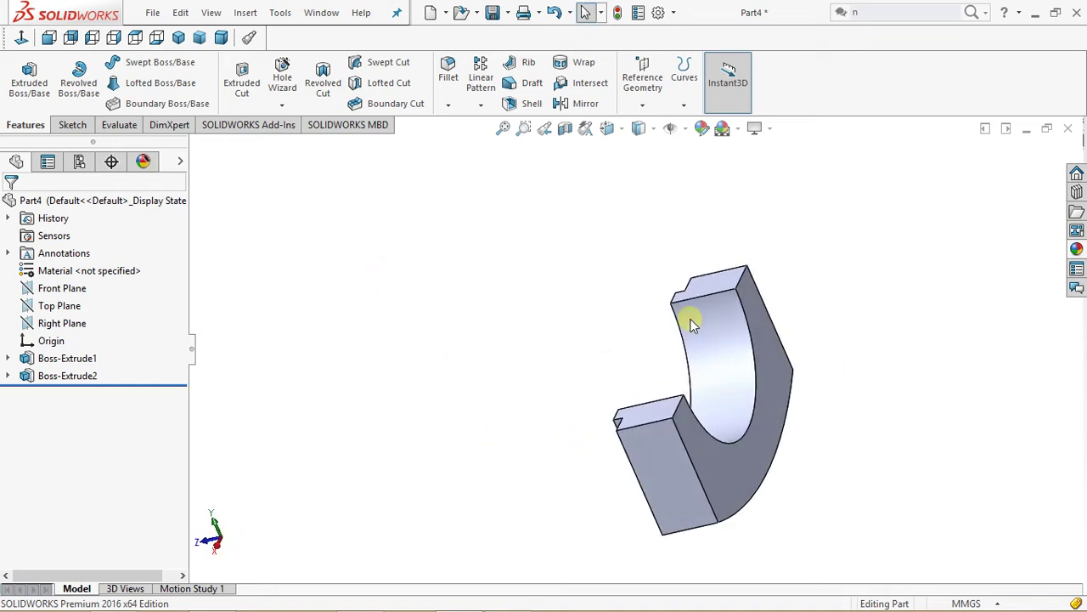
middle_click_drag(549, 362, 637, 311)
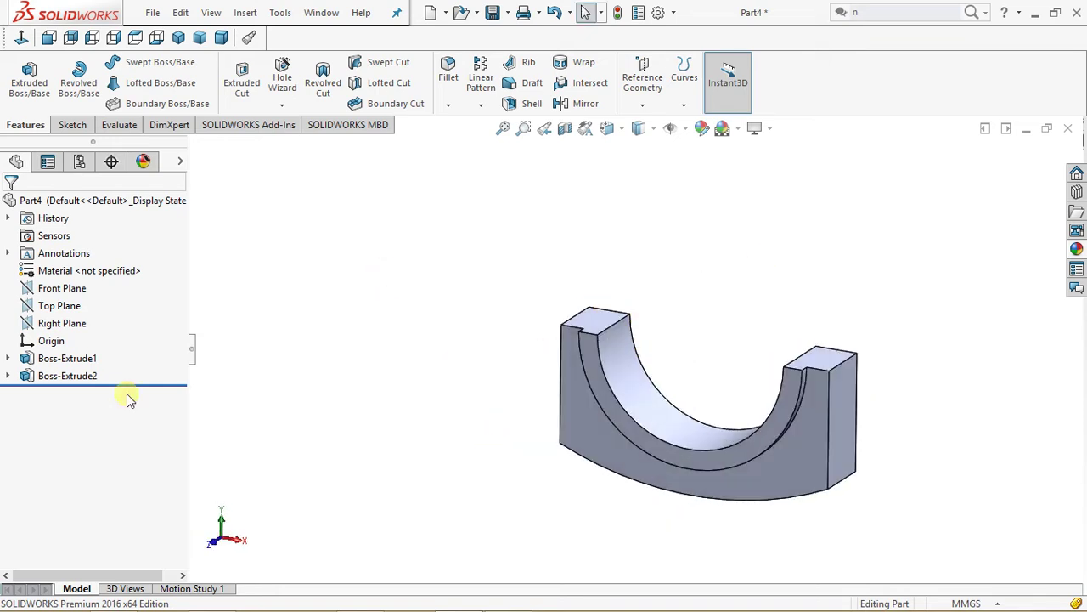
left_click(52, 376)
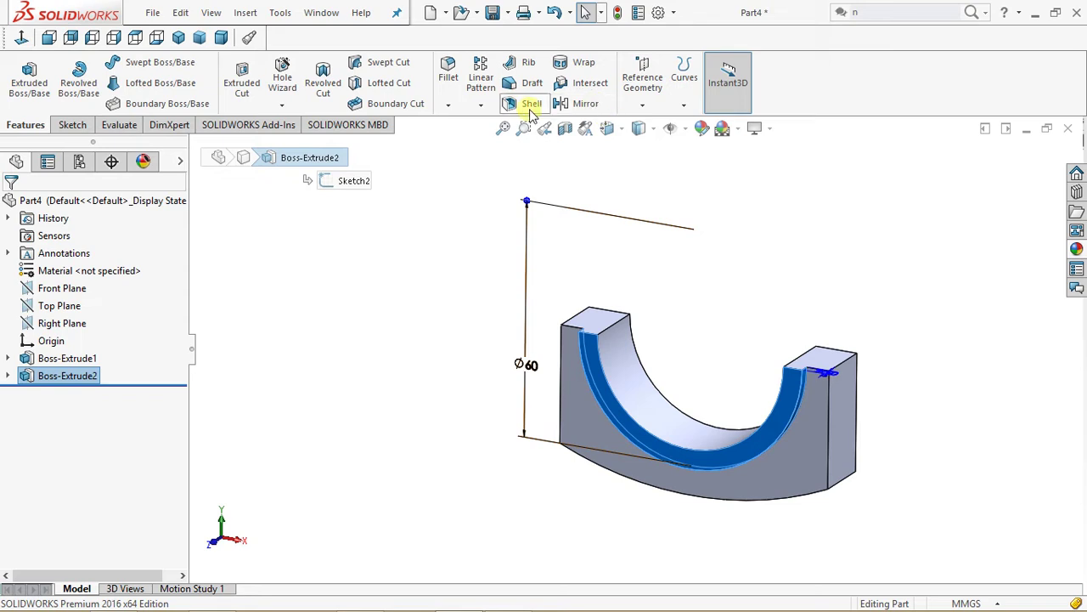
left_click(577, 105)
middle_click_drag(371, 315, 372, 361)
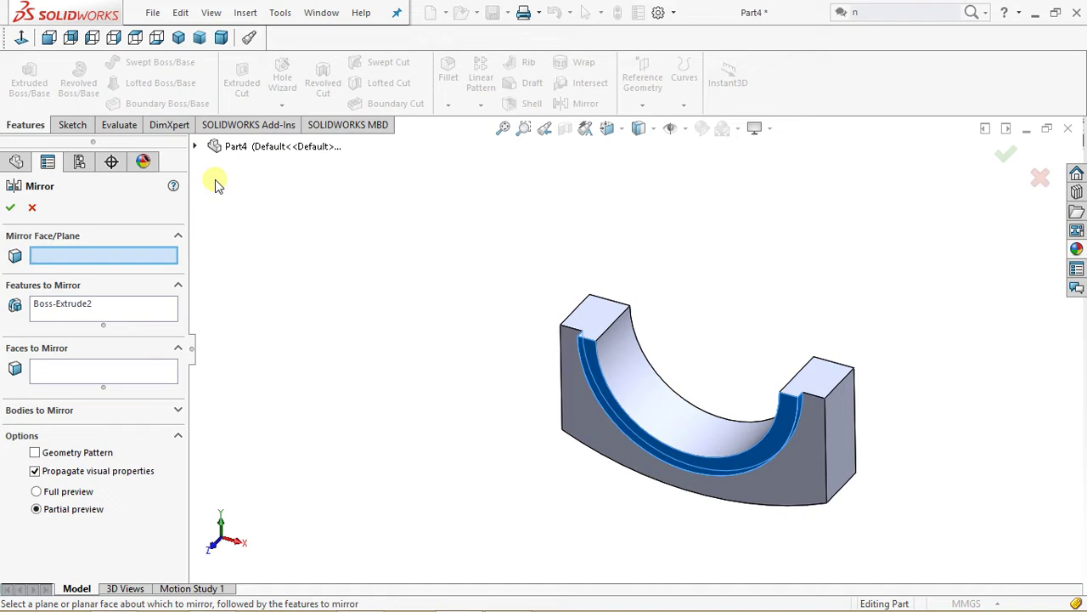
left_click(196, 147)
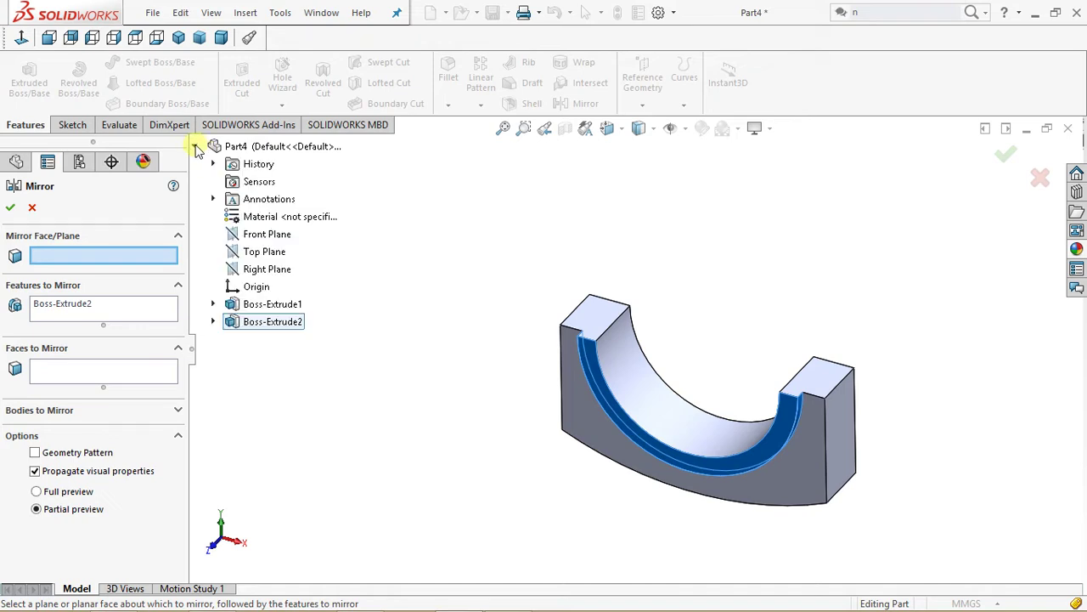
left_click(264, 235)
mouse_move(456, 301)
middle_mouse_down()
mouse_move(388, 340)
mouse_move(371, 382)
mouse_move(360, 377)
mouse_move(382, 306)
mouse_move(454, 294)
middle_mouse_up()
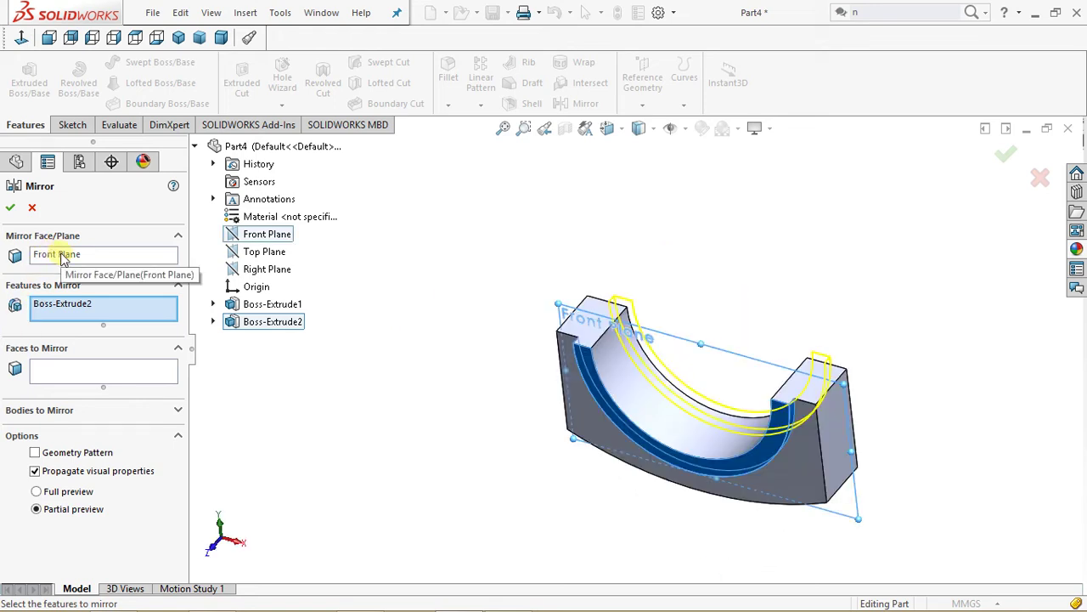
left_click(10, 208)
Configure a Hole Wizard plain hole on the left upper end face with ISO standard, Drill sizes type and Ø7.0 size
middle_click_drag(445, 439, 502, 463)
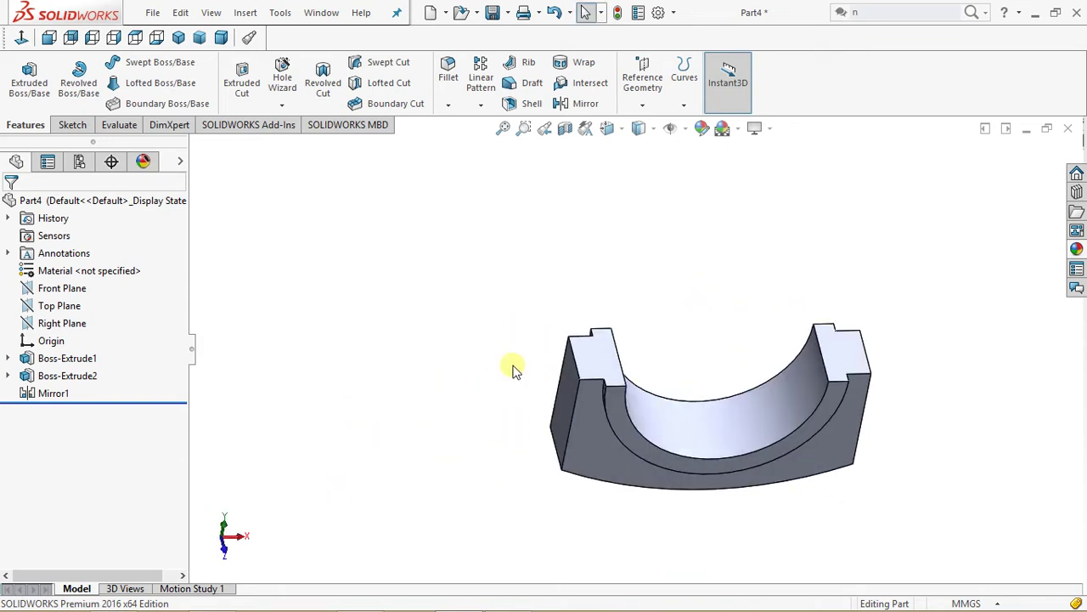
left_click(180, 44)
middle_click_drag(347, 381, 348, 344)
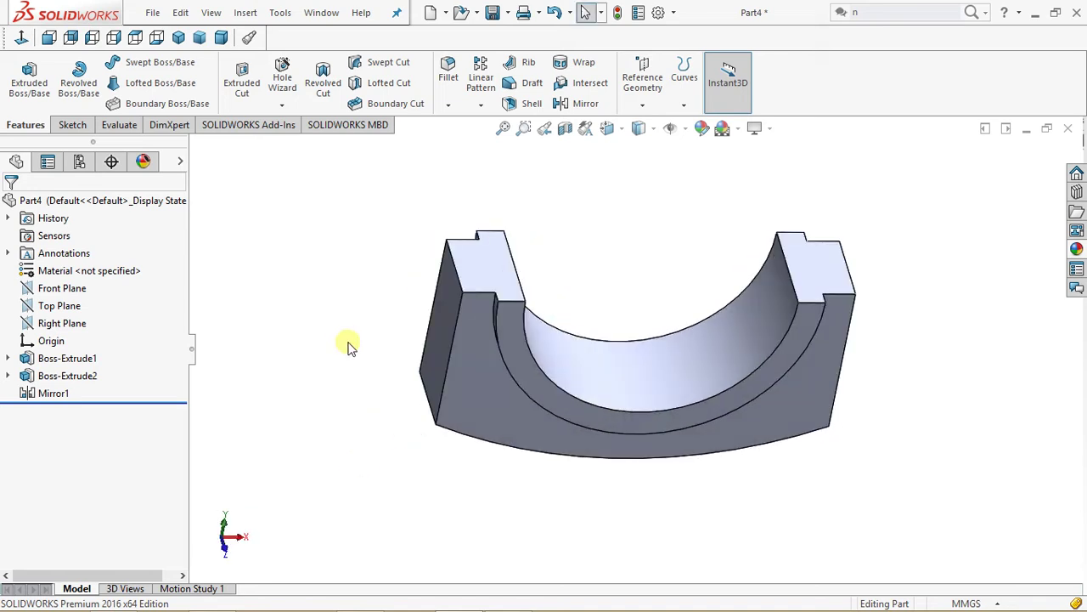
left_click(457, 306)
middle_click_drag(457, 306, 438, 352)
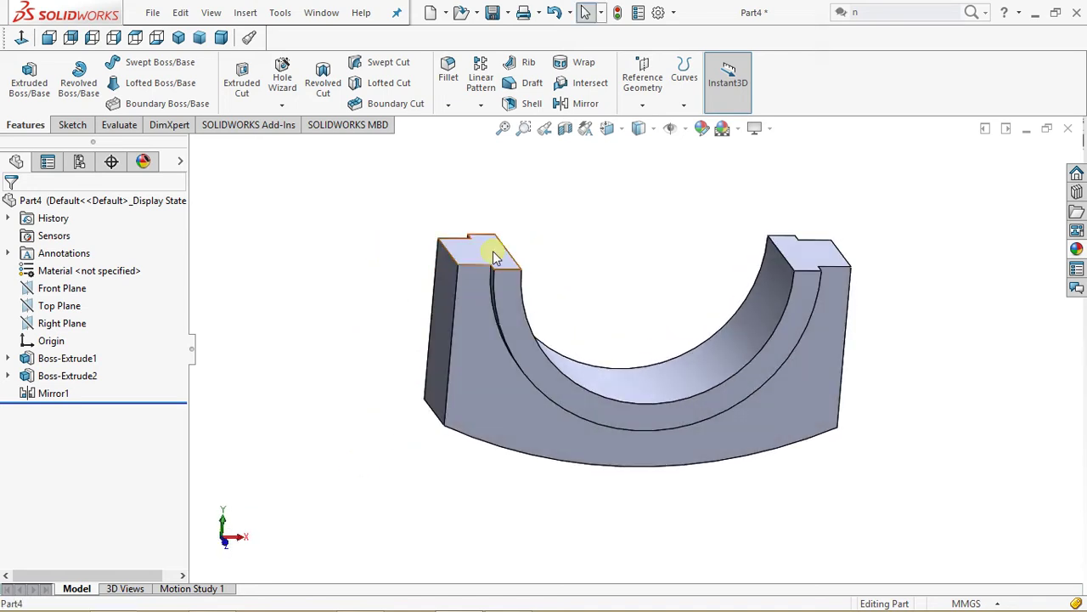
middle_click_drag(600, 257, 580, 328, "ctrl")
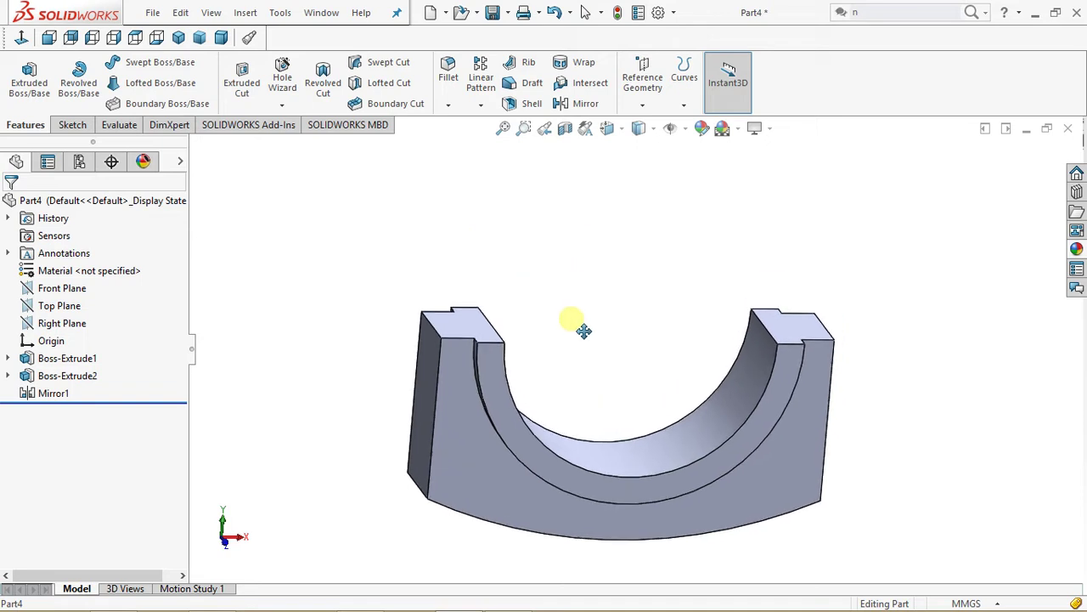
middle_click_drag(311, 303, 333, 371)
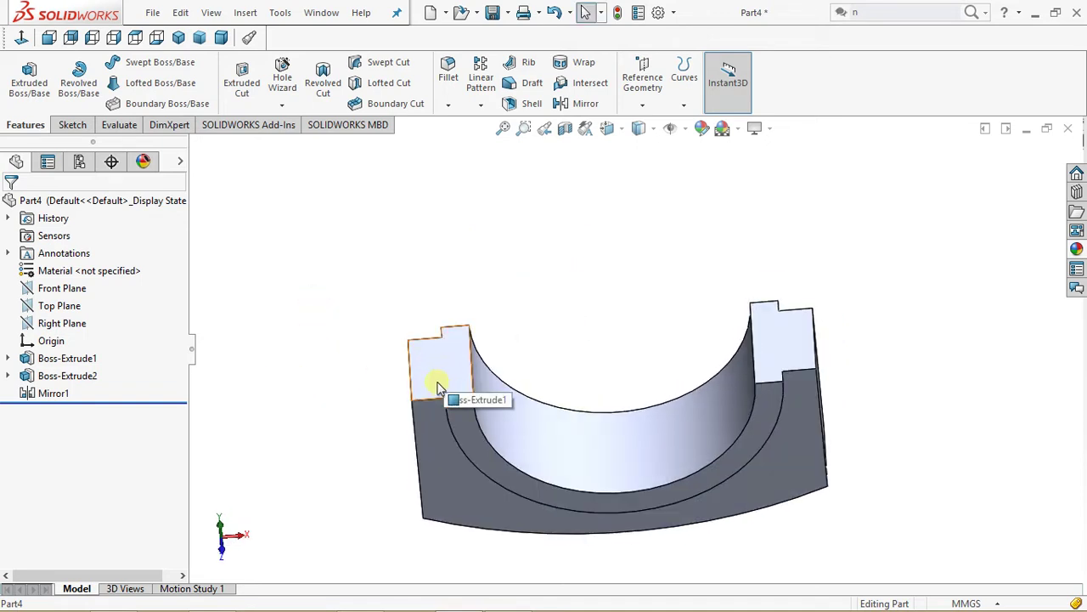
left_click(446, 365)
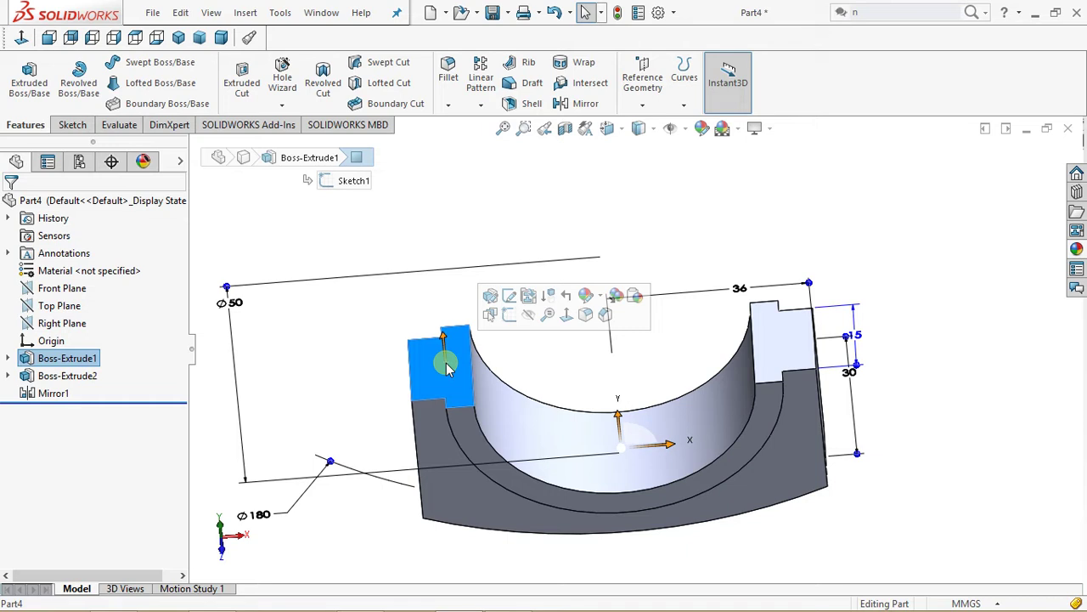
left_click(291, 77)
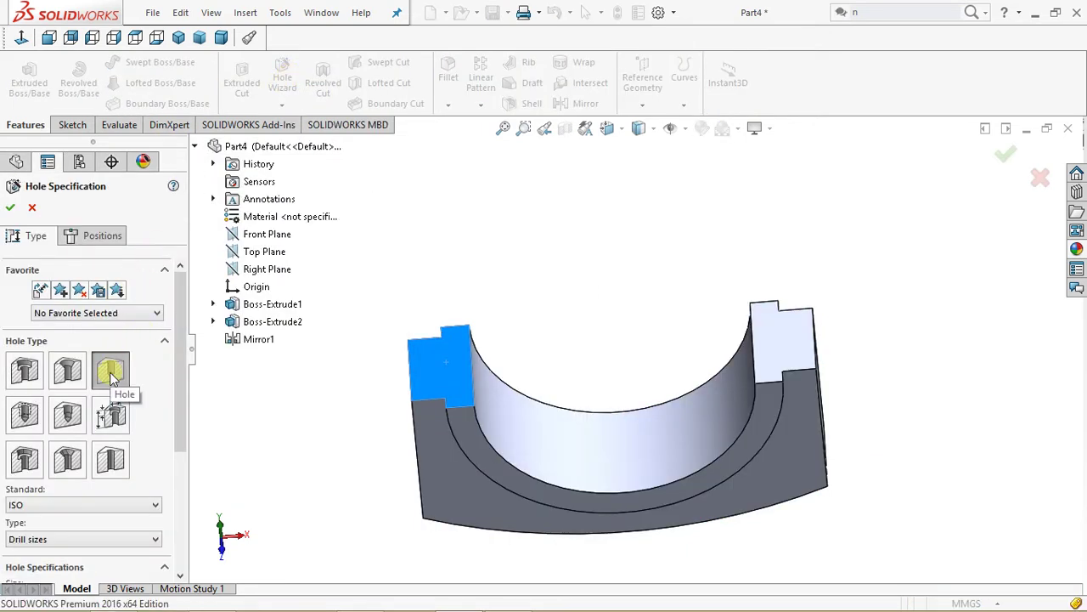
left_click_drag(174, 339, 179, 418)
left_click(59, 371)
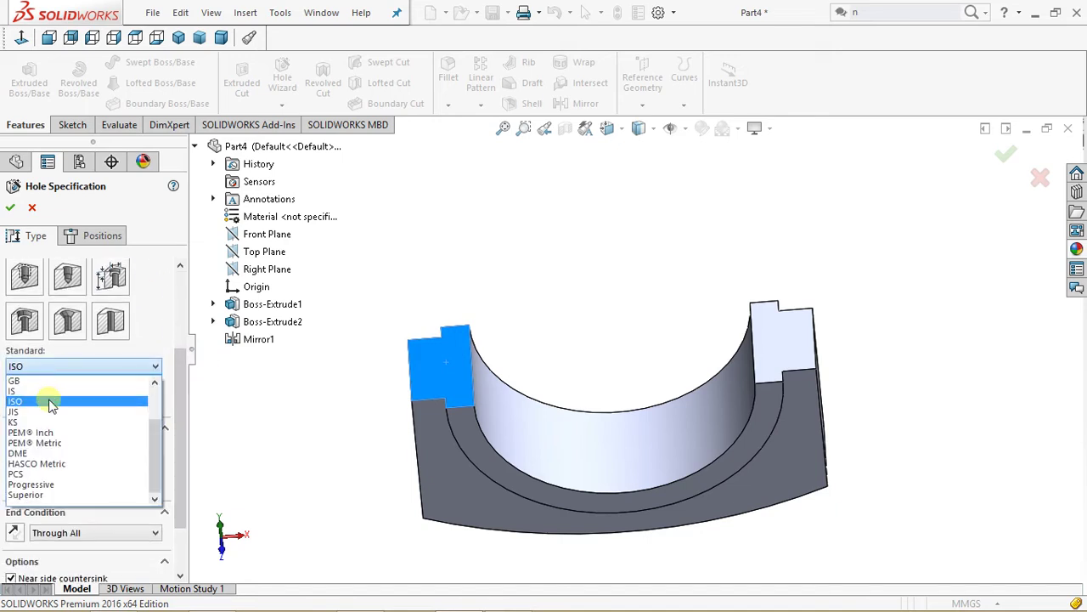
left_click(51, 402)
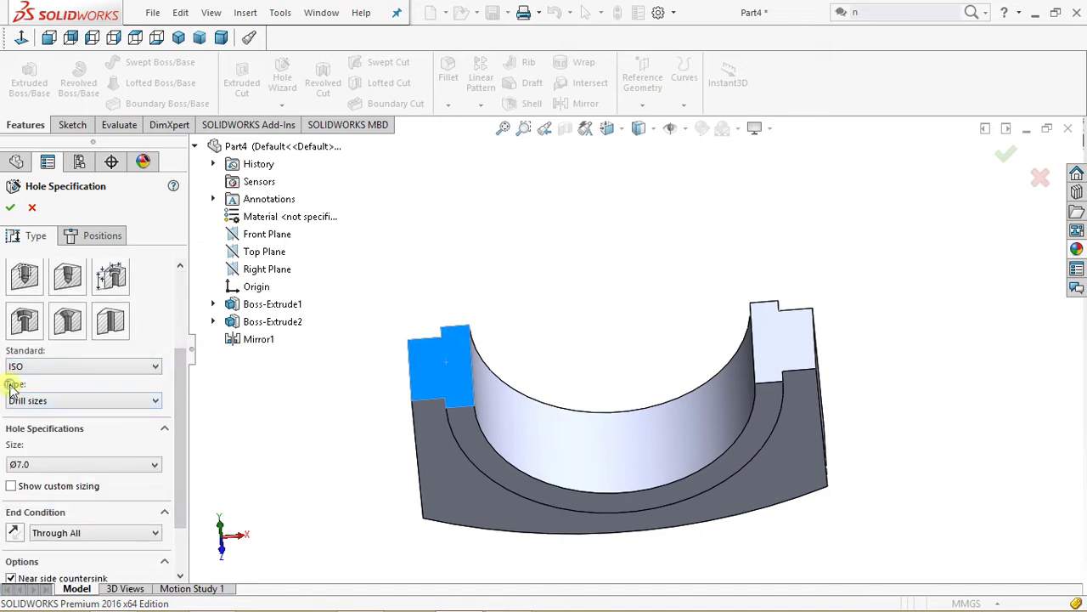
left_click(32, 408)
left_click(41, 426)
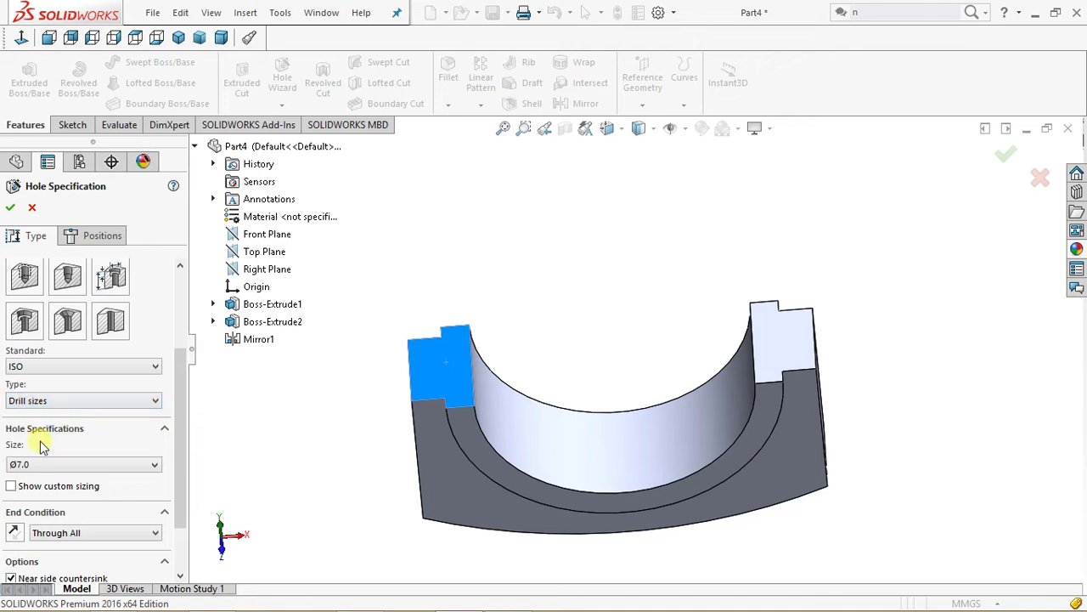
left_click(38, 469)
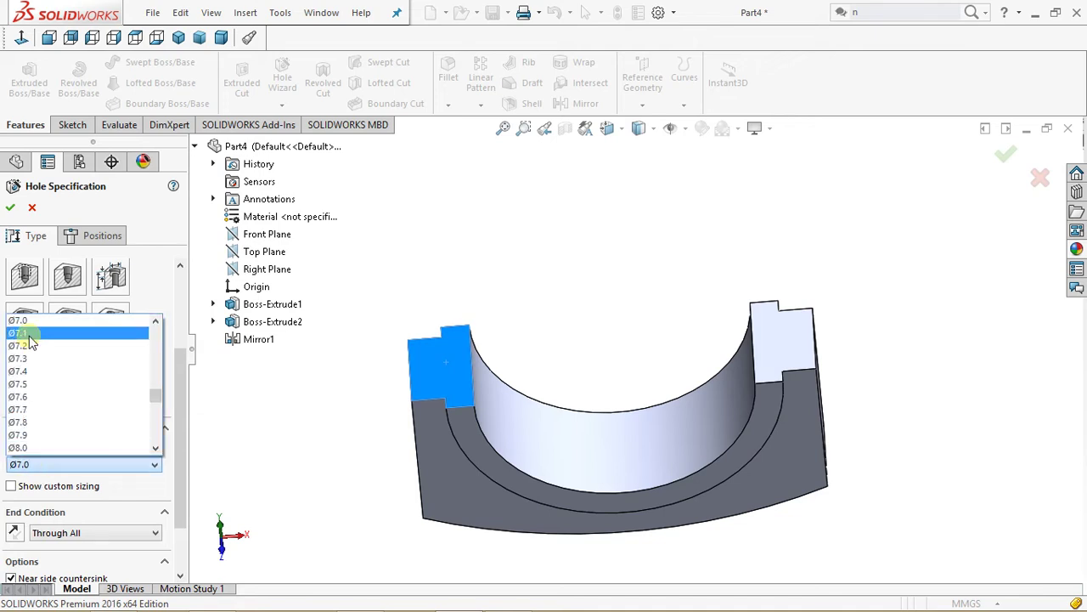
left_click(156, 322)
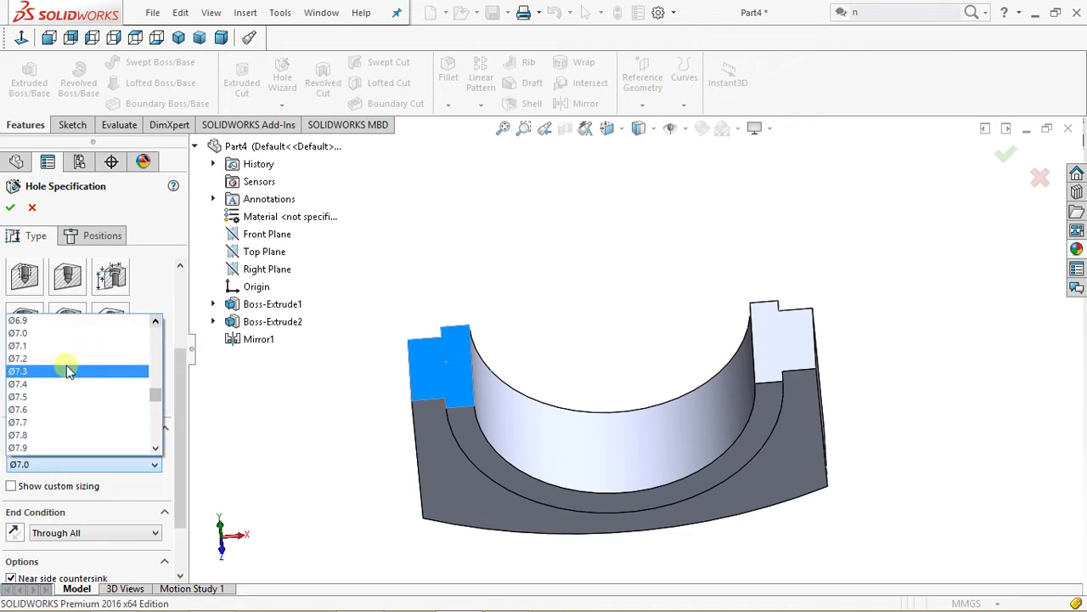
left_click(36, 338)
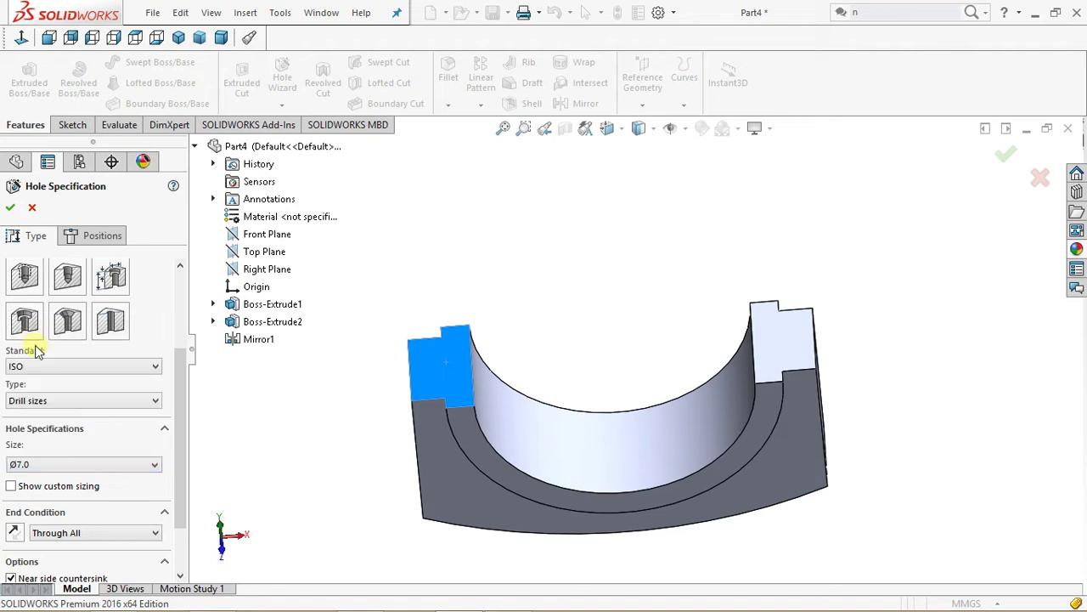
scroll(180, 425, "down", 3)
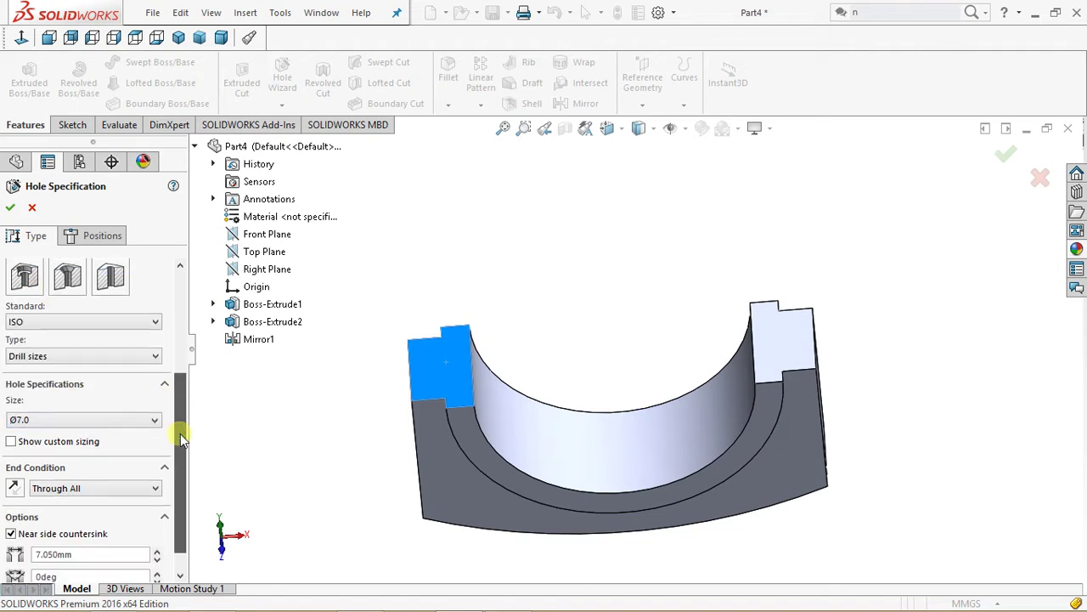
Place one hole position on each of the two upper end faces of the U-shaped body
left_click(97, 238)
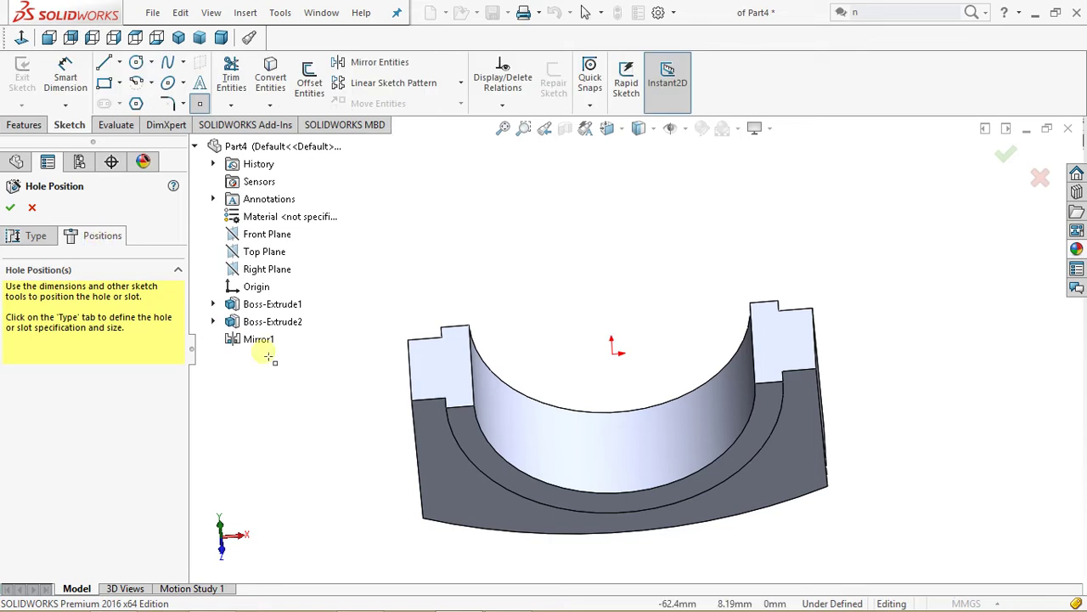
left_click(446, 371)
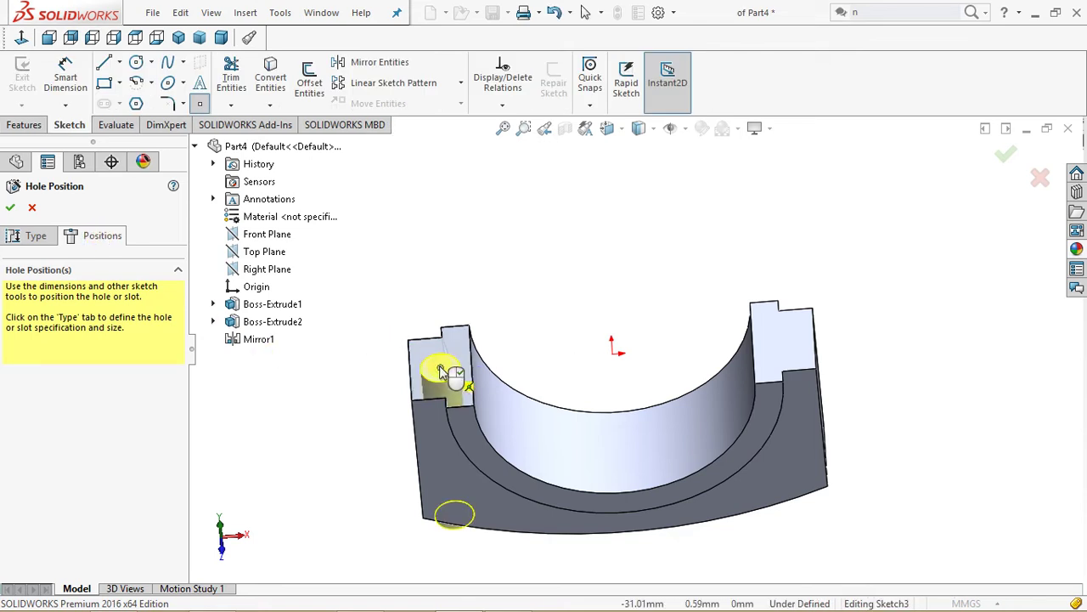
middle_click_drag(450, 515, 711, 396)
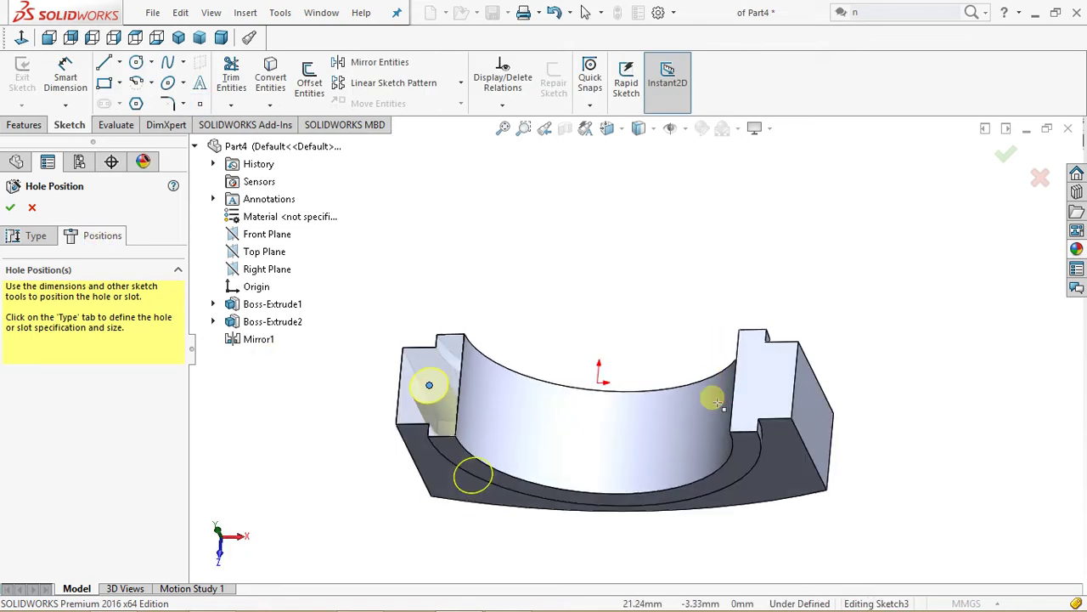
left_click(764, 377)
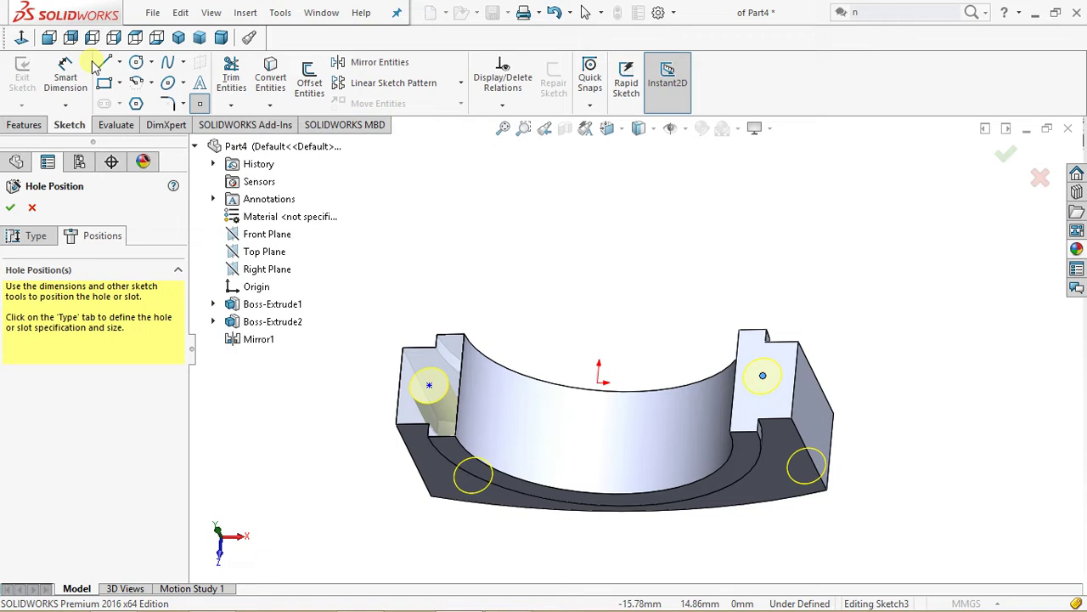
In the top view, add horizontal relations between the origin and each of the two hole centre points
left_click(135, 38)
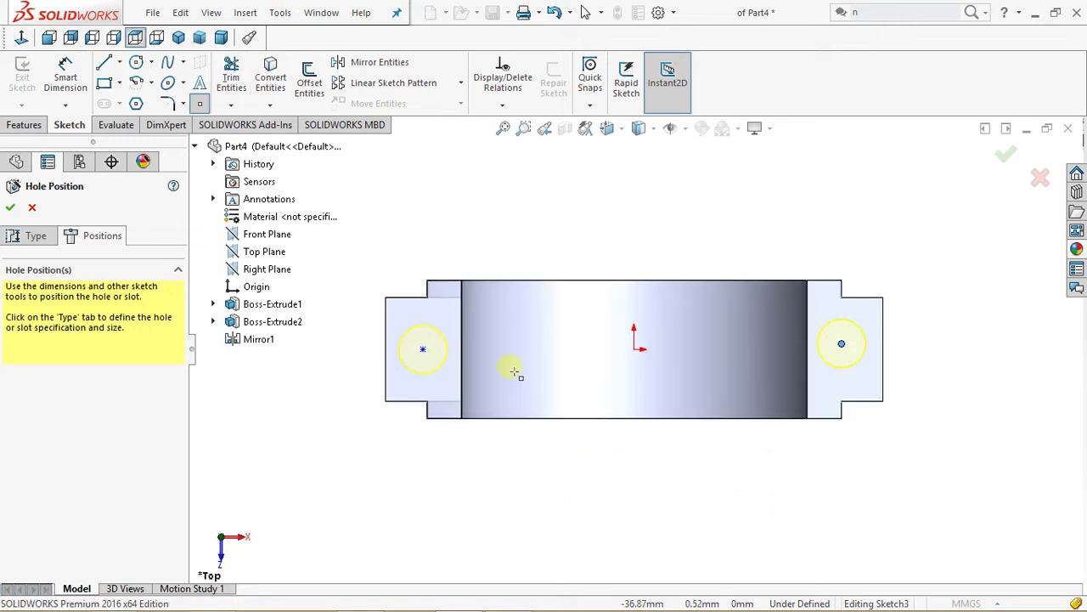
left_click(452, 280)
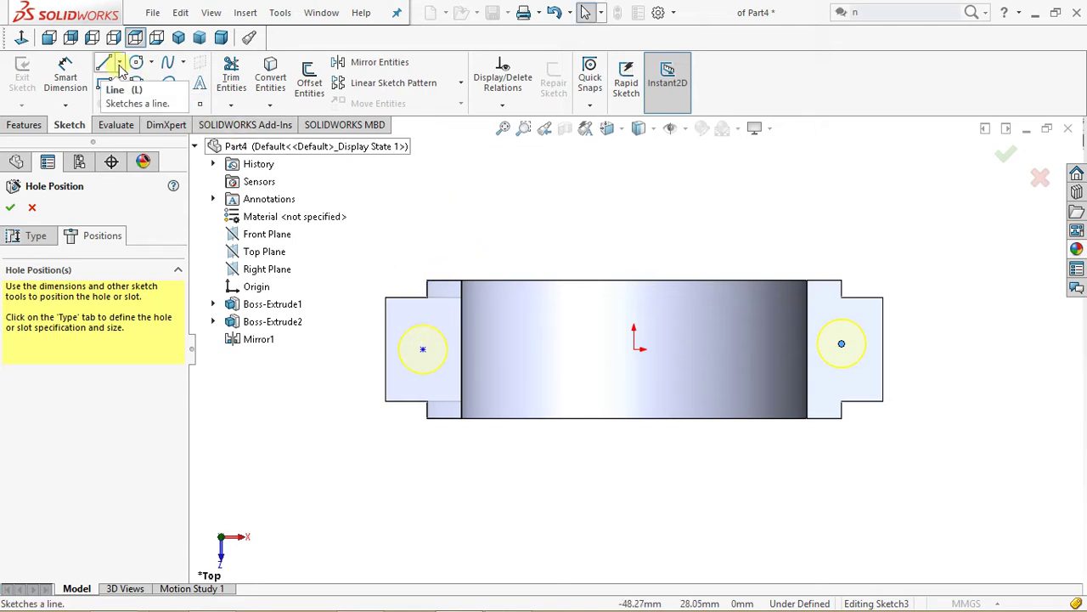
left_click(634, 348)
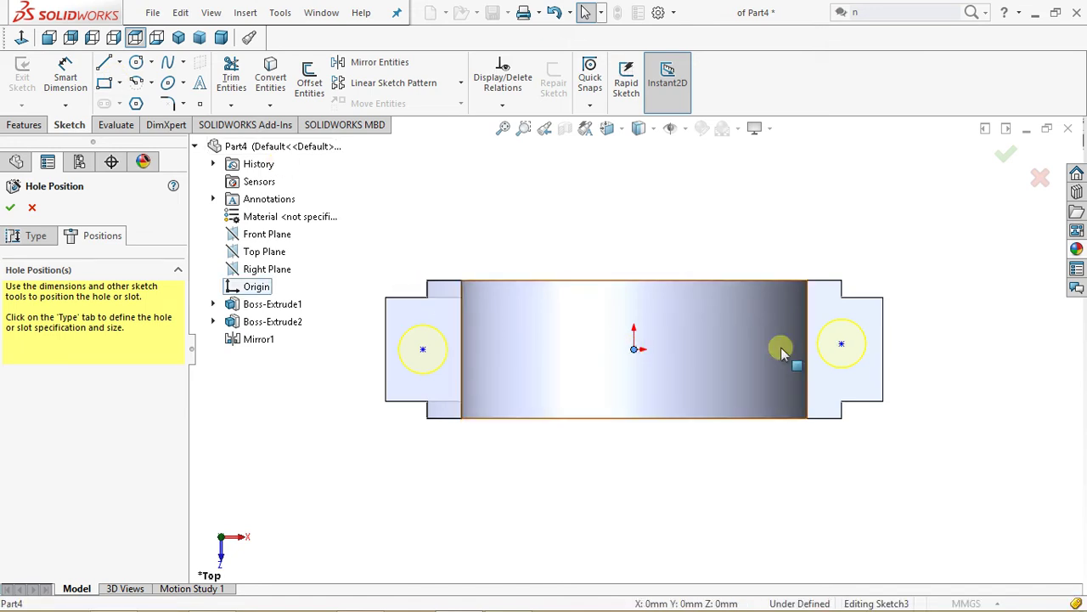
left_click(841, 345, "ctrl")
left_click(884, 279)
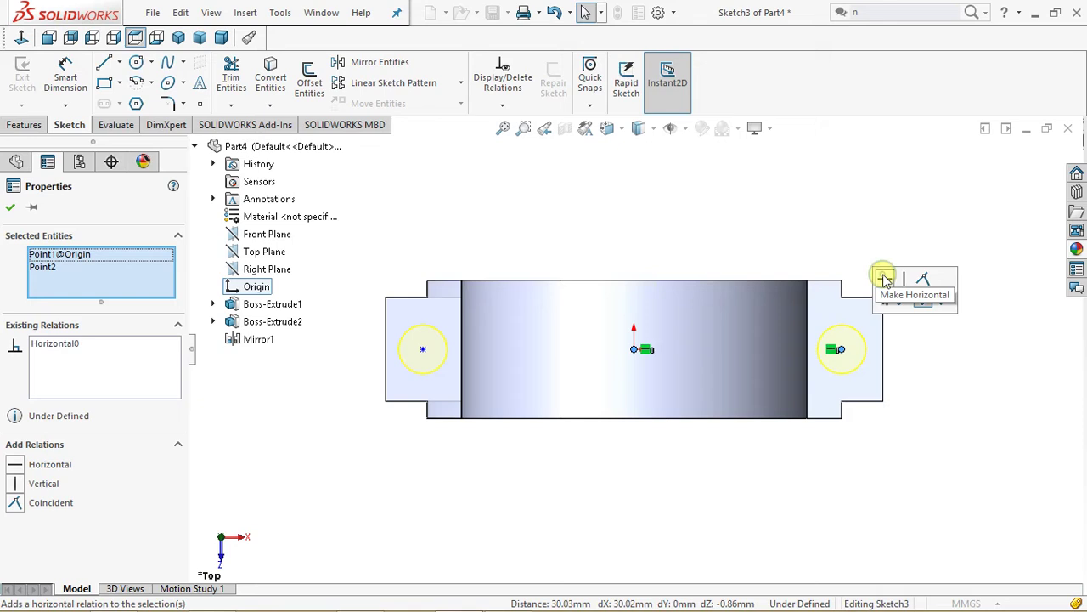
left_click(651, 215)
left_click(637, 349)
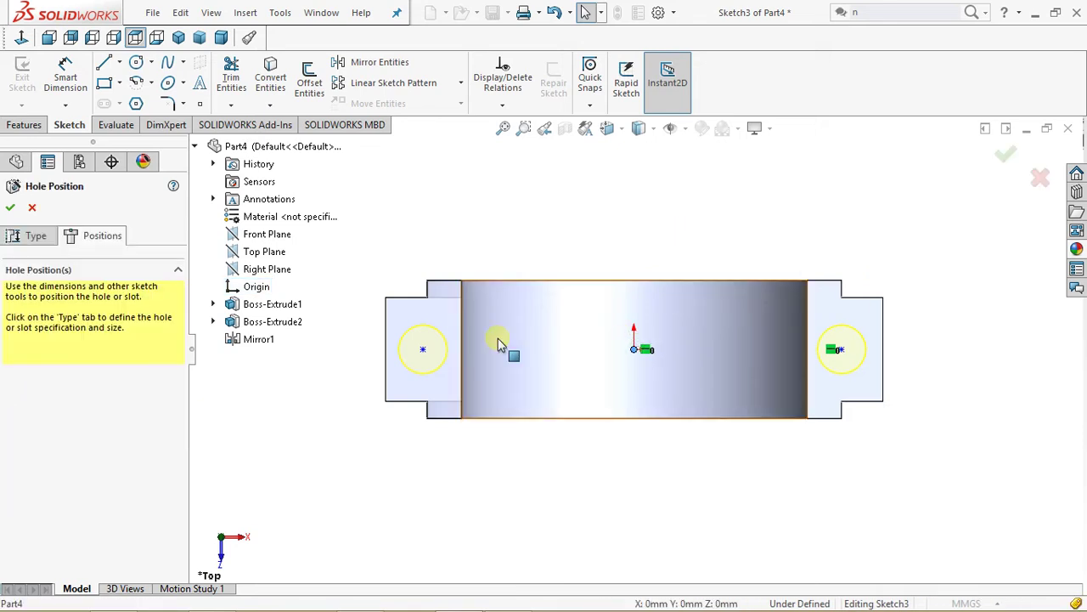
left_click(423, 349, "ctrl")
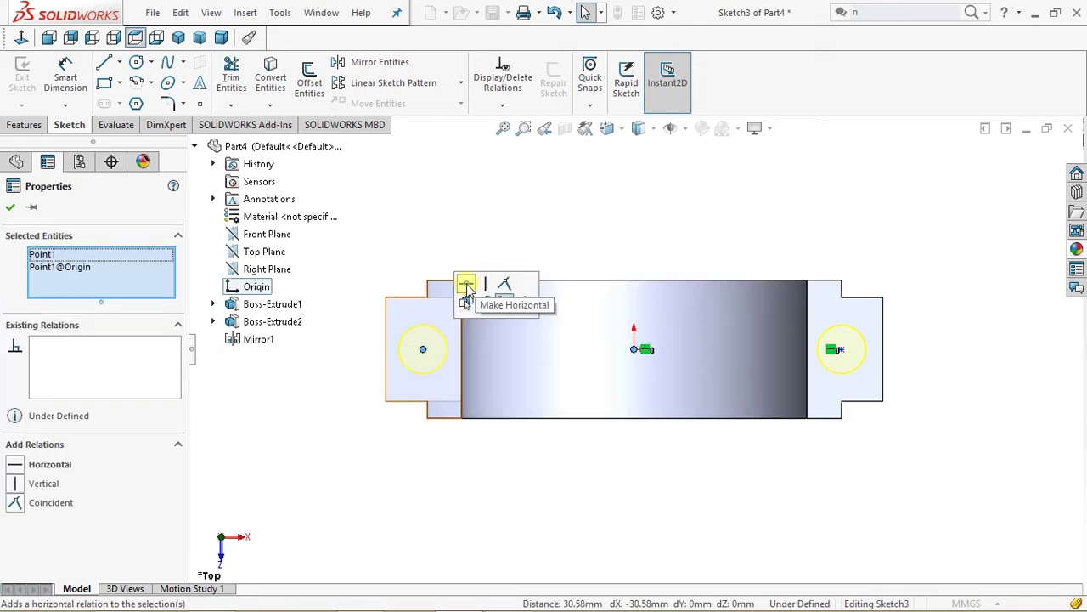
left_click(467, 284)
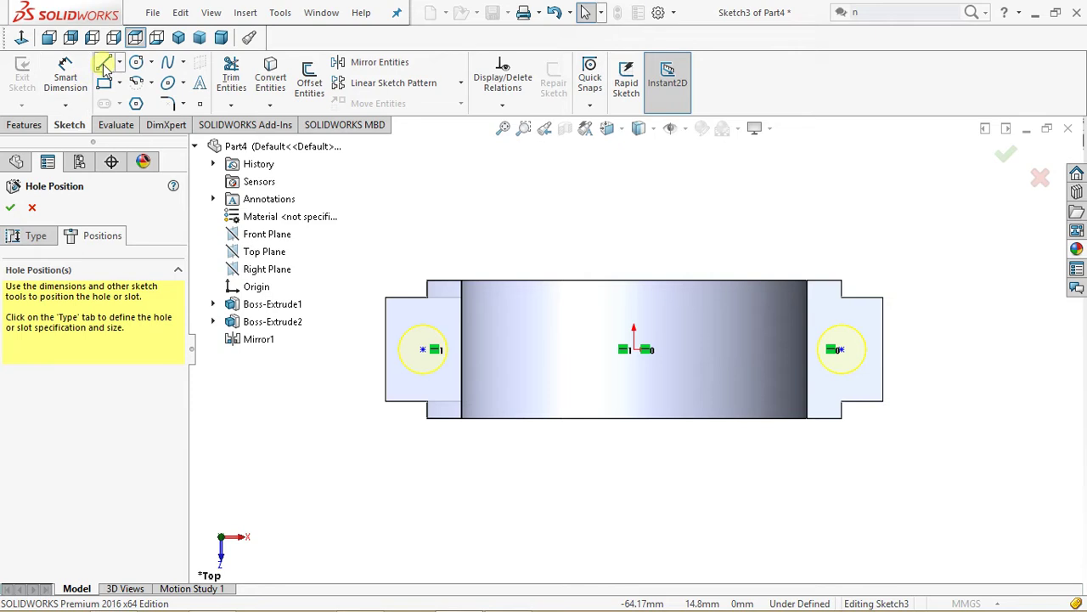
Dimension the horizontal distance from the origin to the right hole's centre point
left_click(67, 82)
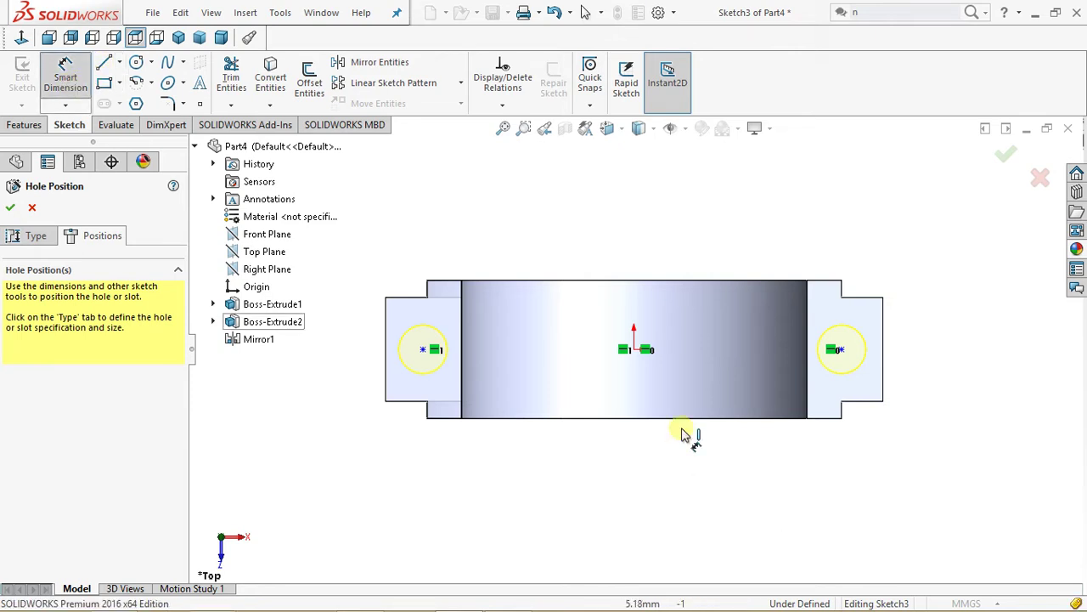
left_click(637, 351)
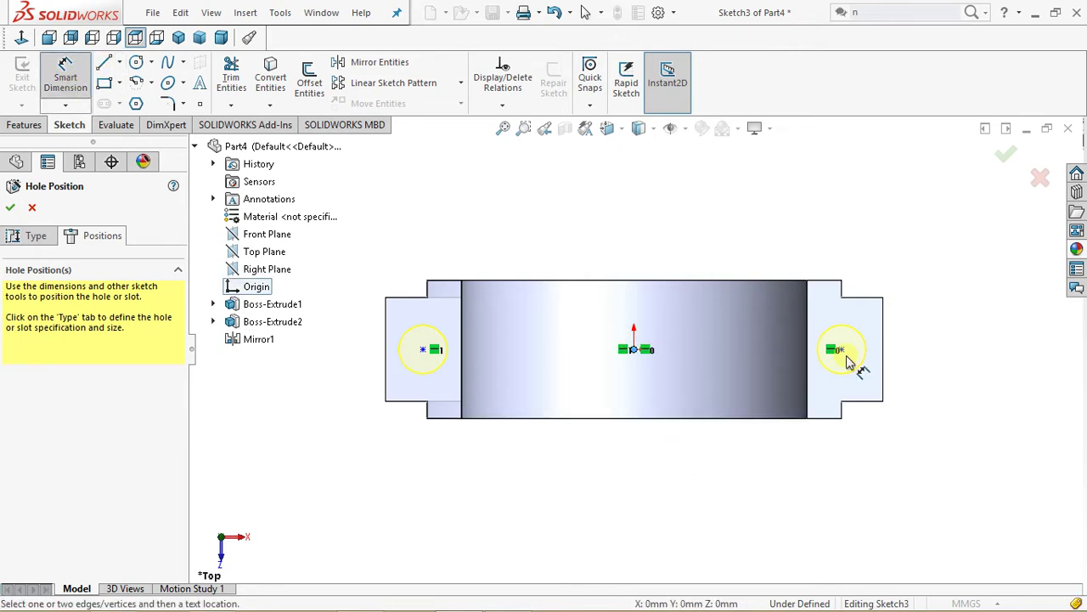
left_click(840, 351)
left_click(745, 235)
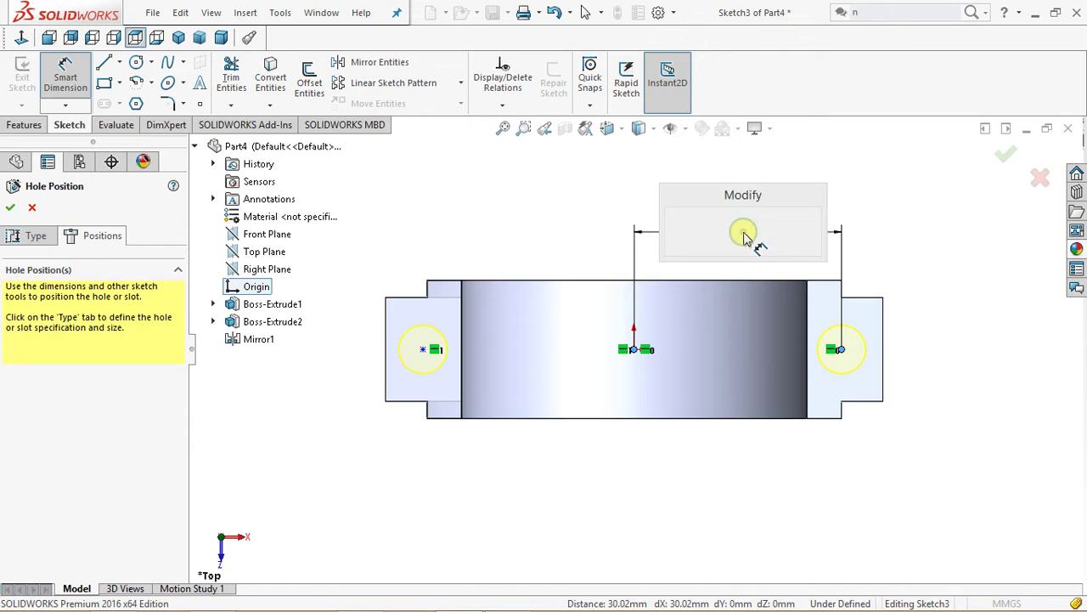
key("Return")
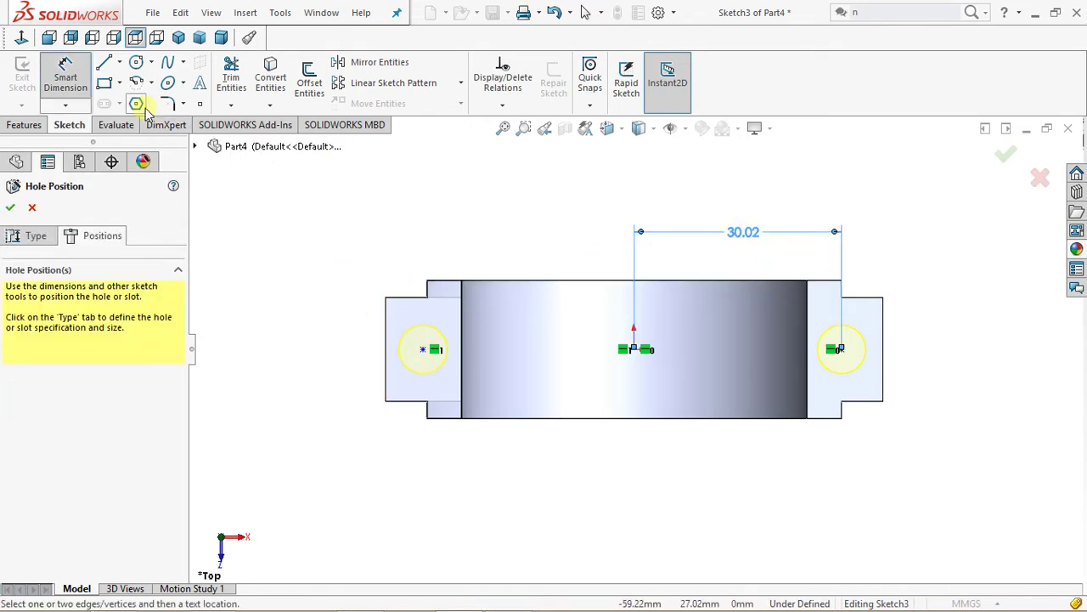
Draw a vertical centerline about 24 mm long from the origin out past the body's front edge
left_click(119, 62)
left_click(132, 103)
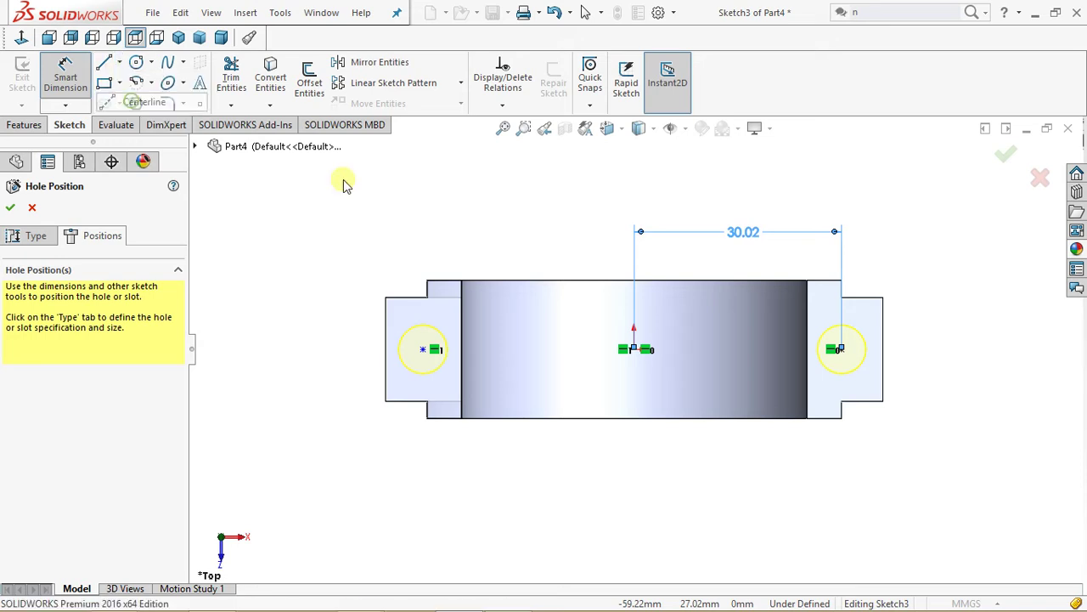
left_click(636, 349)
left_click(635, 515)
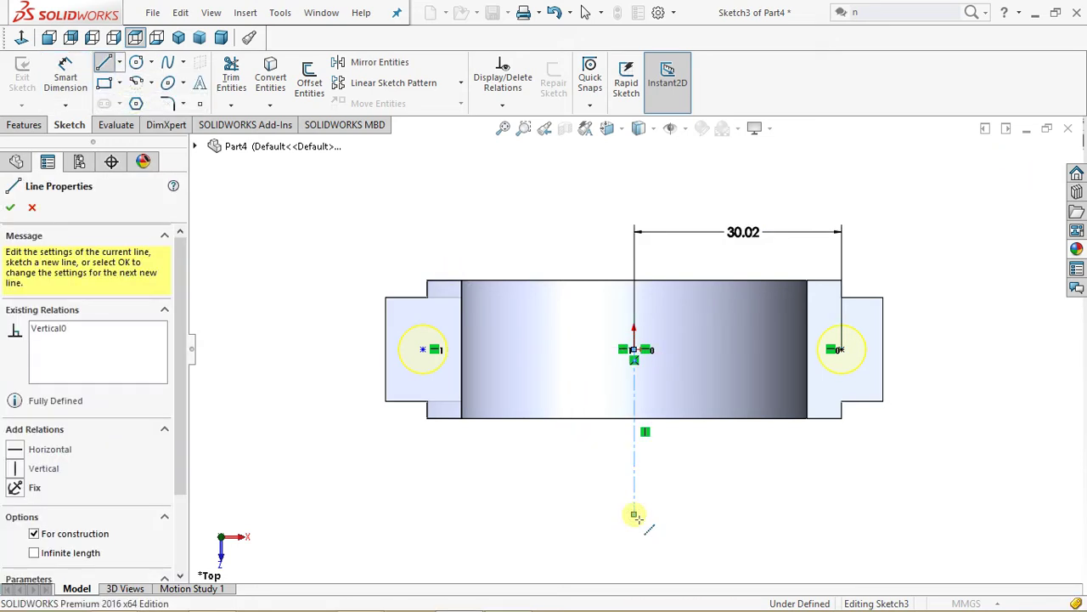
key("Escape")
left_click(634, 474)
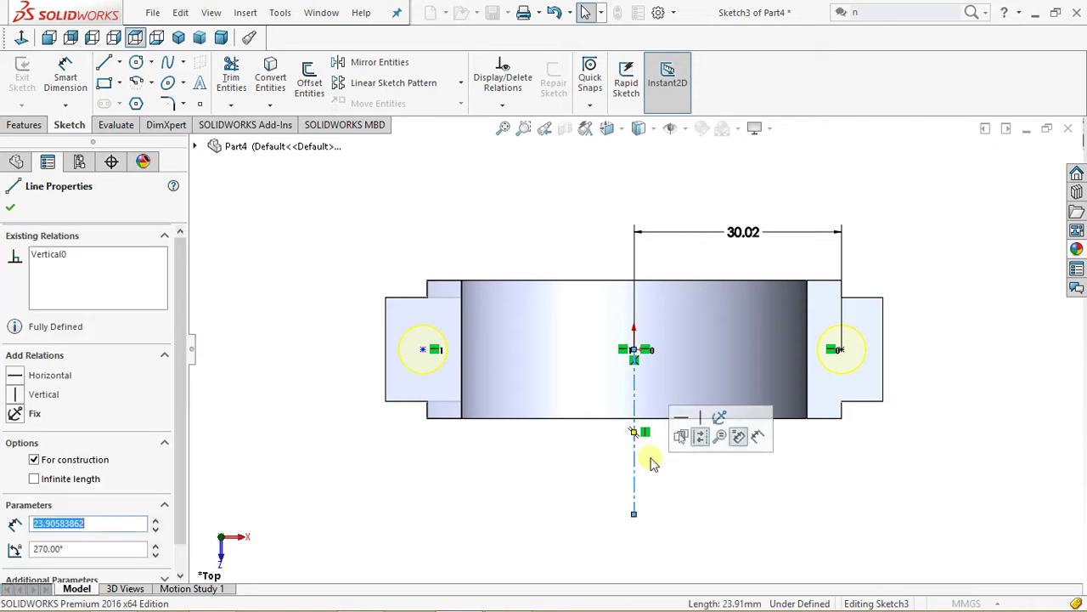
left_click(686, 501)
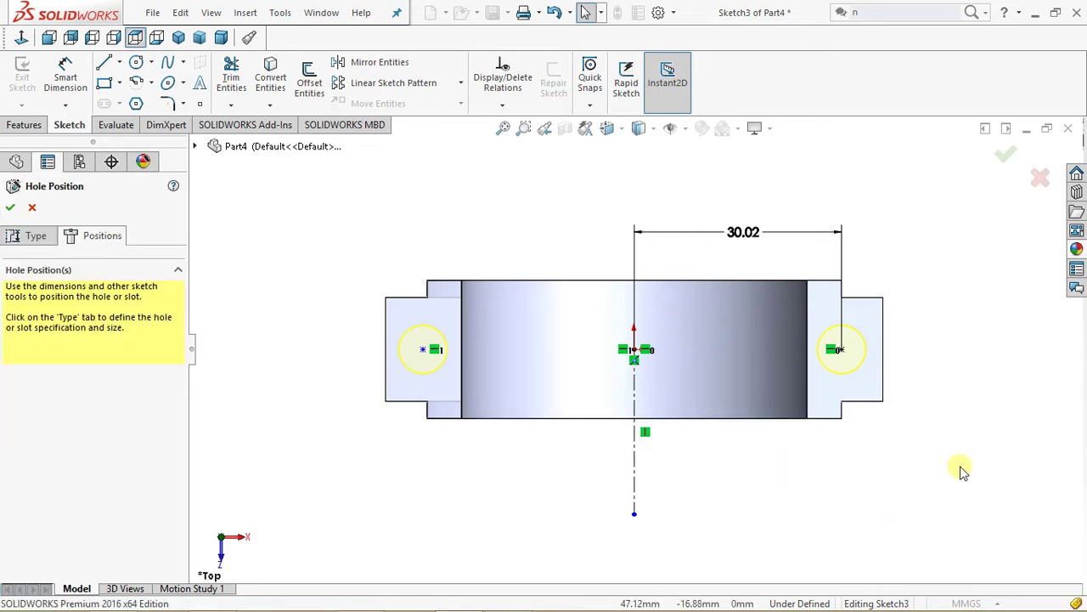
left_click_drag(958, 518, 326, 255)
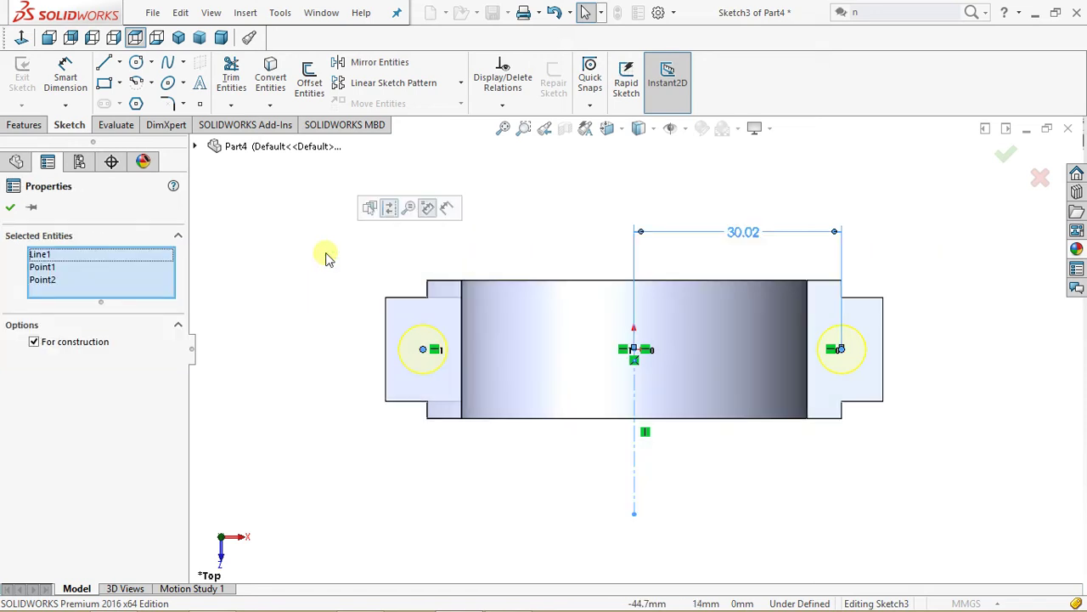
left_click(294, 367)
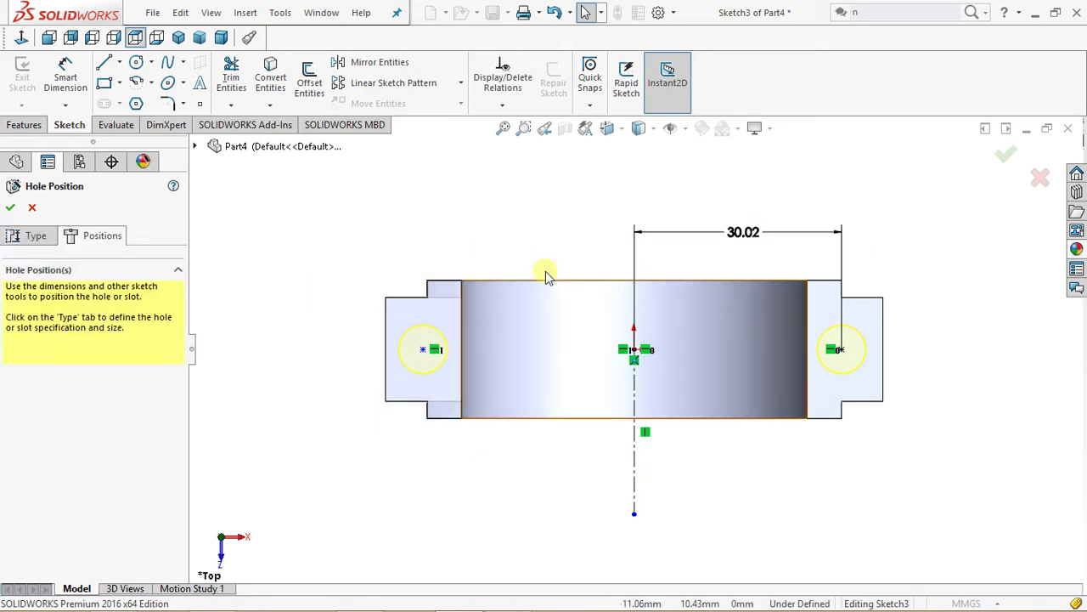
Dimension the horizontal distance from the origin to the left hole's centre point and set it to 30 mm
left_click(70, 92)
left_click(424, 349)
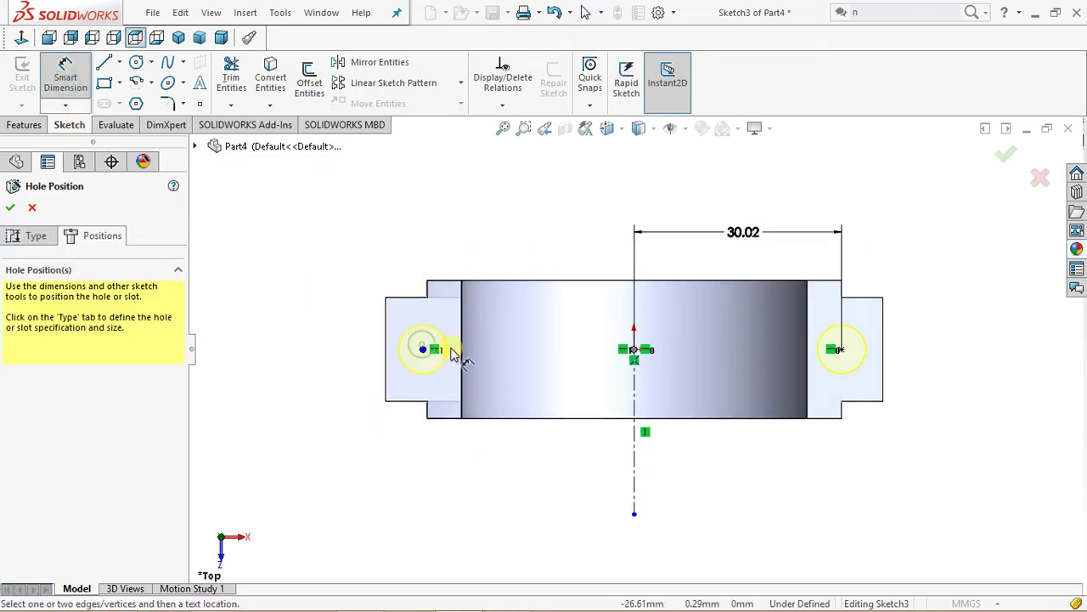
left_click(634, 351)
left_click(424, 351)
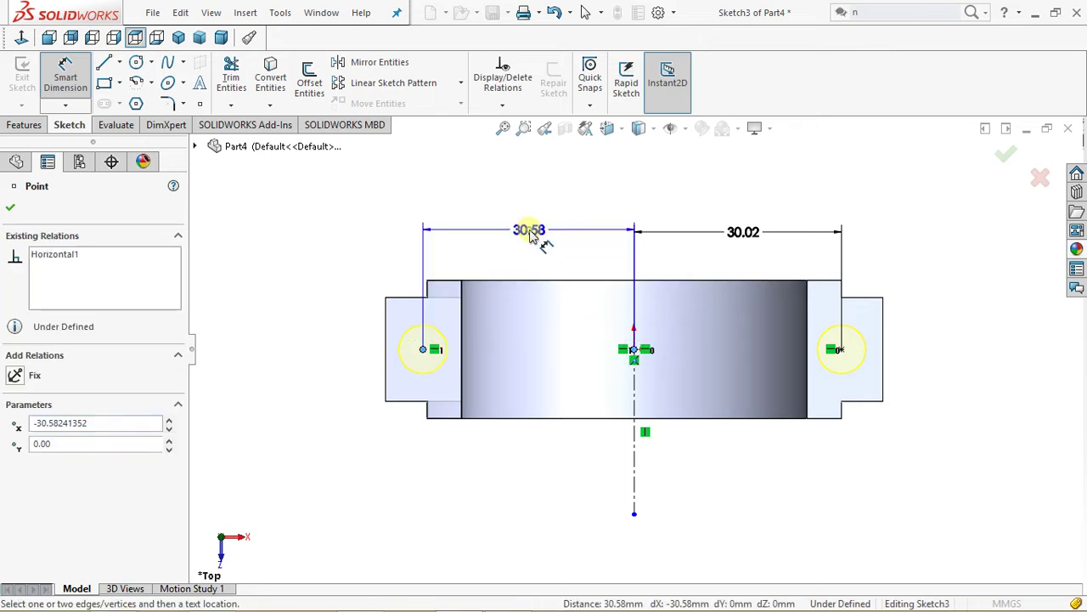
left_click(537, 241)
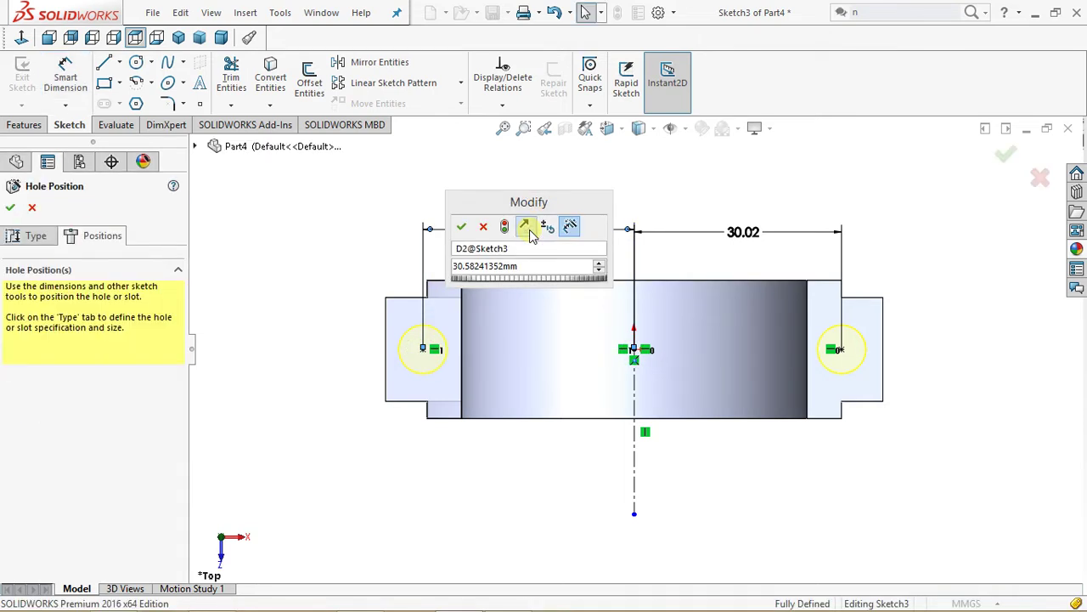
key("Return")
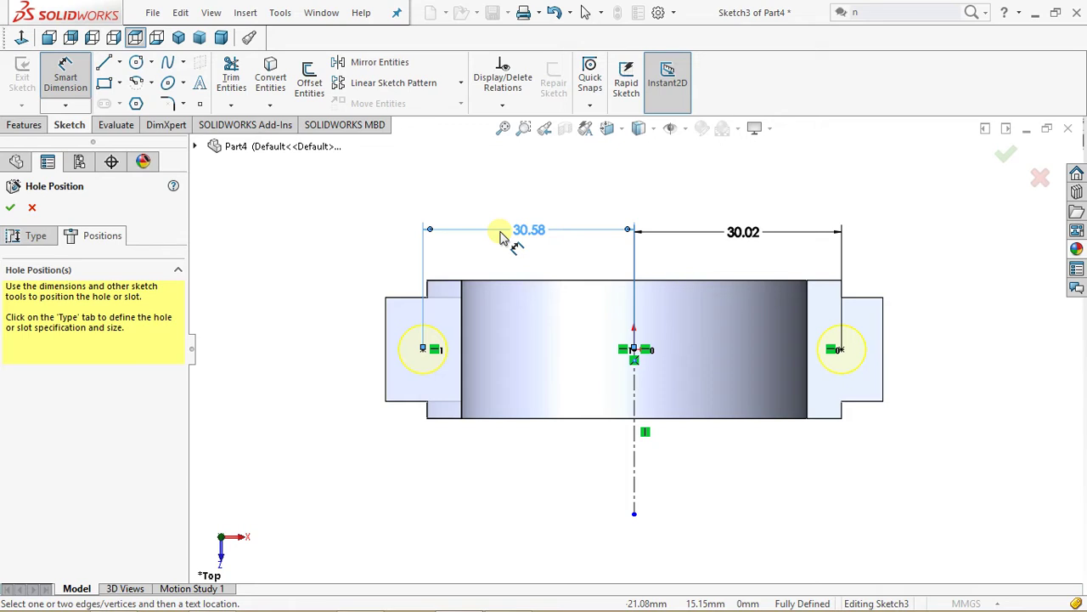
left_click(524, 233)
double_click(532, 238)
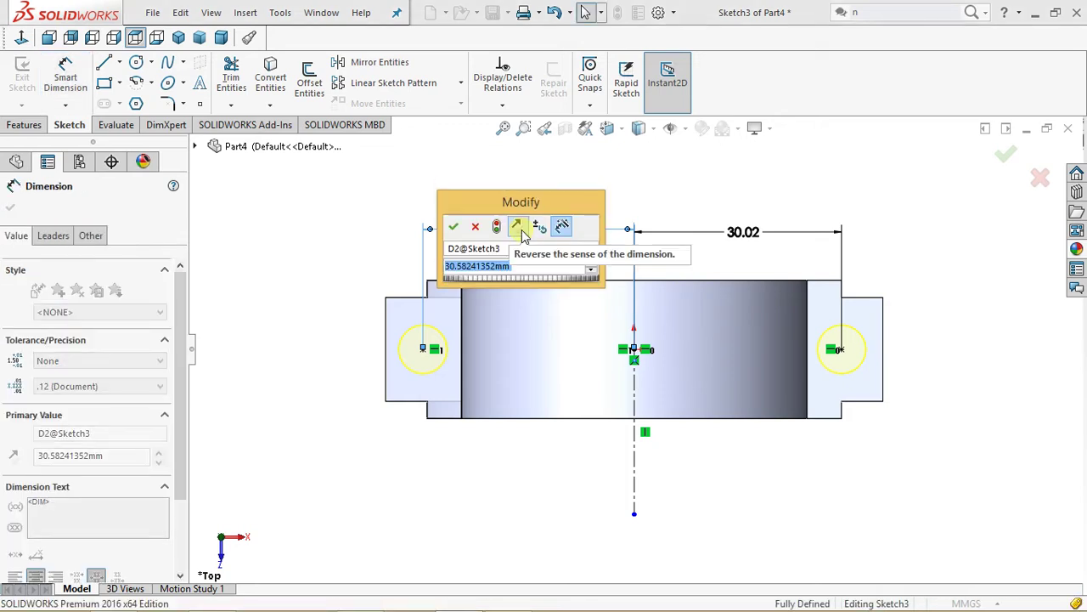
type("30")
key("Return")
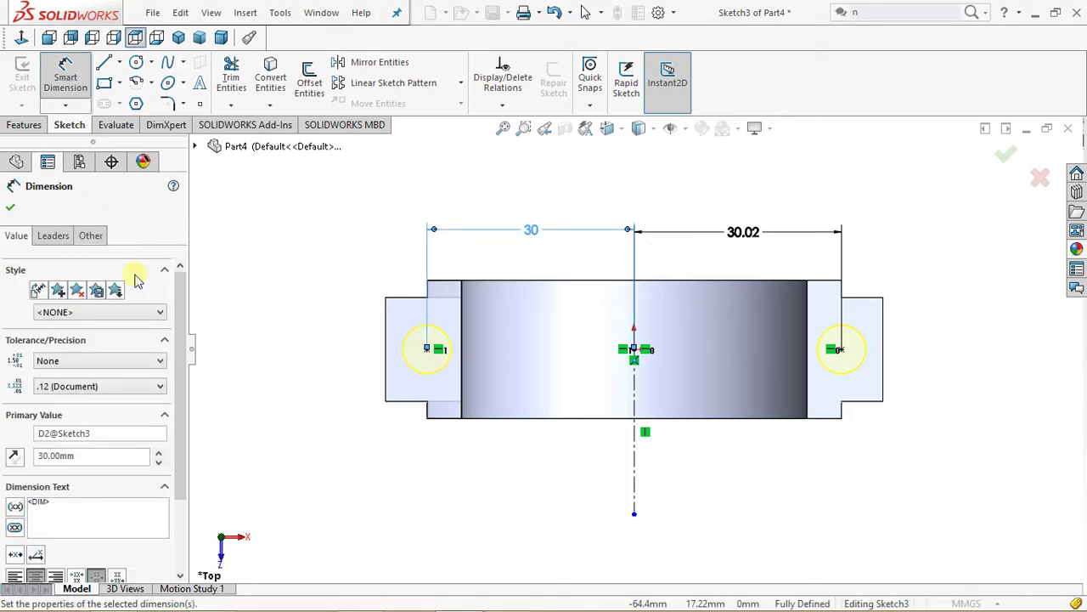
left_click(10, 209)
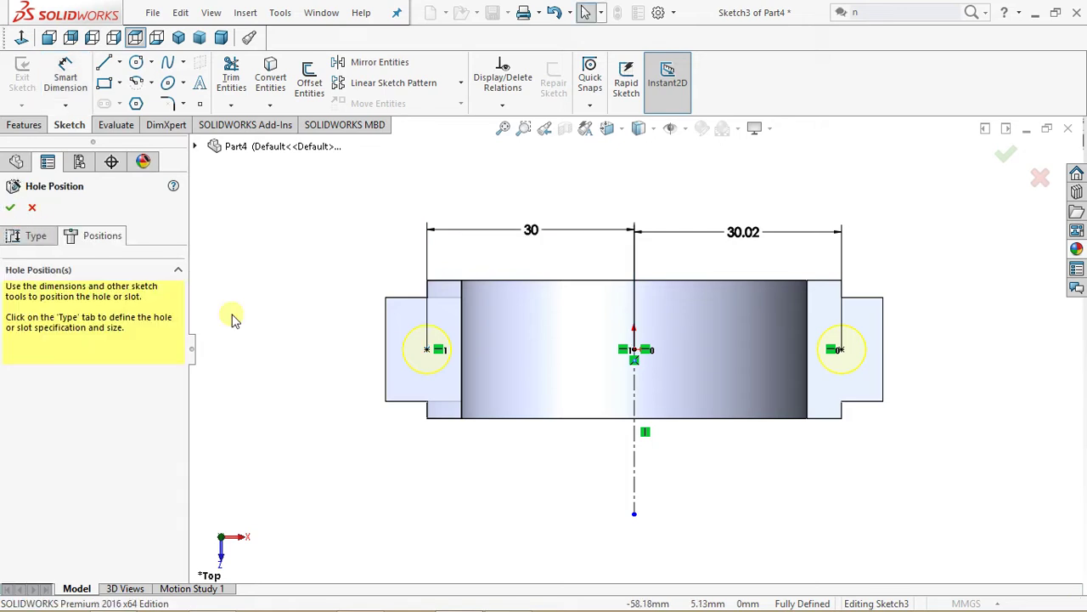
Set the end condition of the Ø7.0 holes to Through All and finish the hole feature
middle_click_drag(294, 399, 291, 243)
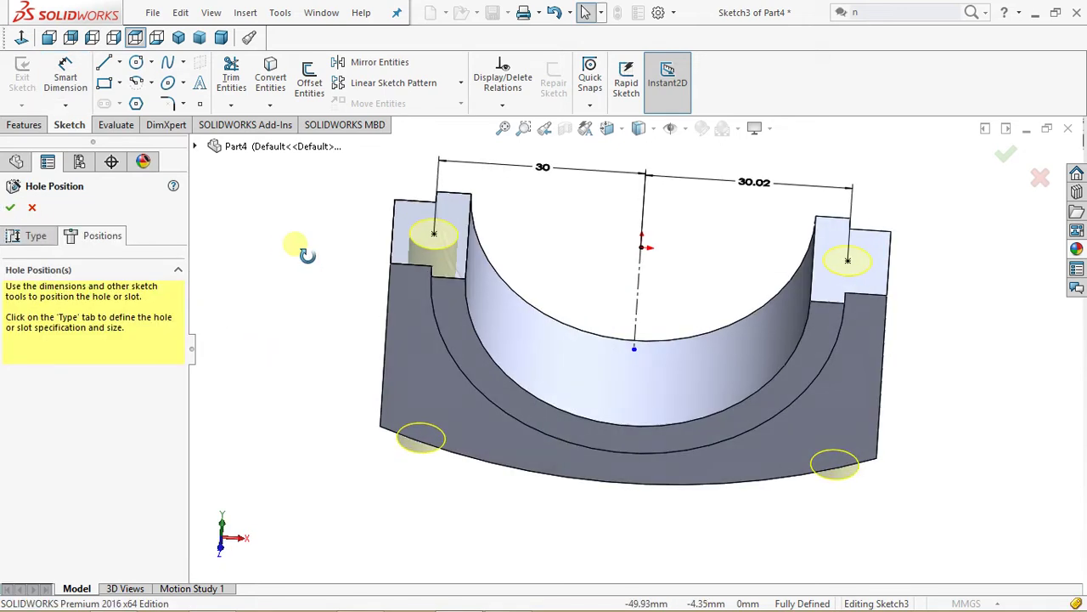
left_click(36, 237)
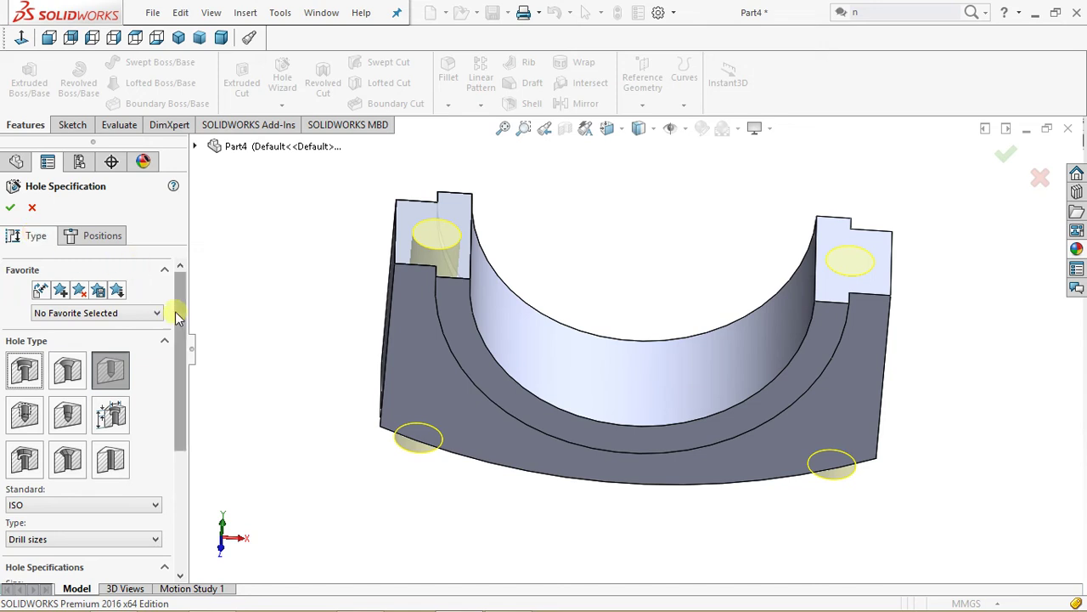
left_click_drag(179, 316, 178, 429)
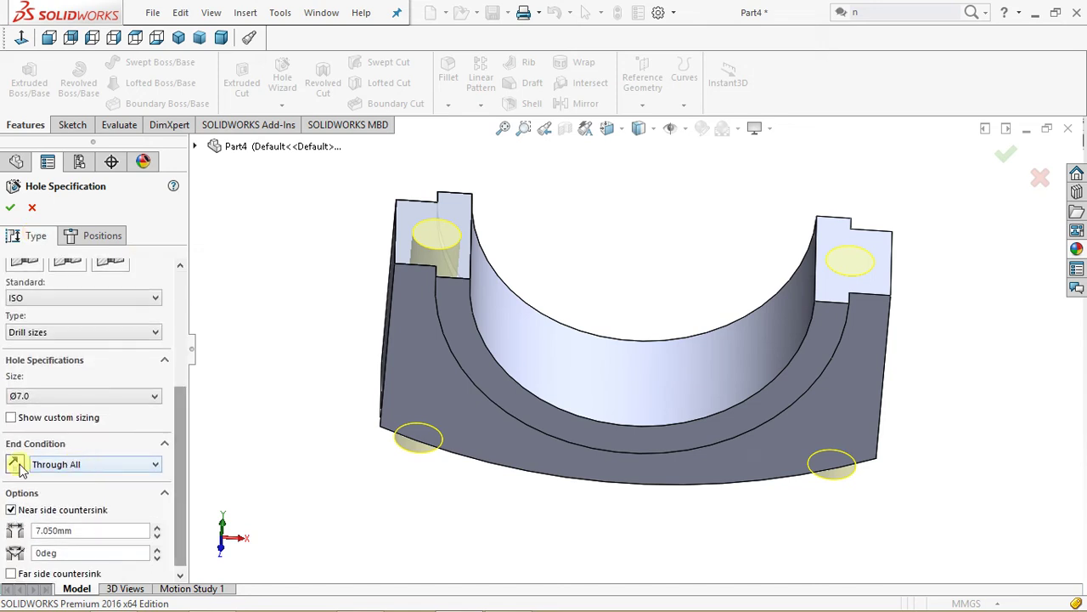
left_click(43, 469)
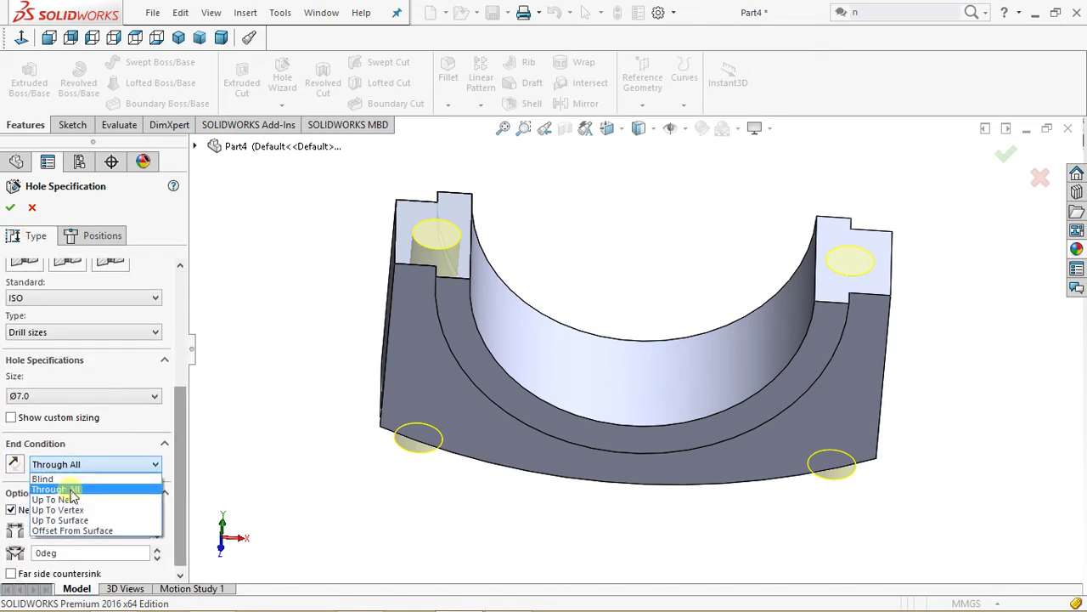
left_click(60, 489)
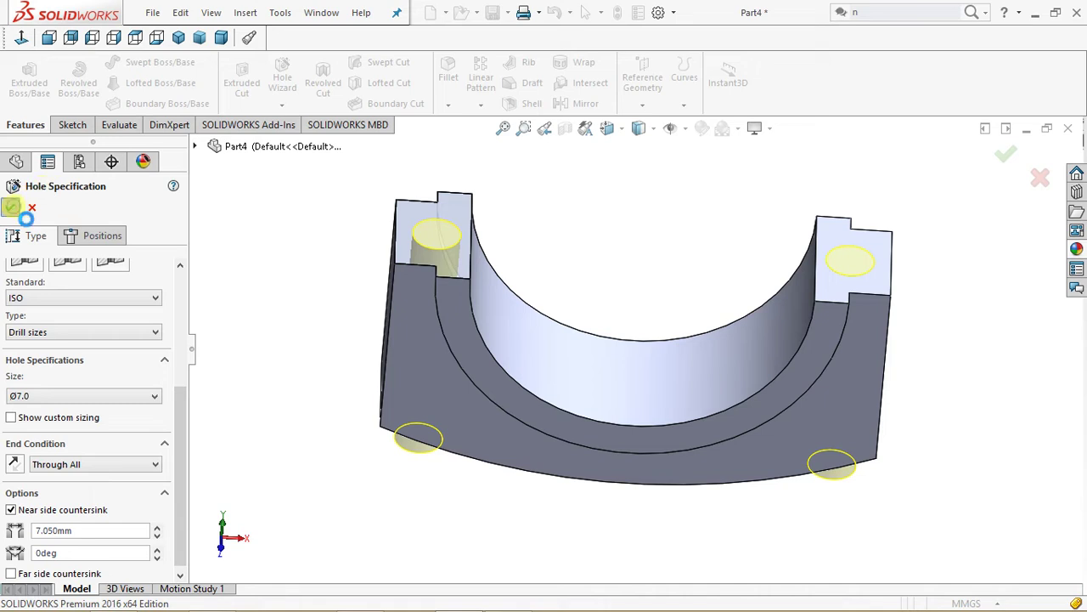
left_click(13, 207)
Create a reference plane parallel to the Top Plane through the lower right corner vertex of the body
mouse_move(291, 260)
middle_mouse_down()
mouse_move(284, 280)
mouse_move(347, 268)
mouse_move(224, 353)
mouse_move(267, 324)
mouse_move(325, 231)
mouse_move(336, 167)
mouse_move(259, 308)
mouse_move(313, 325)
mouse_move(295, 286)
mouse_move(299, 240)
mouse_move(301, 267)
mouse_move(323, 249)
mouse_move(287, 280)
middle_mouse_up()
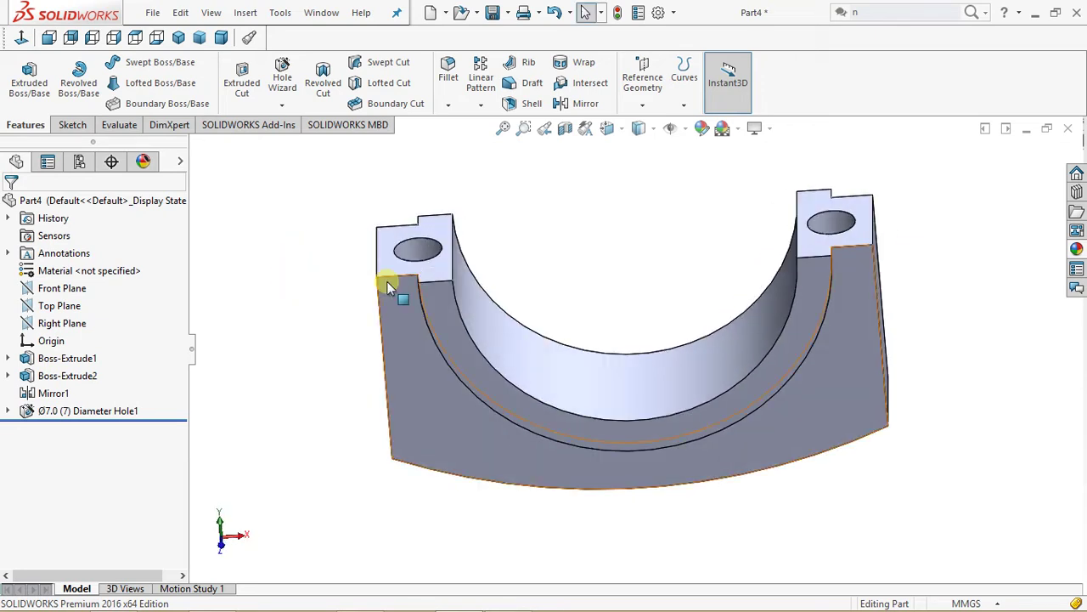
left_click(58, 305)
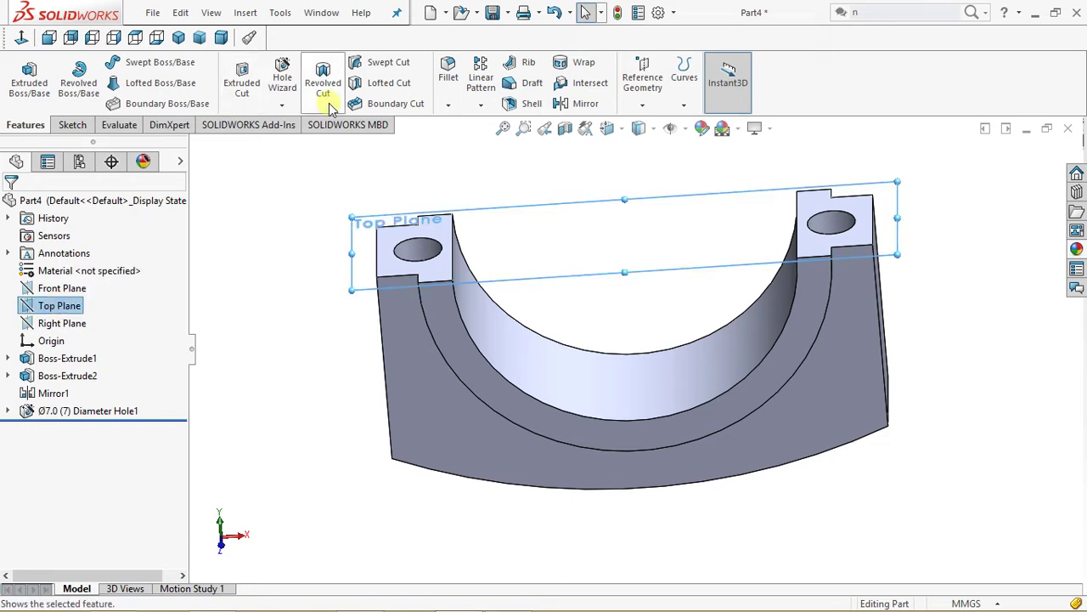
left_click(637, 103)
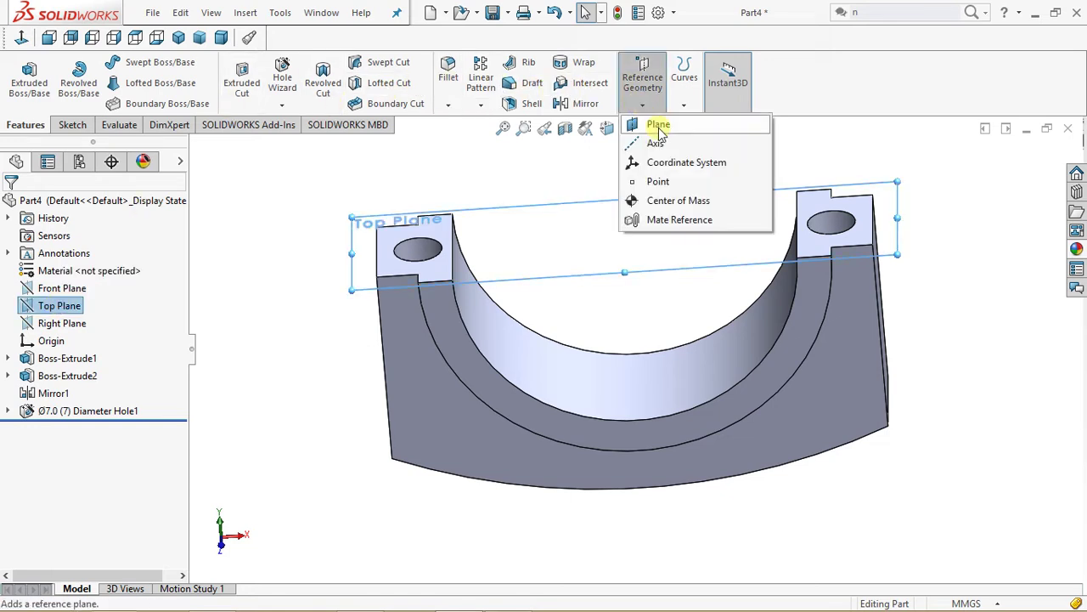
left_click(653, 133)
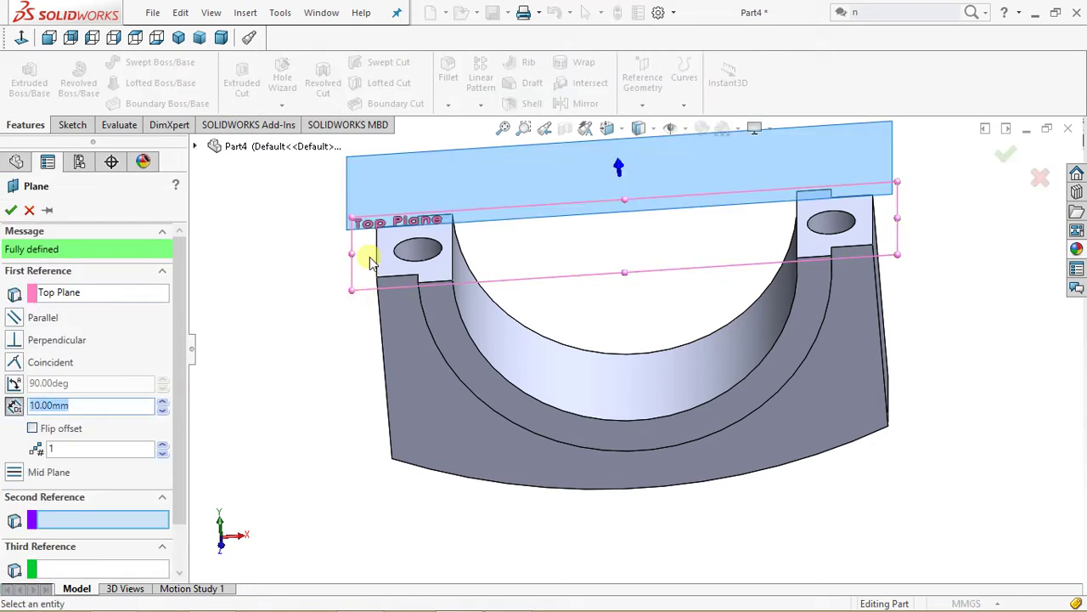
middle_click_drag(288, 402, 314, 384)
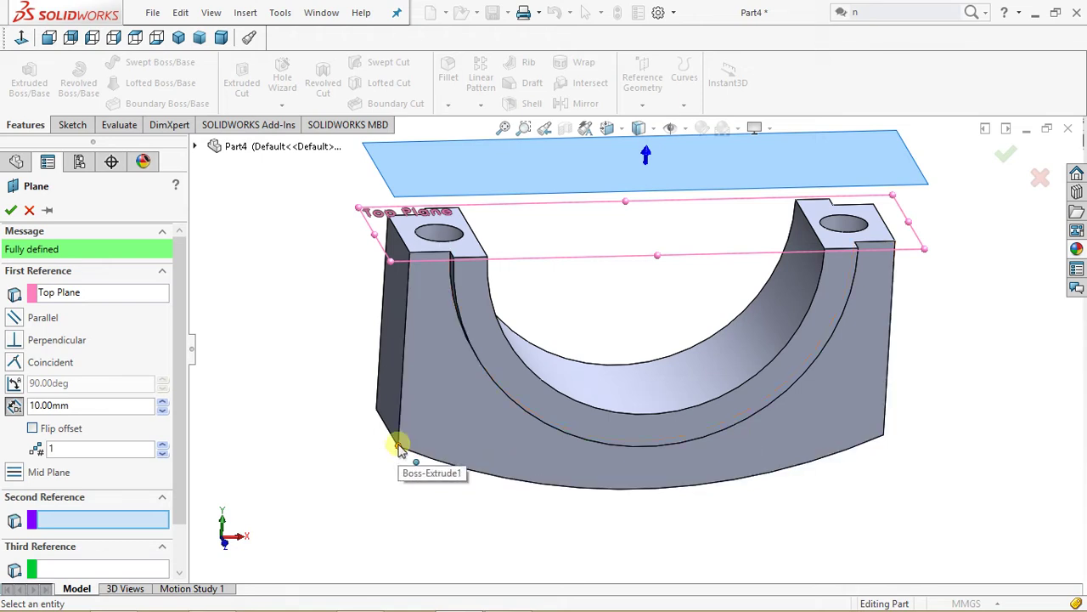
left_click(883, 437)
middle_click_drag(248, 494, 239, 439)
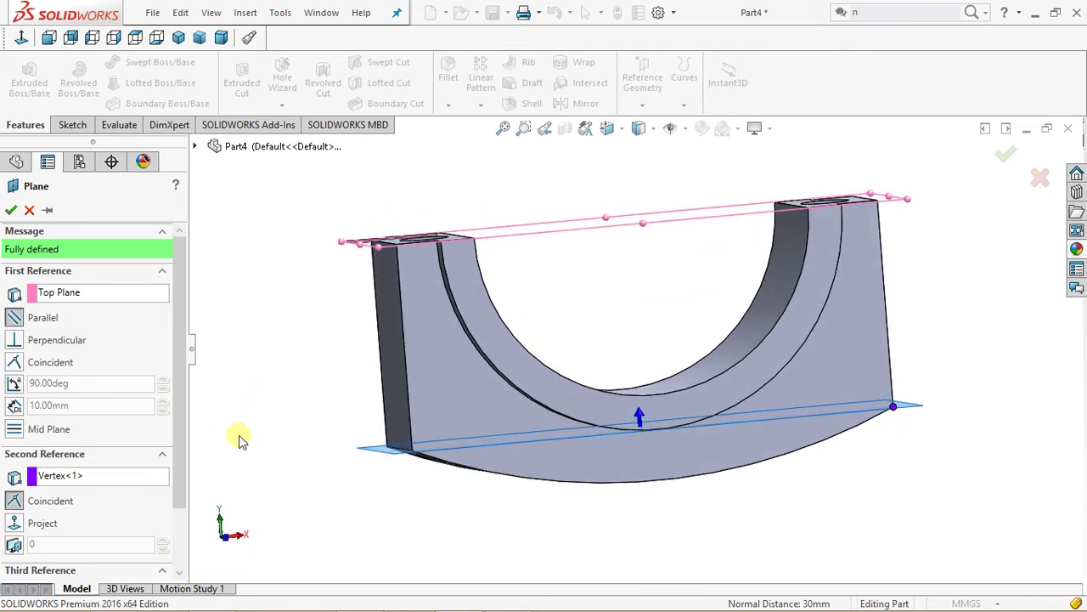
left_click(10, 210)
Start a sketch on the new plane and draw a corner rectangle across the body's right end, extending beyond its front, back and outer edges
middle_click_drag(257, 305, 351, 449)
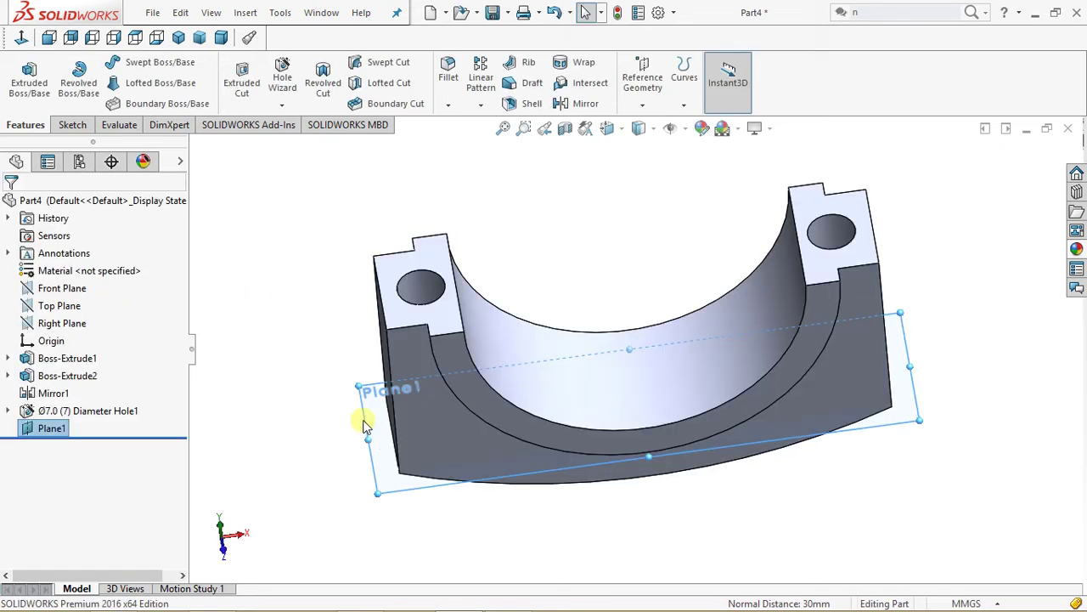
left_click(68, 125)
left_click(22, 76)
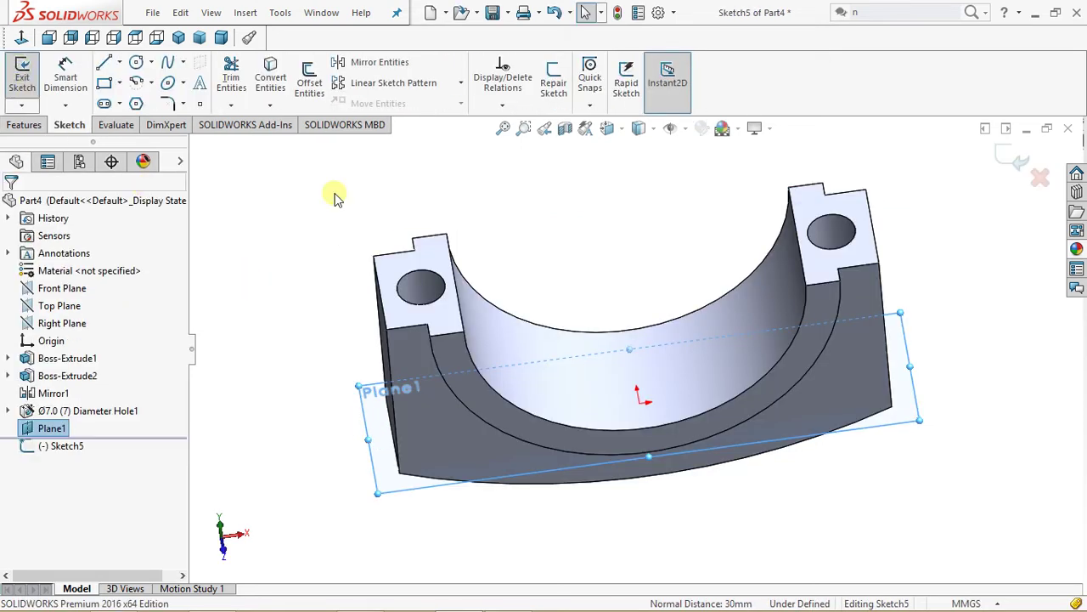
left_click(50, 37)
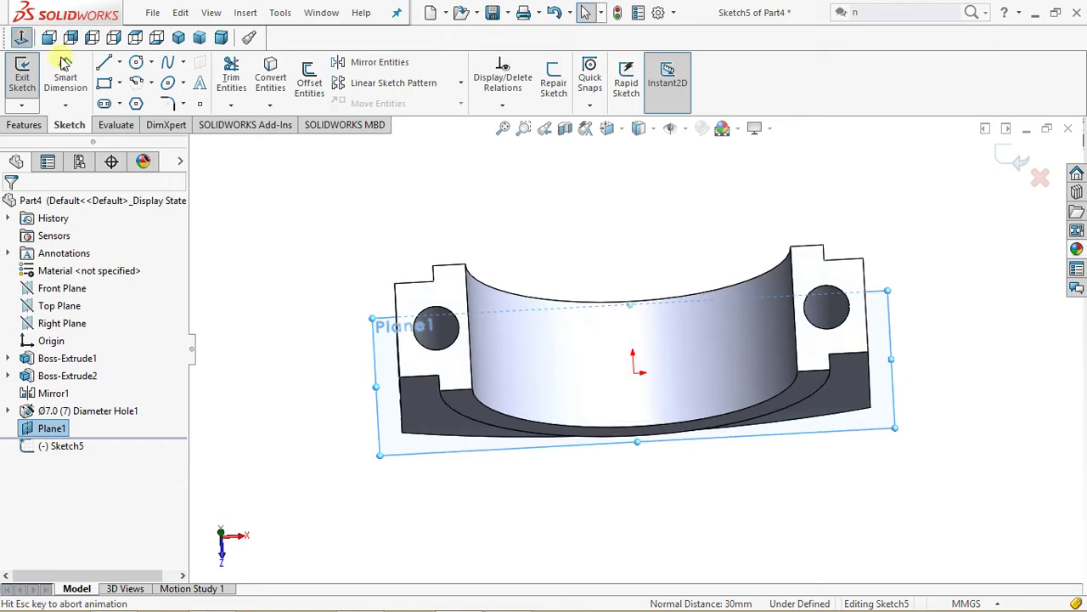
left_click(122, 85)
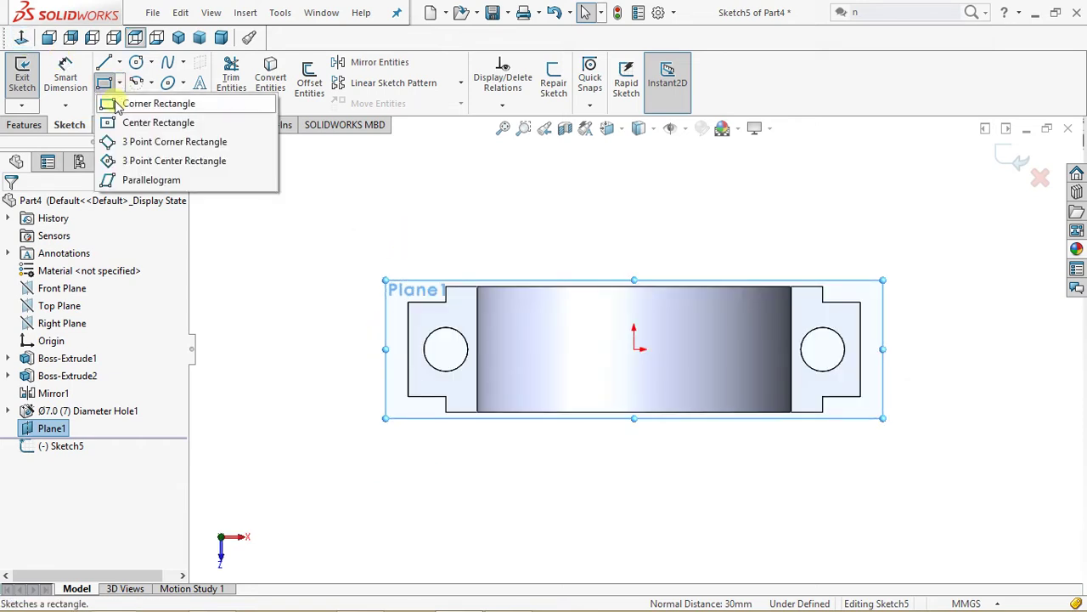
left_click(158, 103)
left_click(711, 212)
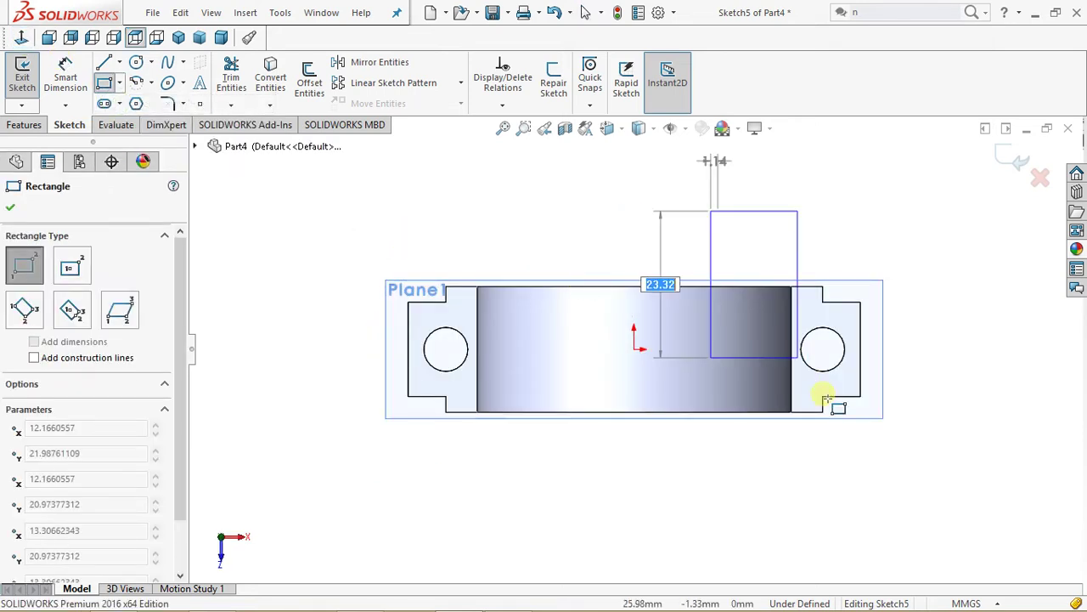
left_click(918, 465)
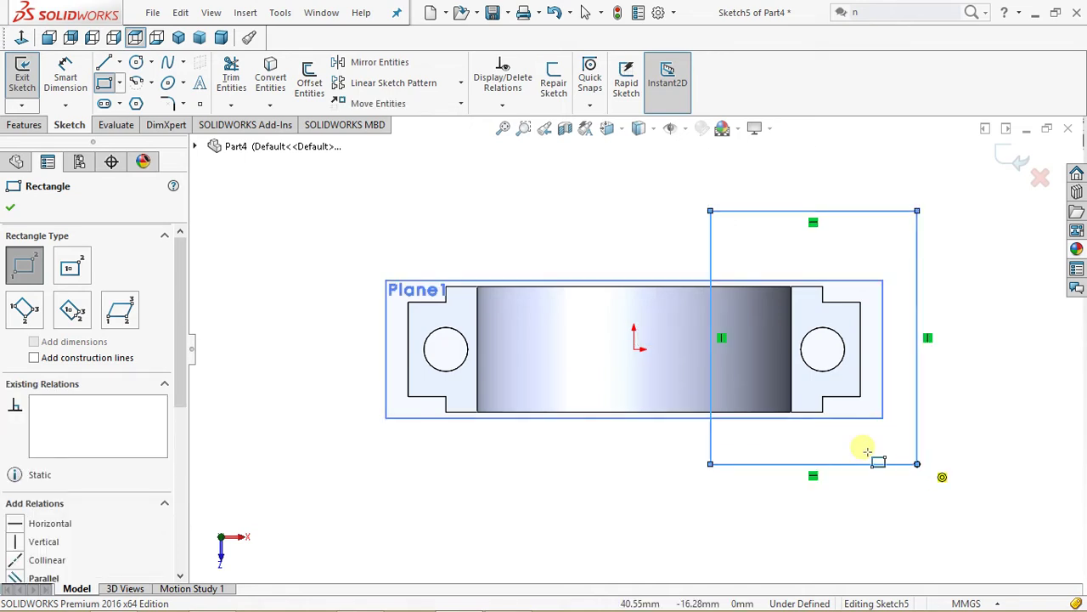
key("Escape")
Dimension the distance from the origin to the rectangle's inner vertical edge as 23 mm
left_click(68, 76)
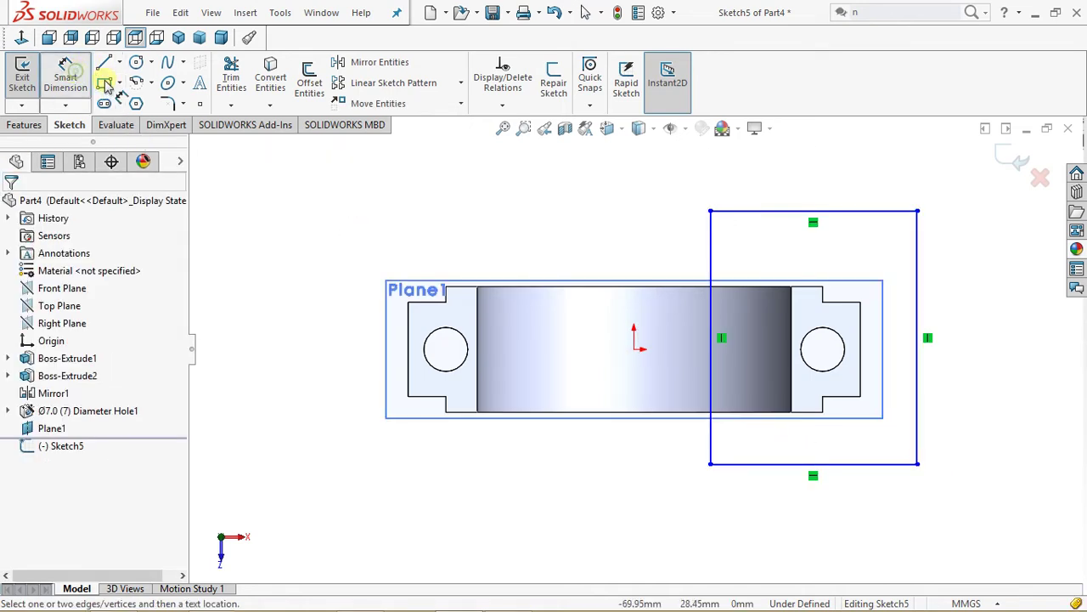
left_click(634, 348)
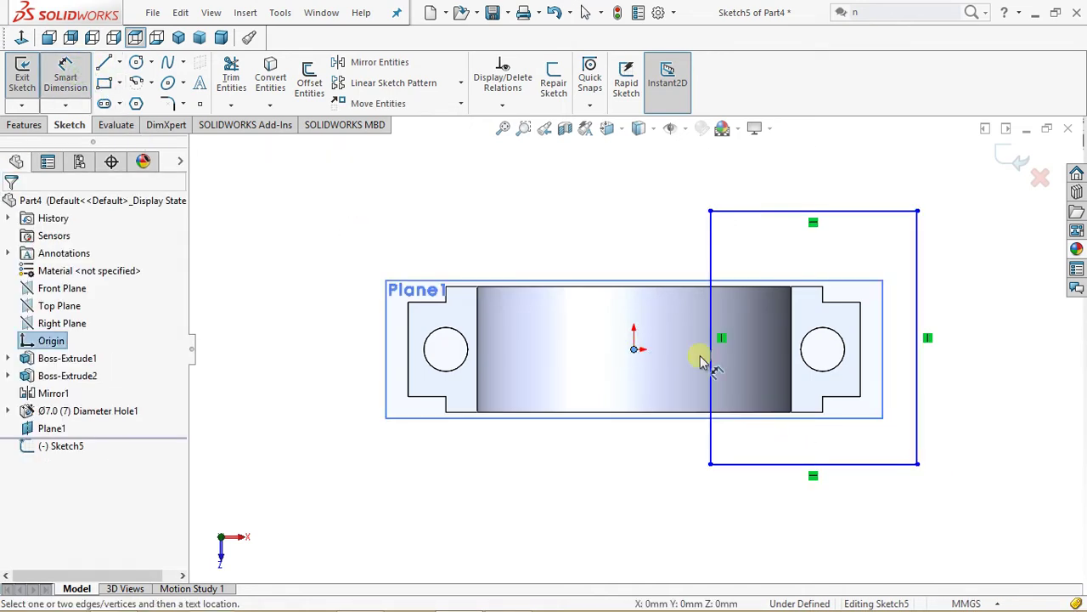
left_click(712, 312)
left_click(661, 211)
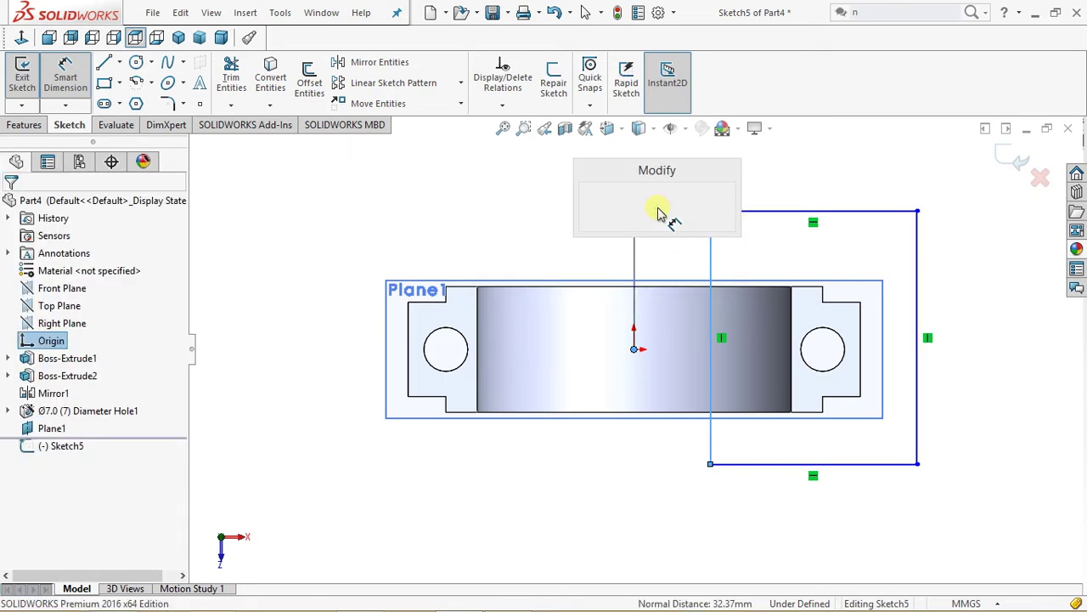
type("23")
key("Return")
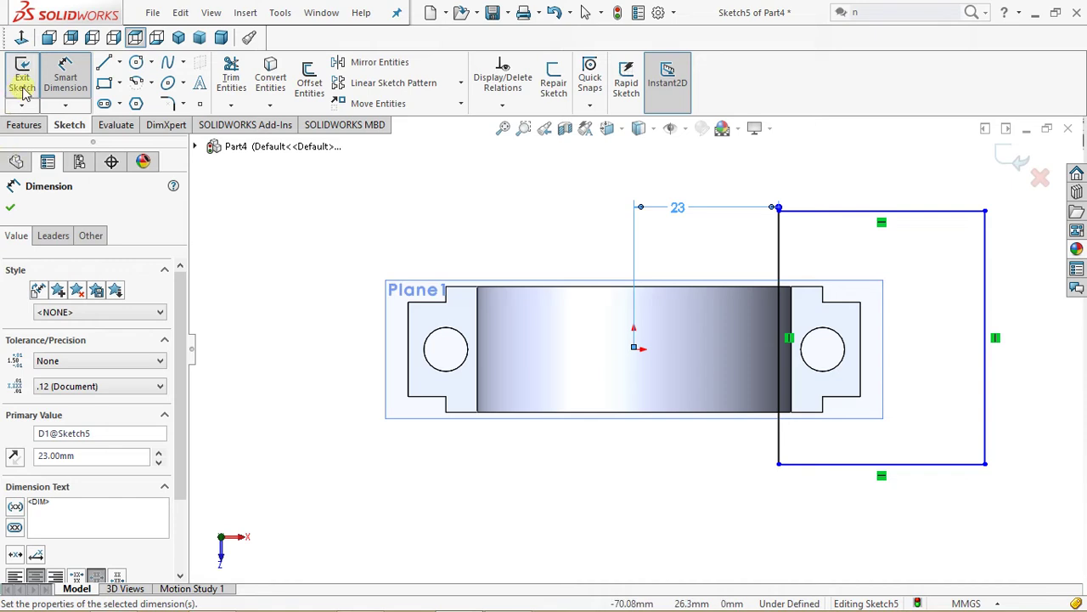
Draw a vertical centerline about 26 mm long from the origin out past the body's front edge
left_click(119, 64)
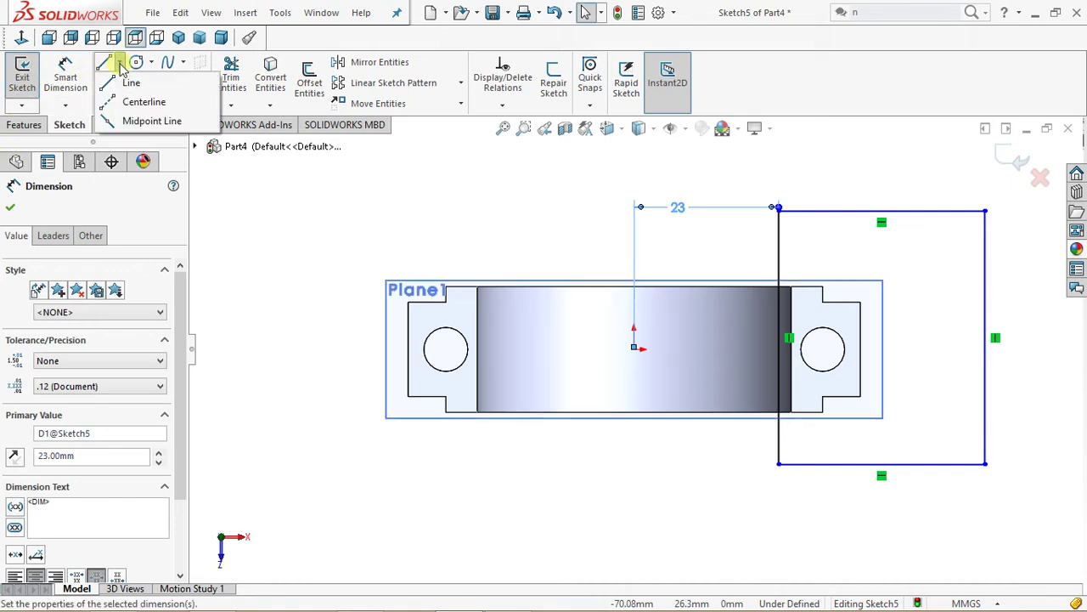
left_click(131, 101)
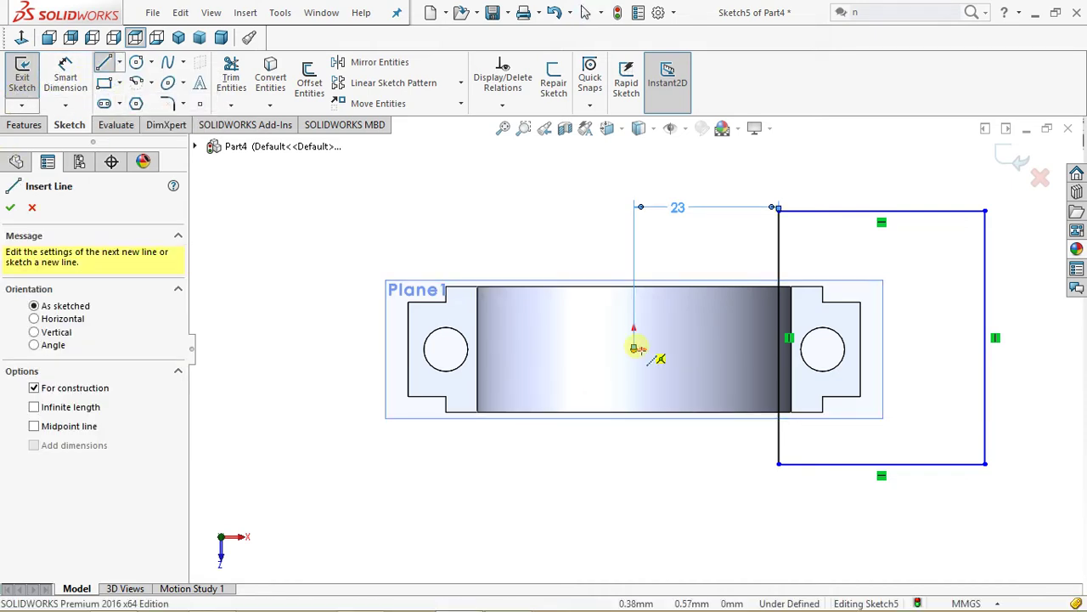
left_click(633, 348)
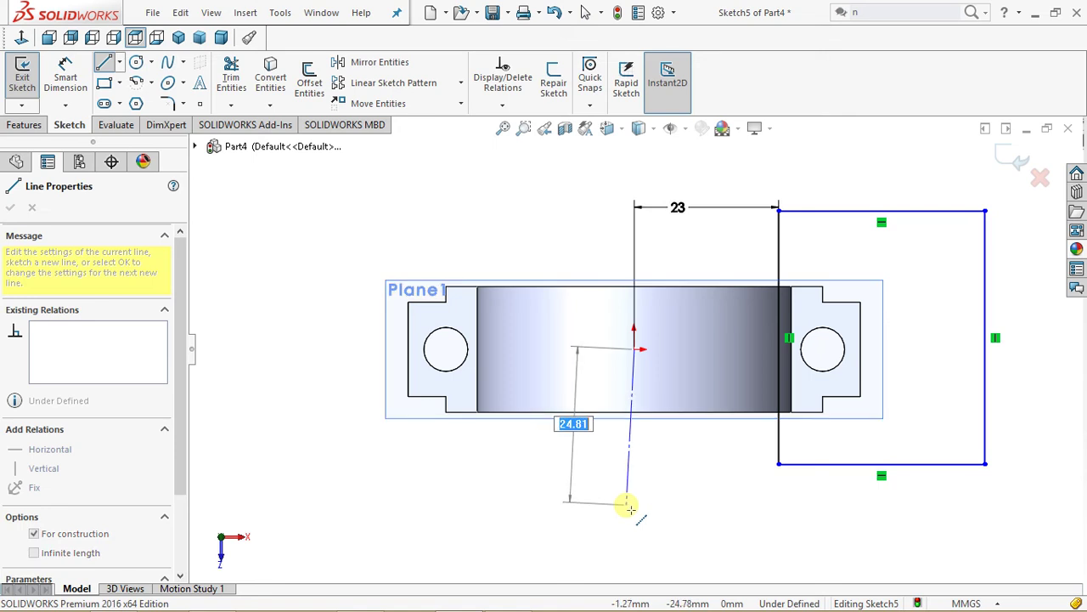
left_click(635, 513)
key("Escape")
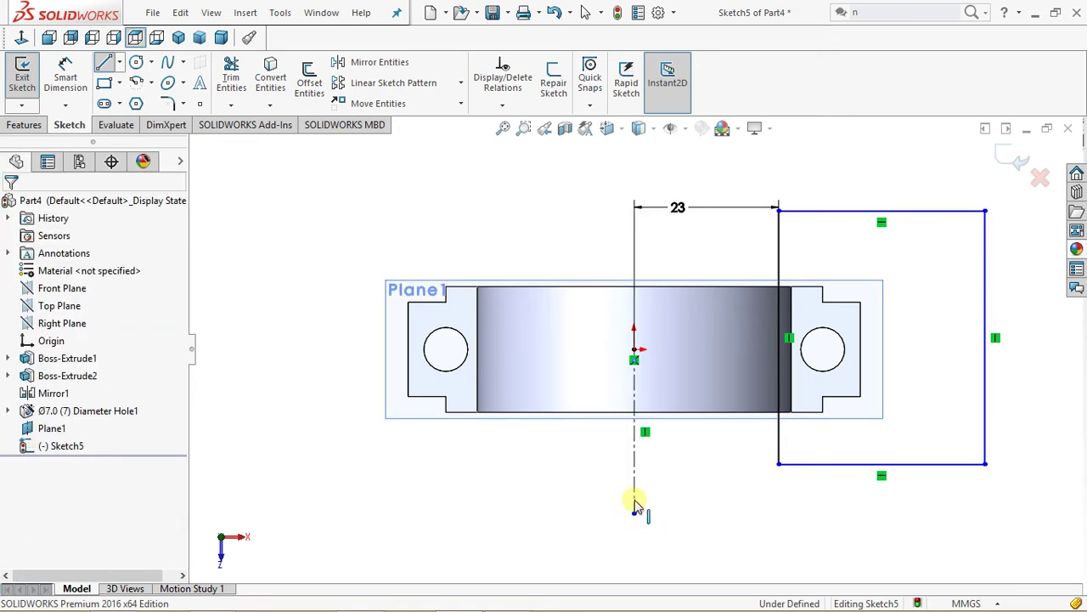
left_click(637, 476)
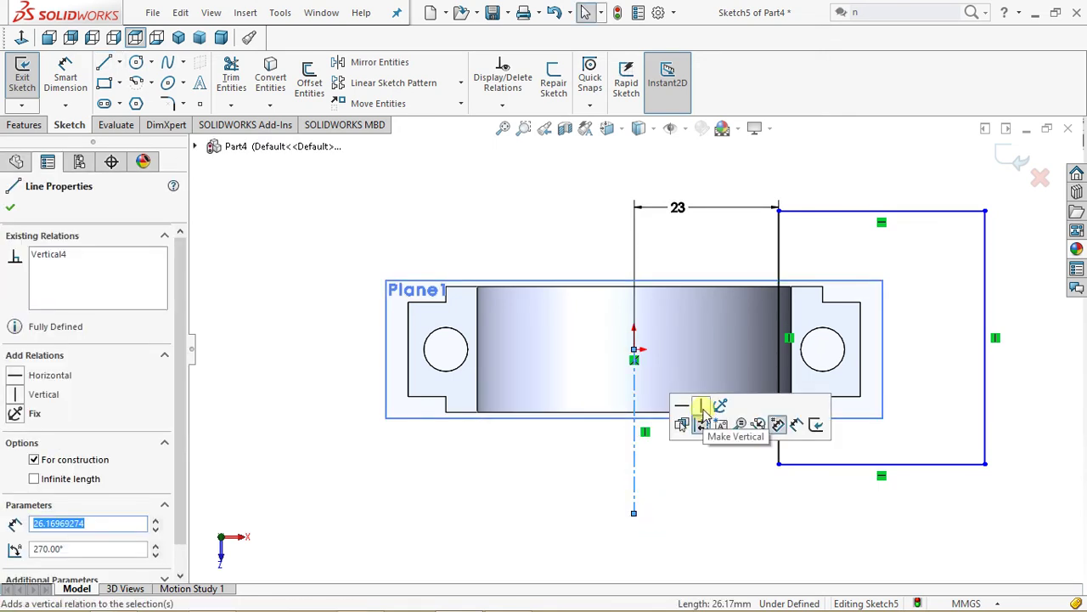
left_click(532, 547)
Mirror the rectangle about the vertical centerline to the body's left end
scroll(877, 513, "down", 2)
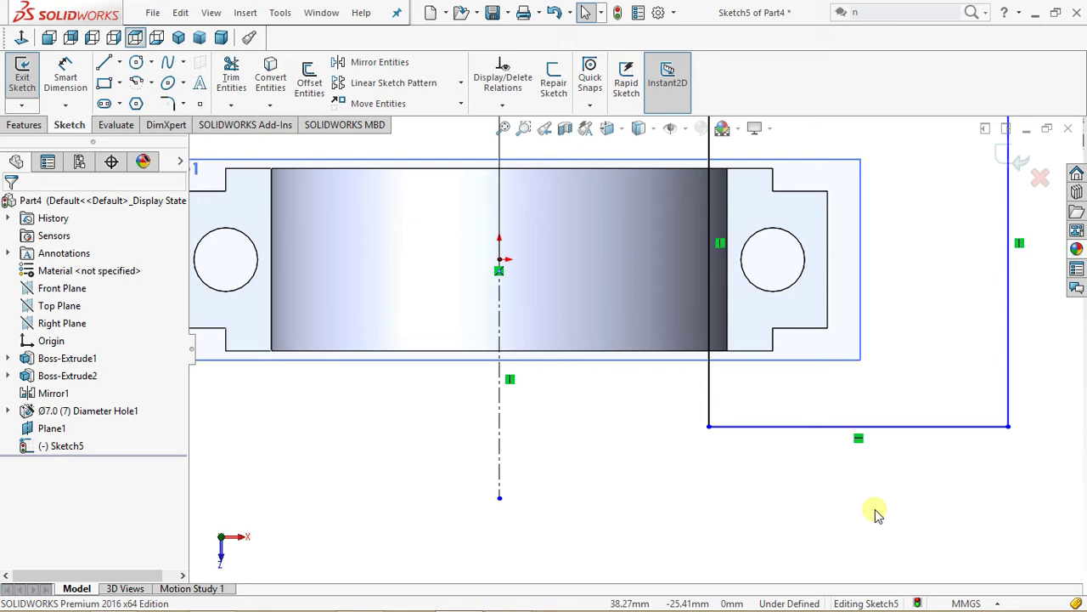
scroll(877, 513, "up", 3)
scroll(876, 513, "up", 2)
mouse_move(876, 559)
left_mouse_down()
mouse_move(510, 430)
mouse_move(535, 235)
mouse_move(556, 169)
left_mouse_up()
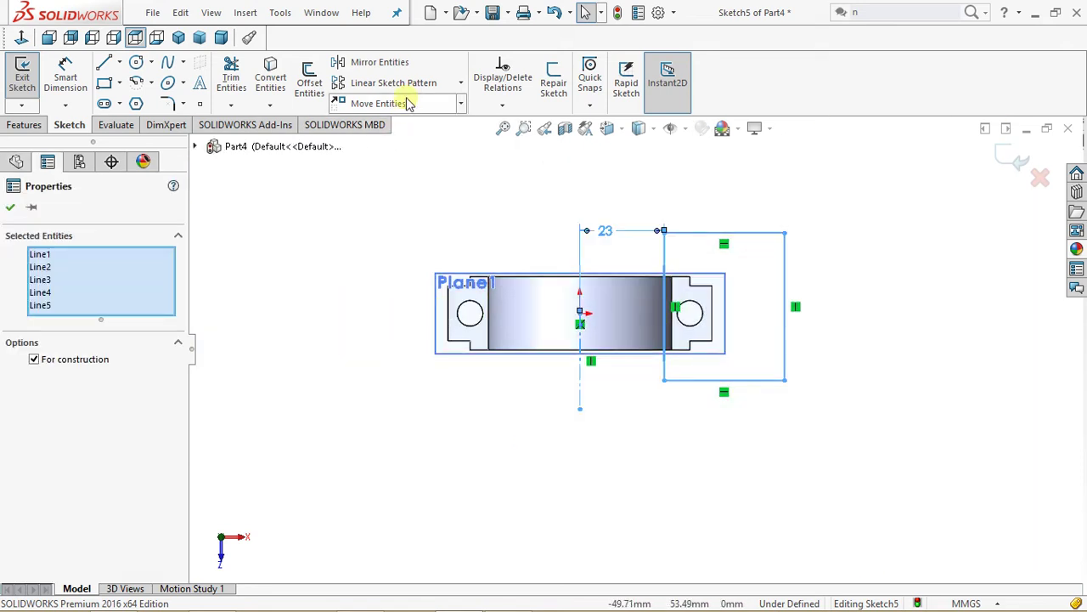
left_click(397, 64)
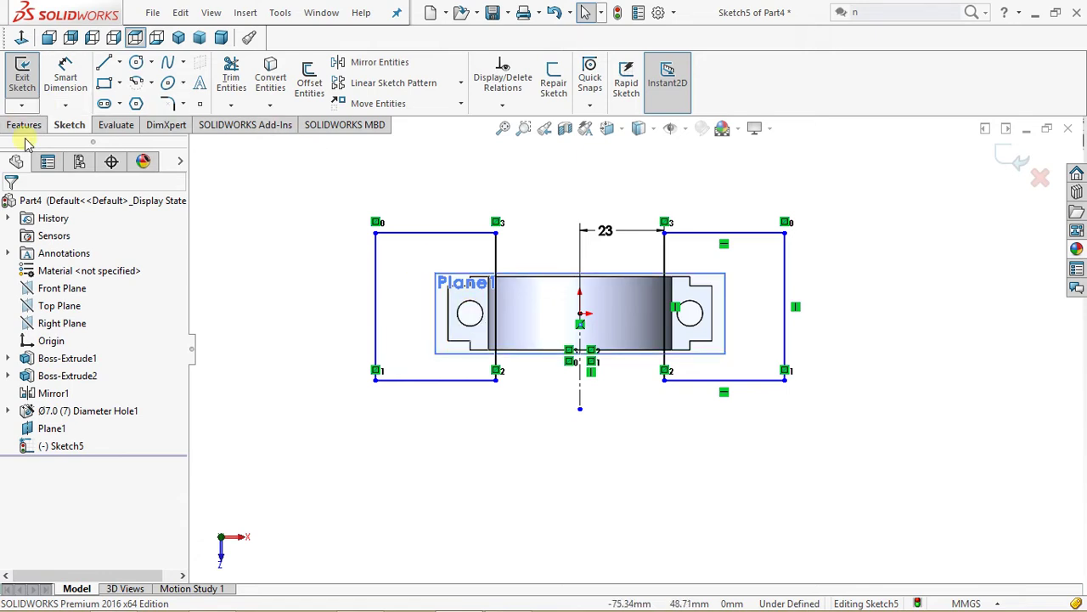
Start an extruded cut from the two rectangles and open the end condition choices for Direction 1
mouse_move(347, 458)
middle_mouse_down()
mouse_move(349, 252)
mouse_move(360, 258)
mouse_move(325, 226)
mouse_move(366, 209)
mouse_move(361, 225)
middle_mouse_up()
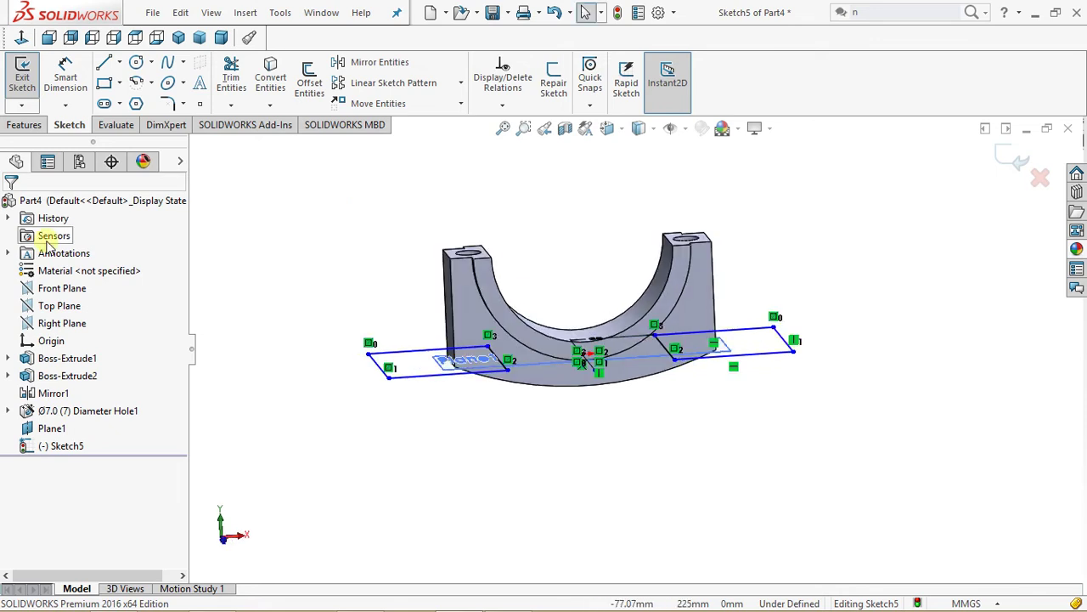
left_click(23, 126)
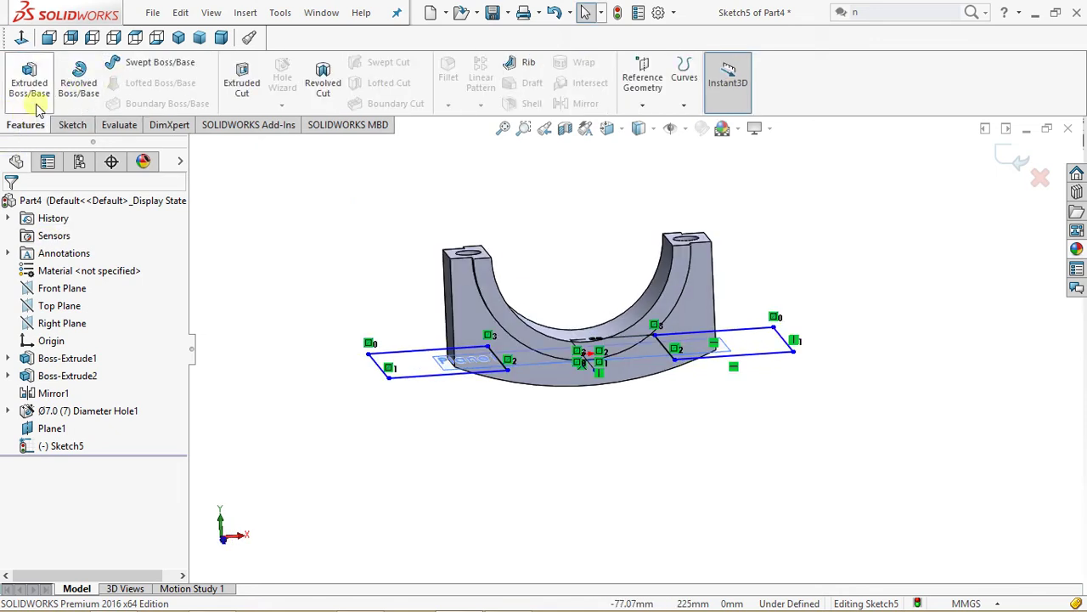
left_click(247, 85)
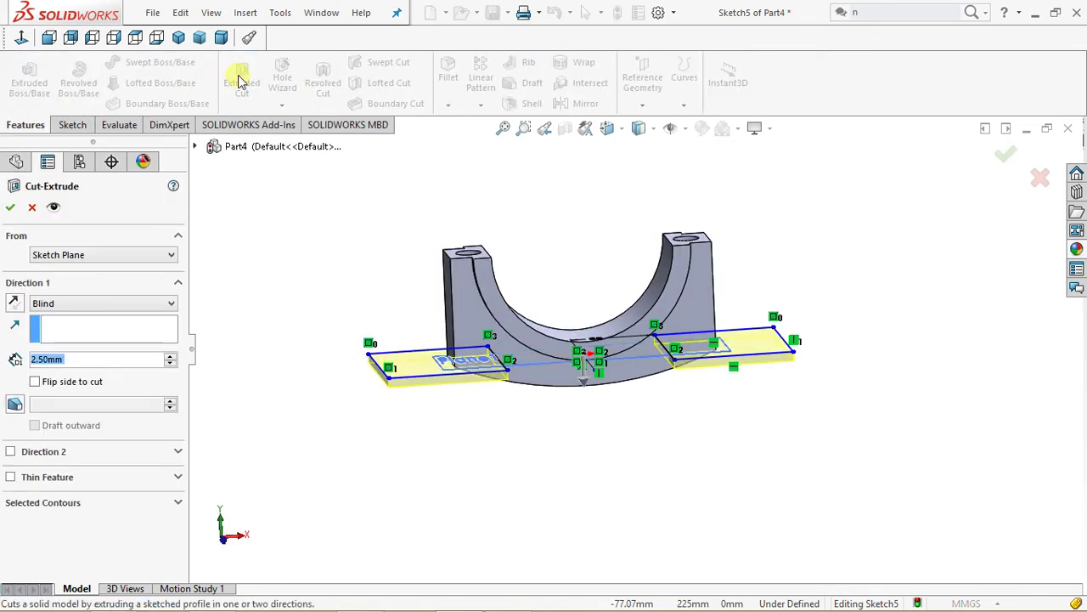
left_click(65, 304)
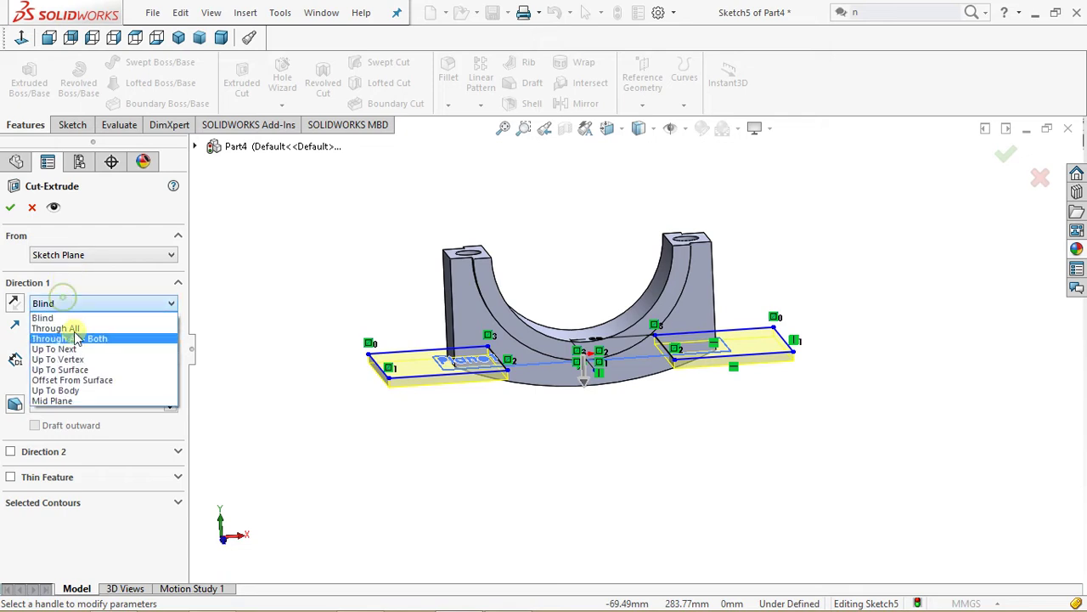
Cut the two sketched side rectangles from the underside of the bearing cap using the Through All end condition
left_click(77, 329)
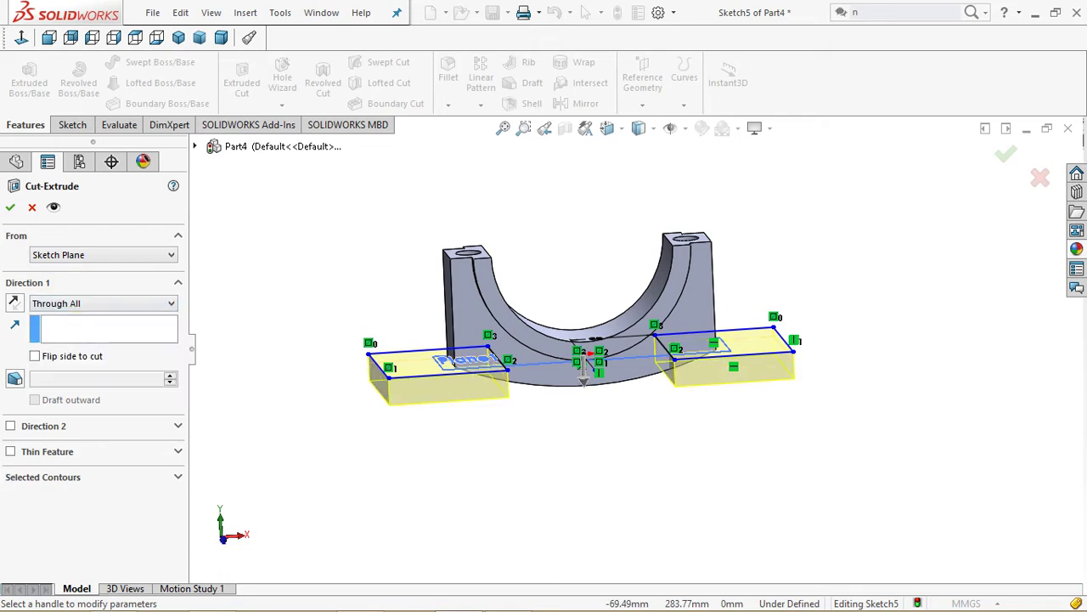
right_click(357, 423)
middle_click_drag(357, 422, 381, 428)
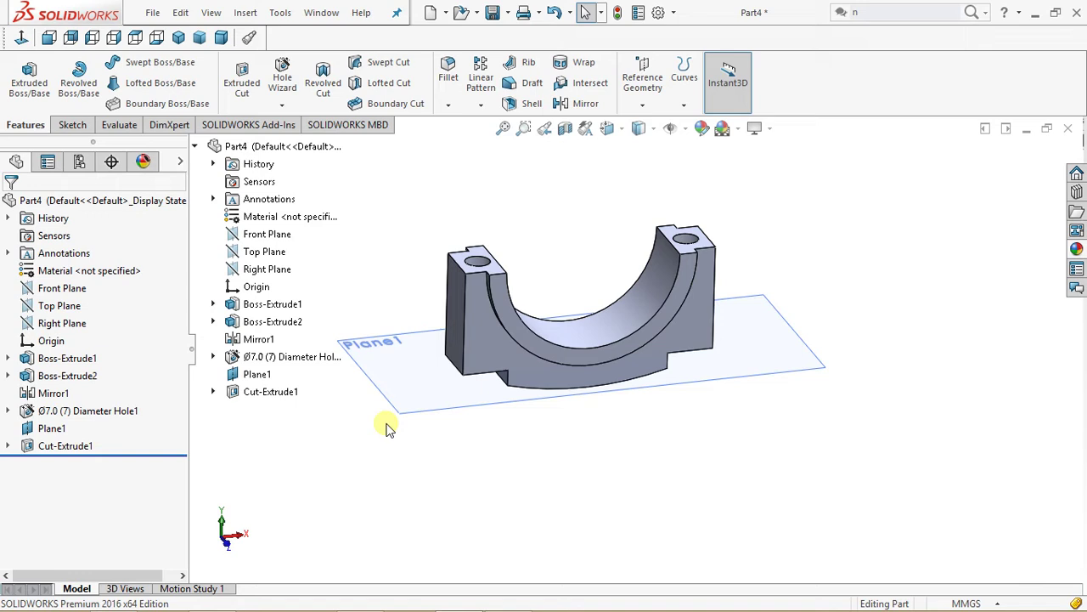
Hide Plane1 in the model view and collapse the expanded feature tree beside the part
left_click(376, 334)
left_click(420, 513)
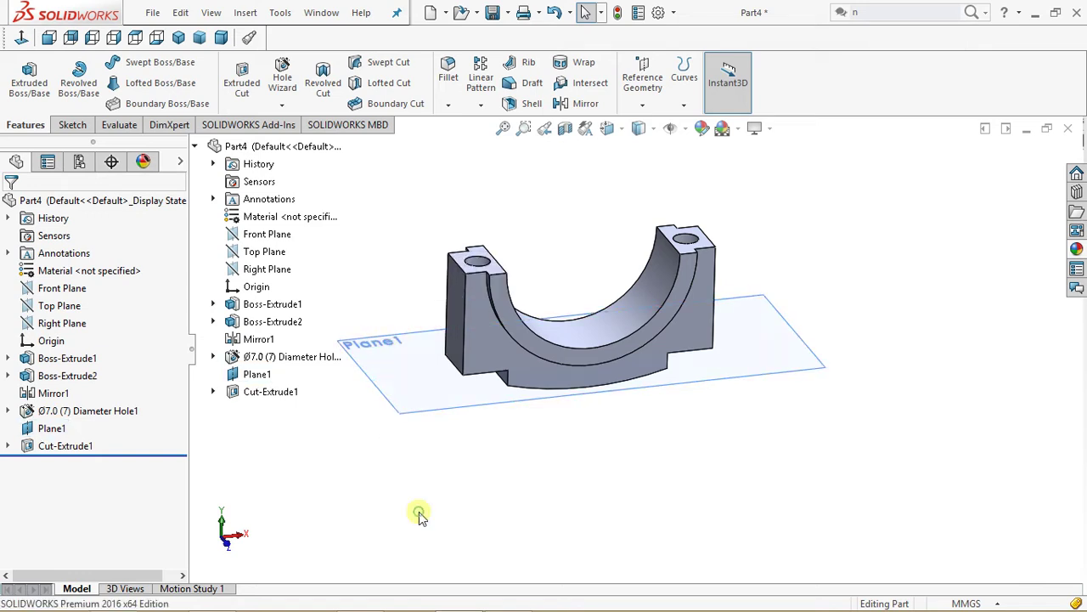
left_click(770, 320)
left_click(844, 276)
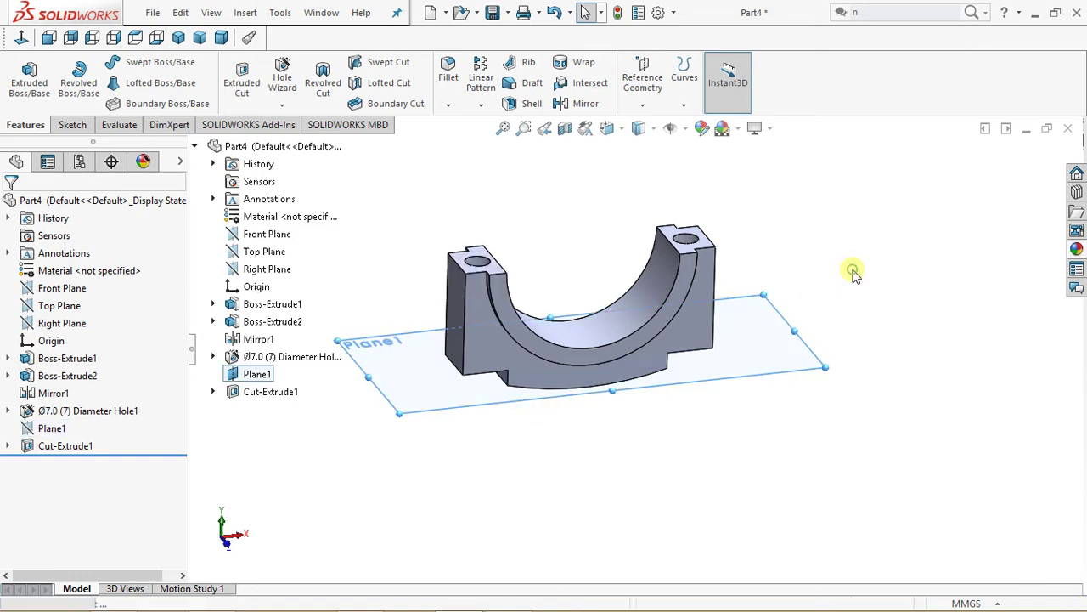
left_click(193, 146)
Fillet the two end edges of the curved base block between the bolt-hole lugs with a 10 mm radius, using full preview
mouse_move(346, 219)
middle_mouse_down()
mouse_move(347, 323)
mouse_move(344, 220)
middle_mouse_up()
middle_click_drag(332, 371, 330, 288)
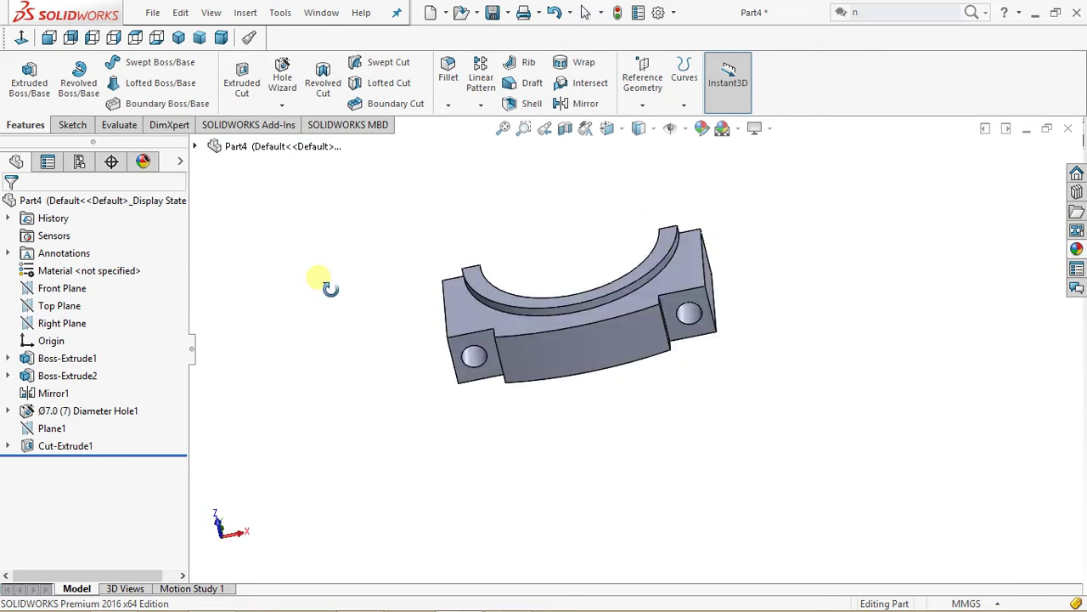
scroll(583, 268, "up", 1)
scroll(599, 285, "down", 3)
middle_click_drag(602, 290, 590, 366)
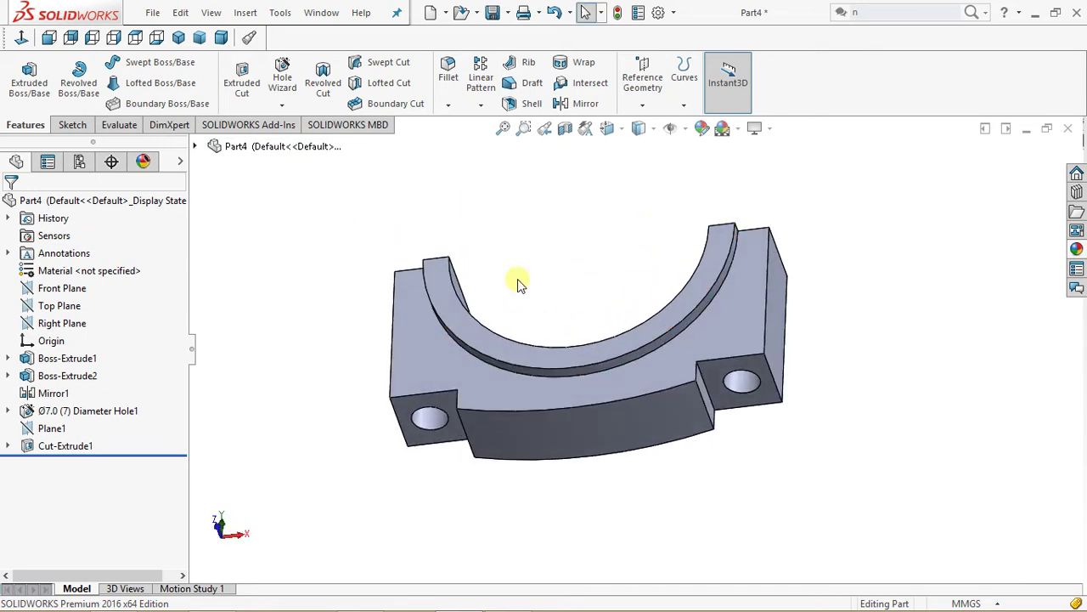
left_click(448, 76)
middle_click_drag(485, 401, 434, 493)
left_click(506, 433)
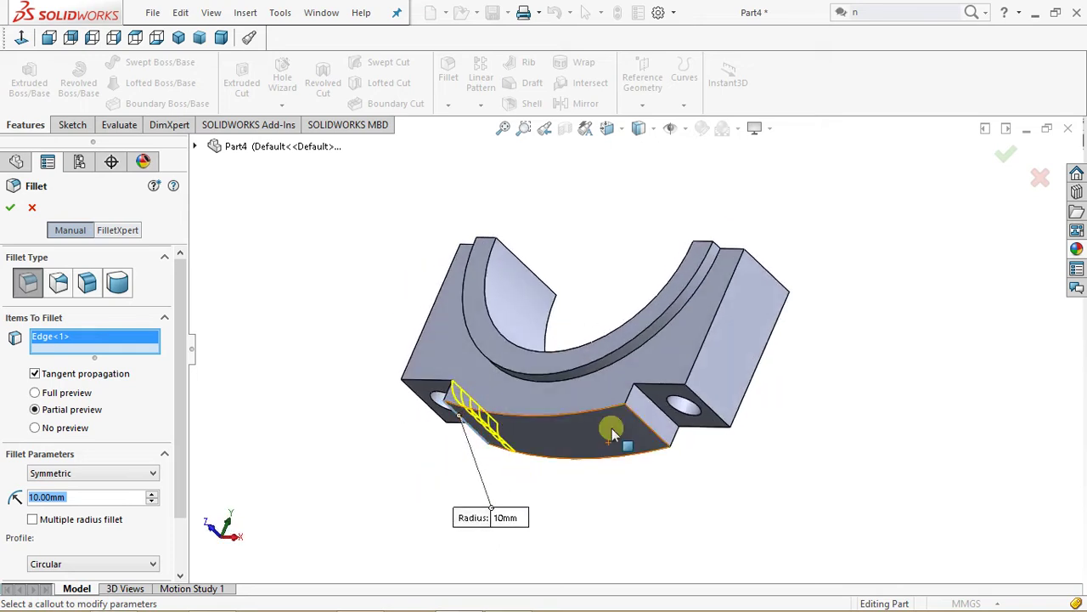
left_click(647, 433)
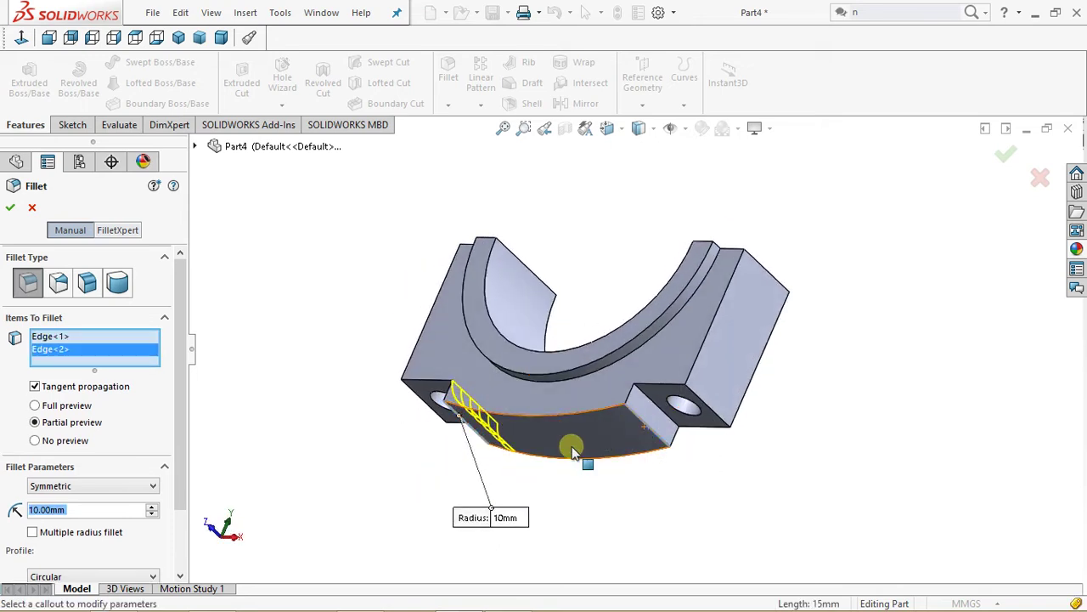
middle_click_drag(566, 417, 618, 382)
scroll(618, 383, "down", 1)
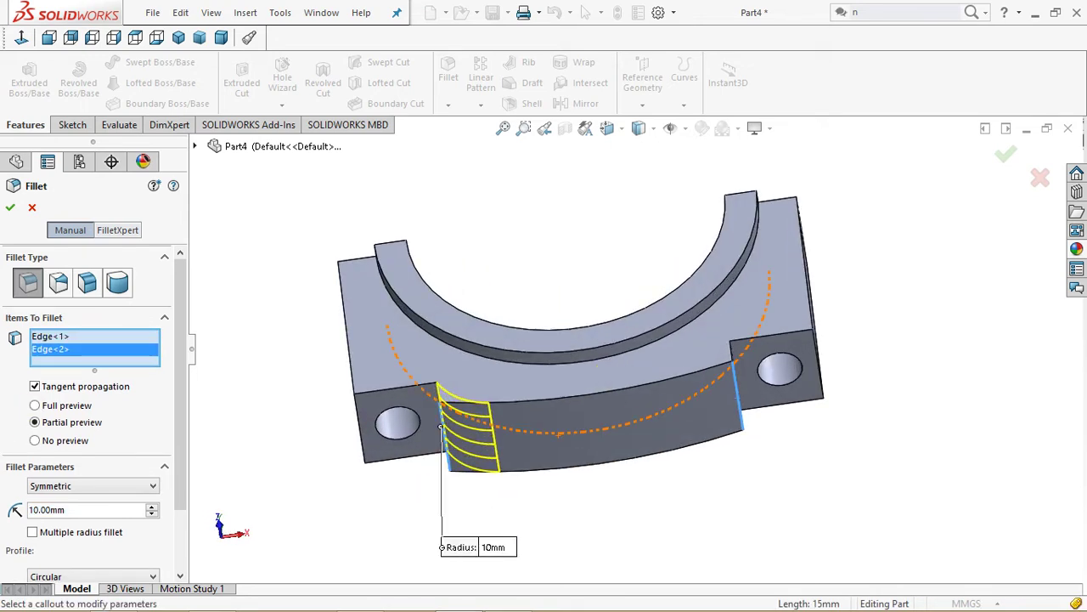
left_click(35, 406)
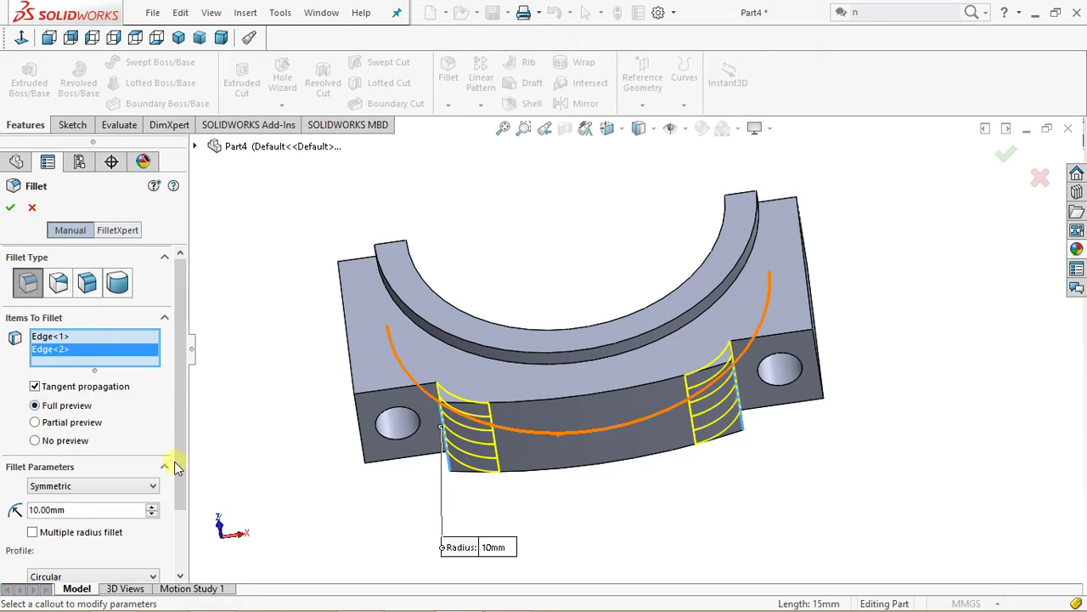
middle_click_drag(255, 433, 286, 461)
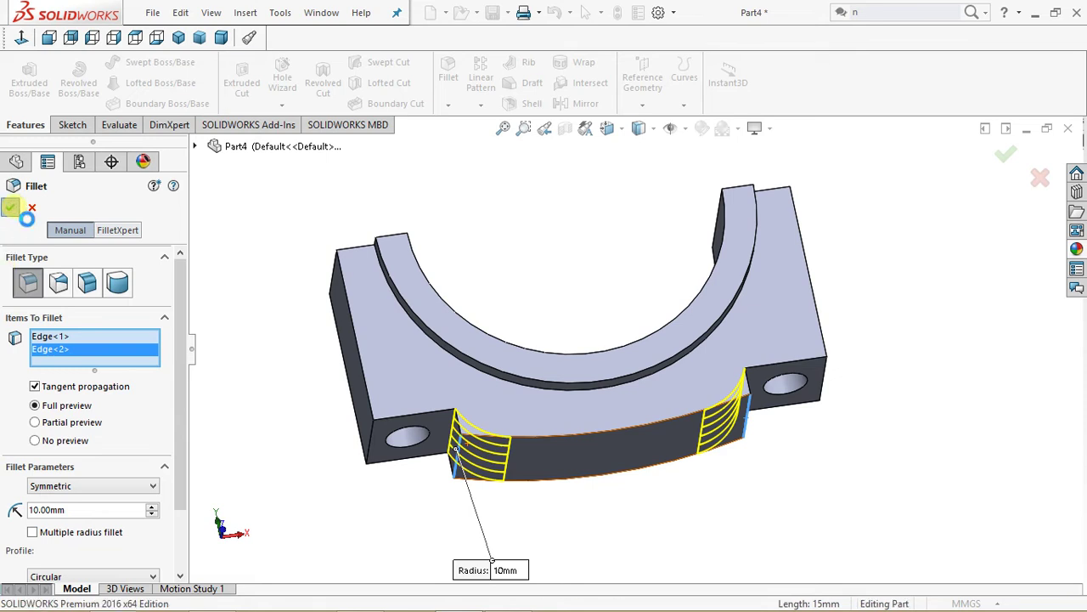
Fillet the arc edges where the raised semicircular rim meets the body on both faces, with a 5 mm radius
middle_click_drag(306, 393, 250, 363)
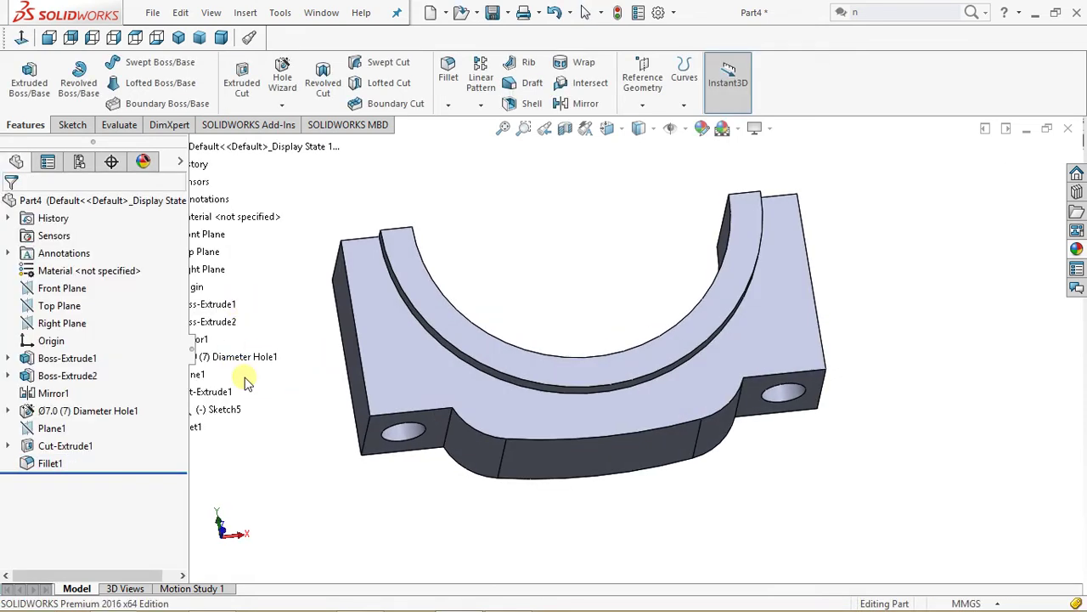
left_click(446, 76)
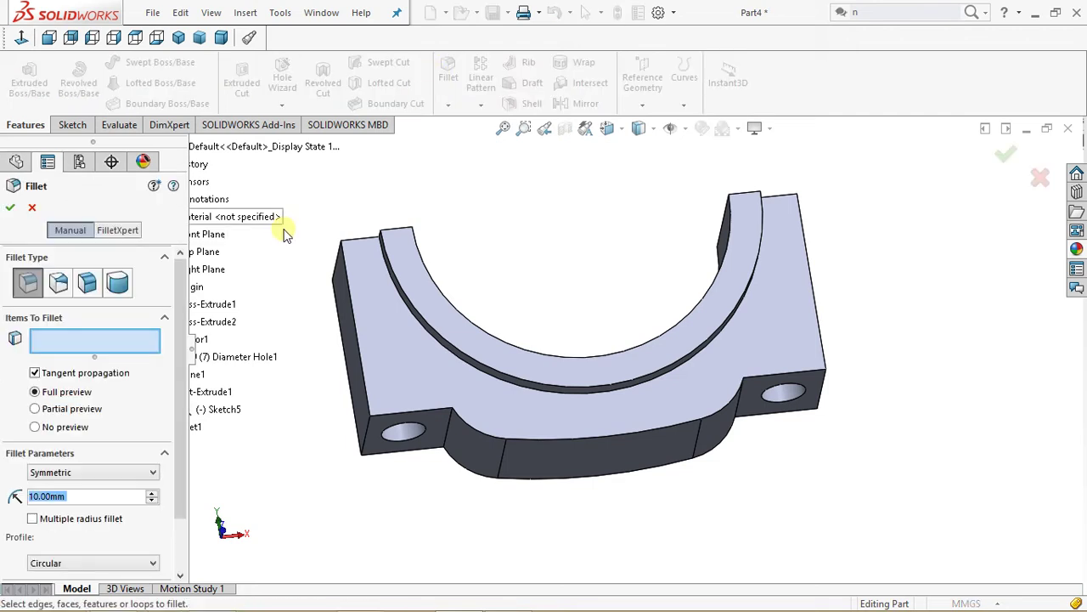
type("5")
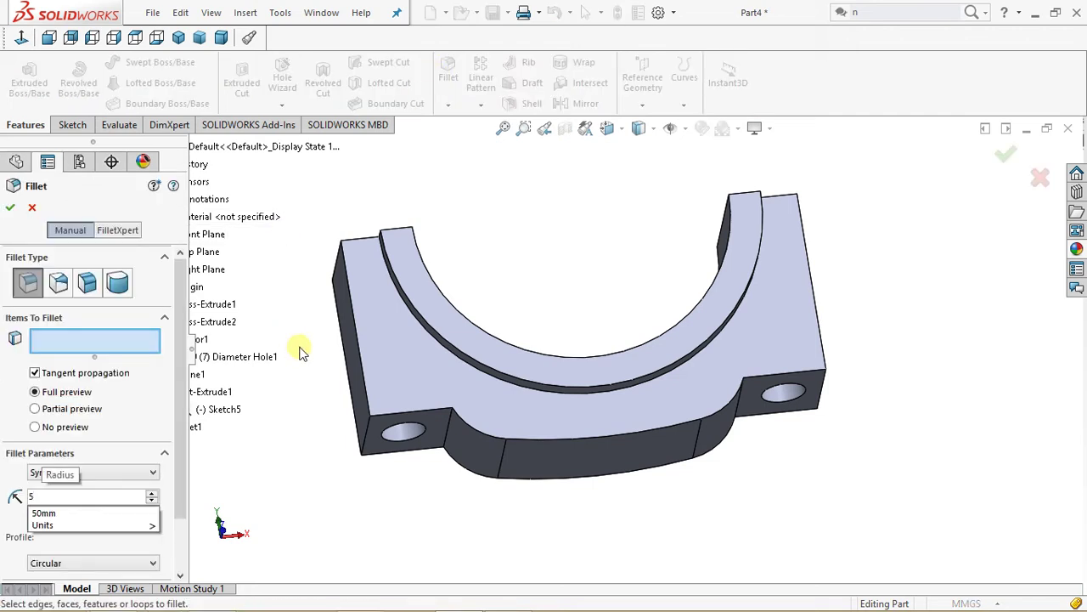
middle_click_drag(498, 406, 524, 384)
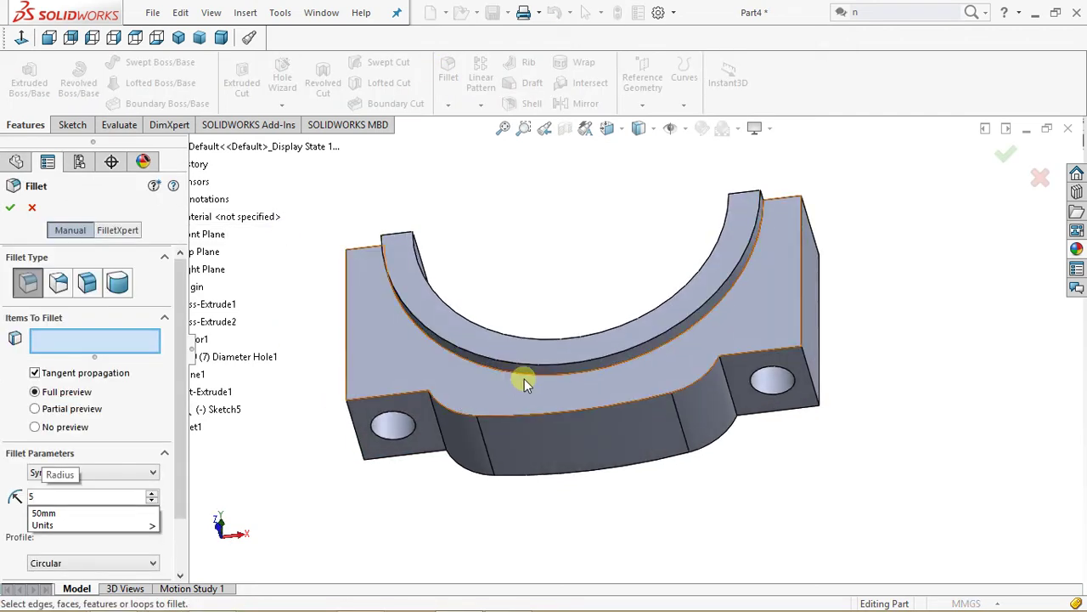
left_click(527, 379)
middle_click_drag(518, 527, 586, 357)
left_click(586, 357)
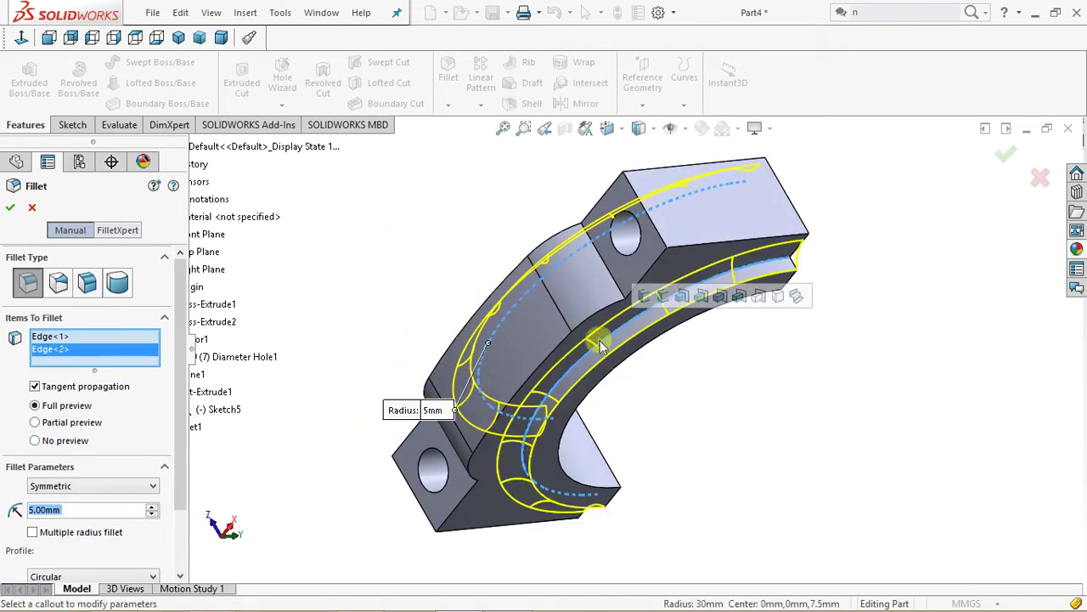
left_click(9, 208)
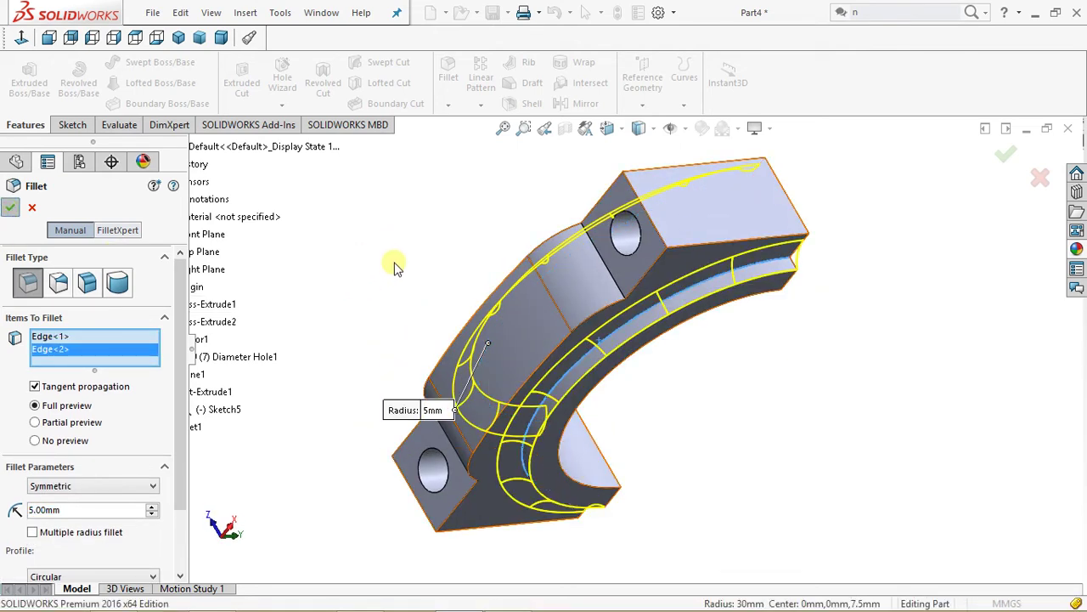
Round the four outer side edges of the cap's two hole lugs with a 4 mm fillet
middle_click_drag(397, 258, 463, 361)
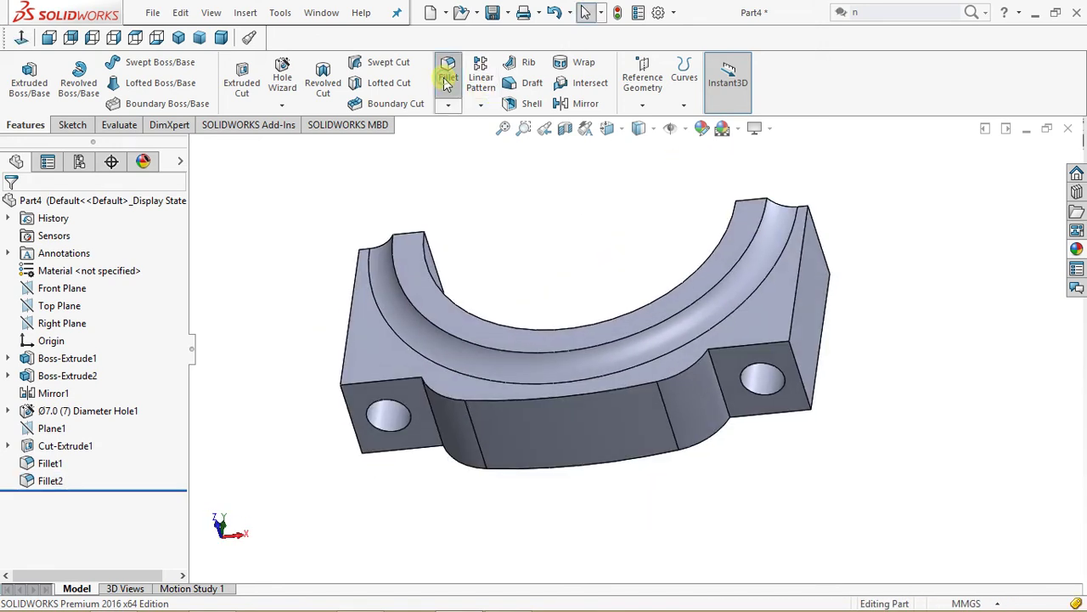
left_click(448, 75)
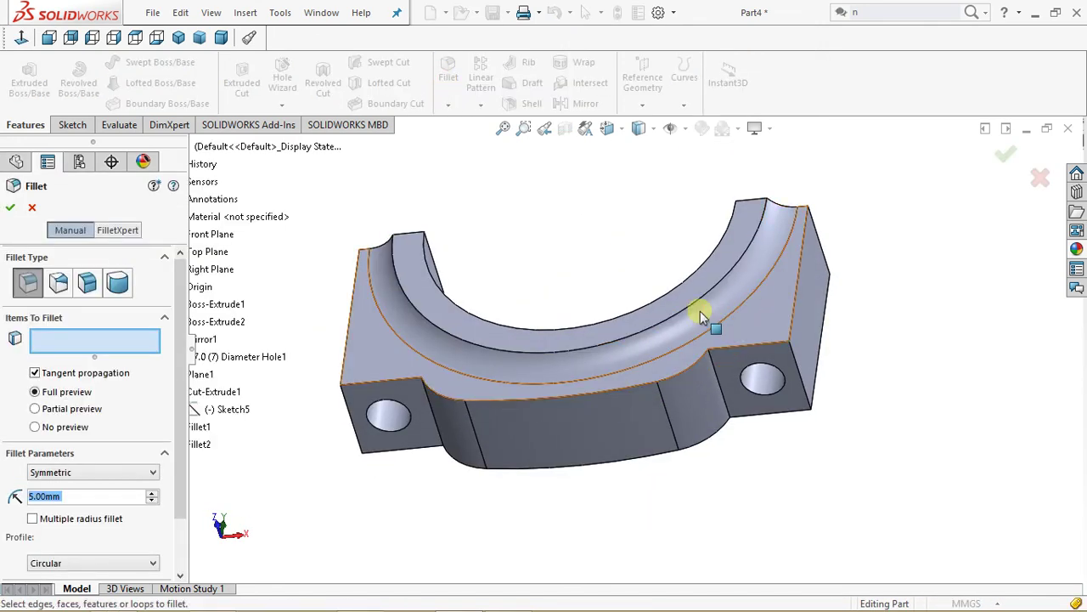
type("4")
key("Return")
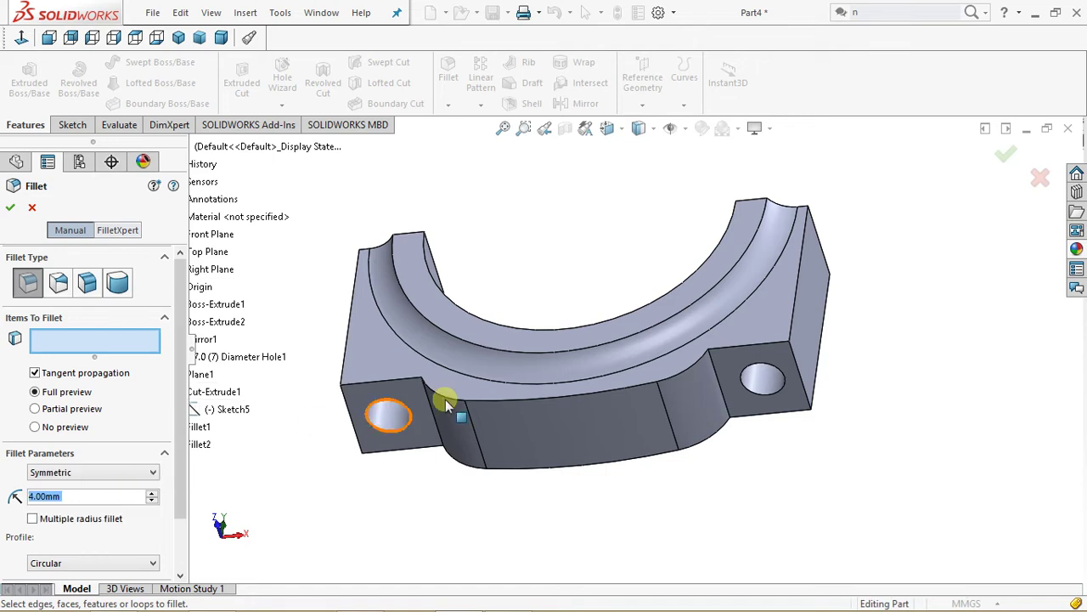
left_click(792, 314)
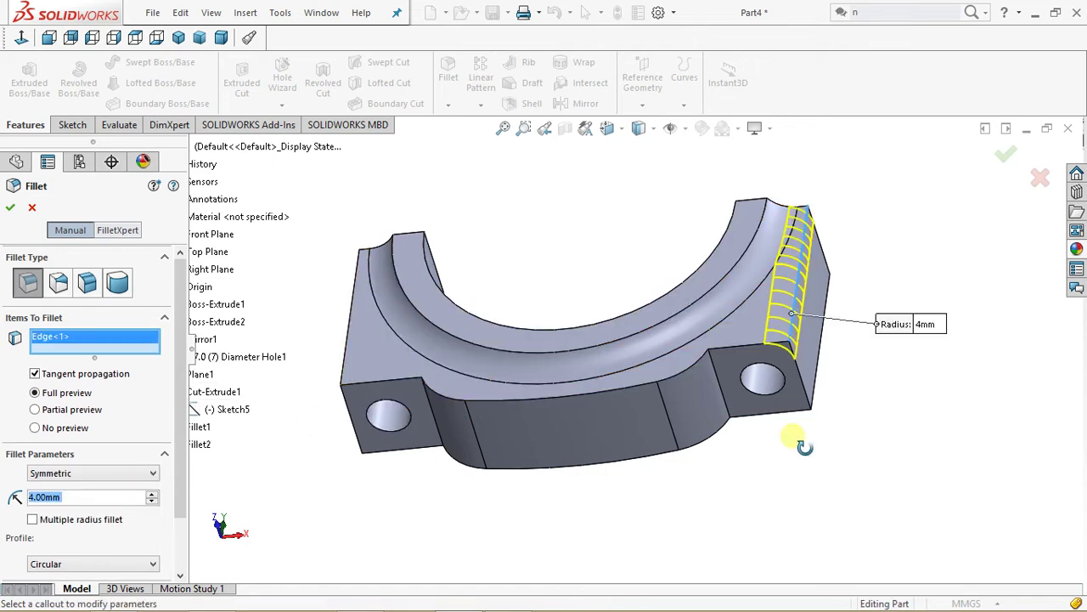
middle_click_drag(801, 444, 736, 393)
left_click(730, 350)
middle_click_drag(655, 449, 767, 354)
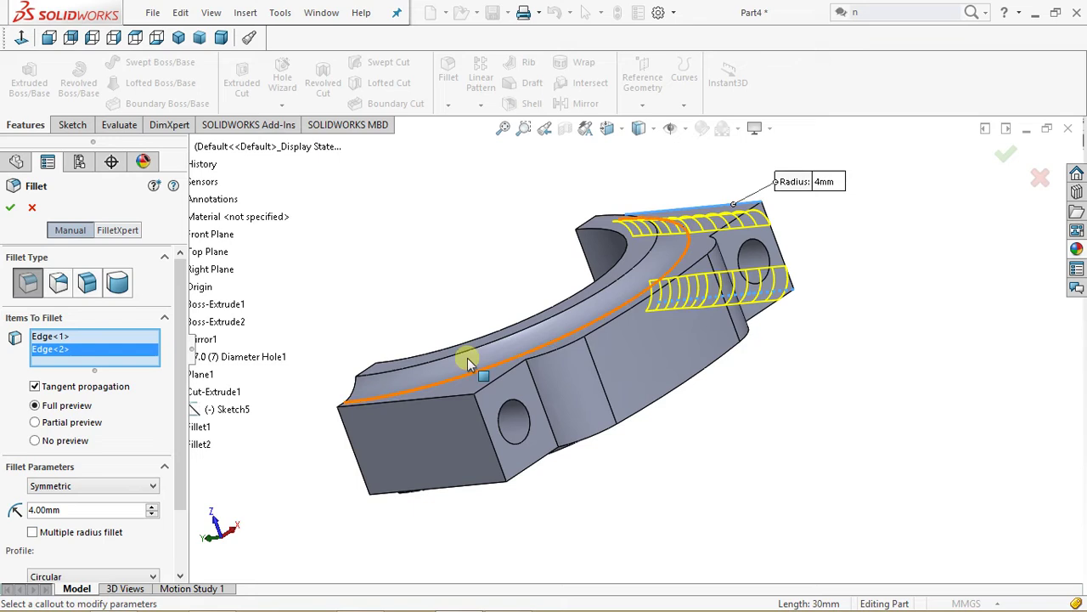
left_click(462, 395)
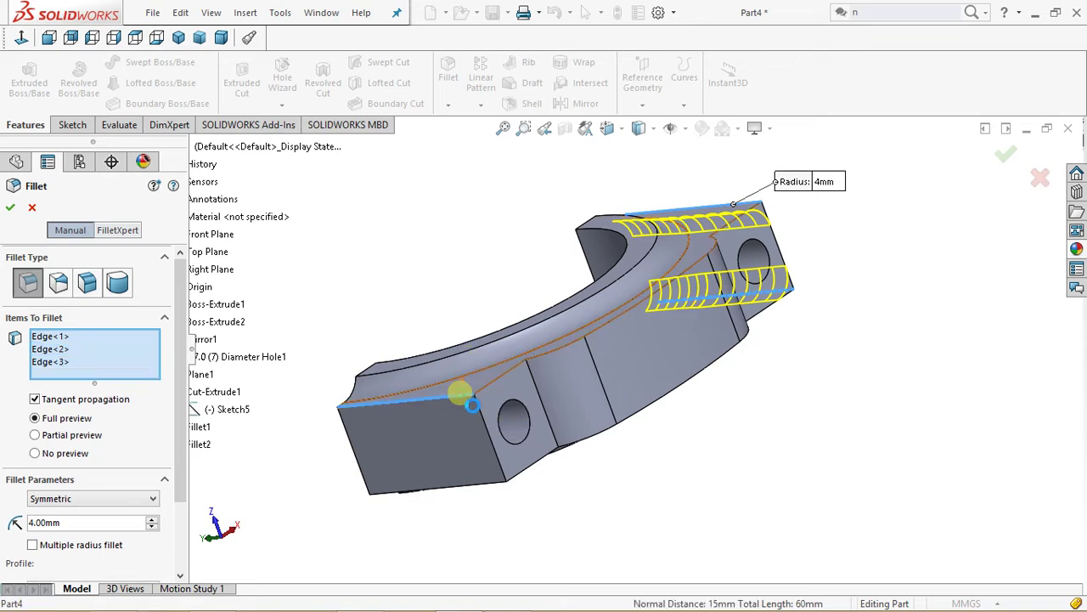
left_click(494, 482)
middle_click_drag(449, 292, 489, 336)
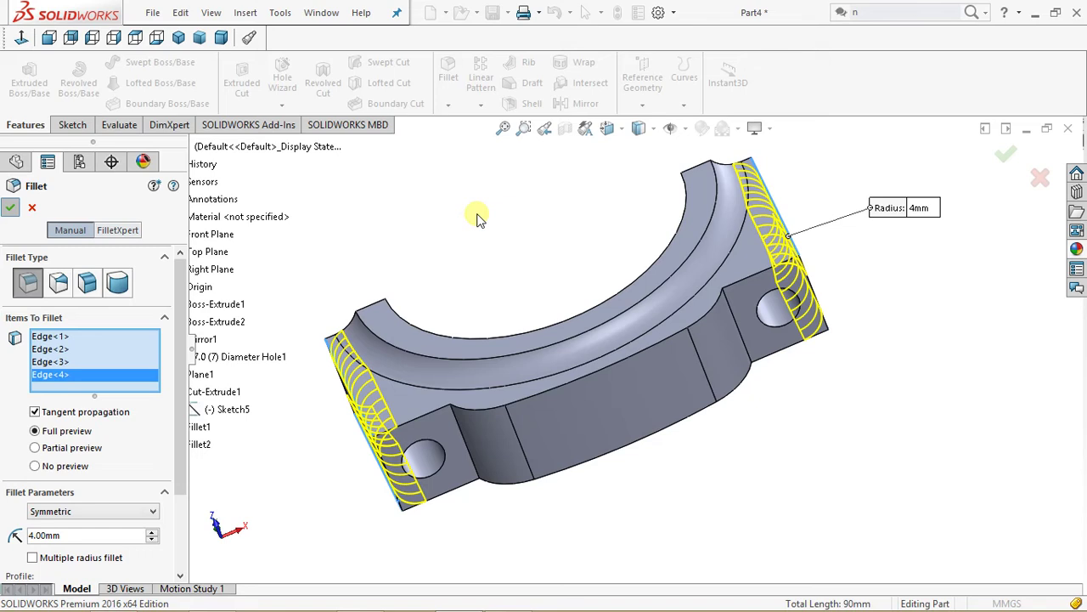
key("Return")
Apply a 0.30 mm fillet to both raised rims' outer arcs, the curved base block's edges and the bottom edges of the two lugs
middle_click_drag(461, 206, 387, 441)
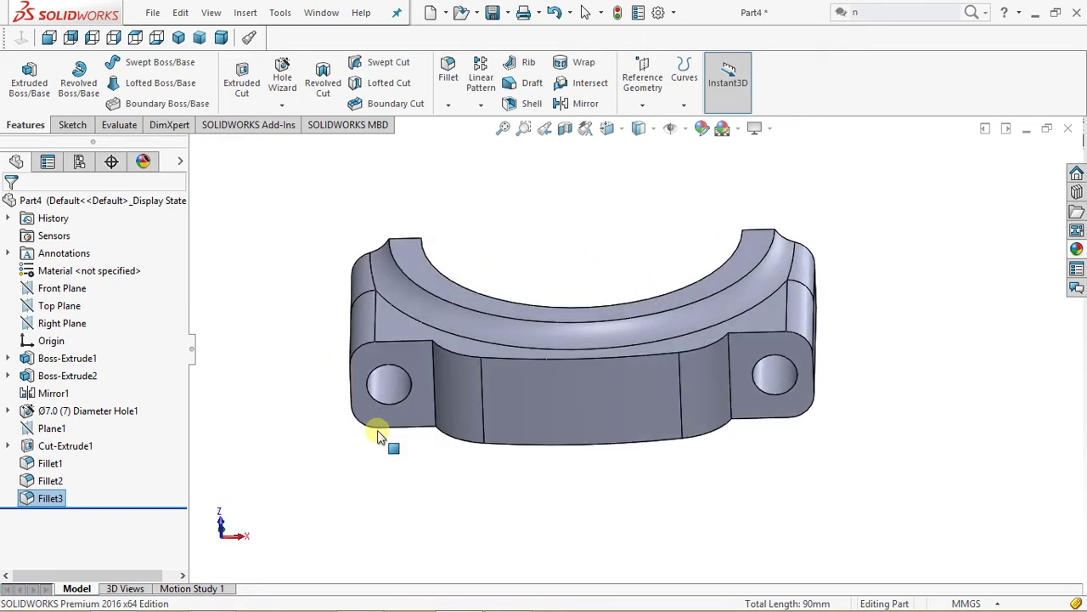
middle_click_drag(480, 230, 476, 255)
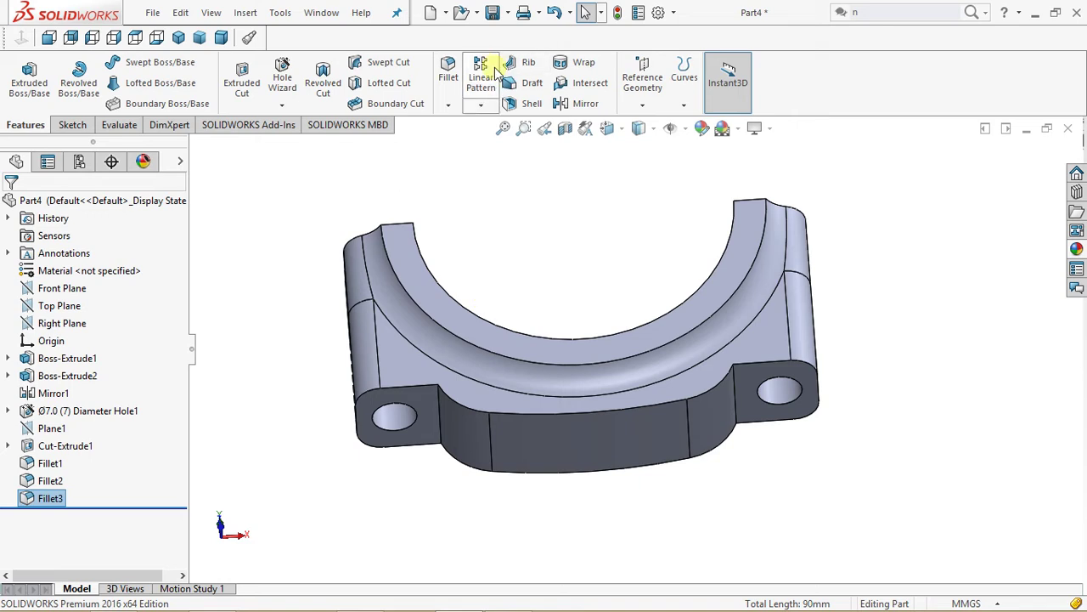
left_click(443, 77)
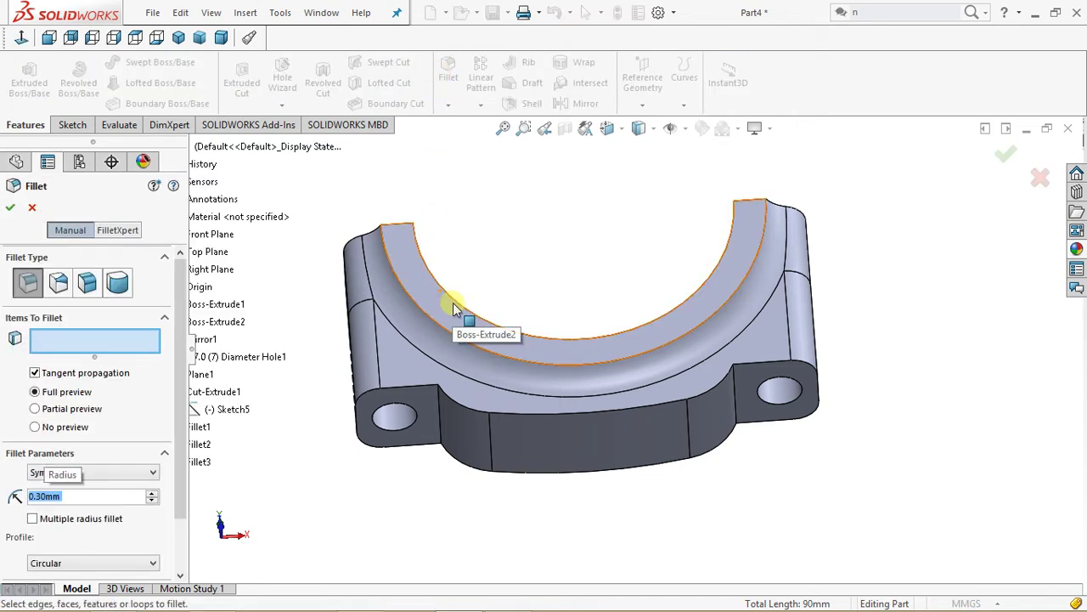
middle_click_drag(517, 352, 570, 342)
middle_click_drag(593, 306, 596, 387)
left_click(599, 393)
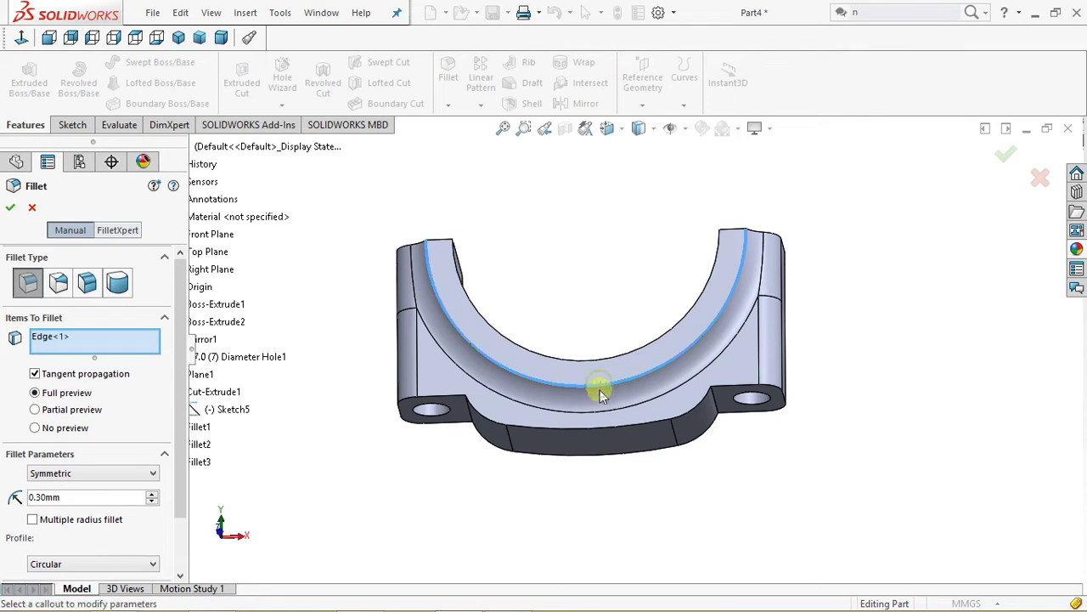
left_click(635, 428)
middle_click_drag(582, 483, 524, 189)
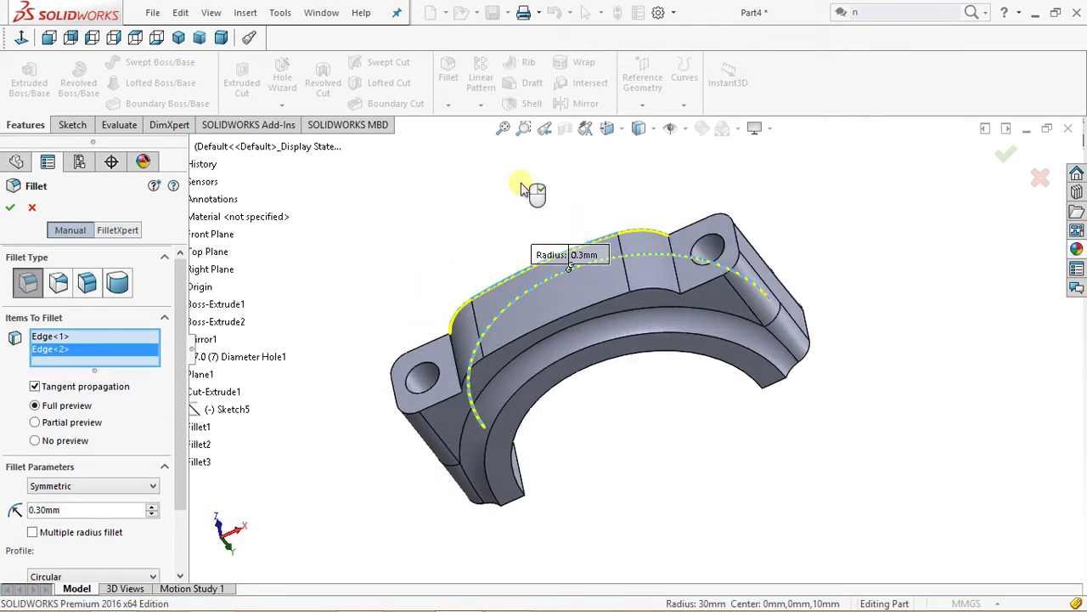
left_click(569, 318)
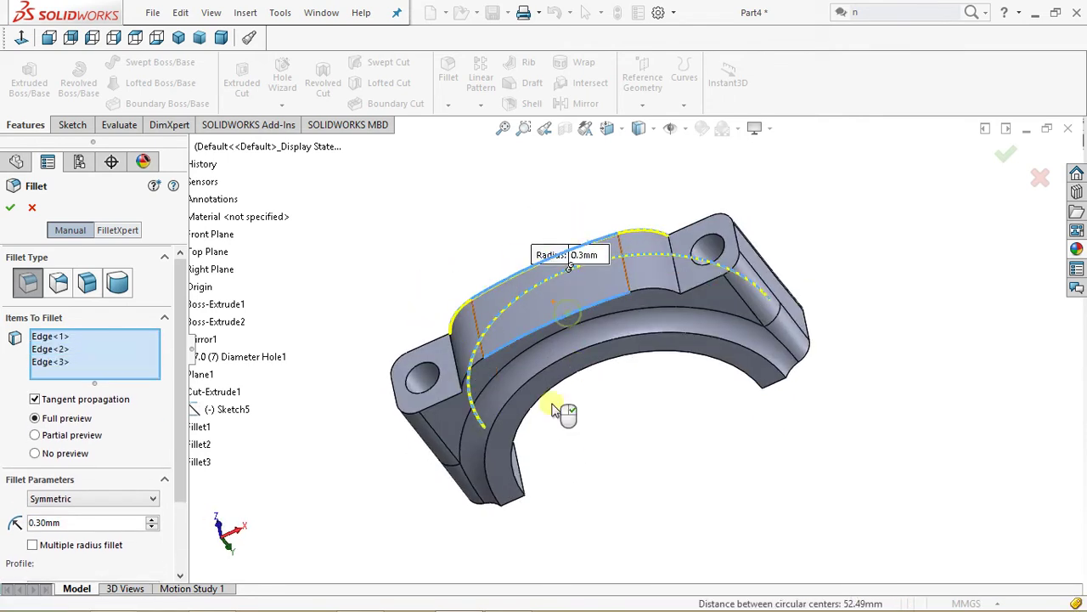
left_click(598, 351)
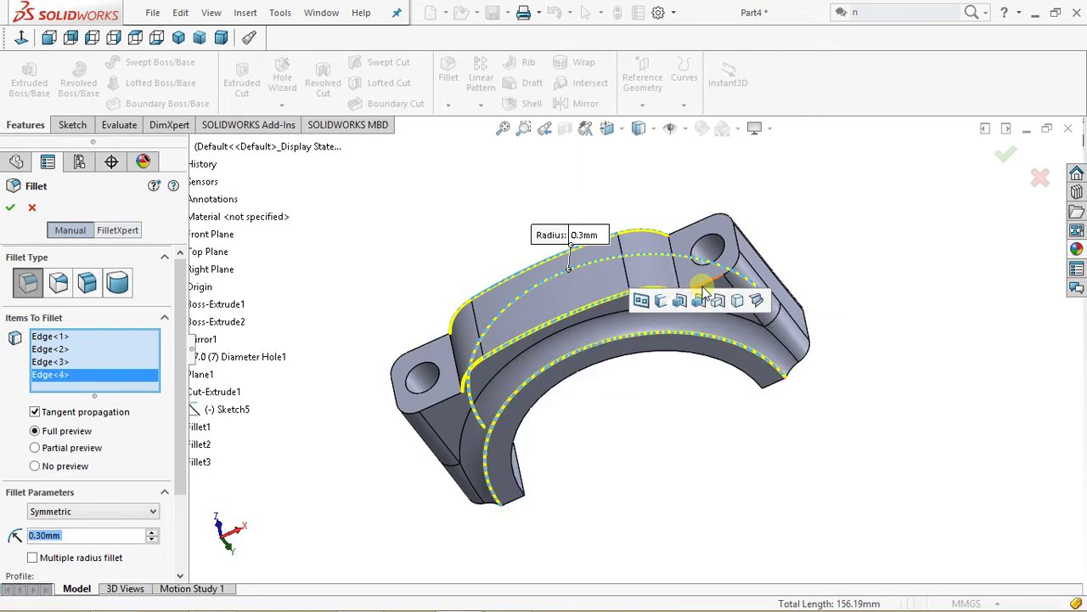
left_click(741, 285)
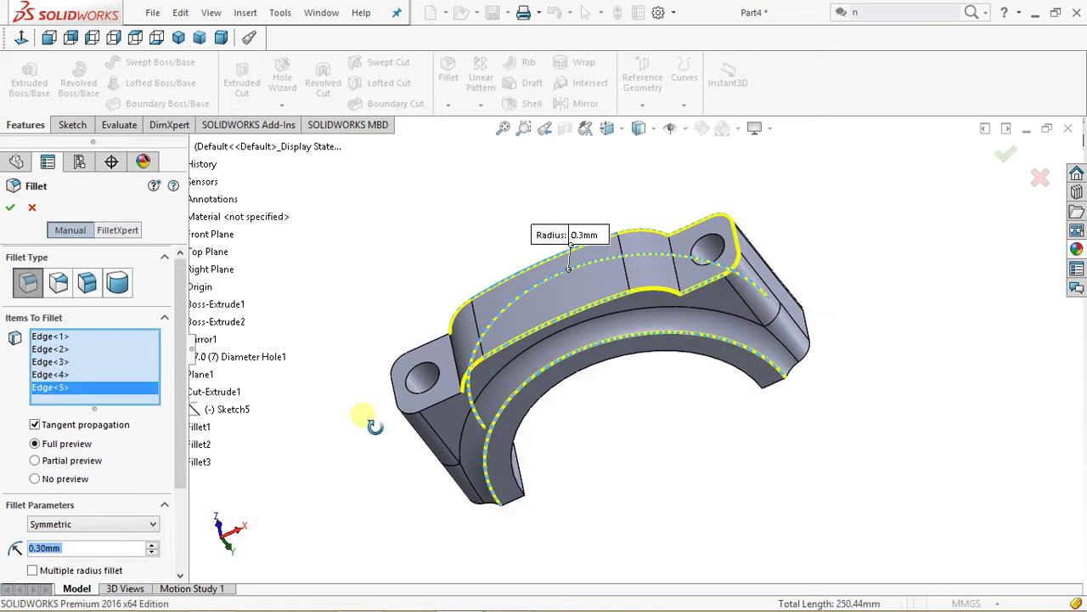
middle_click_drag(365, 416, 377, 403)
left_click(415, 411)
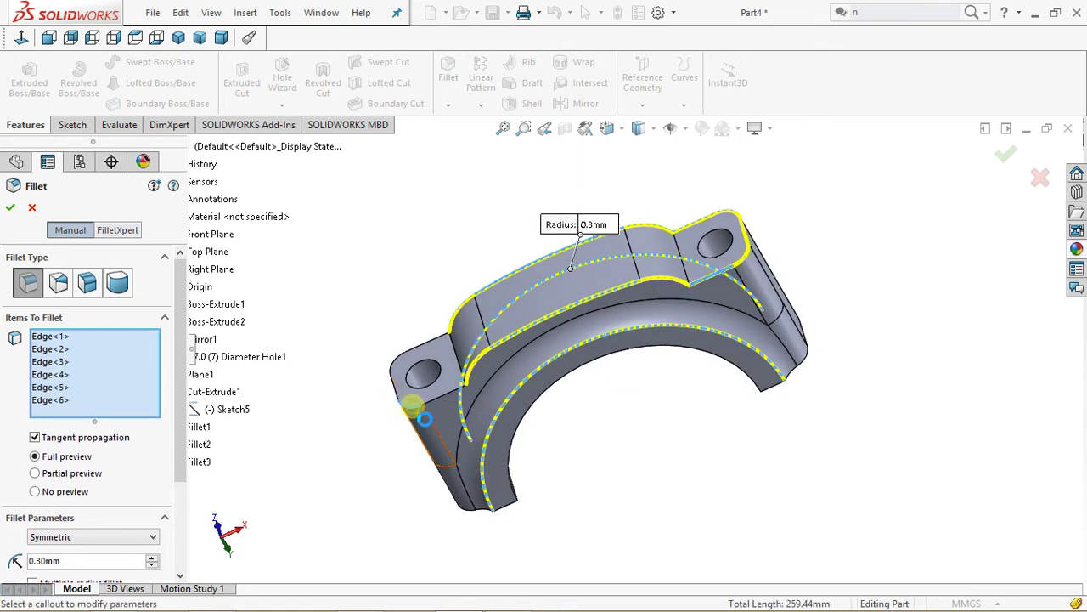
left_click(10, 207)
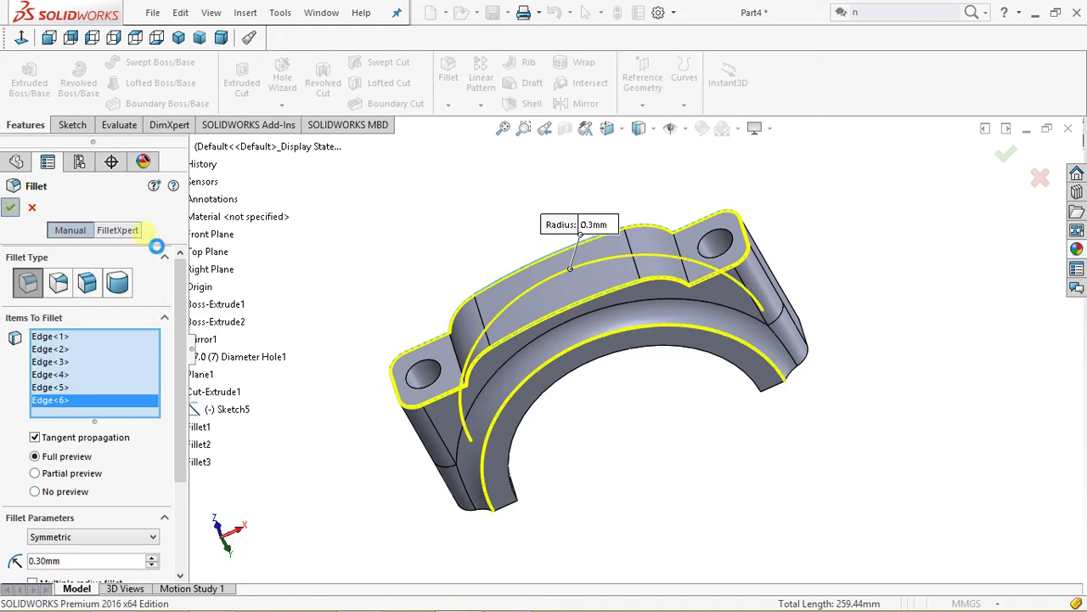
middle_click_drag(383, 273, 430, 348)
scroll(430, 347, "up", 1)
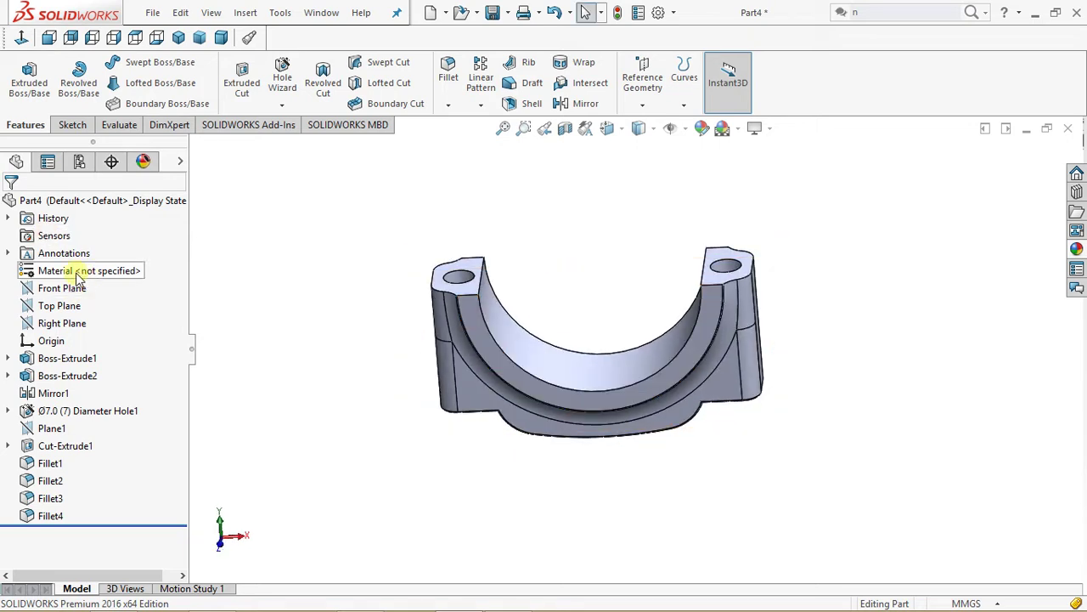
Assign the 1060 Alloy material from the Aluminium Alloys category of the SOLIDWORKS Materials library to the cap
right_click(77, 273)
left_click(140, 286)
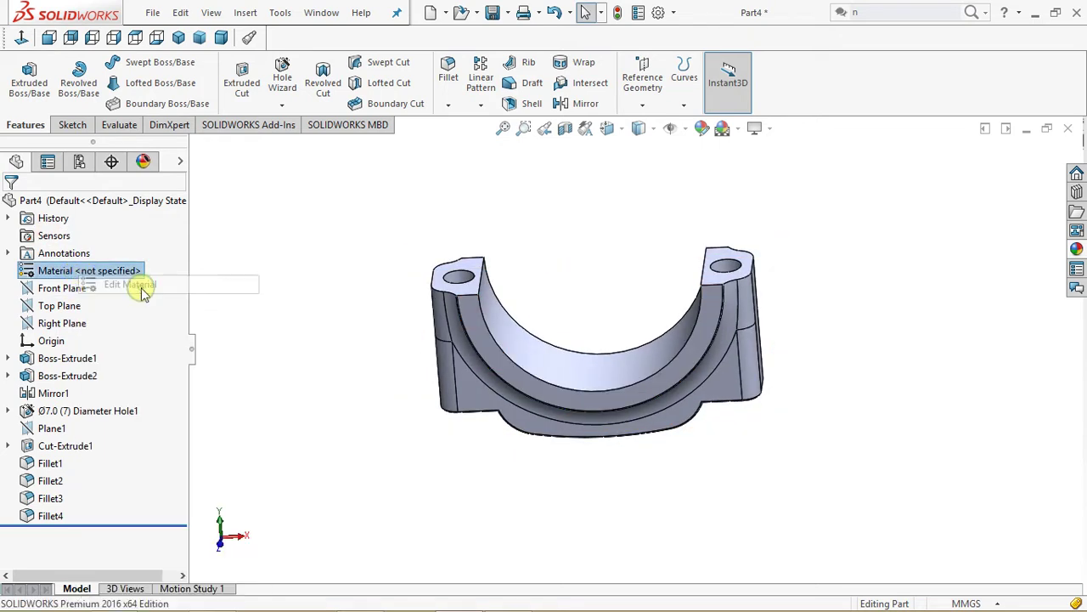
left_click(265, 124)
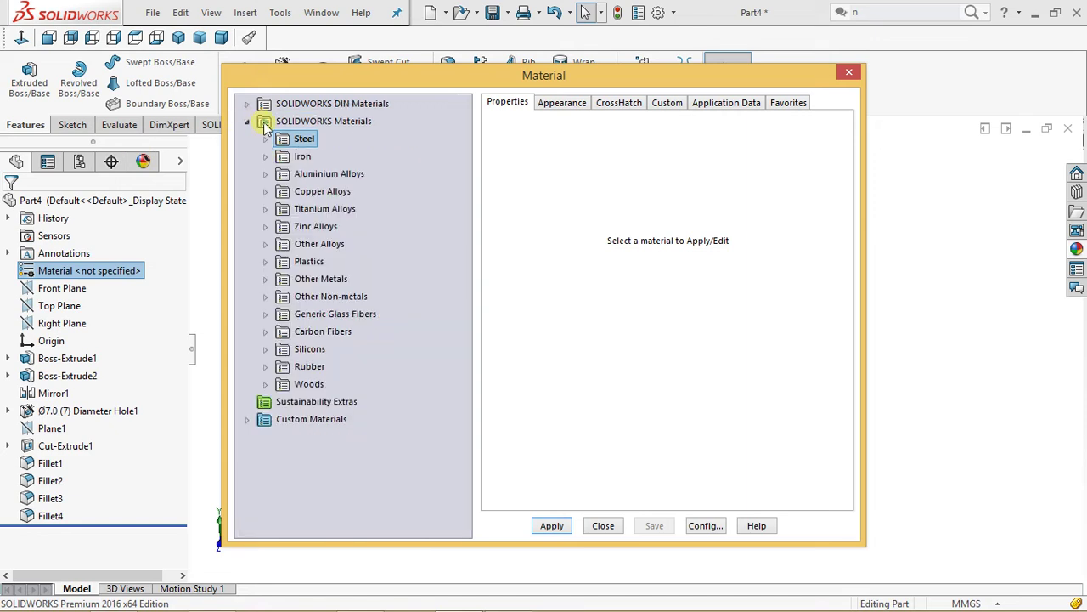
left_click(264, 174)
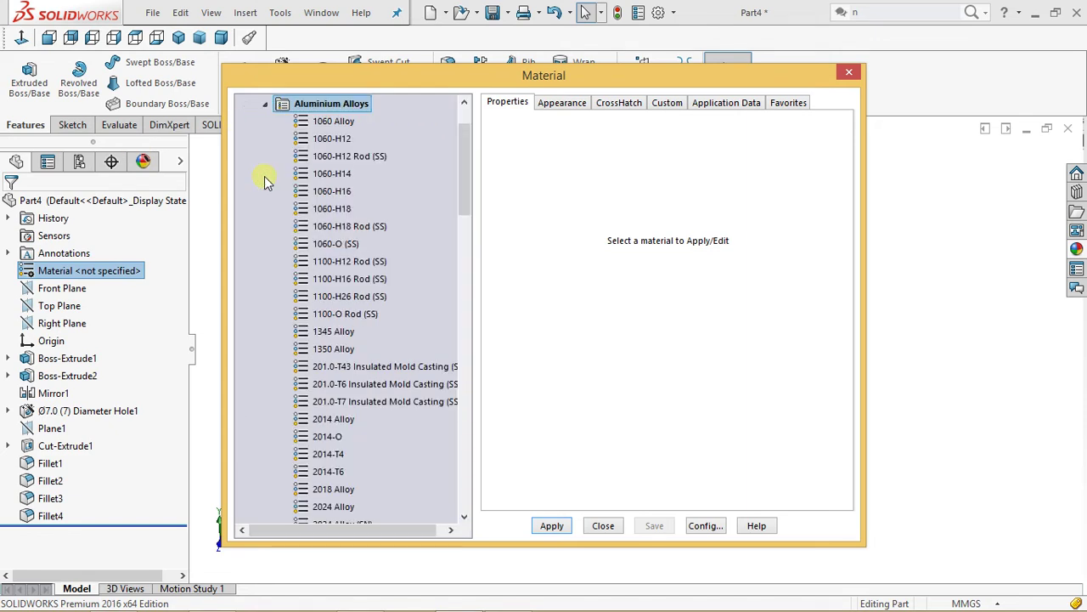
left_click(271, 106)
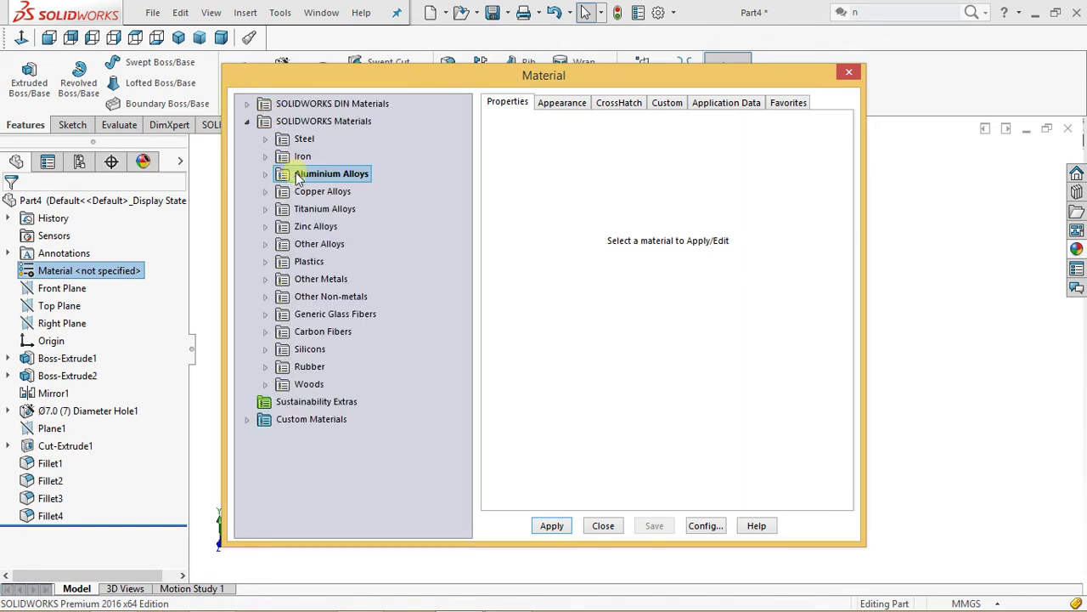
left_click(269, 176)
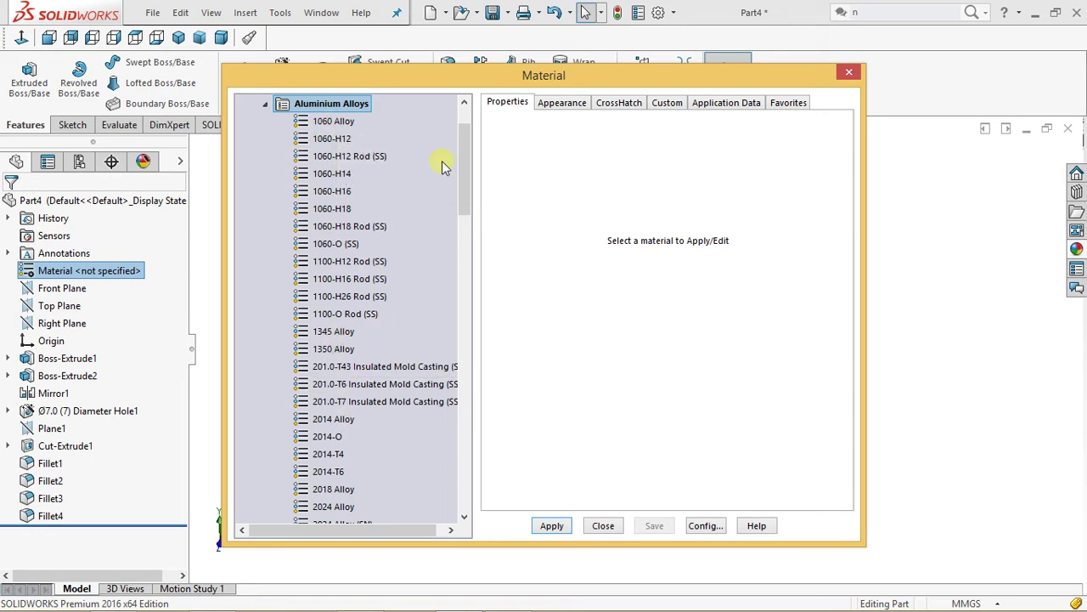
left_click_drag(461, 152, 488, 139)
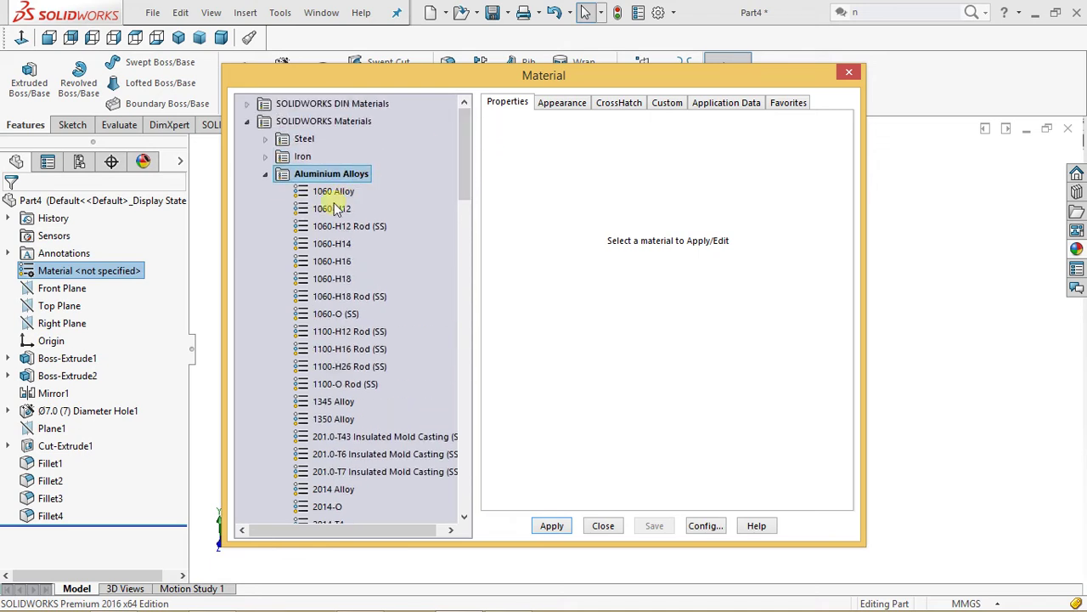
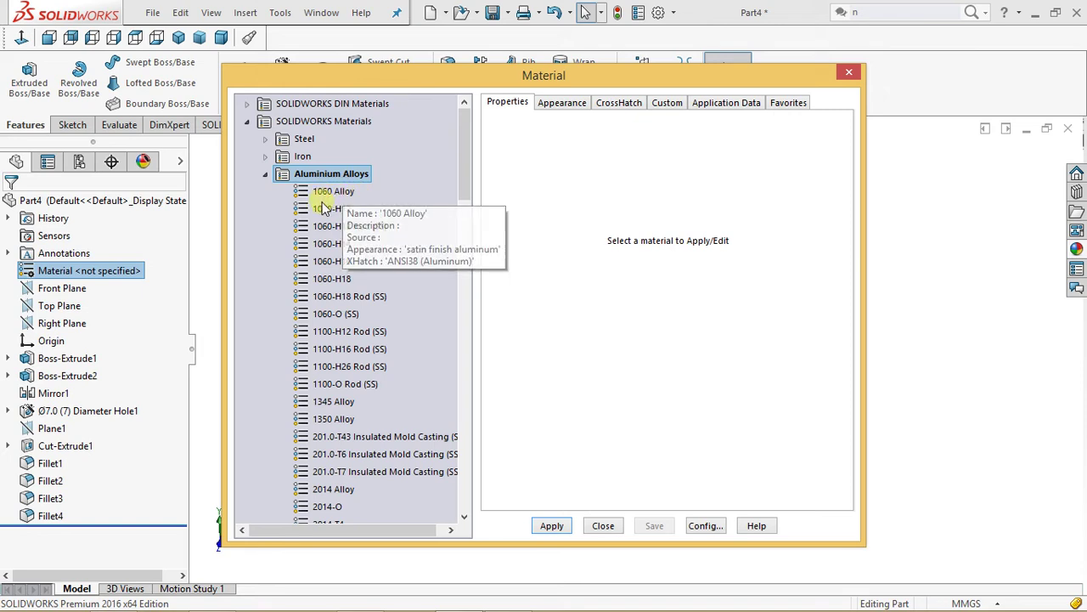
left_click(323, 200)
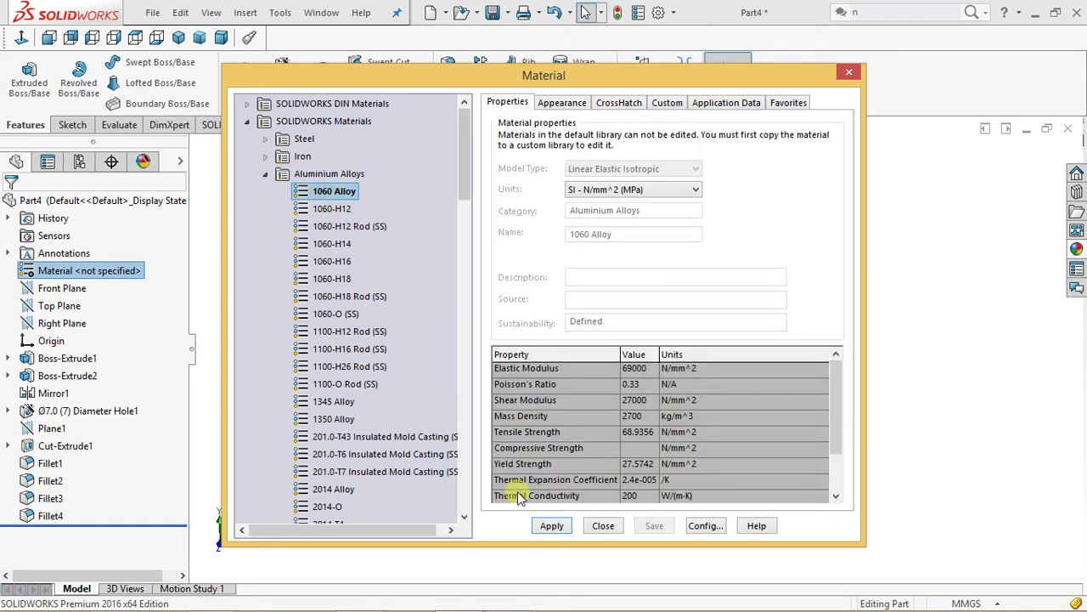
left_click(550, 526)
left_click(603, 526)
middle_click_drag(517, 439, 518, 311)
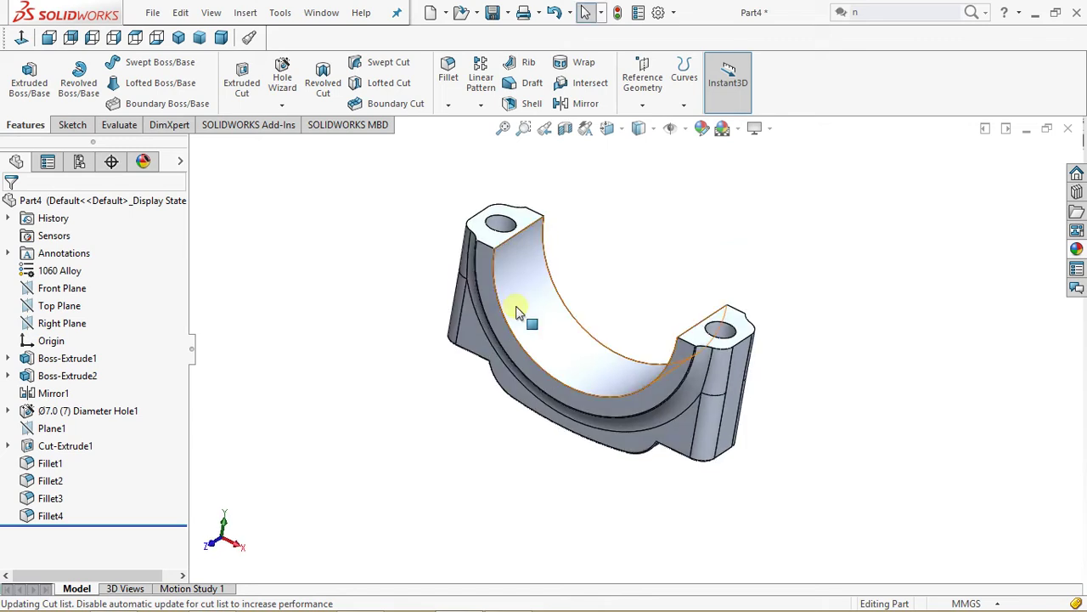
Change the whole cap's satin finish aluminum appearance to a light orange colour
left_click(702, 130)
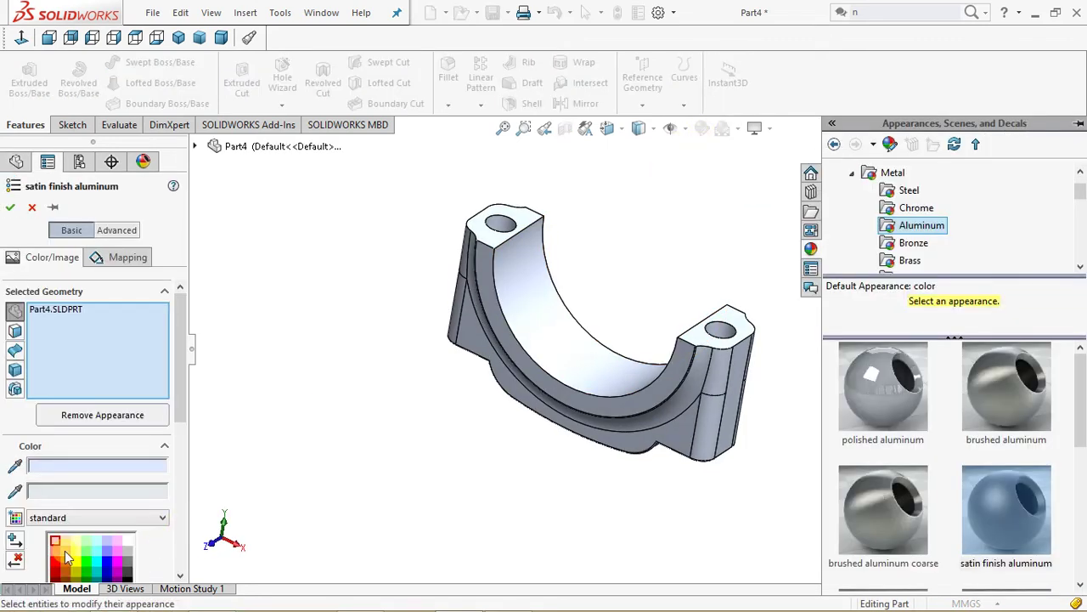
left_click(66, 553)
middle_click_drag(544, 348, 441, 324)
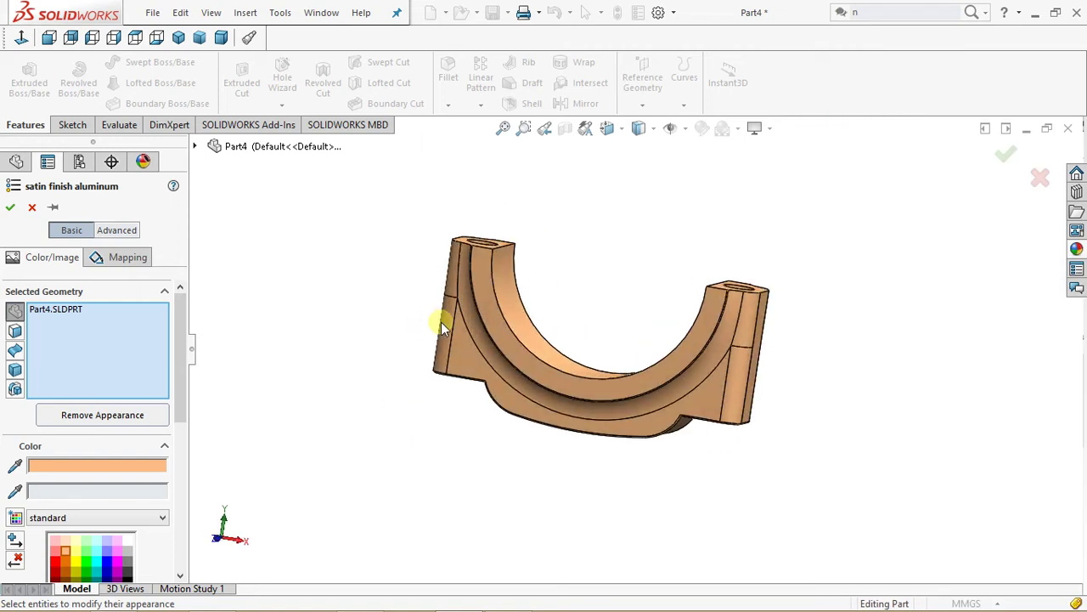
left_click(10, 208)
middle_click_drag(490, 529, 493, 519)
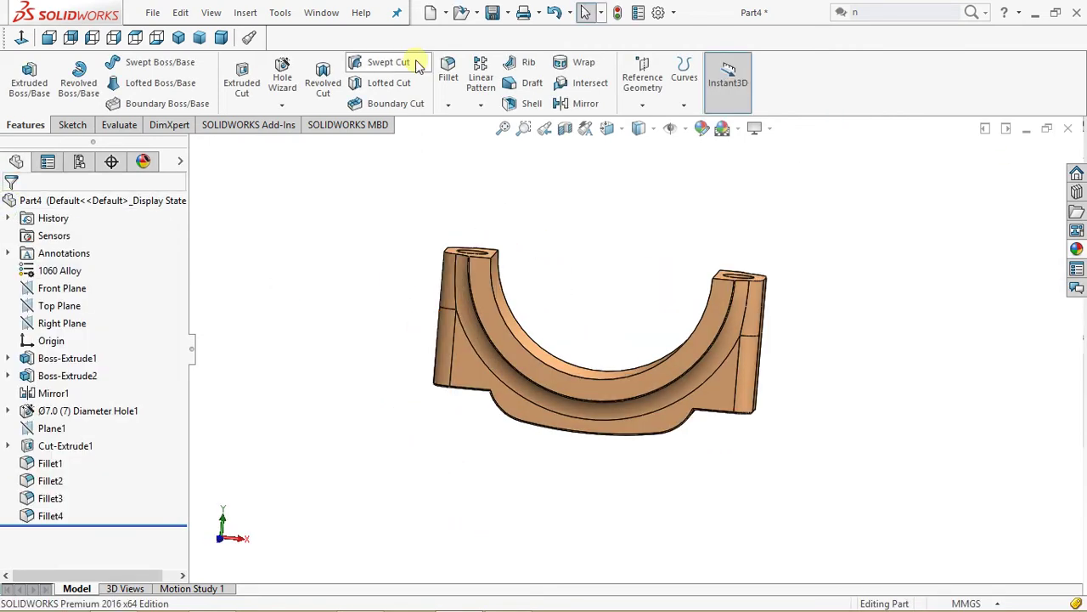
left_click(492, 13)
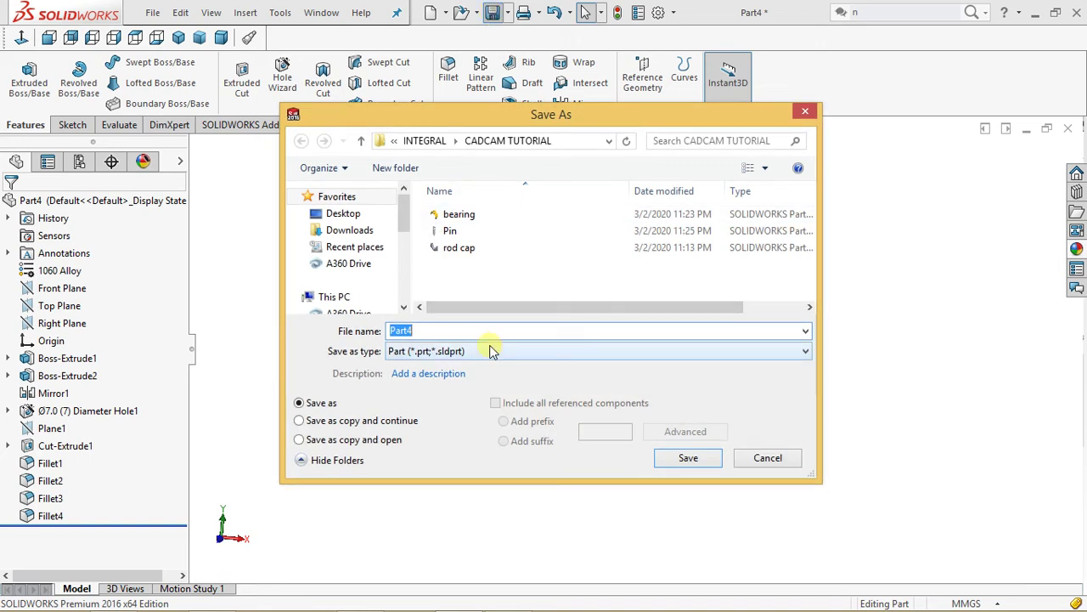
type("rod cap")
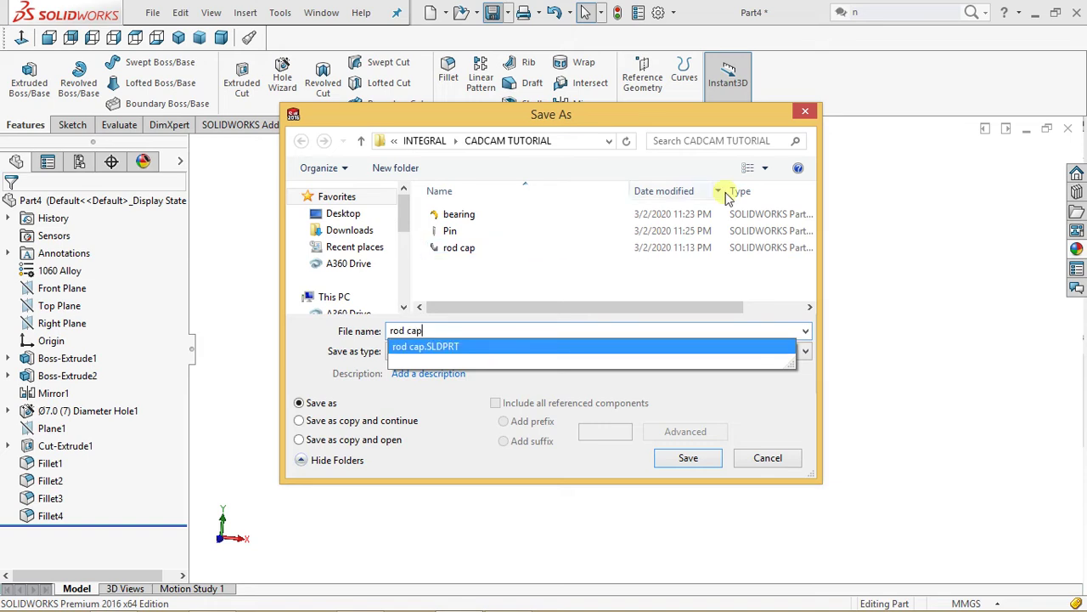
left_click(768, 460)
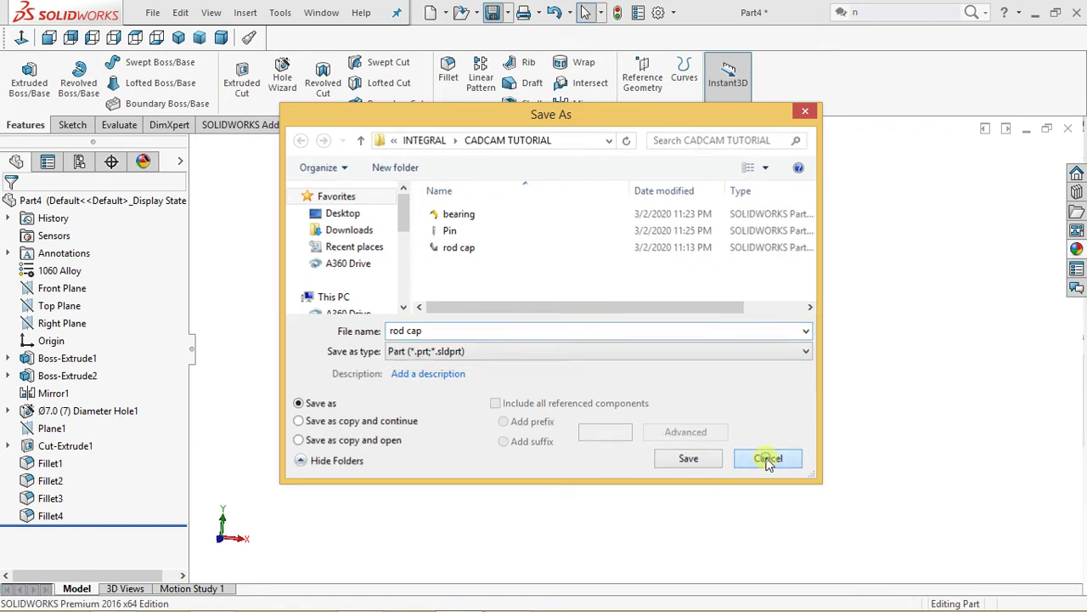
middle_click_drag(399, 377, 381, 354)
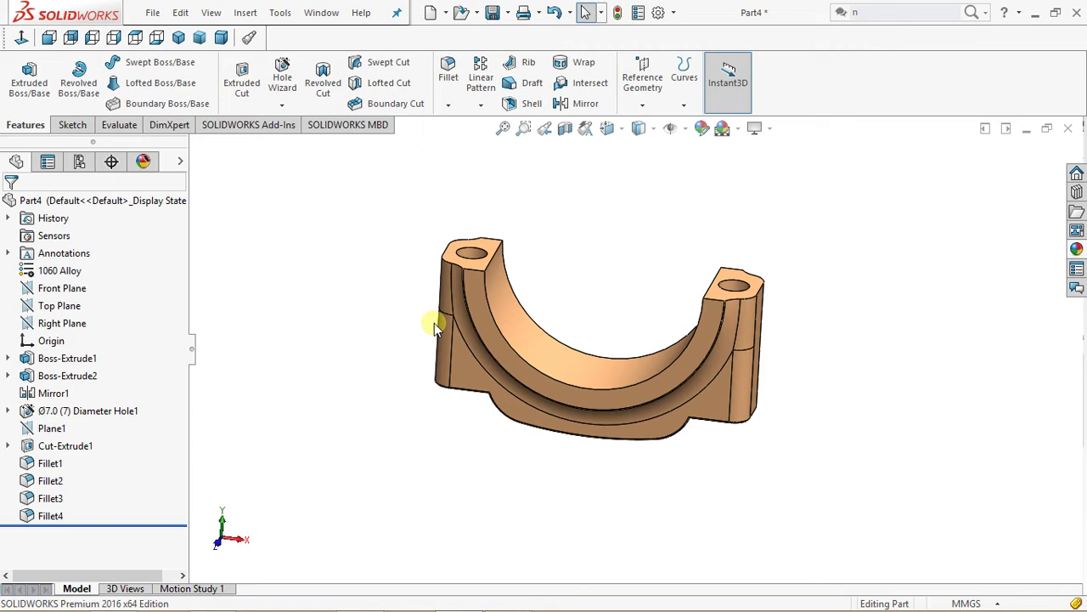
Create a new part document, and open the recent bearing part to examine the half-ring's inner groove and hole
key("ctrl+n")
left_click(357, 391)
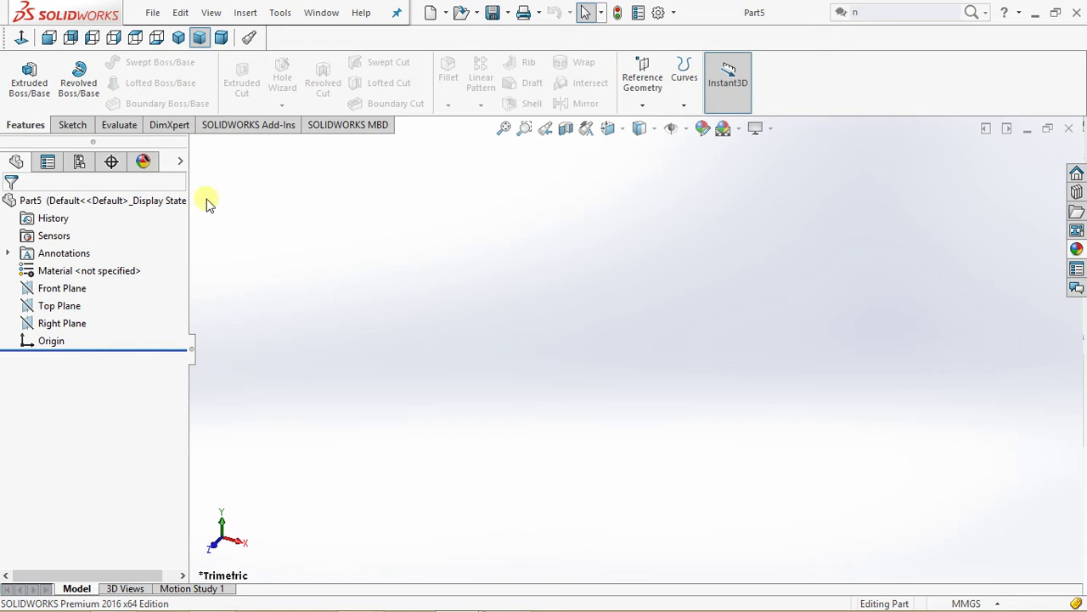
left_click(152, 10)
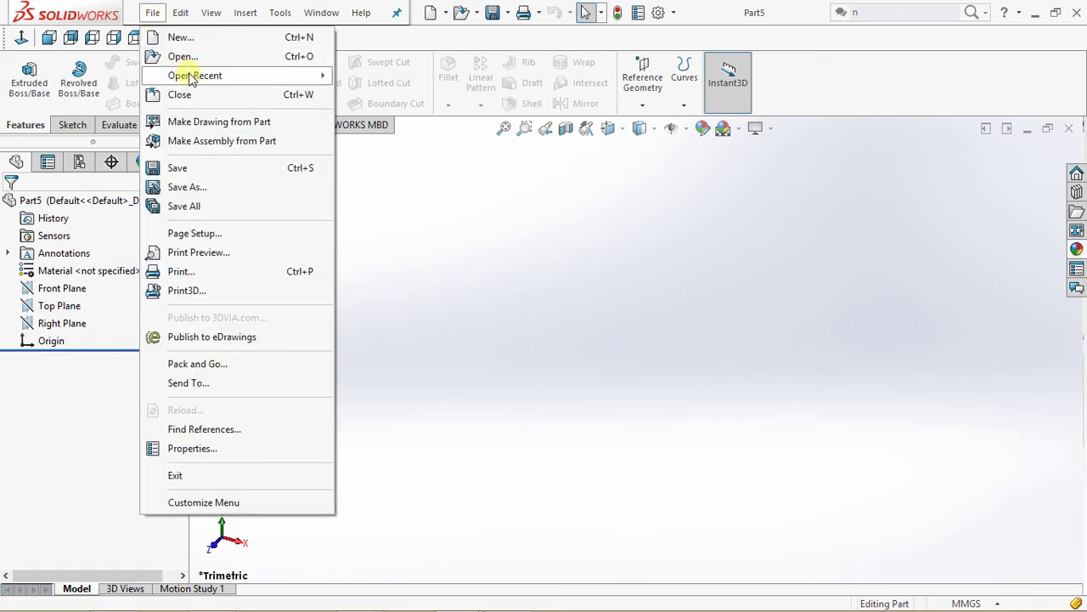
mouse_move(191, 77)
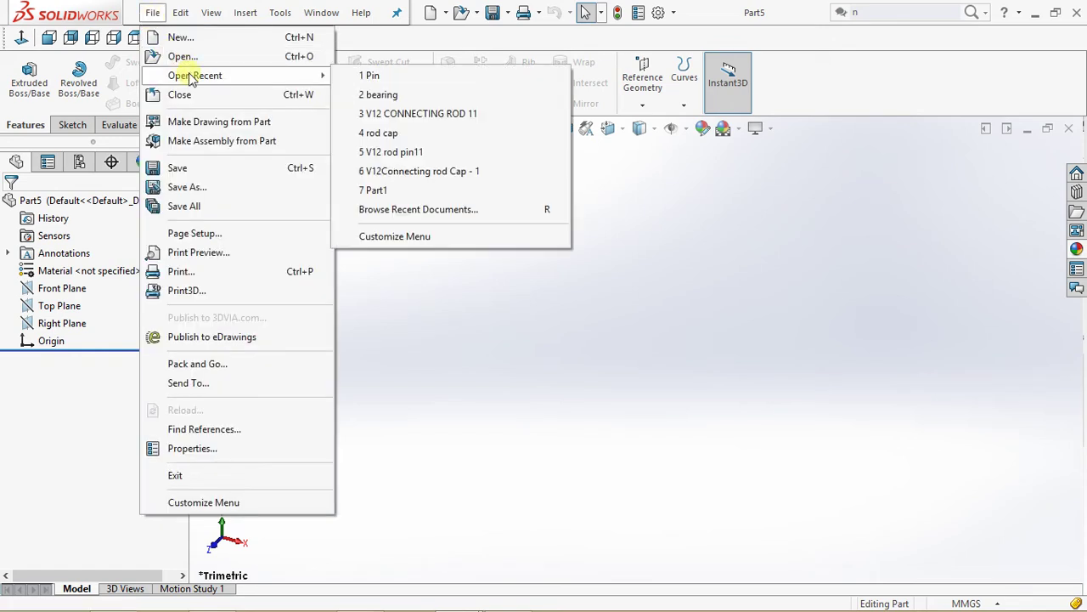
left_click(388, 95)
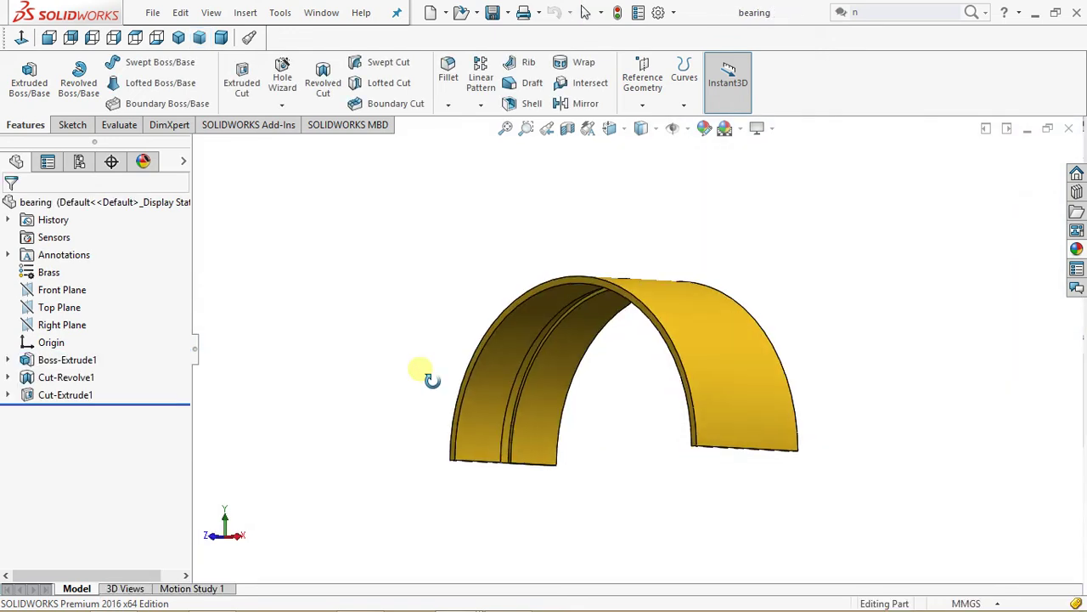
middle_click_drag(424, 376, 510, 293)
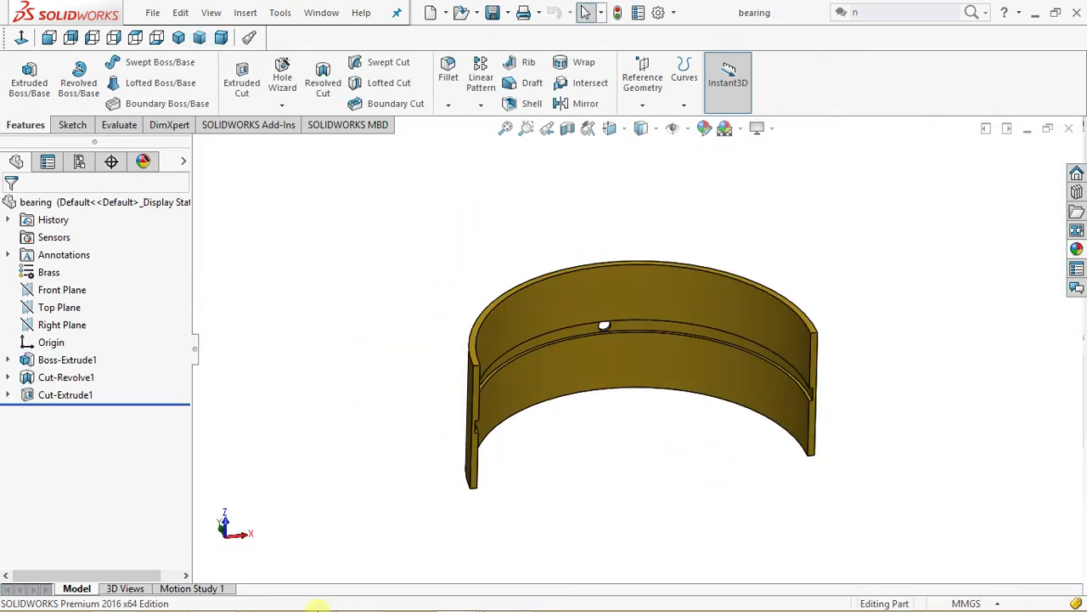
mouse_move(348, 588)
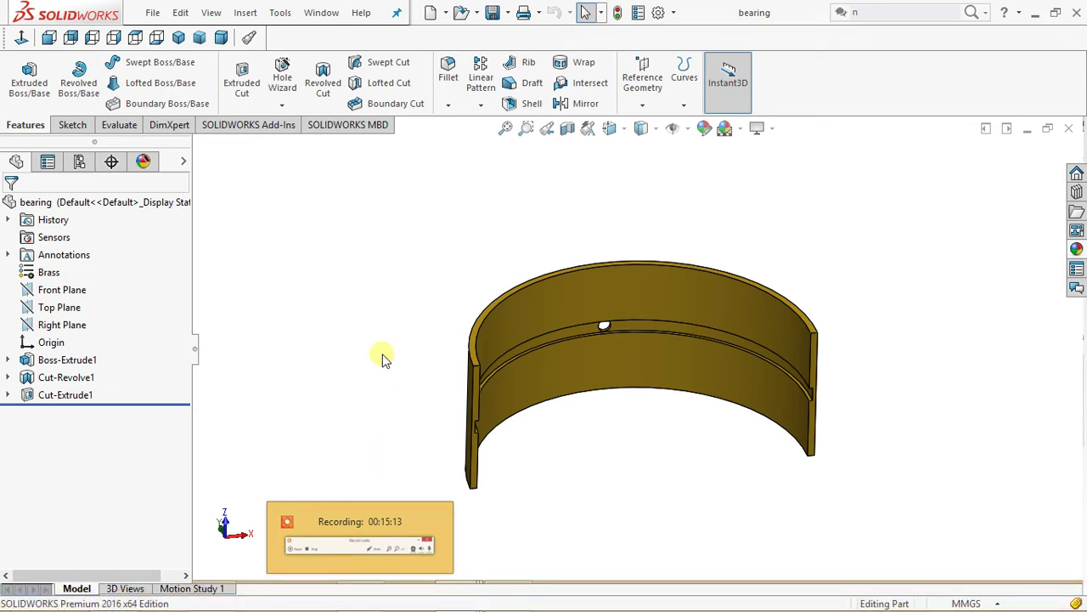
Create a new part document and switch its background scene to plain white
key("ctrl+n")
left_click(358, 393)
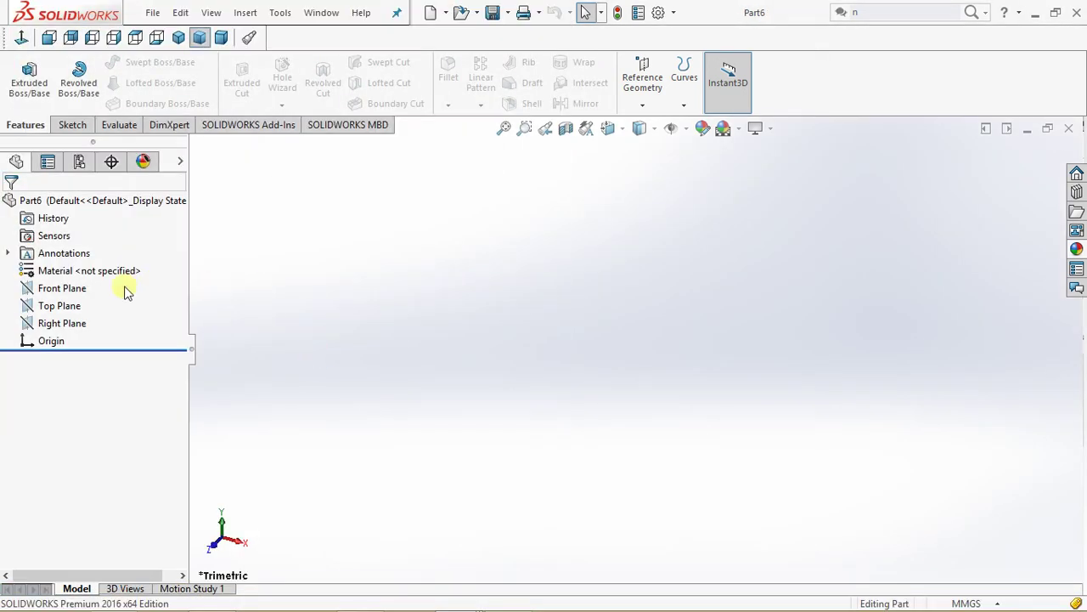
left_click(737, 129)
left_click(765, 49)
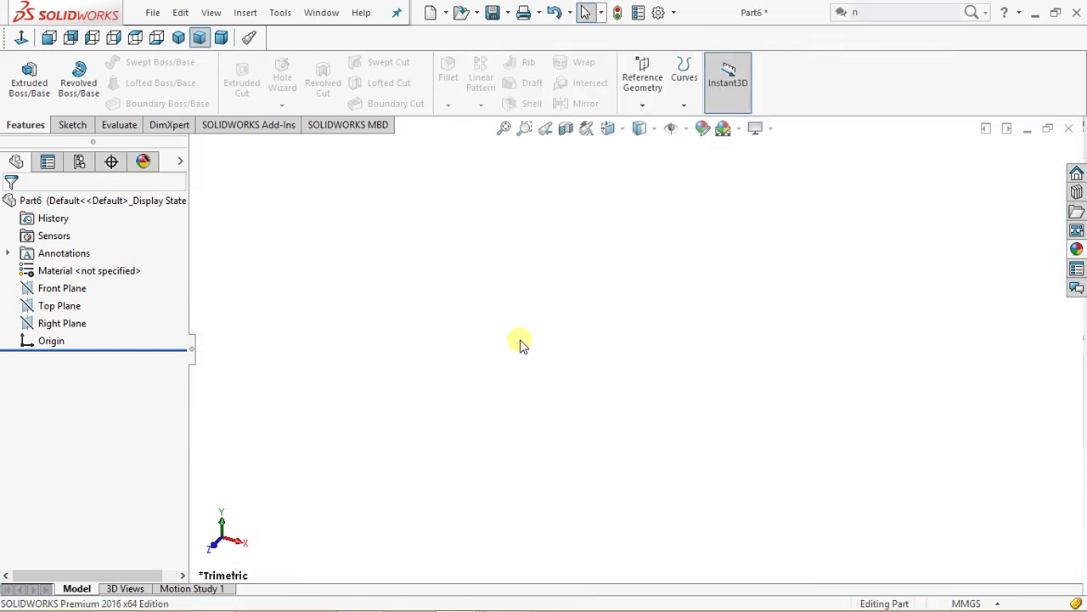
Start a sketch on the Front Plane and draw a 50 mm diameter circle centred on the origin
left_click(55, 288)
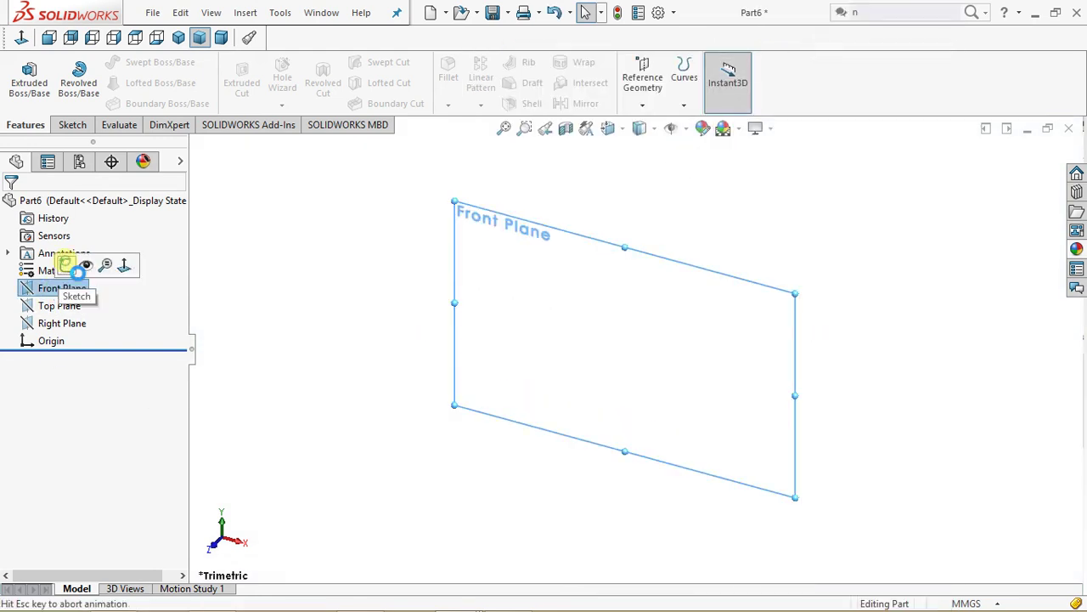
left_click(69, 264)
left_click(136, 64)
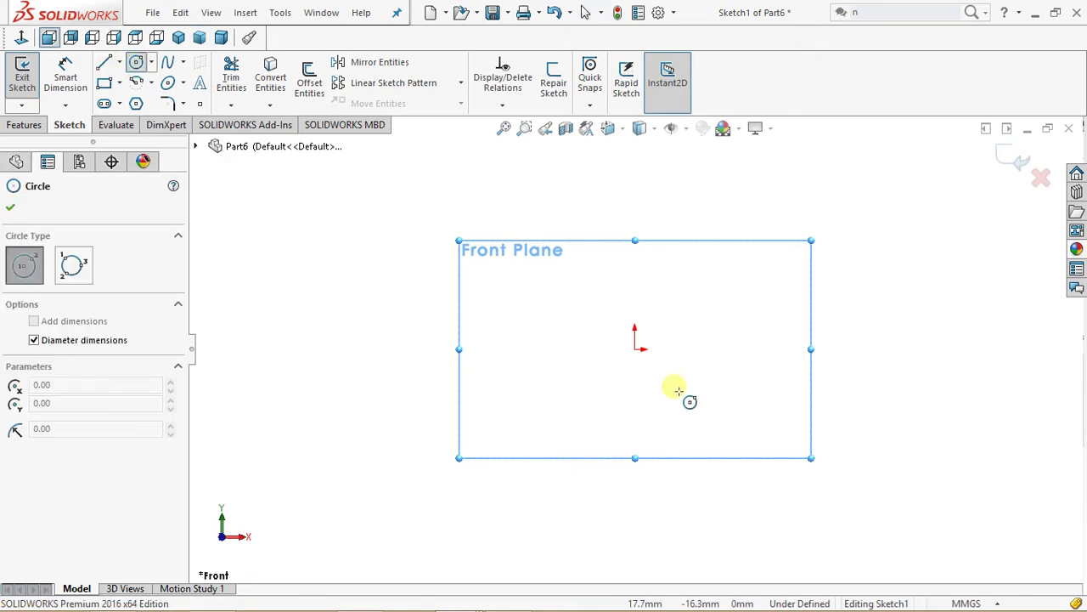
left_click(635, 348)
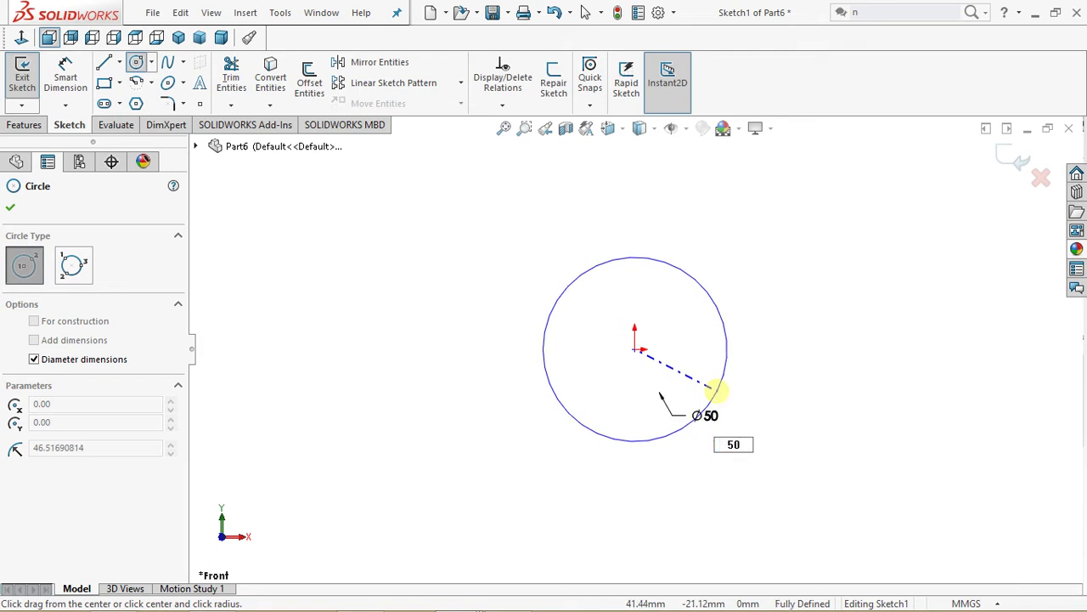
key("Return")
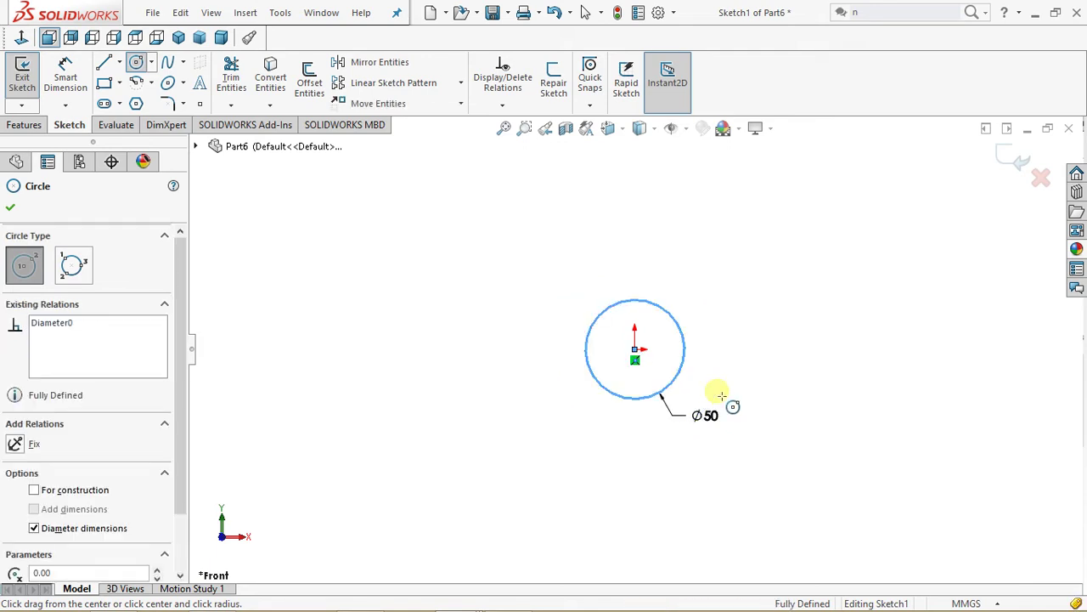
Offset the 50 mm circle inward by 1 mm to form a thin ring profile
left_click(503, 129)
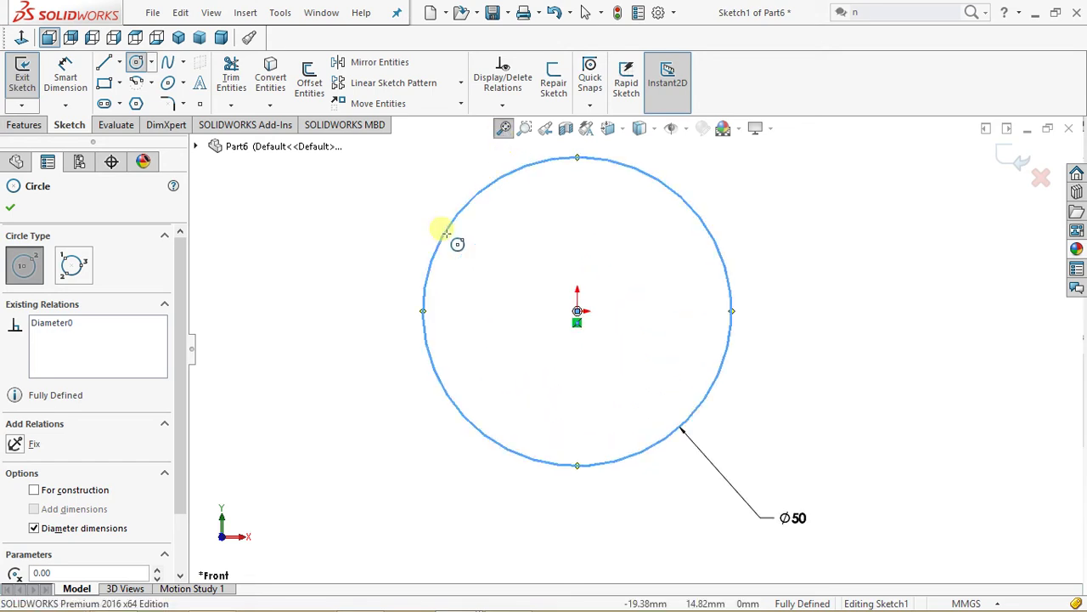
left_click(311, 95)
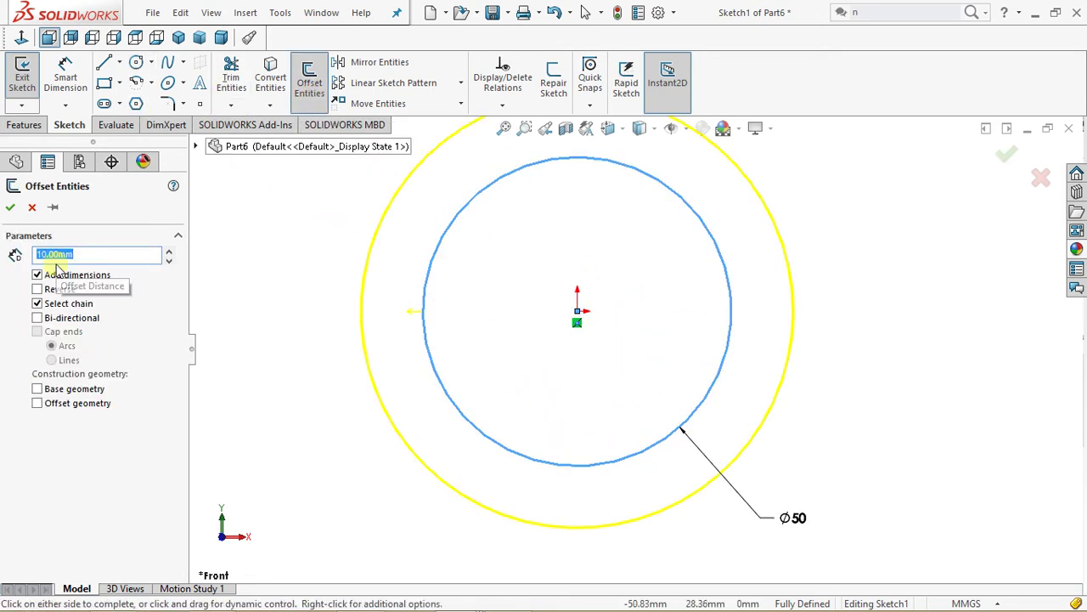
type("1")
key("Return")
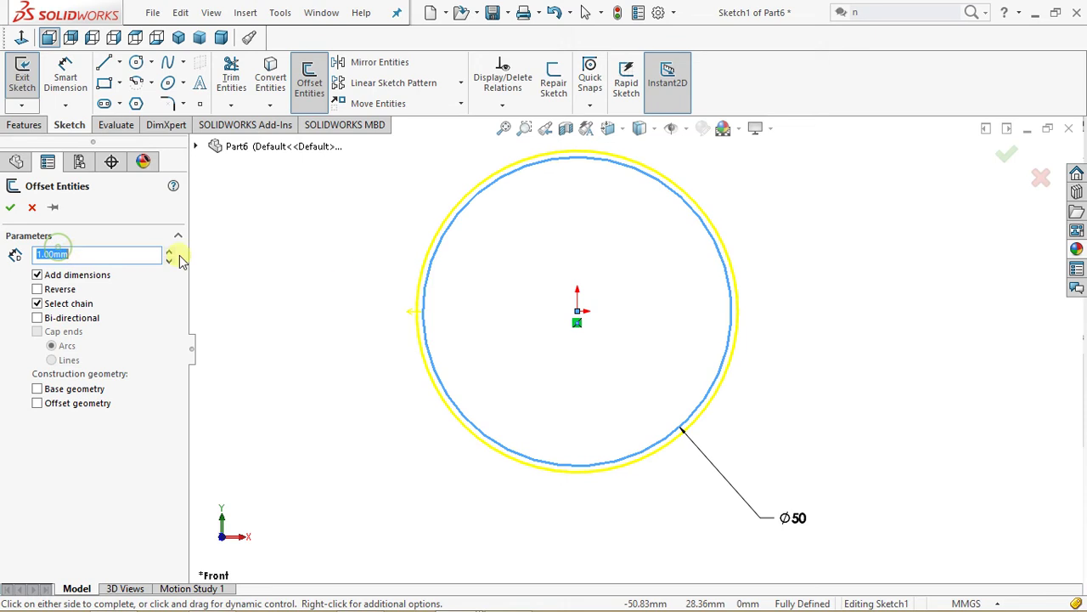
left_click(46, 289)
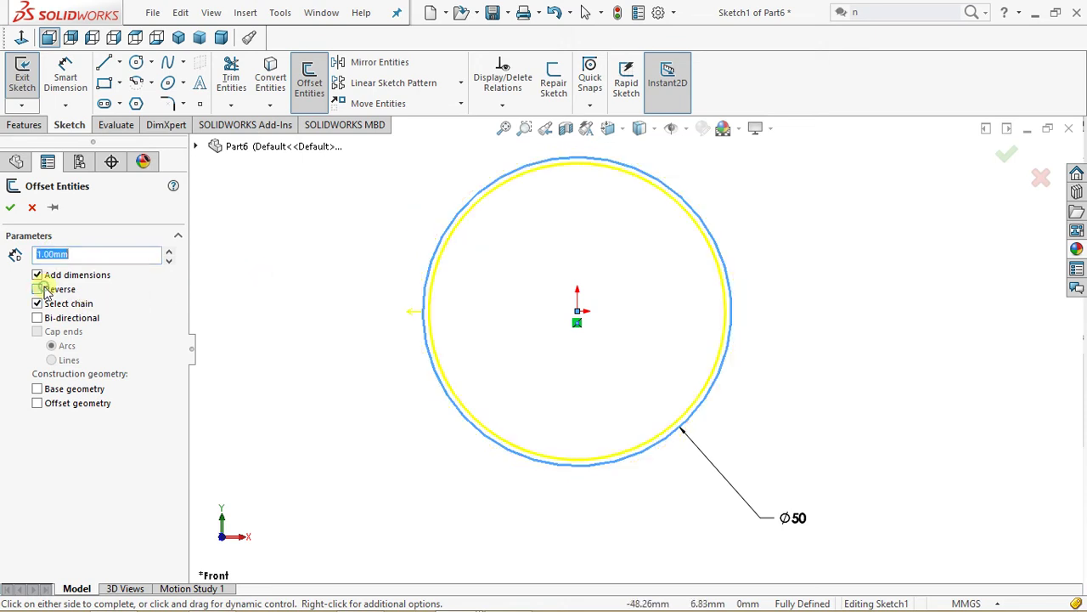
left_click(11, 208)
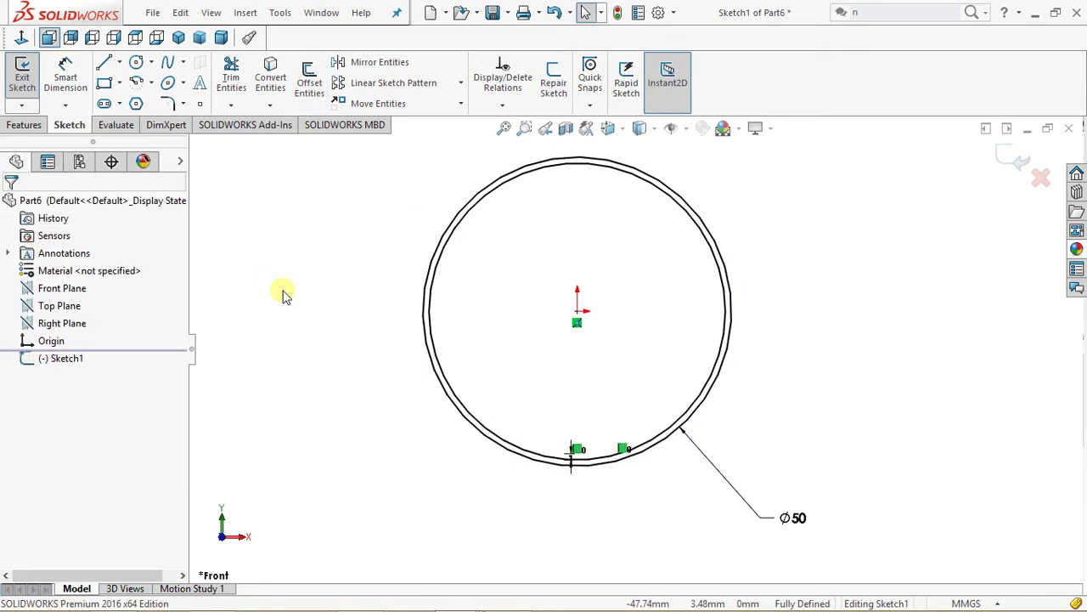
Draw a horizontal line through the origin, joining the two opposite side quadrant points of the outer circle
left_click(105, 65)
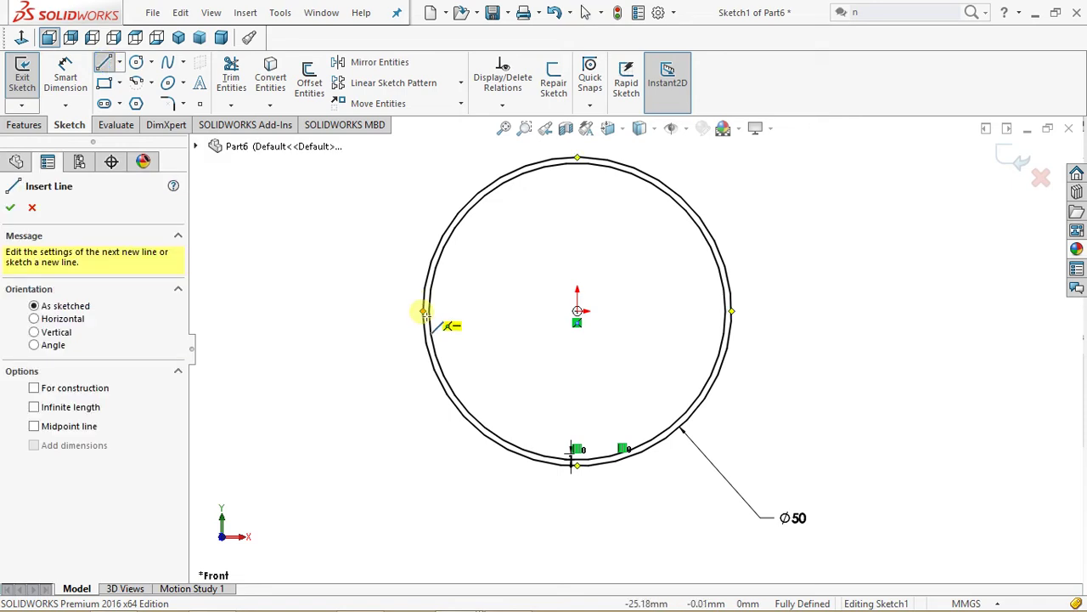
left_click(425, 312)
left_click(731, 312)
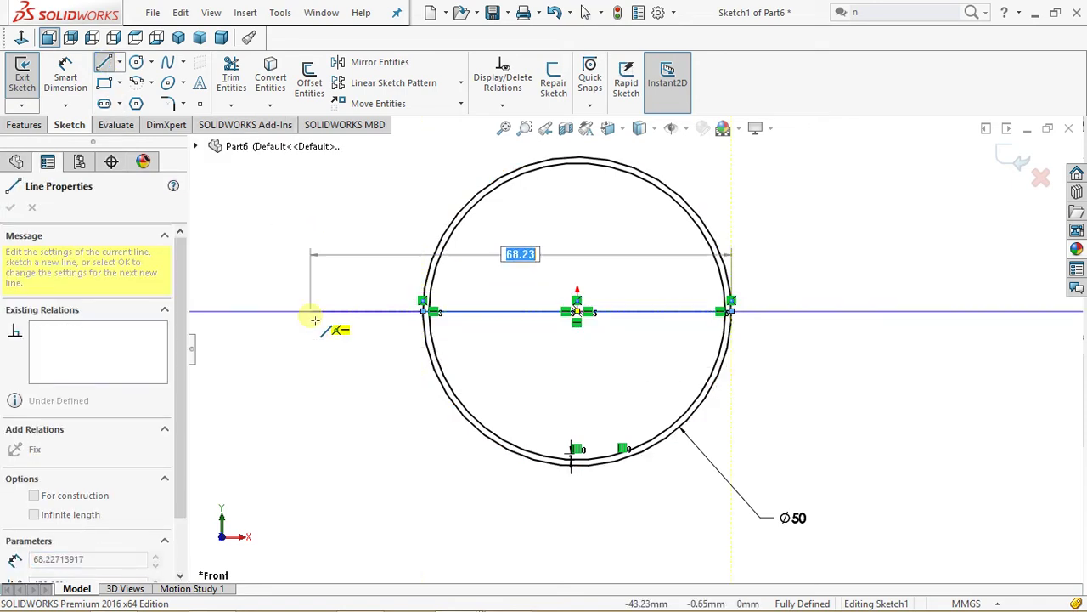
Trim away the lower halves of both circles and the line's middle portion, leaving a closed upper half-ring profile
key("Escape")
key("Escape")
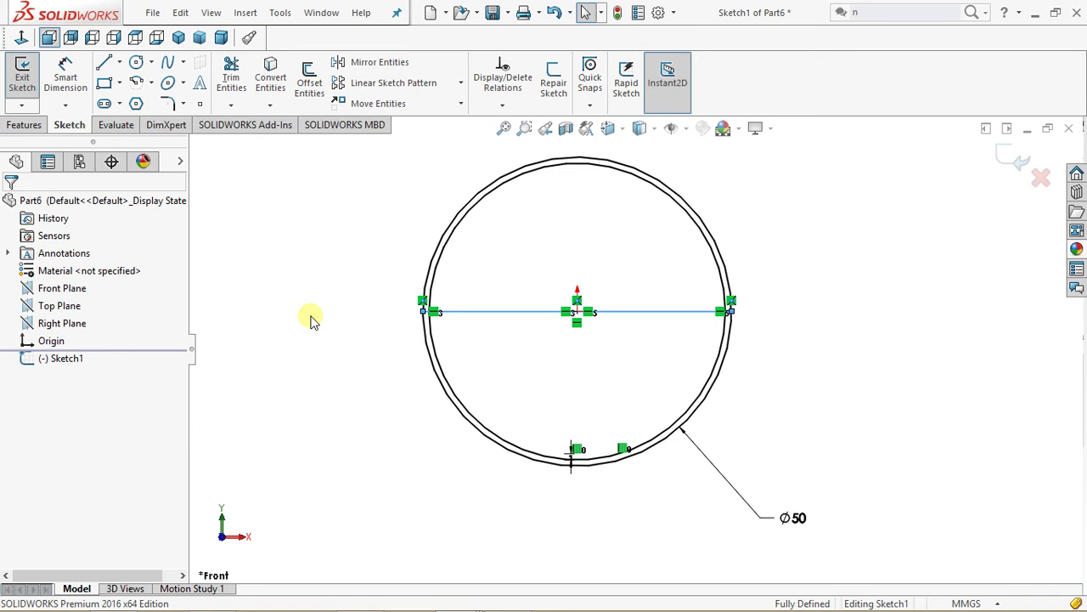
left_click(231, 79)
mouse_move(365, 418)
left_mouse_down()
mouse_move(572, 258)
mouse_move(633, 342)
left_mouse_up()
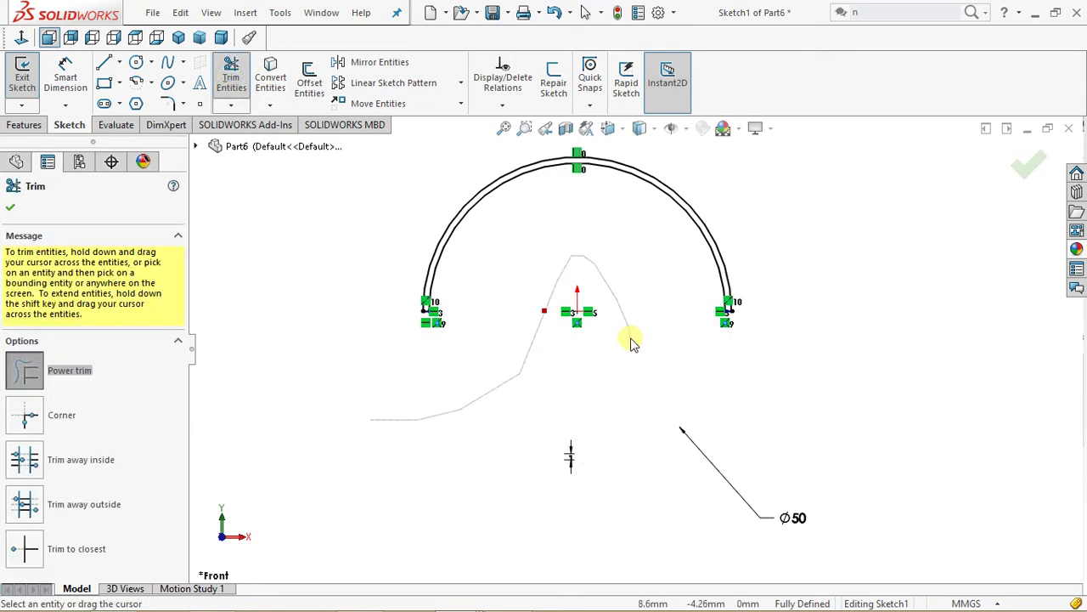
left_click(12, 207)
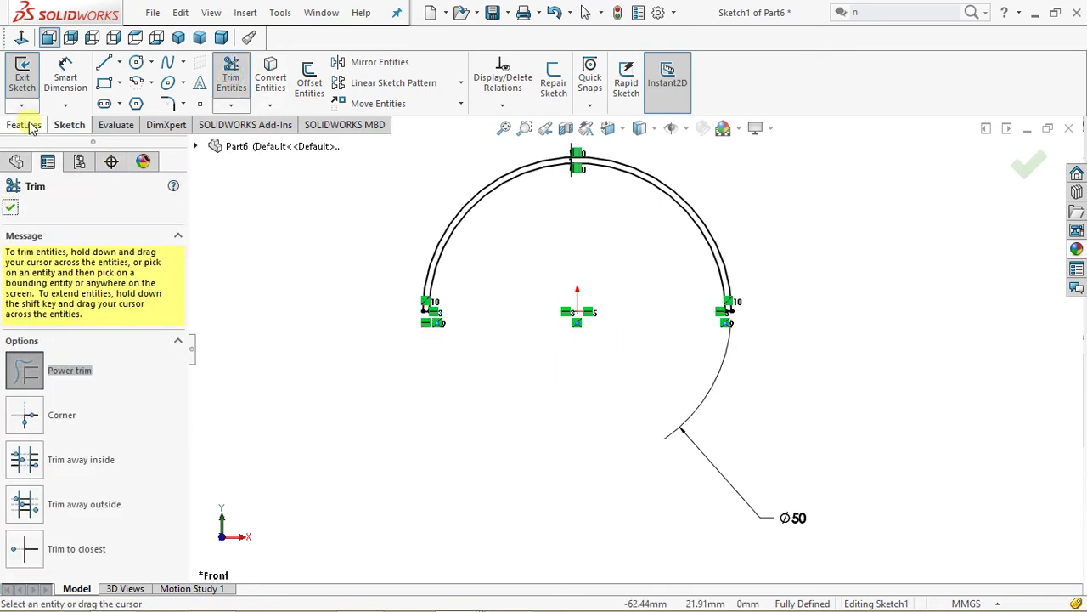
Extrude the half-ring profile 20 mm as a blind boss
left_click(26, 125)
left_click(29, 81)
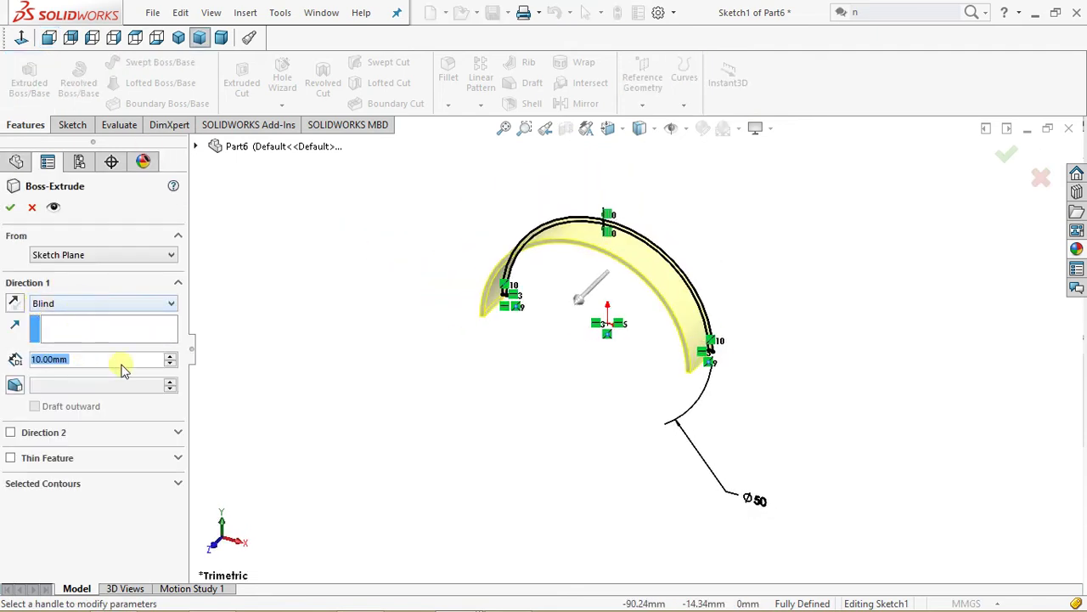
left_click(171, 357)
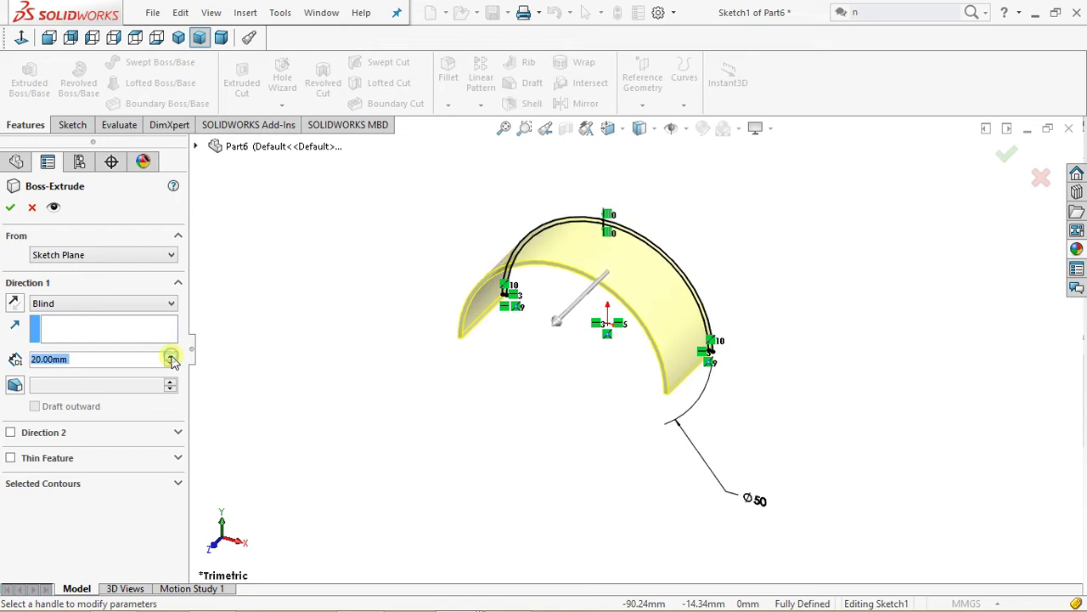
left_click(12, 208)
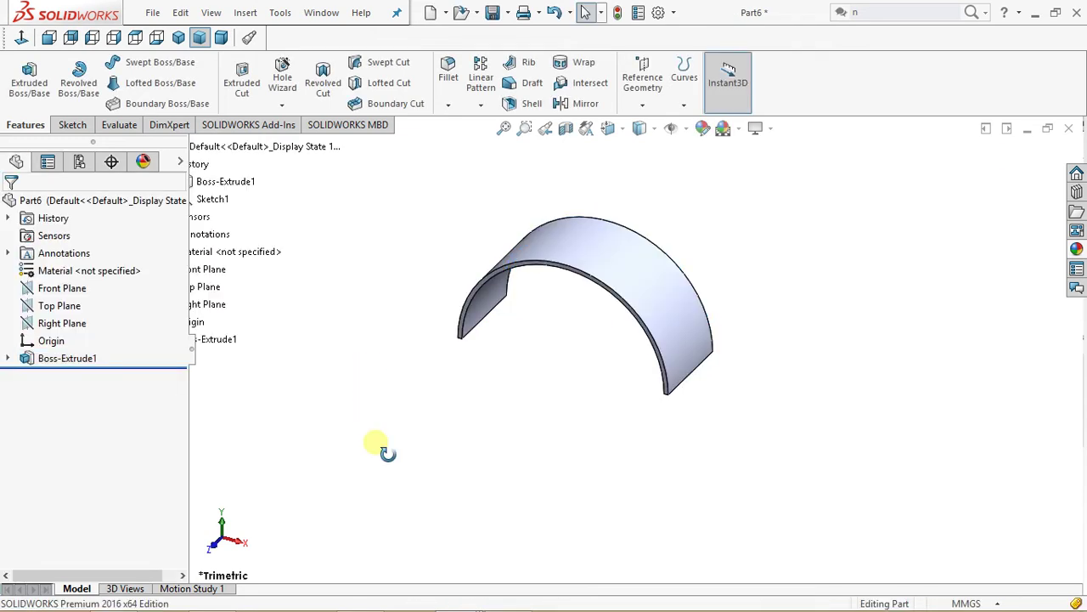
Start a sketch on the half ring's narrow flat end face at the left leg
middle_click_drag(386, 453, 418, 236)
middle_click_drag(347, 289, 388, 235)
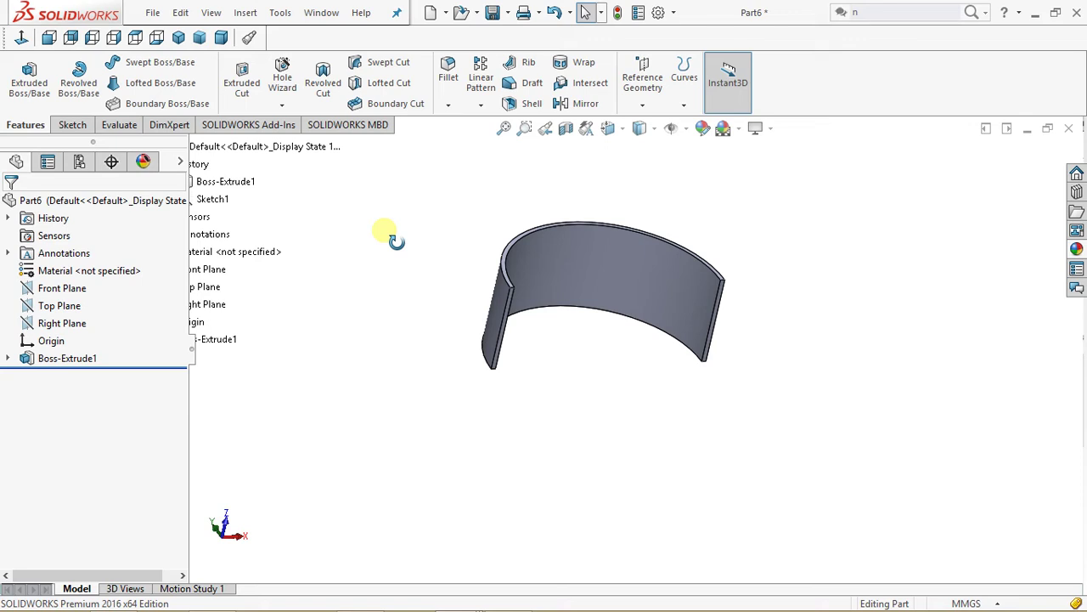
middle_click_drag(510, 272, 466, 344)
scroll(466, 339, "down", 4)
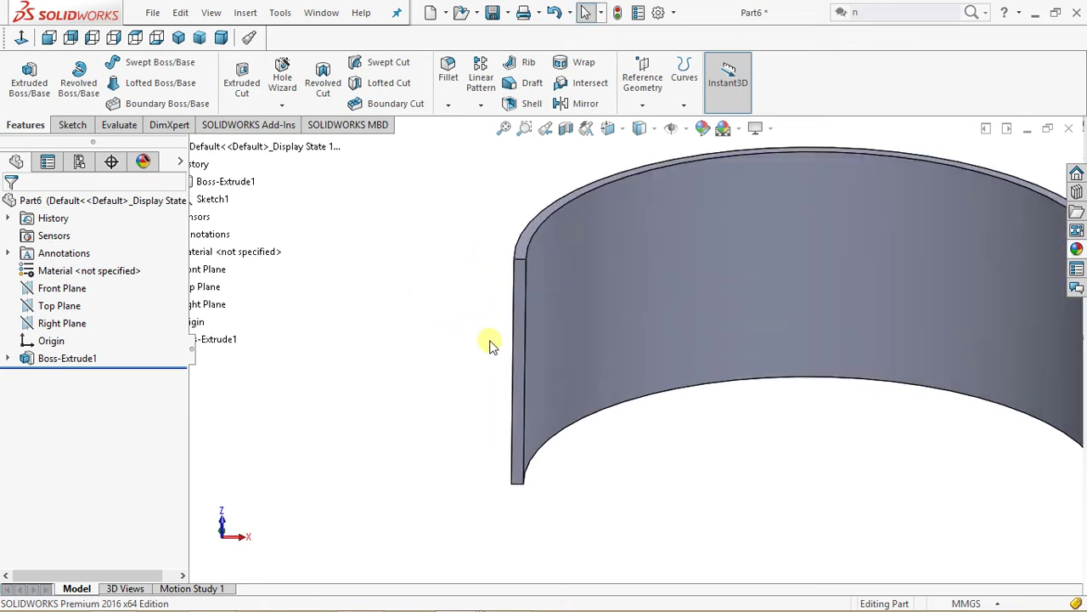
middle_click(533, 298)
mouse_move(493, 298)
middle_mouse_down()
mouse_move(475, 296)
mouse_move(528, 298)
middle_mouse_up()
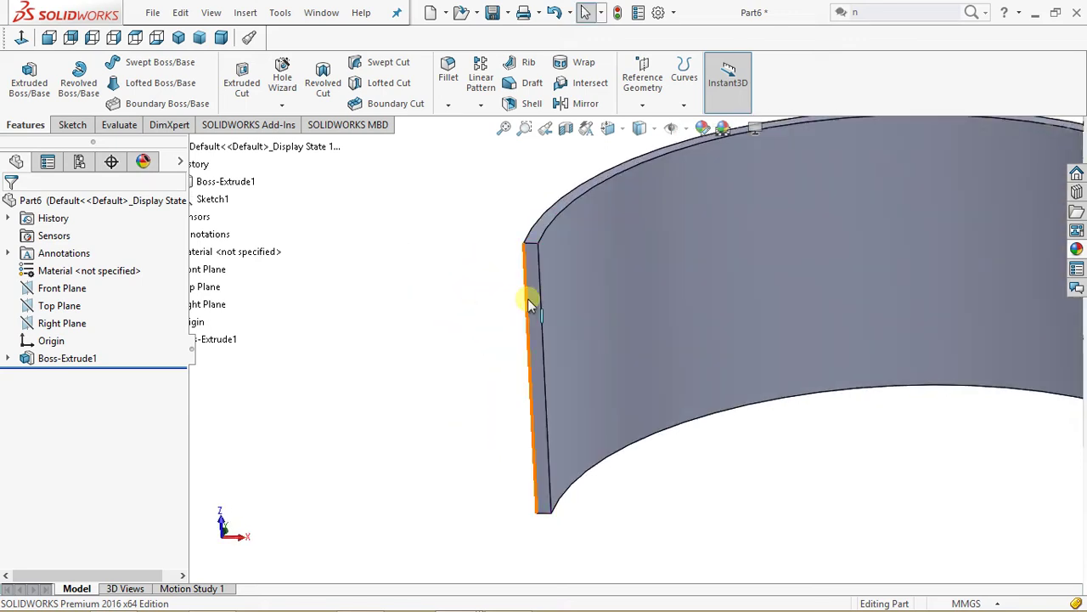
left_click(531, 299)
left_click(594, 252)
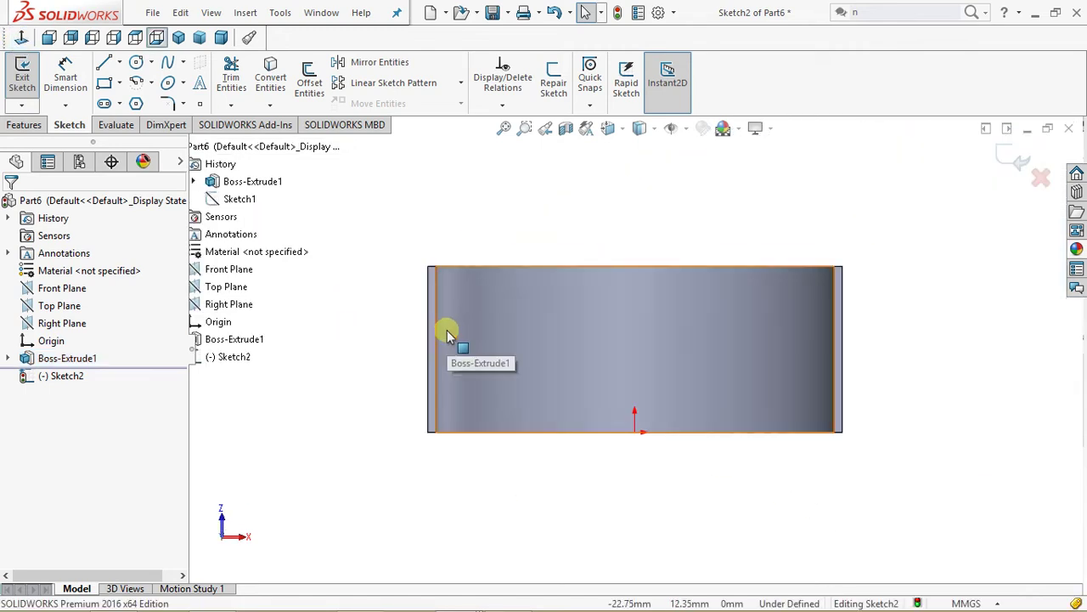
Sketch a small corner rectangle about 1.85 mm tall, straddling the inner edge of the left end face
scroll(446, 340, "down", 2)
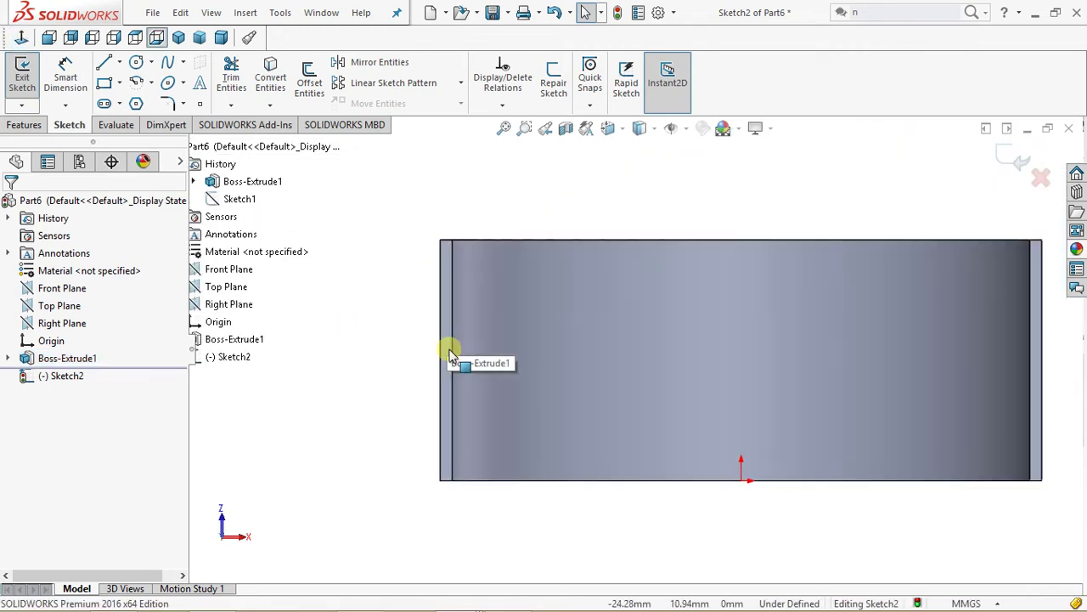
left_click(121, 83)
left_click(112, 101)
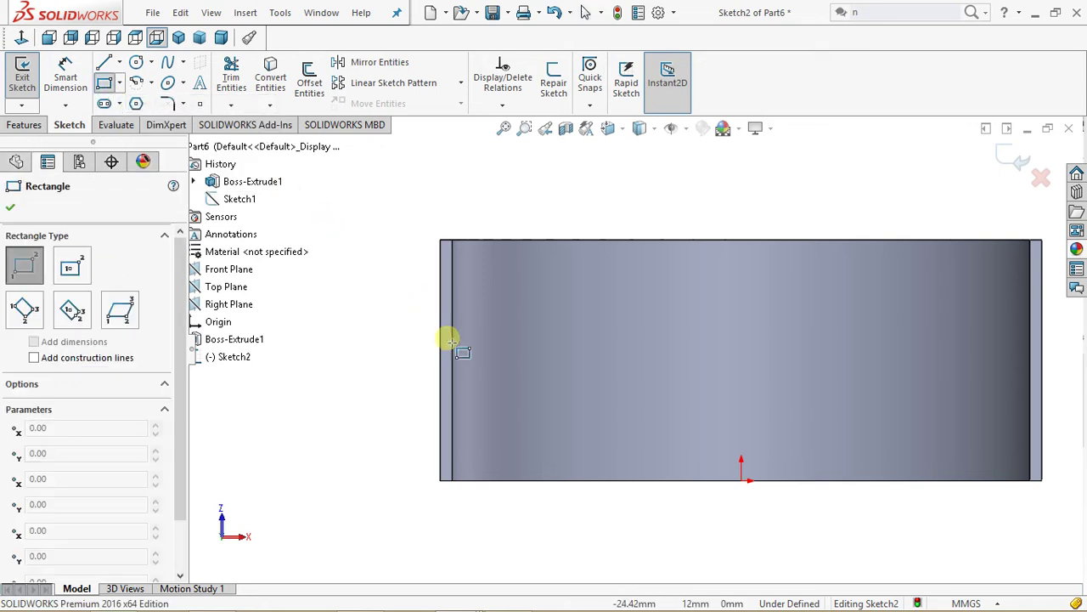
scroll(510, 365, "up", 3)
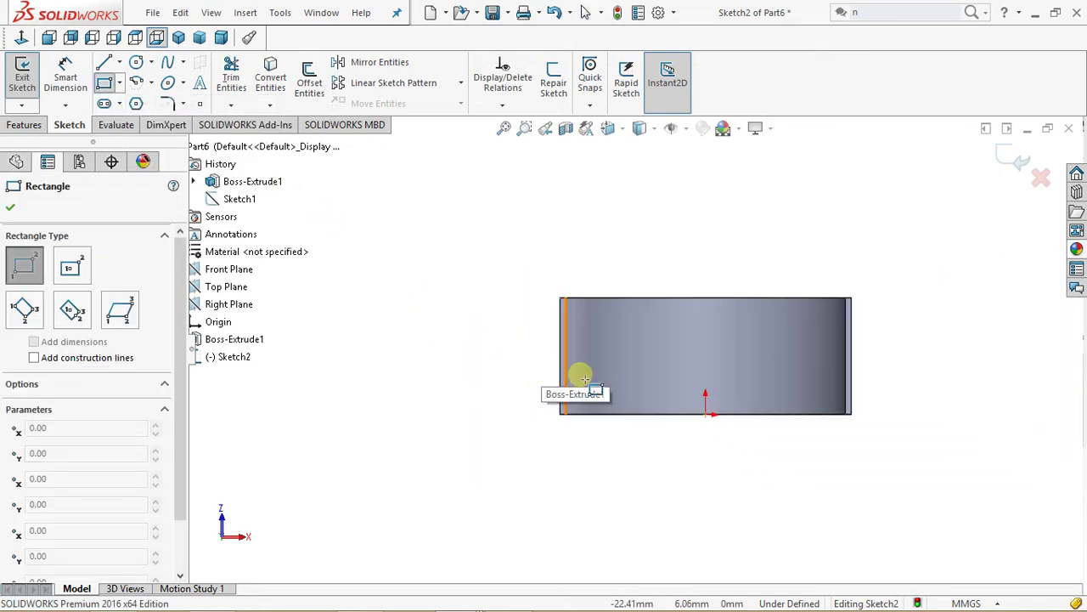
scroll(585, 376, "down", 5)
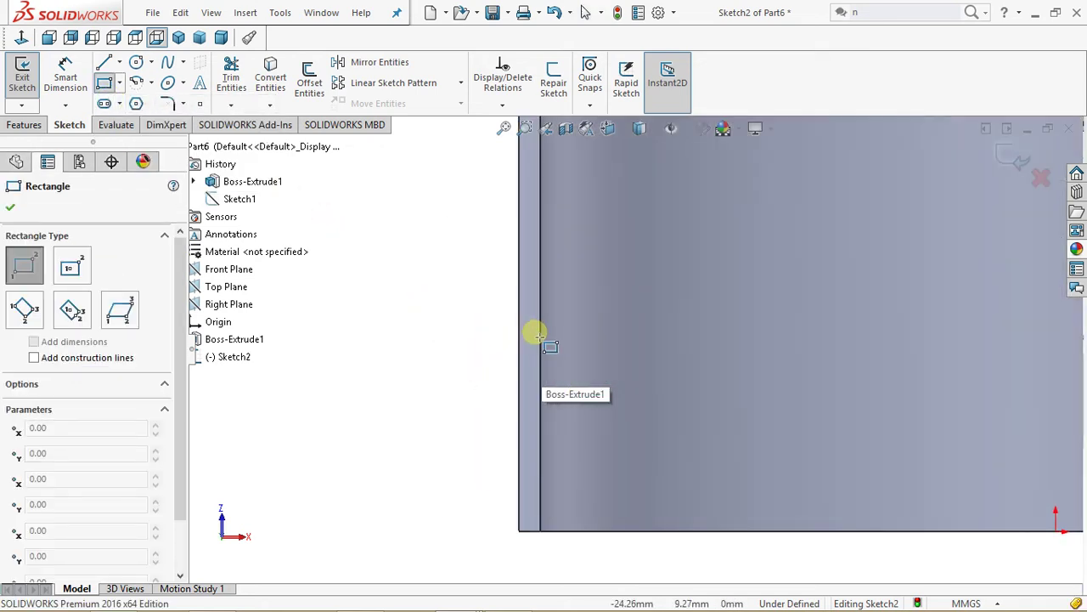
middle_click_drag(539, 335, 472, 340, "ctrl")
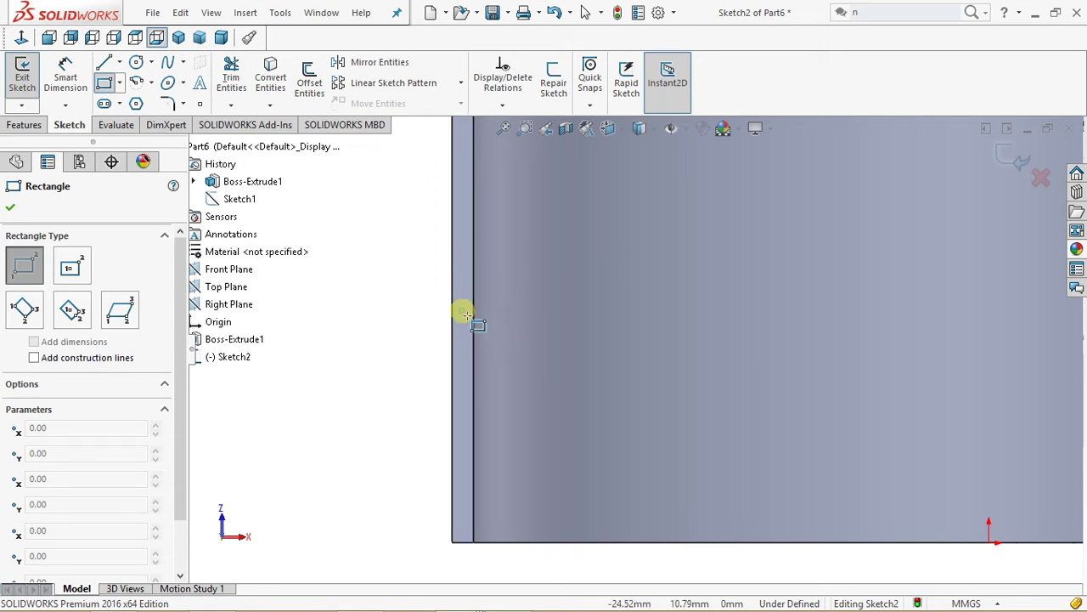
left_click(468, 315)
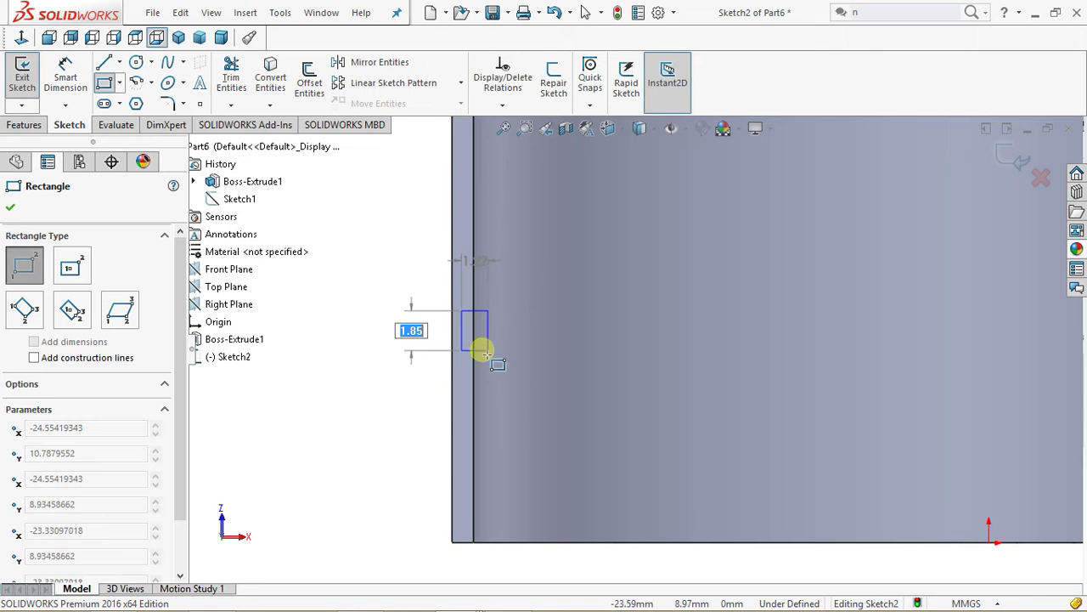
left_click(479, 350)
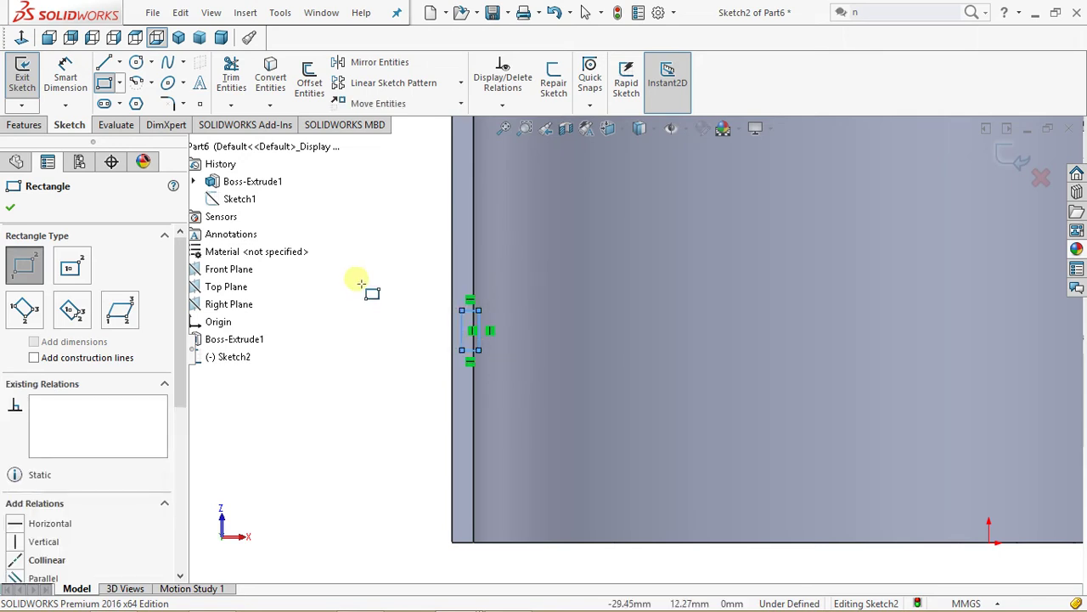
key("Escape")
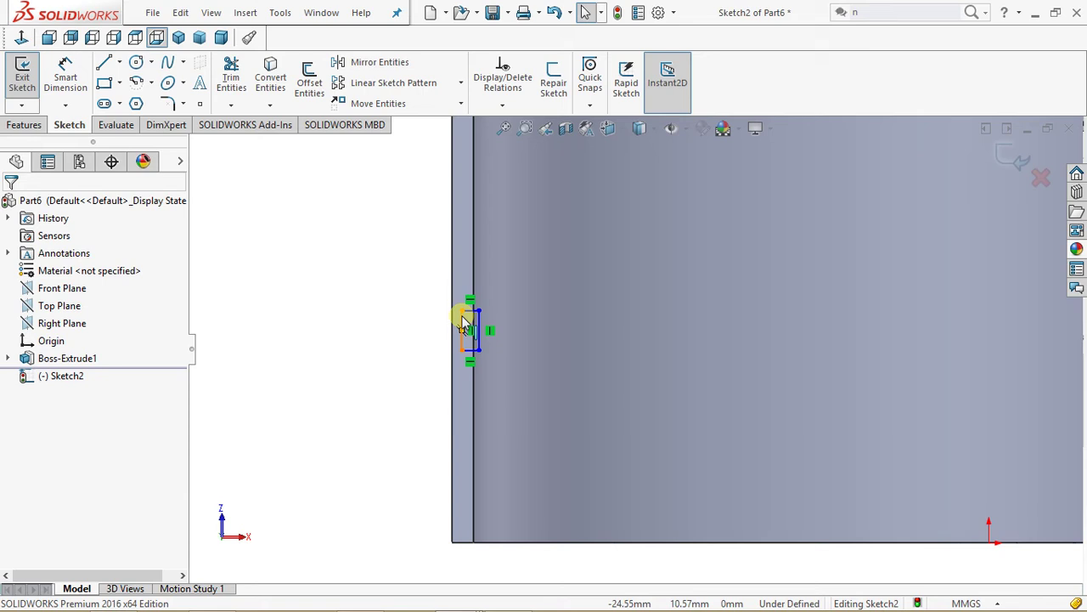
Undo the small rectangle that straddles the inner edge of the end face
mouse_move(463, 322)
left_mouse_down()
mouse_move(450, 318)
mouse_move(445, 330)
mouse_move(461, 332)
left_mouse_up()
scroll(481, 331, "down", 3)
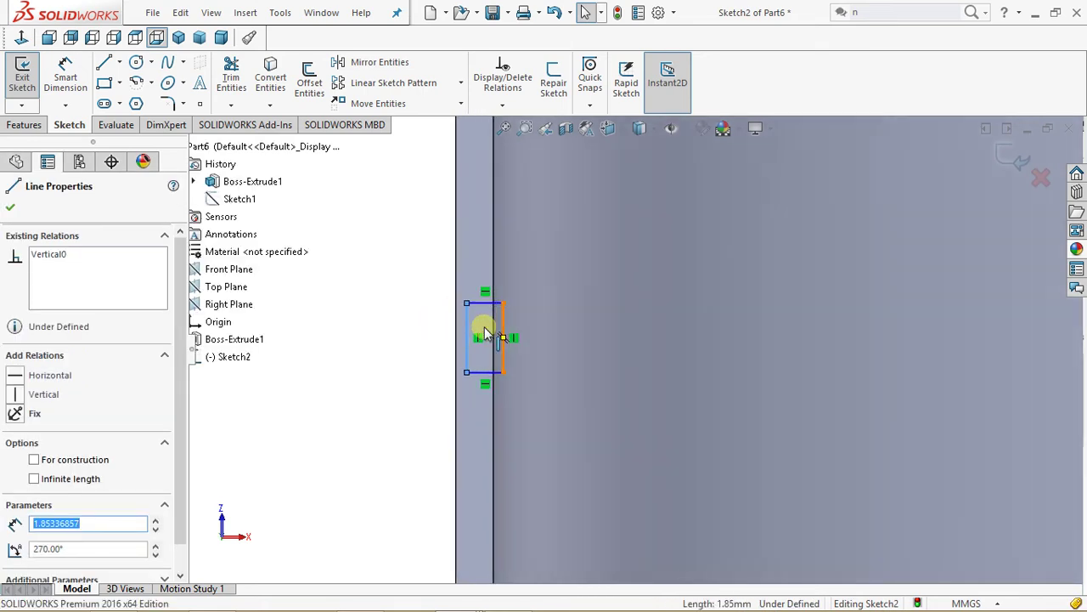
scroll(484, 330, "down", 2)
key("Escape")
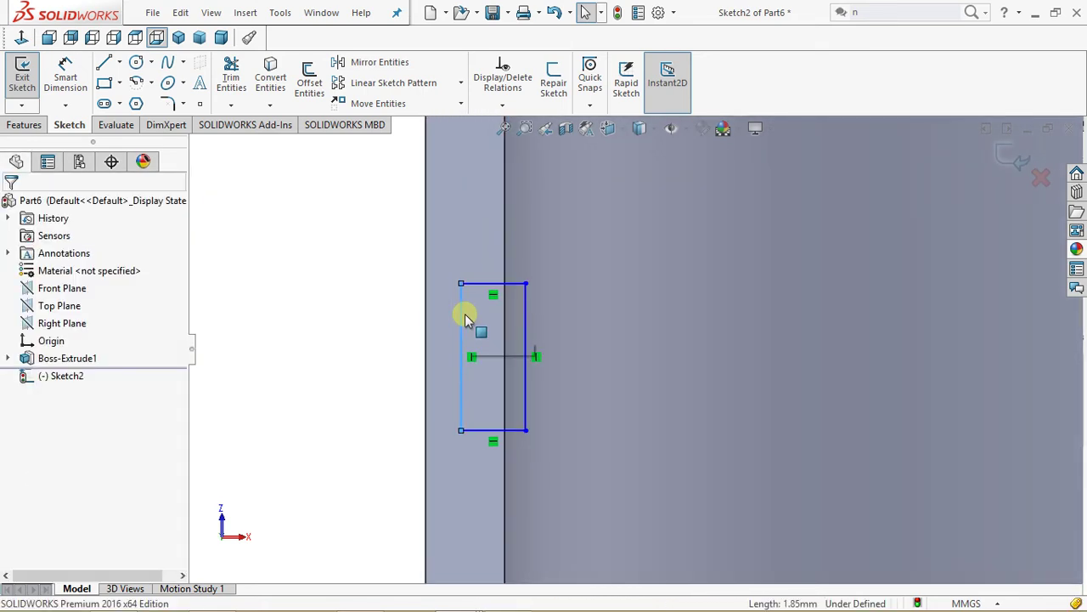
key("ctrl+z")
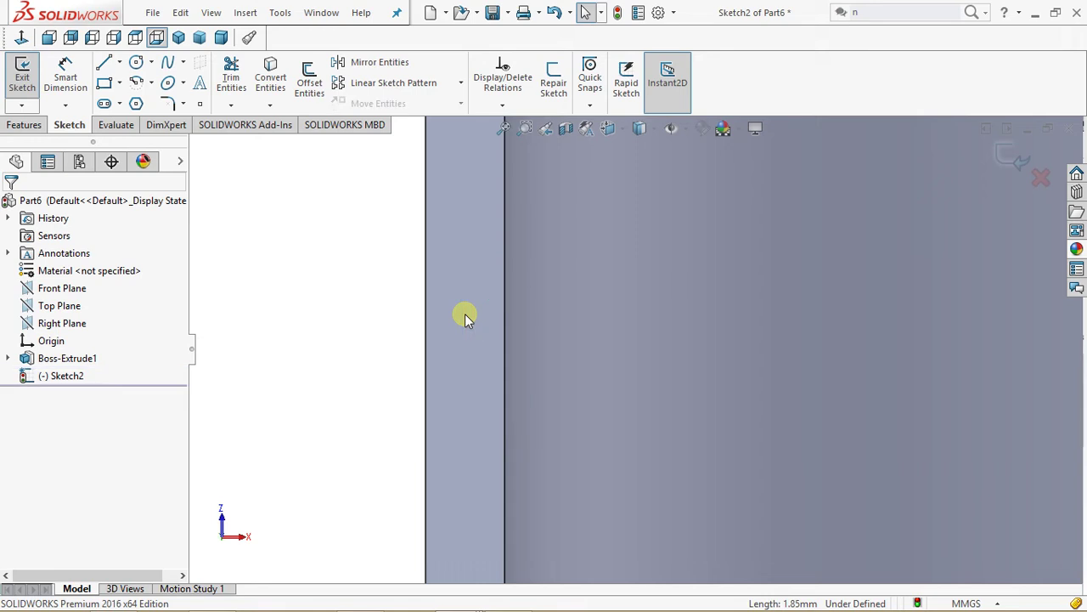
left_click(104, 82)
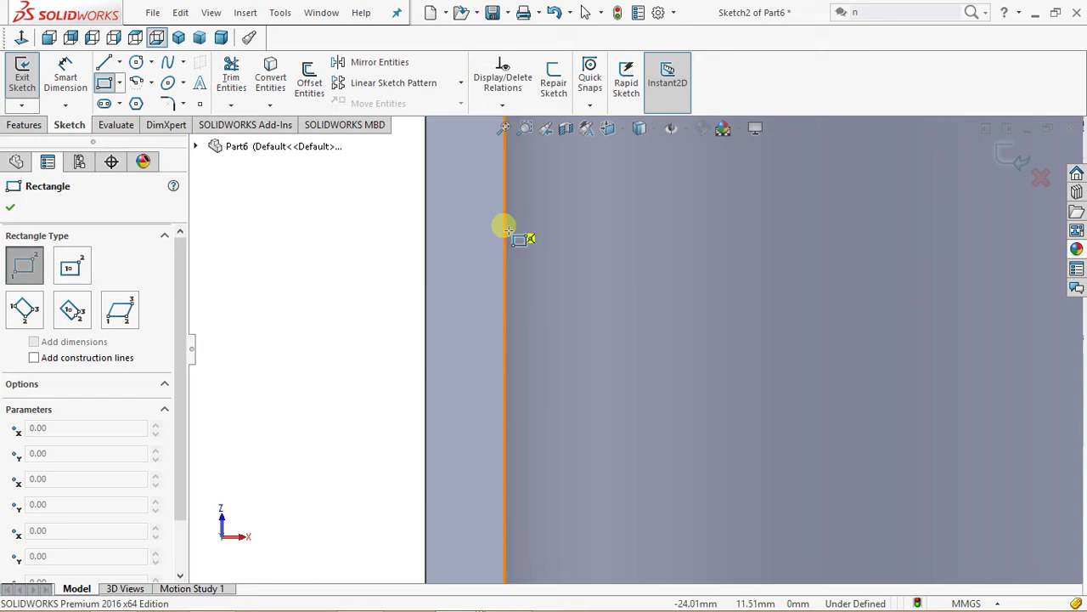
left_click(505, 367)
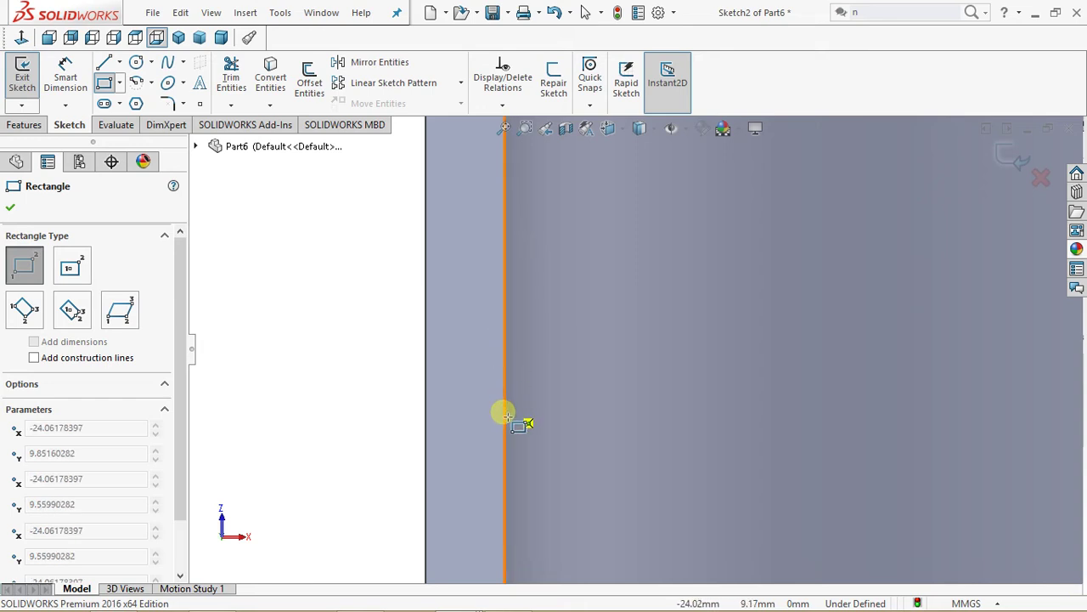
scroll(510, 408, "down", 2)
scroll(516, 383, "up", 3)
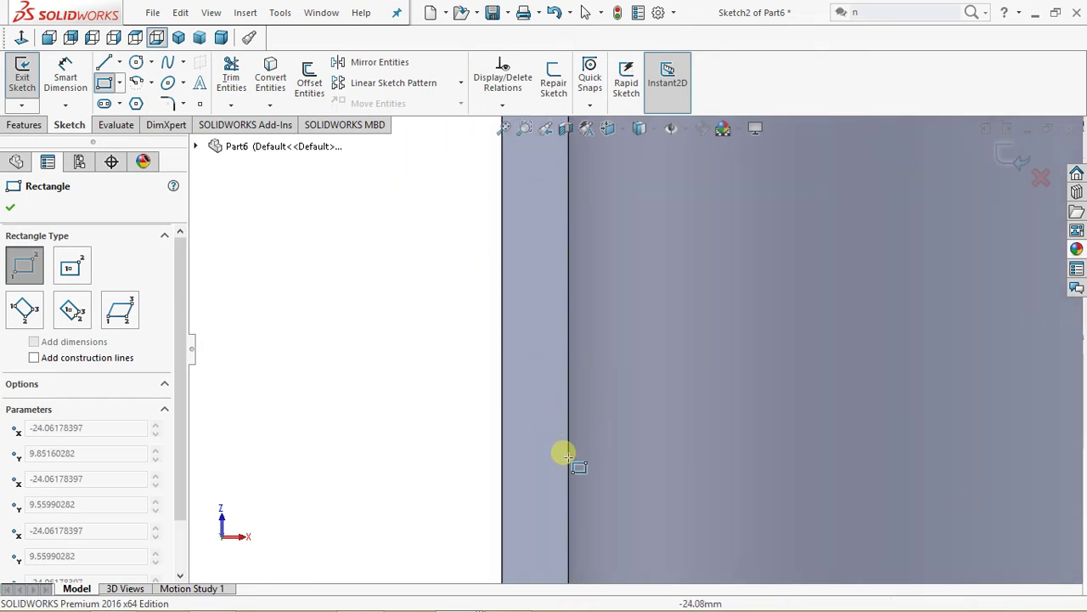
left_click_drag(564, 487, 560, 503)
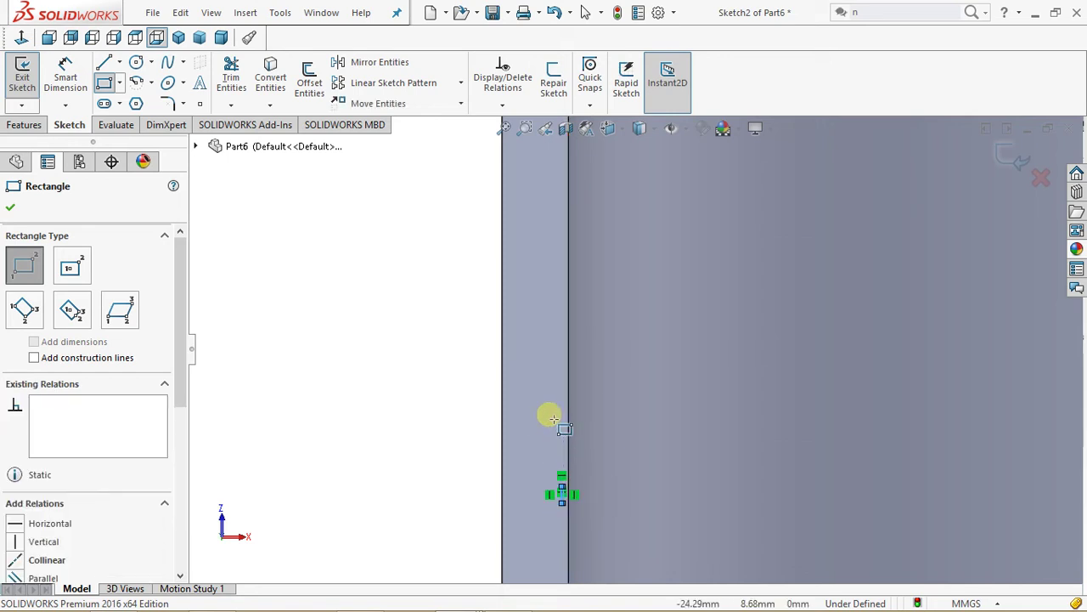
key("ctrl+z")
Sketch a corner rectangle about 0.63 mm wide and 1.17 mm tall inside the left end face, with one side on its inner edge
mouse_move(485, 410)
middle_mouse_down("ctrl")
mouse_move(341, 351)
mouse_move(563, 400)
mouse_move(590, 394)
middle_mouse_up("ctrl")
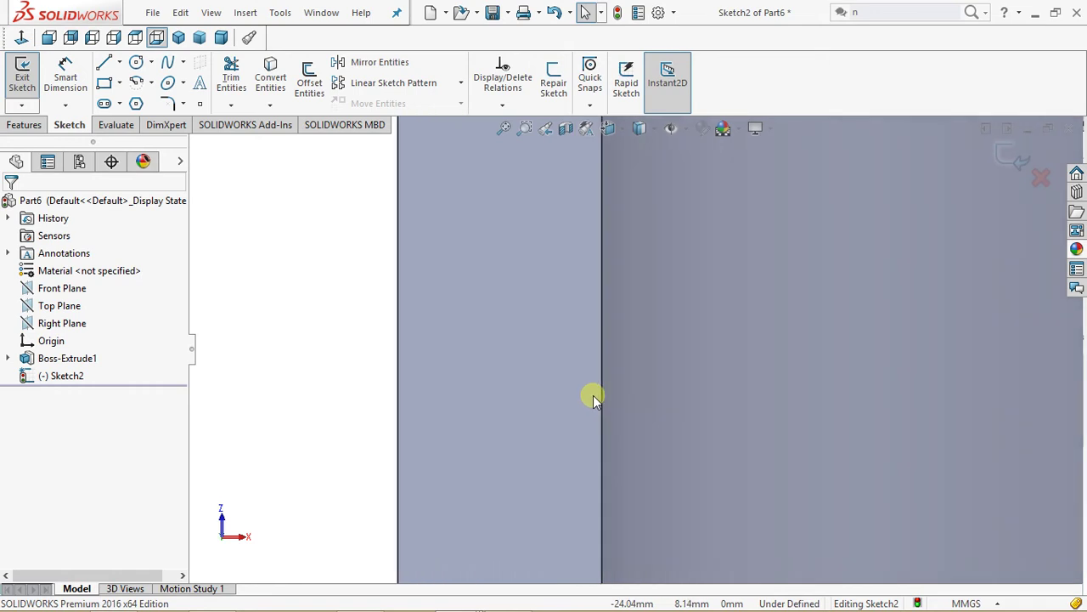
scroll(567, 356, "up", 5)
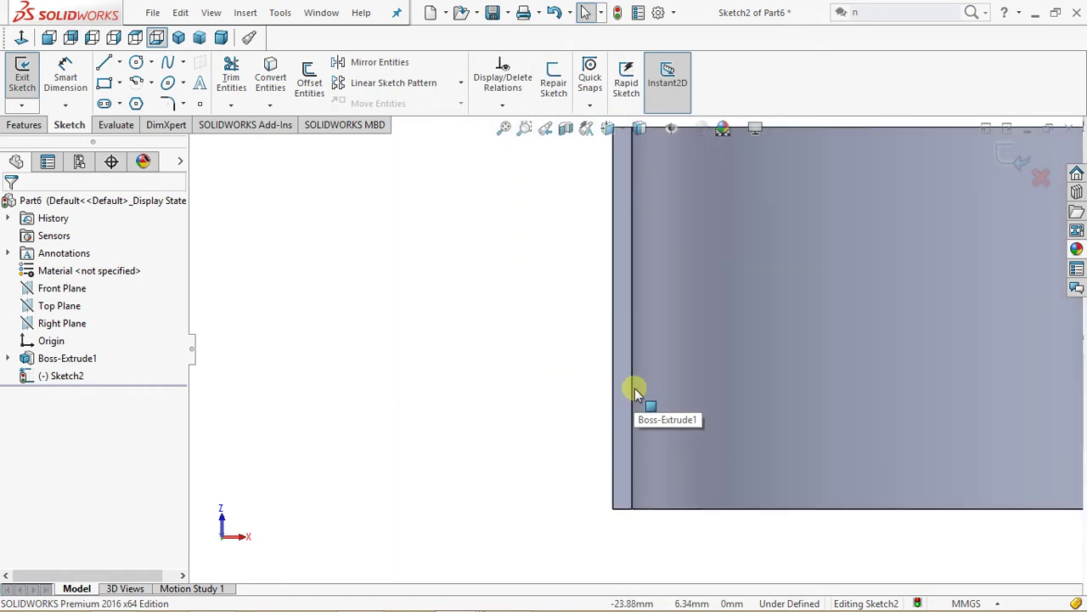
mouse_move(648, 398)
middle_mouse_down("ctrl")
mouse_move(478, 413)
mouse_move(360, 381)
middle_mouse_up("ctrl")
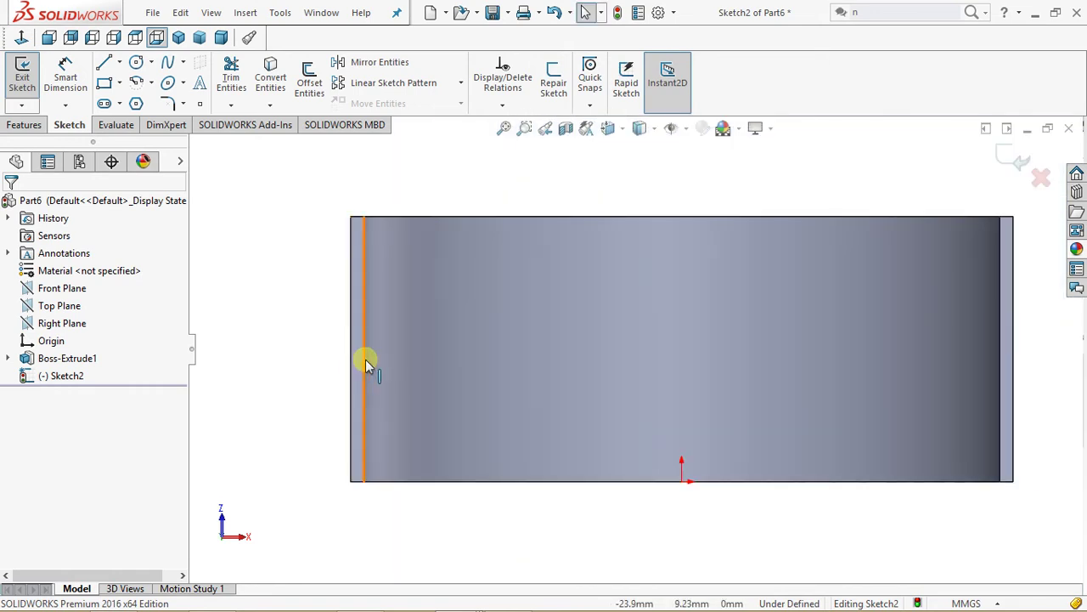
scroll(367, 364, "down", 4)
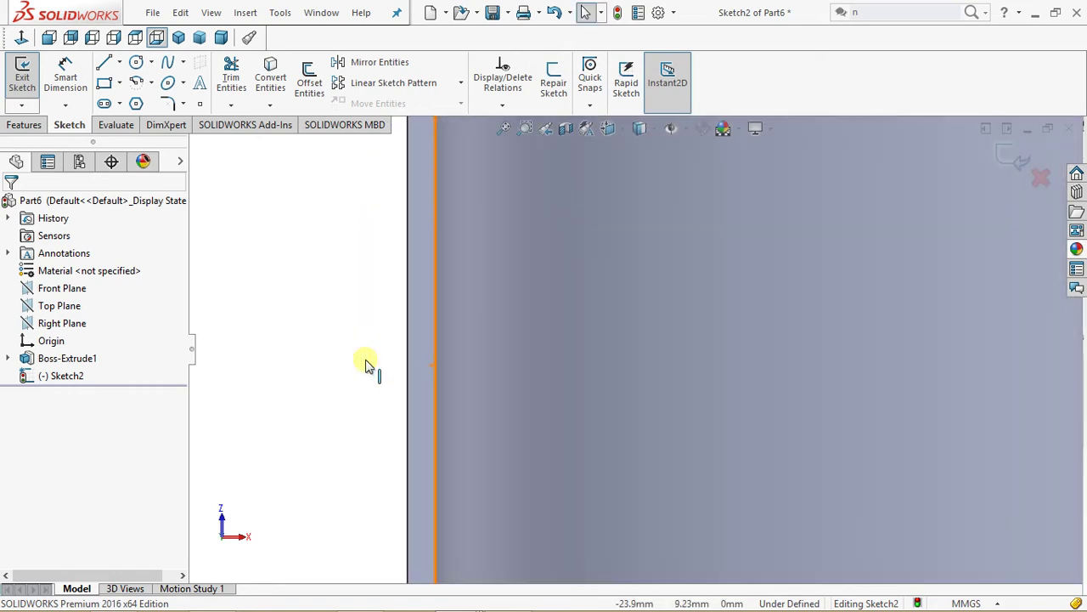
left_click(105, 82)
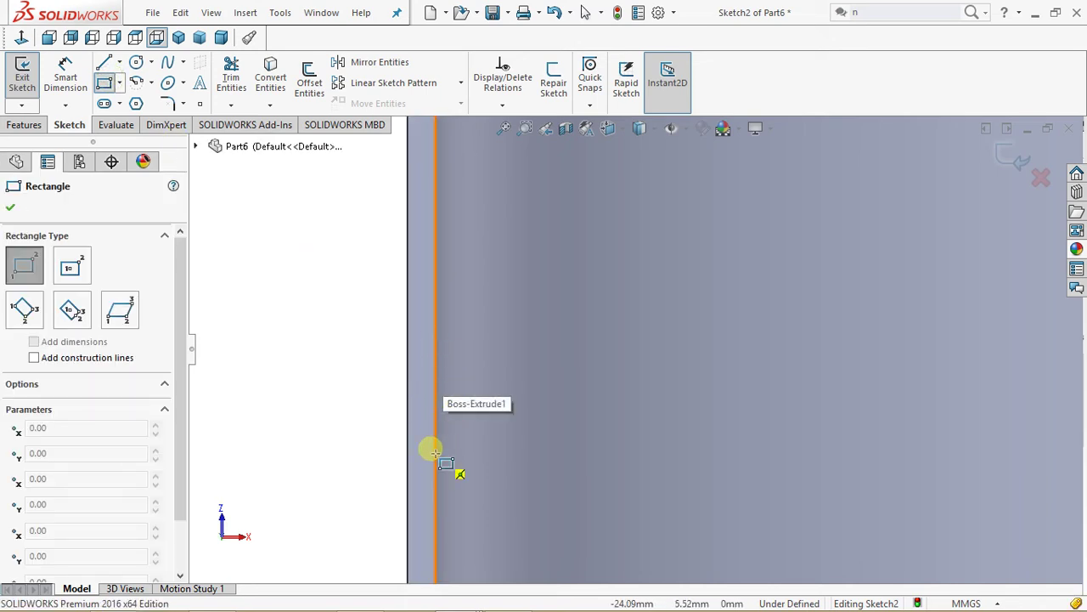
left_click(419, 317)
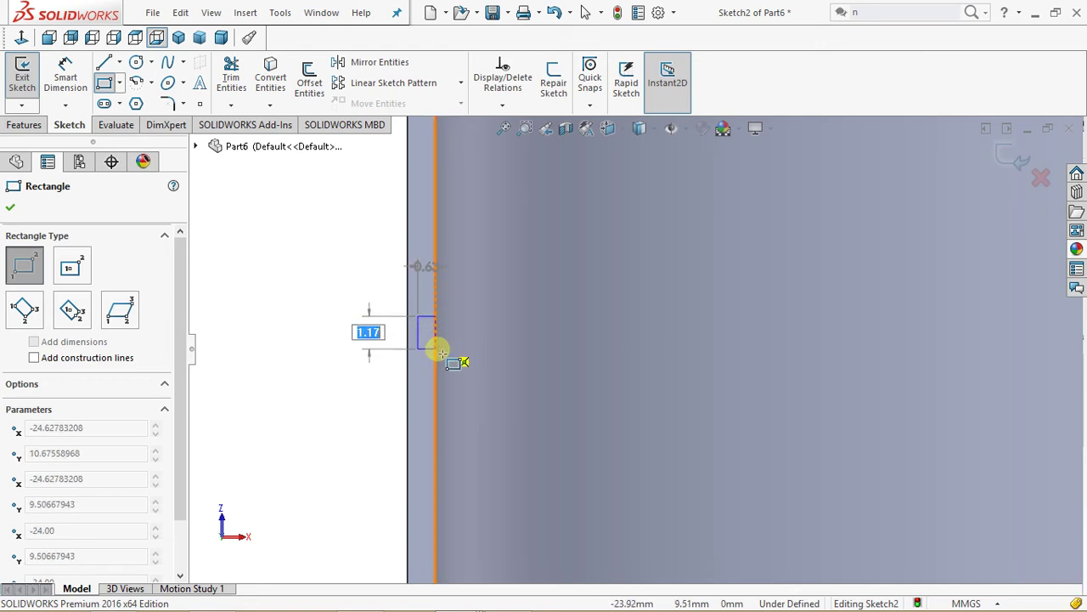
left_click(437, 350)
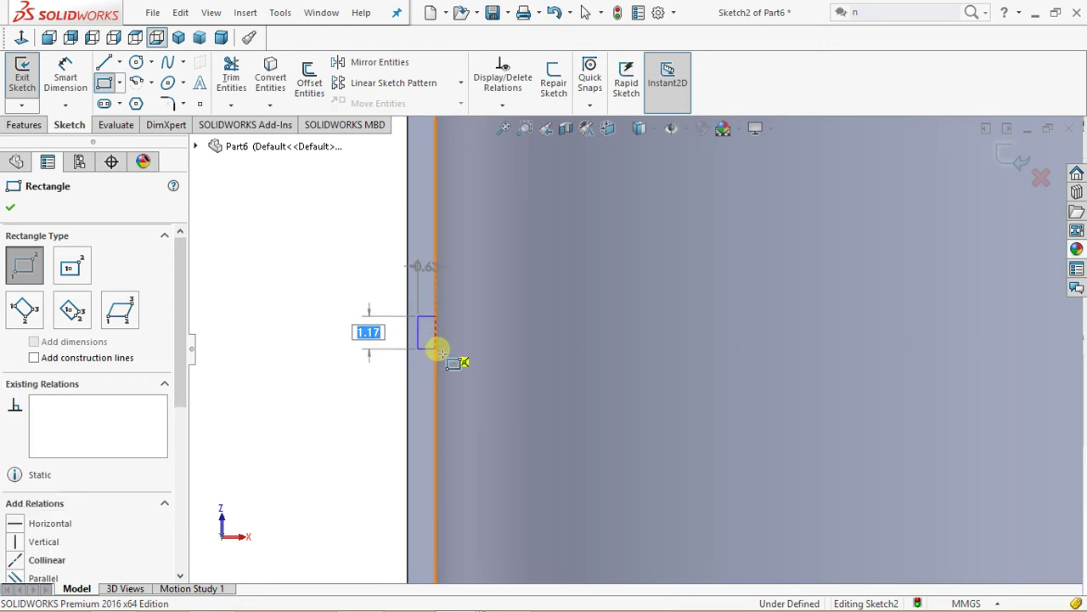
Dimension the rectangle's side along the inner edge and set it to 2 mm
left_click(65, 76)
scroll(450, 333, "down", 5)
scroll(471, 331, "down", 2)
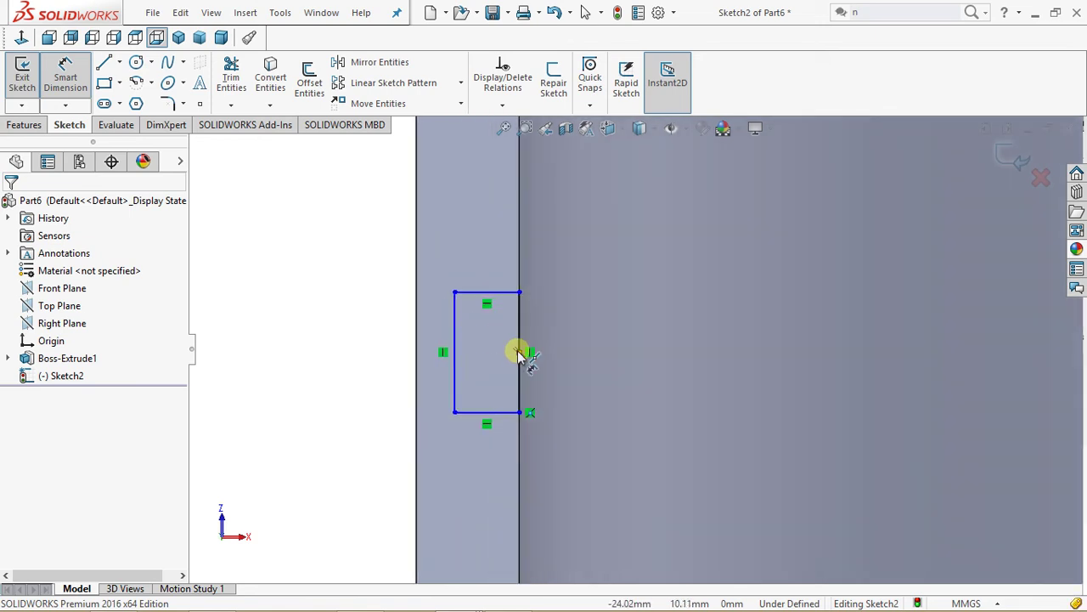
left_click(518, 331)
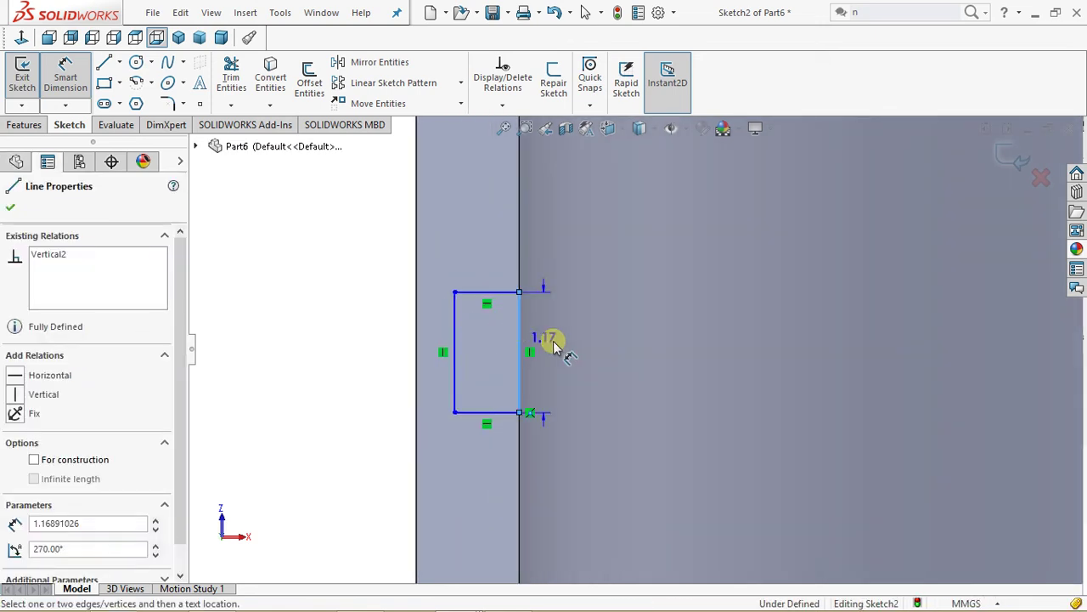
left_click(566, 348)
type("2")
key("Return")
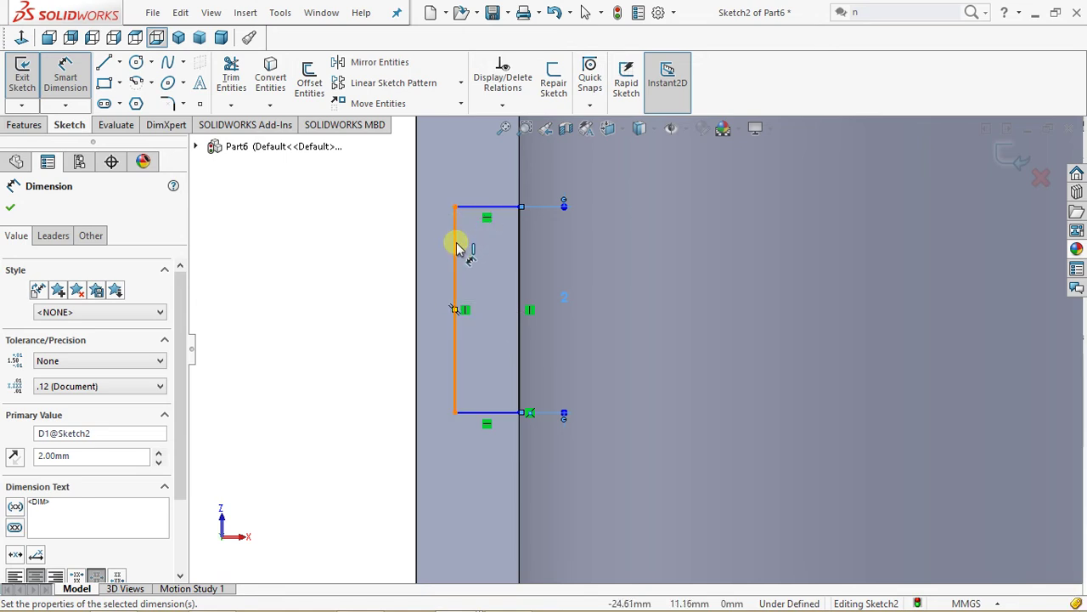
Dimension the rectangle's width from its outer side to the inner edge of the end face and set it to 0.5 mm
left_click(457, 248)
left_click(521, 188)
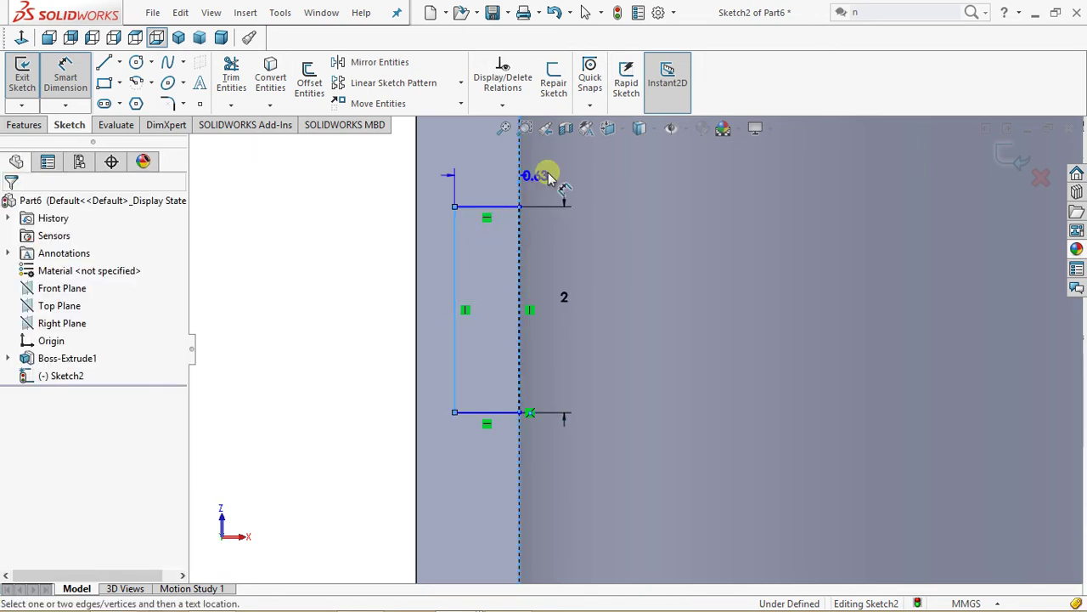
left_click(576, 167)
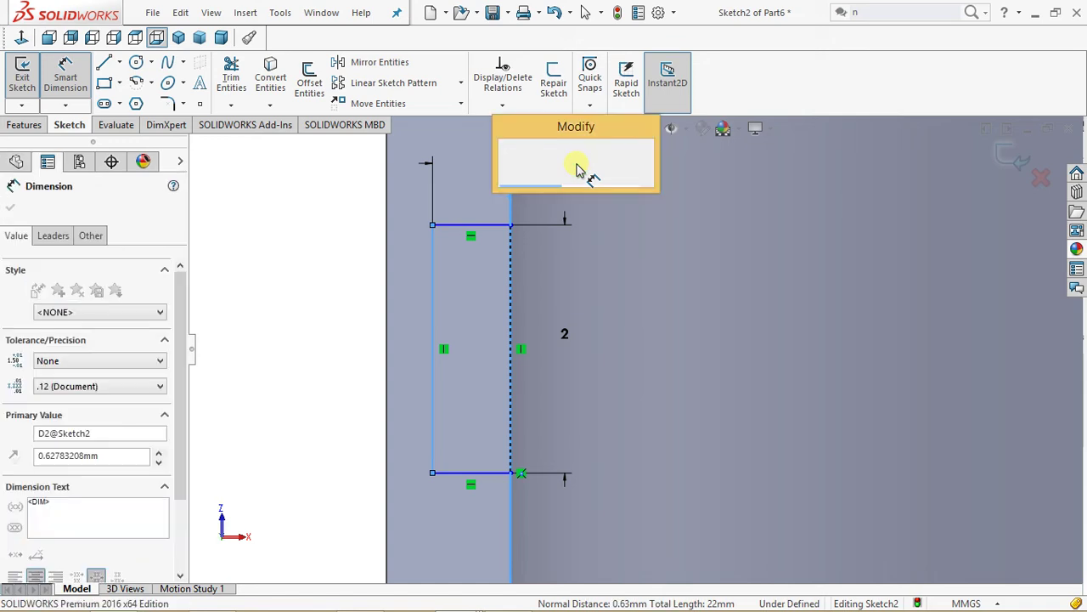
key("Return")
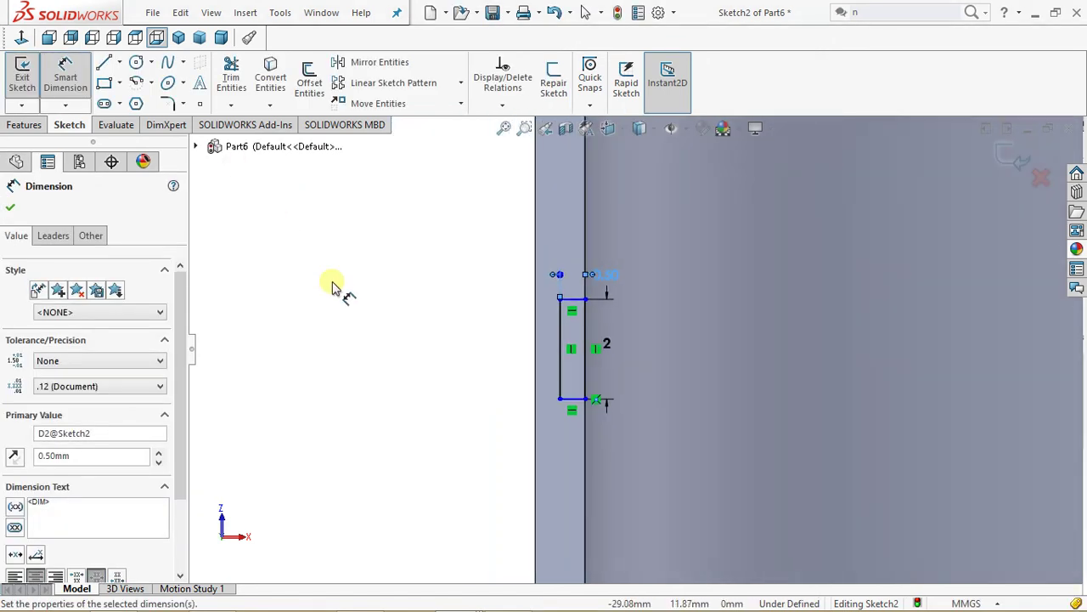
Place a sketch point at the midpoint of the rectangle's side that lies on the inner edge
left_click(504, 129)
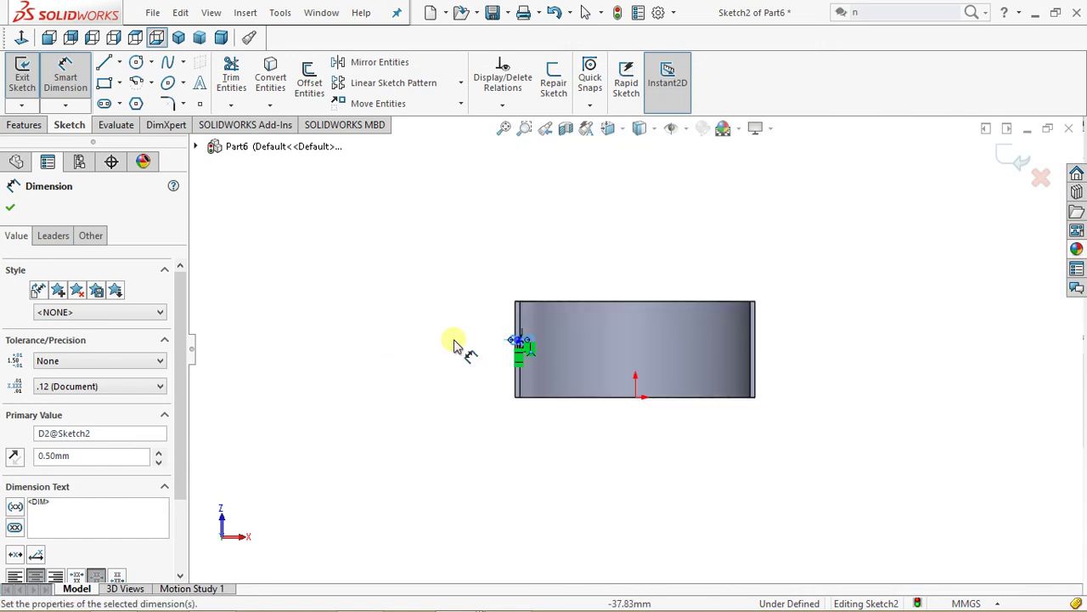
scroll(621, 323, "down", 6)
scroll(533, 363, "down", 2)
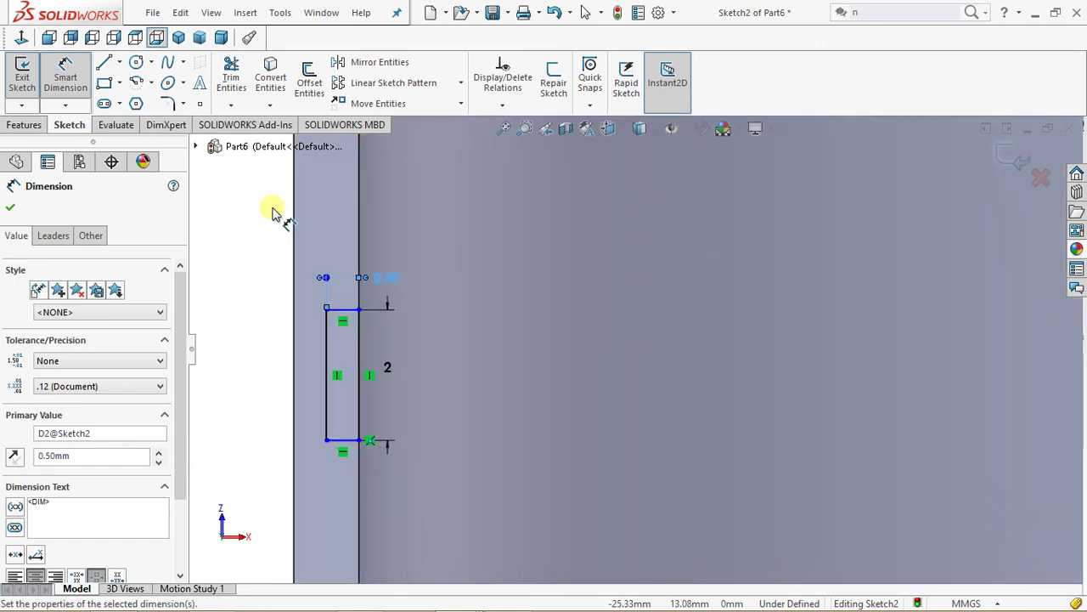
left_click(201, 104)
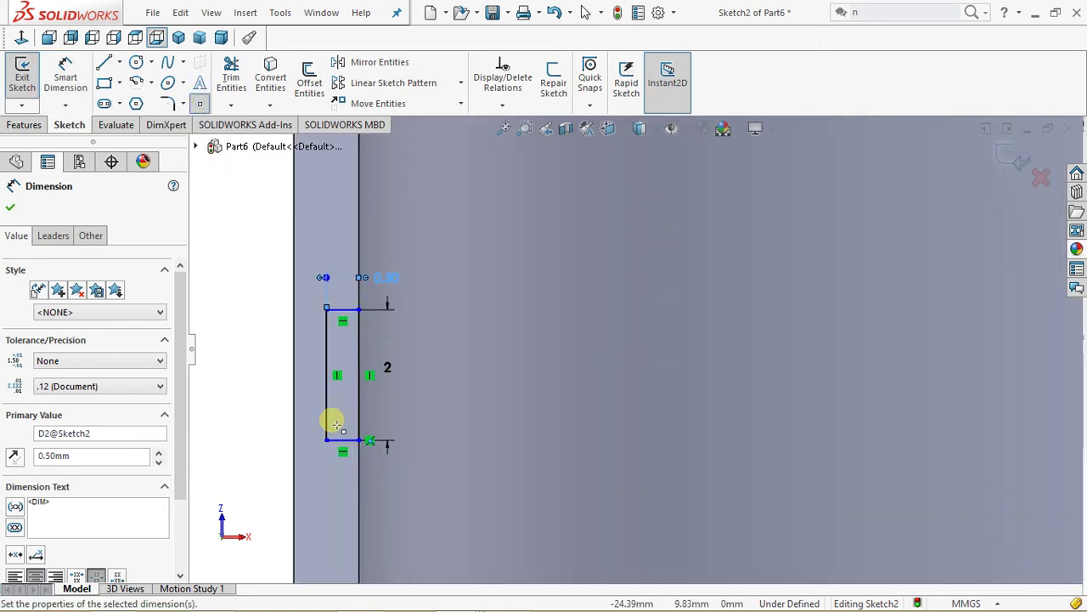
left_click(360, 375)
left_click(201, 105)
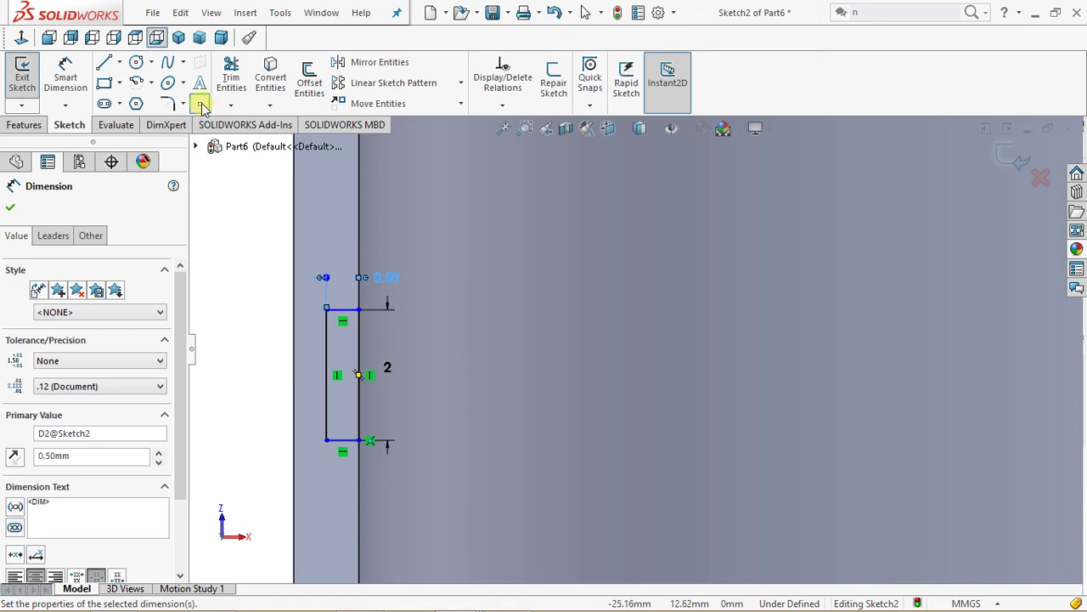
left_click(356, 374)
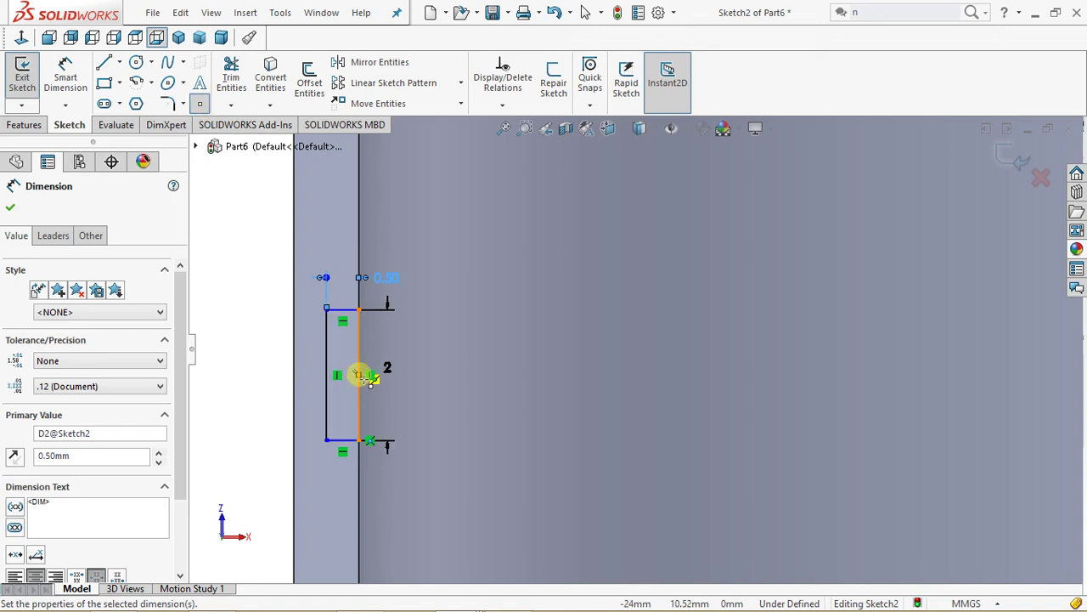
left_click(357, 374)
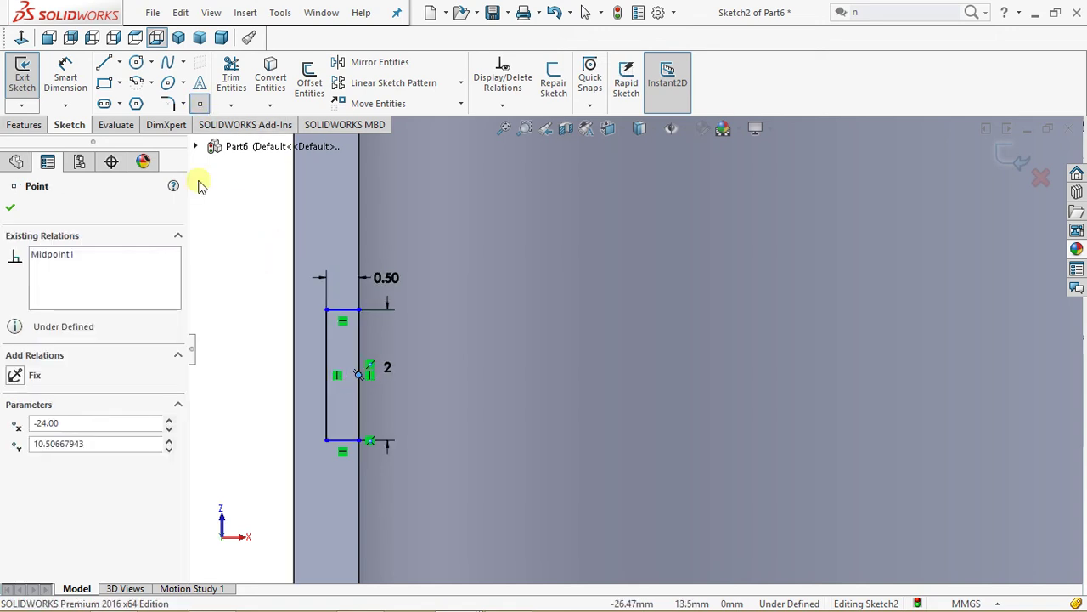
Dimension the vertical distance between the midpoint sketch point and the origin and set it to 10 mm
left_click(66, 80)
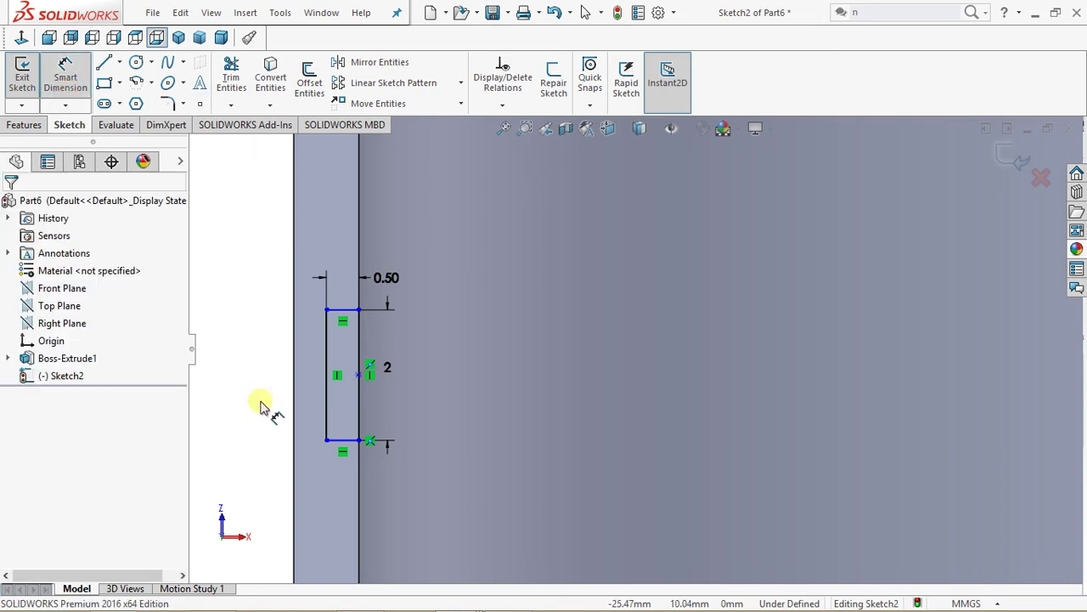
left_click(362, 374)
left_click(502, 128)
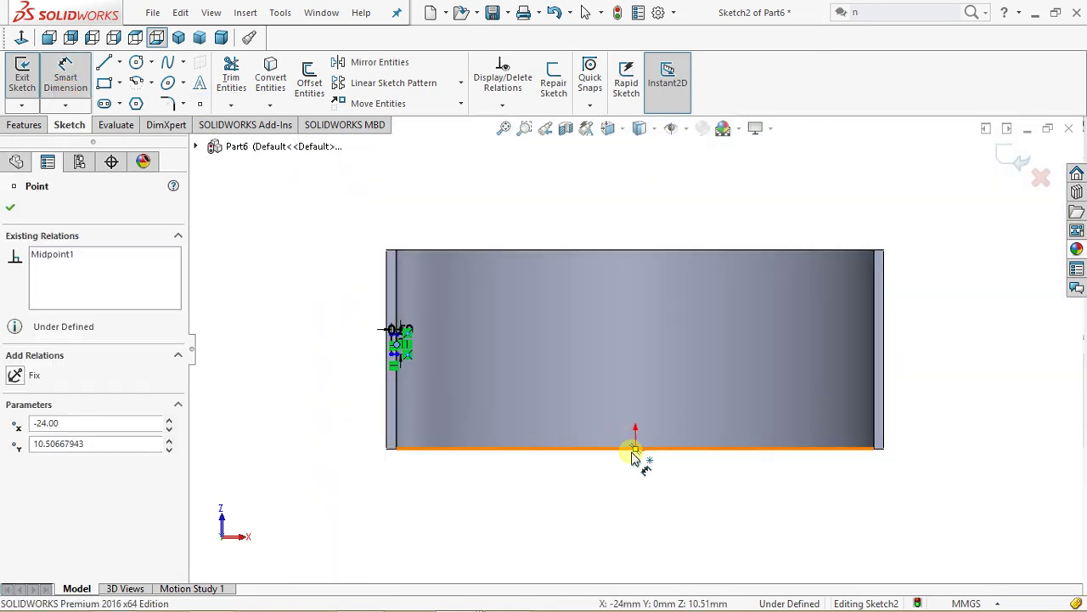
left_click(636, 450)
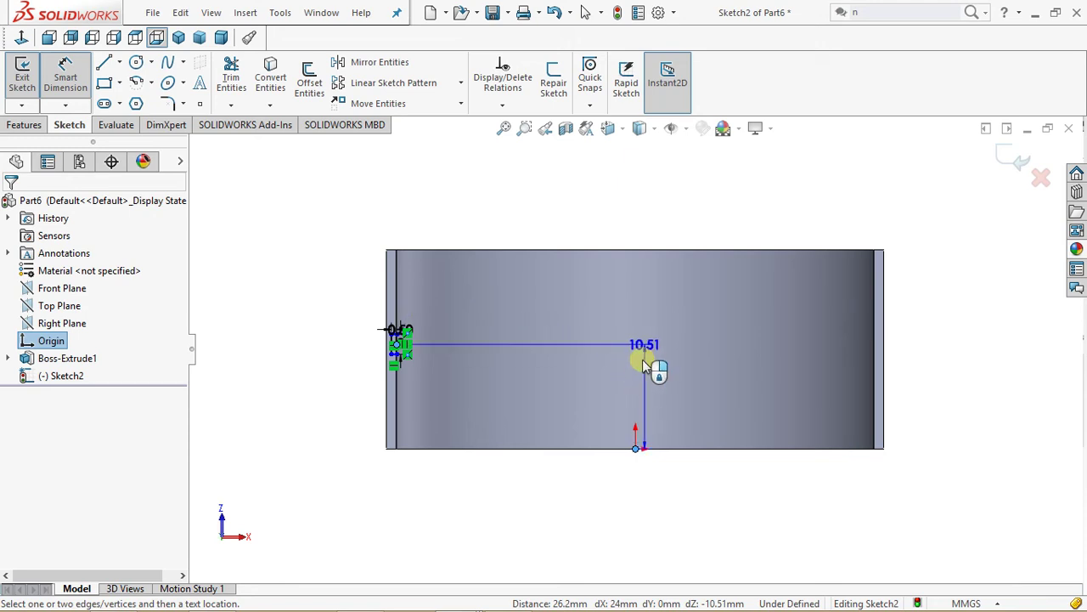
left_click(646, 364)
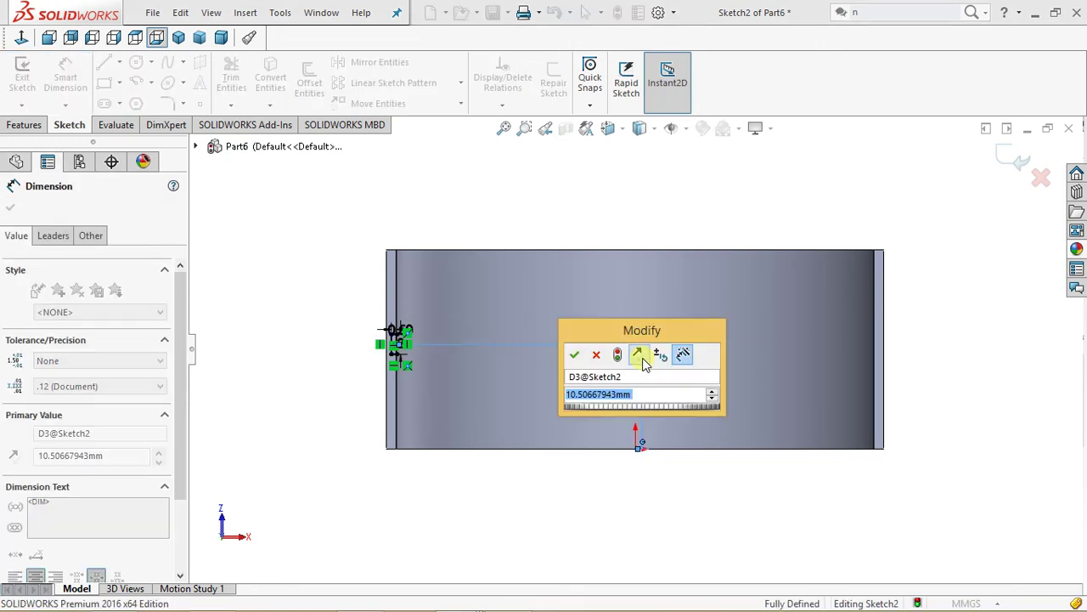
type("10")
key("Return")
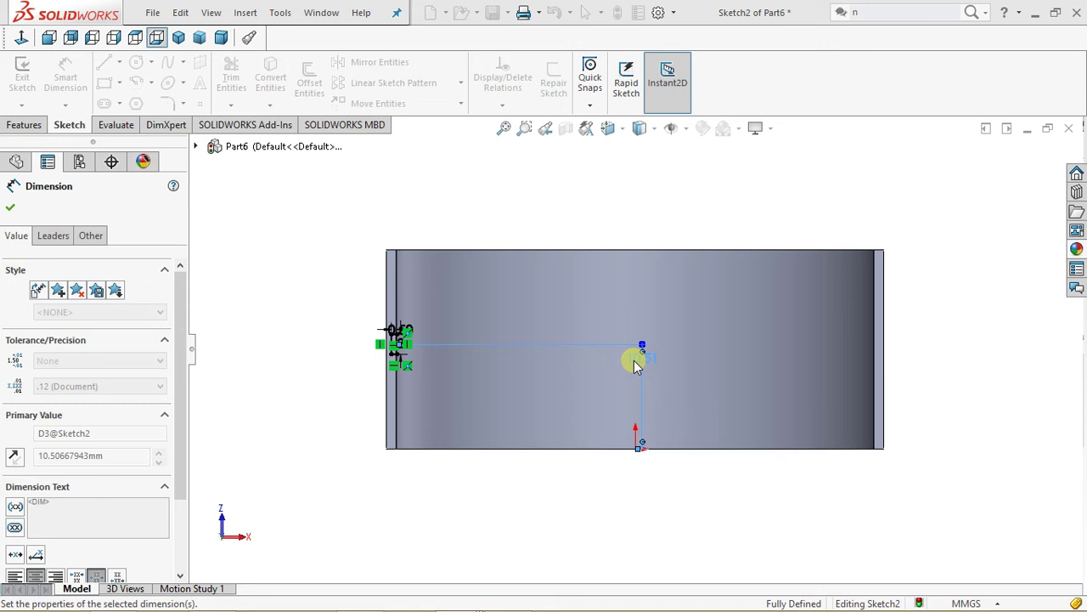
left_click(66, 77)
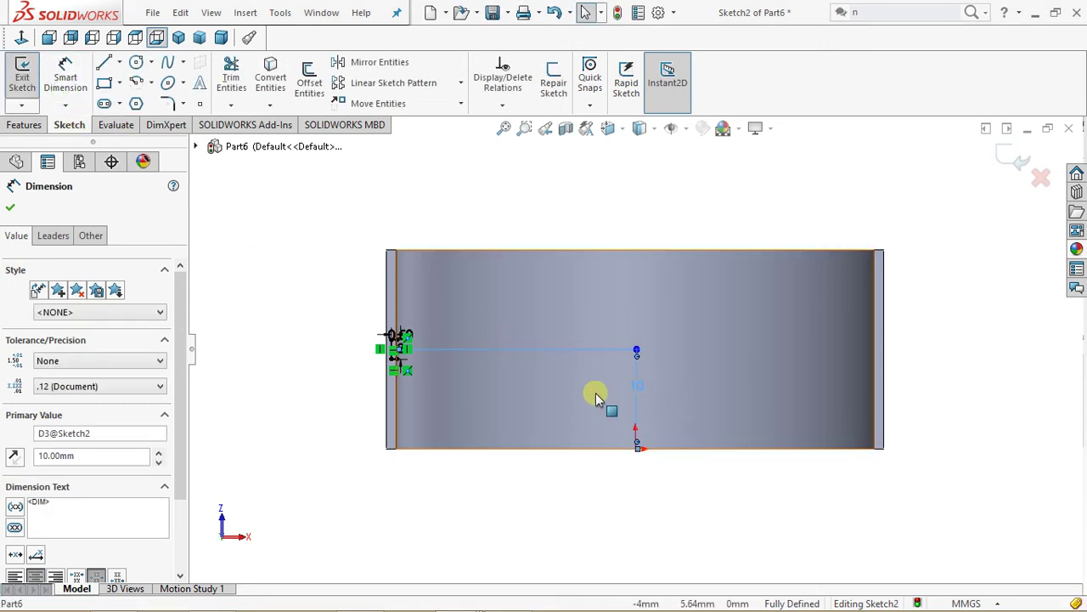
scroll(604, 413, "down", 1)
left_click(430, 501)
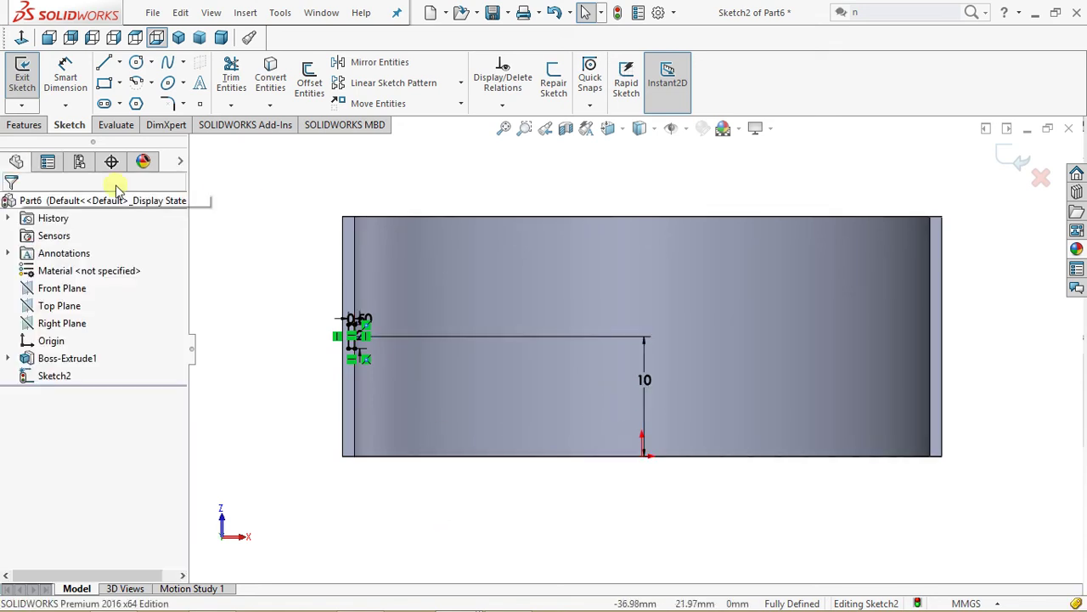
left_click(119, 65)
left_click(137, 102)
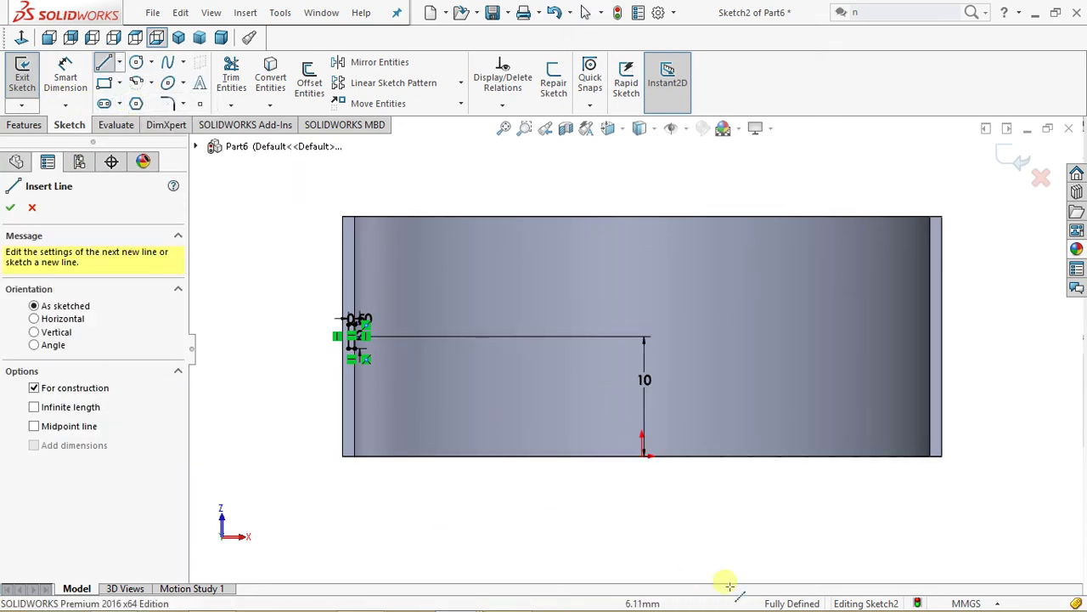
left_click_drag(643, 456, 642, 466)
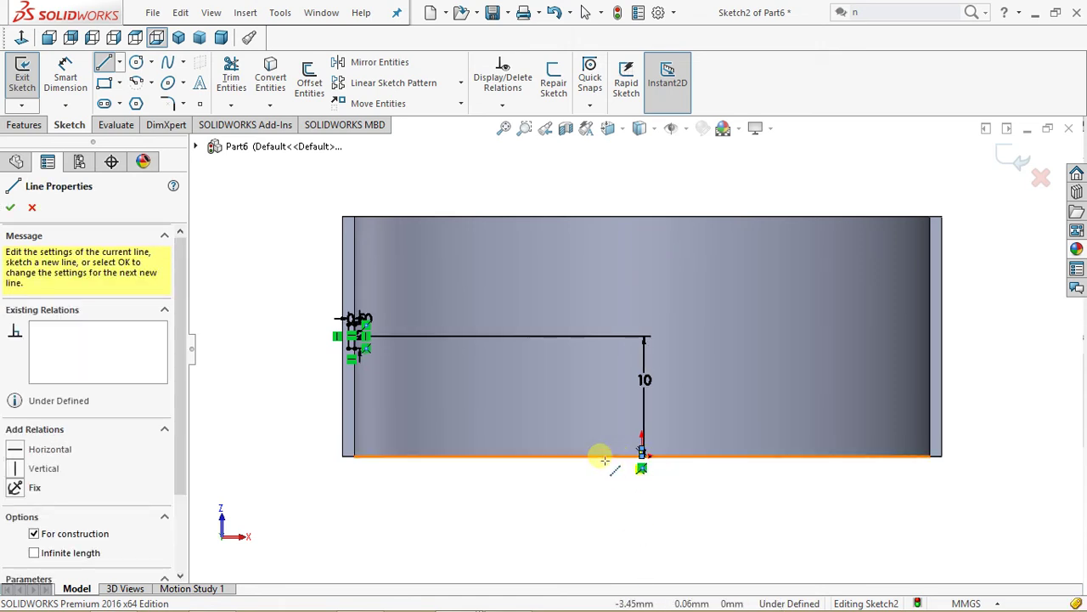
key("Escape")
key("Escape")
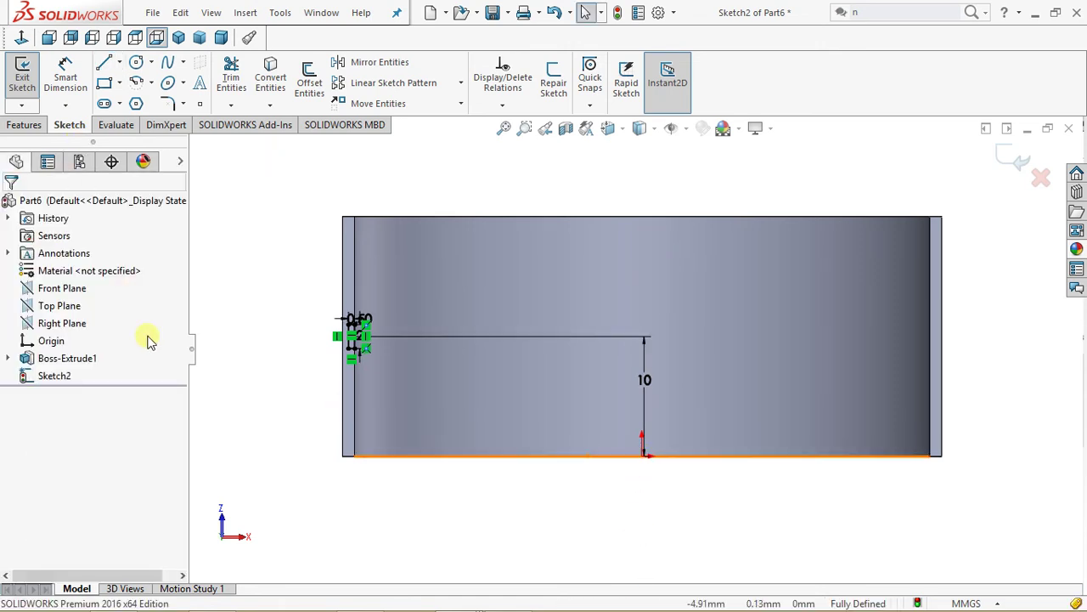
Sketch a vertical centerline about 7.5 mm long downward from the origin
left_click(118, 64)
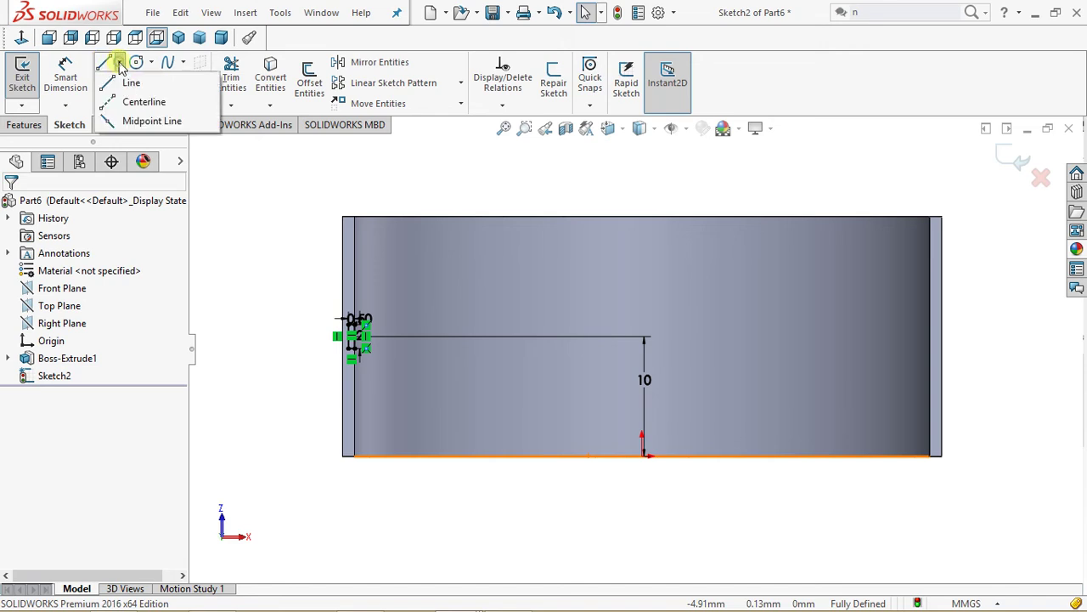
left_click(136, 99)
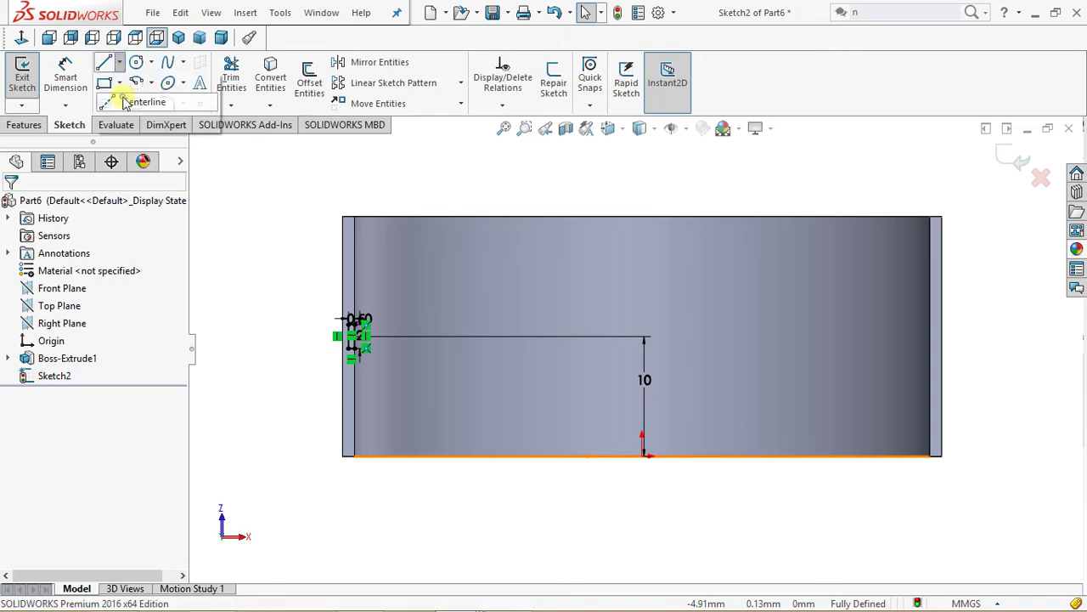
left_click(643, 455)
left_click(643, 548)
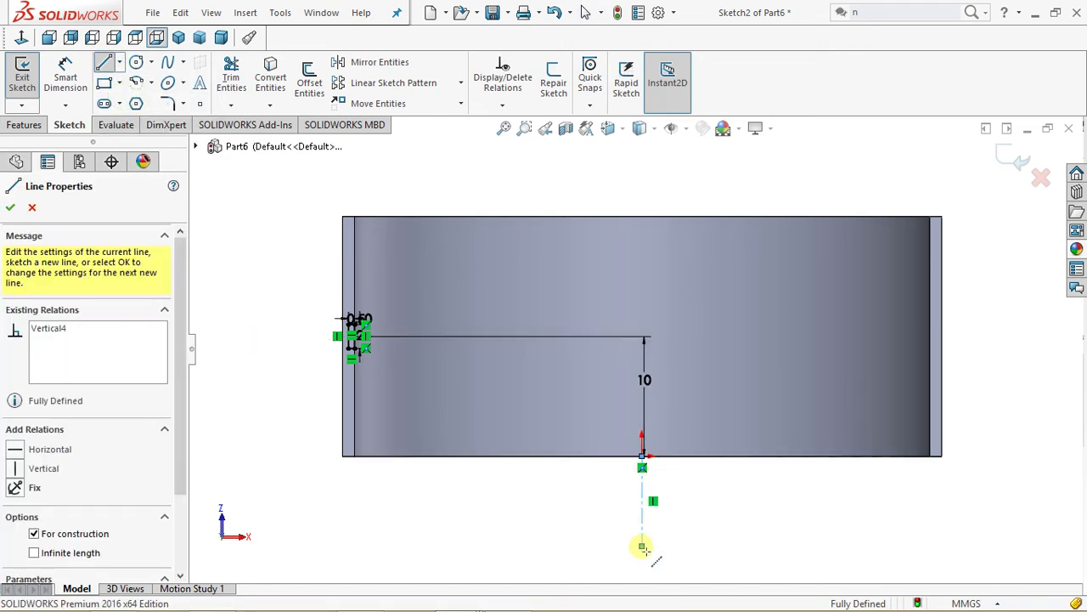
key("Escape")
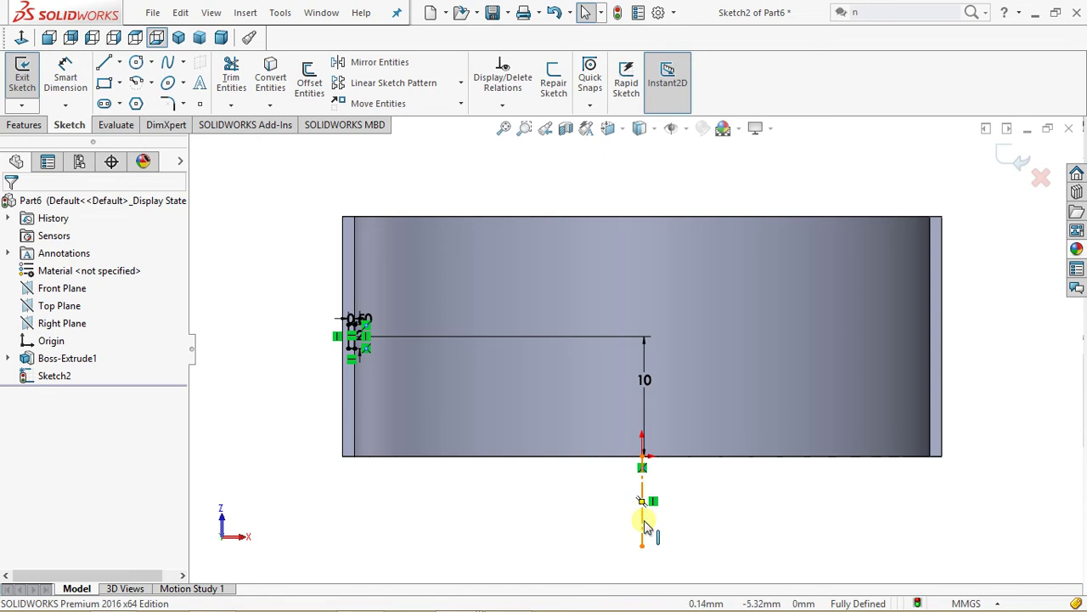
left_click(643, 524)
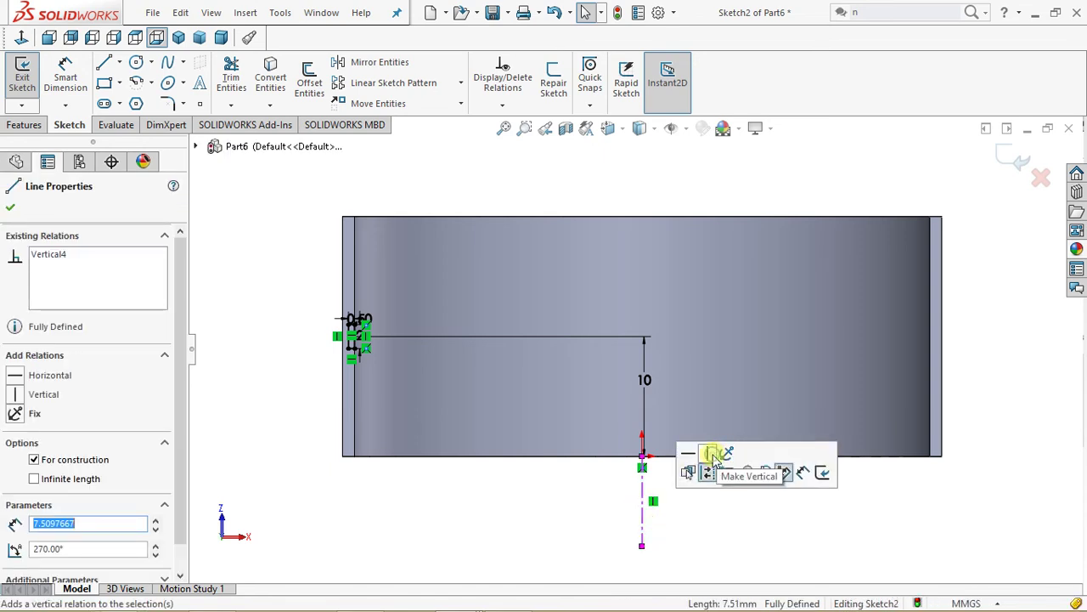
left_click(491, 528)
Cut a groove in the shell's inner surface with a 360-degree Revolved Cut of the rectangle about the vertical centerline
mouse_move(486, 508)
middle_mouse_down()
mouse_move(483, 401)
mouse_move(484, 421)
middle_mouse_up()
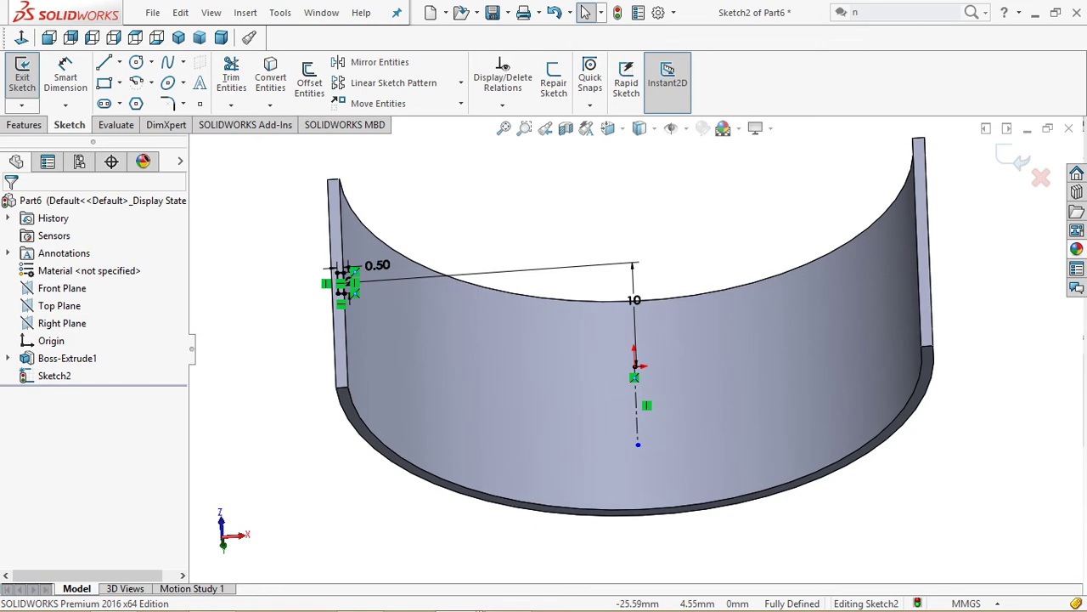
left_click(24, 125)
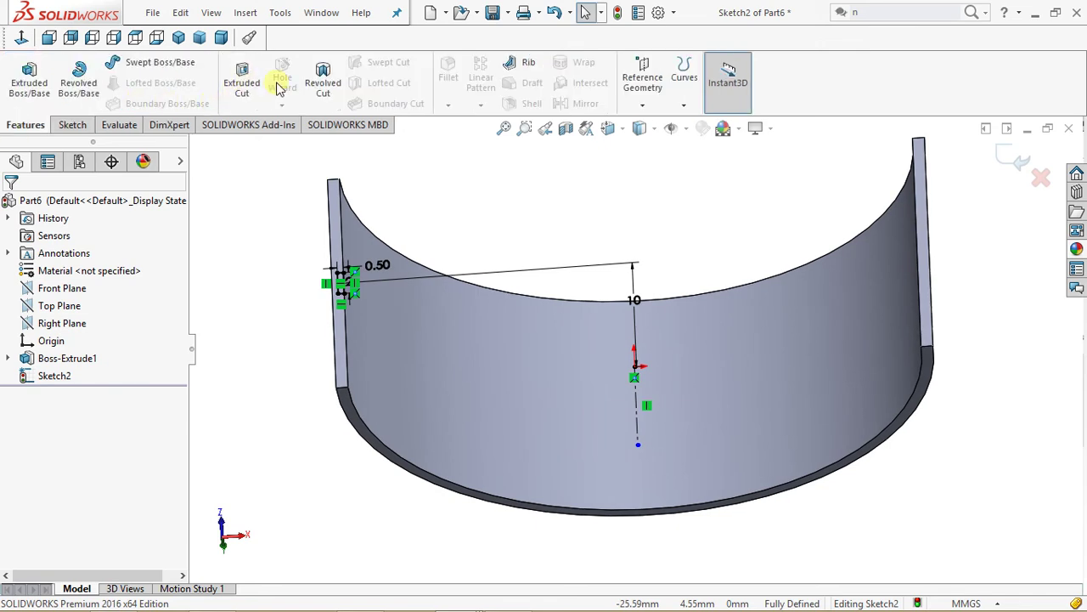
left_click(321, 78)
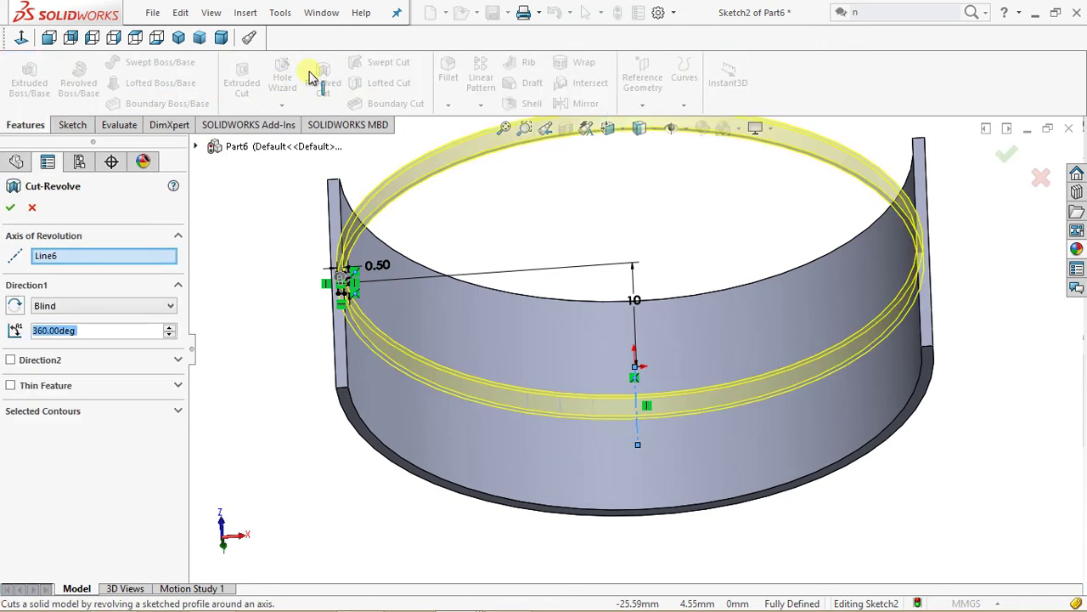
mouse_move(260, 315)
middle_mouse_down()
mouse_move(229, 318)
mouse_move(286, 352)
middle_mouse_up()
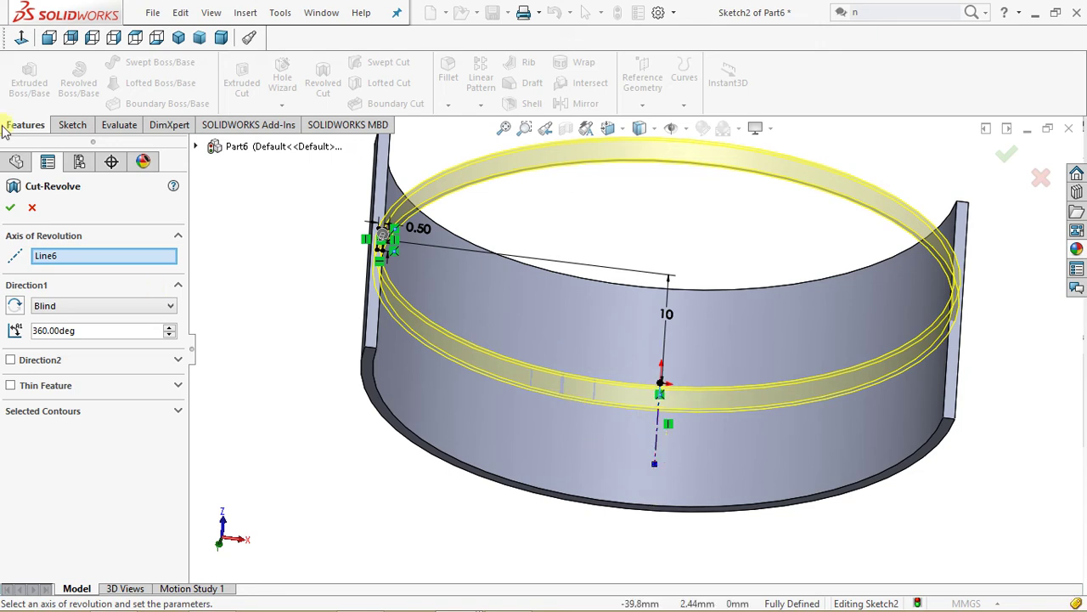
left_click(11, 210)
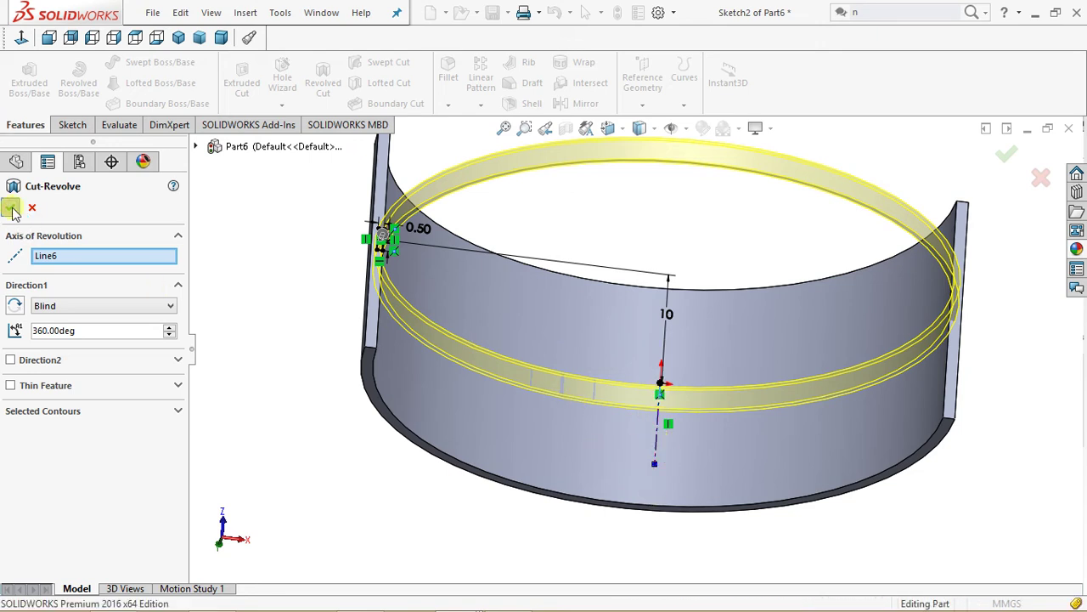
Start a new sketch on the notched left end face of the shell and orient the view normal to it
middle_click_drag(289, 299, 284, 393)
scroll(363, 367, "down", 4)
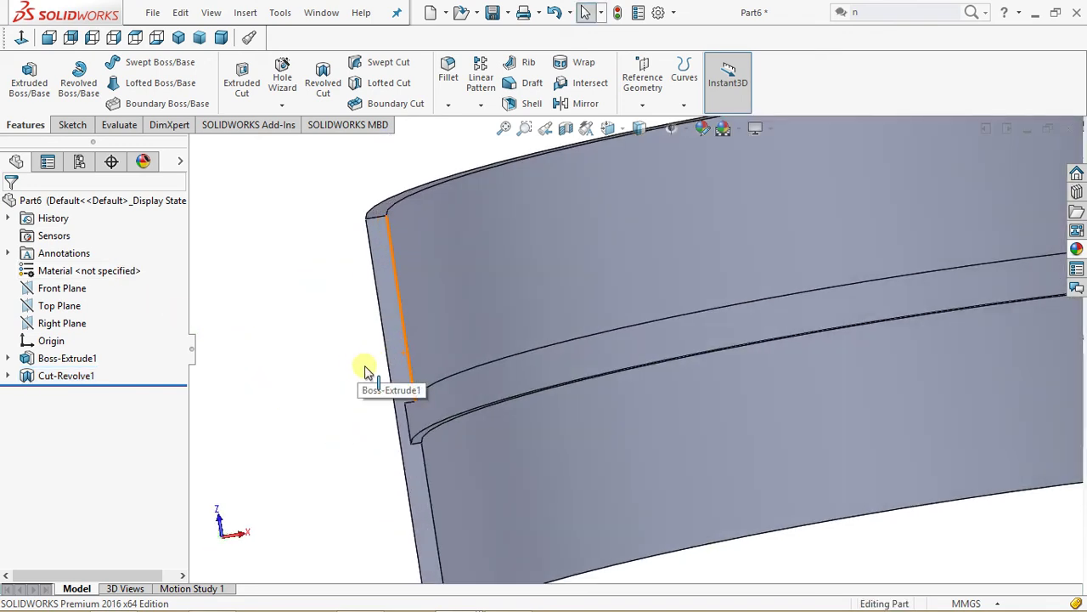
left_click(413, 315)
left_click(478, 262)
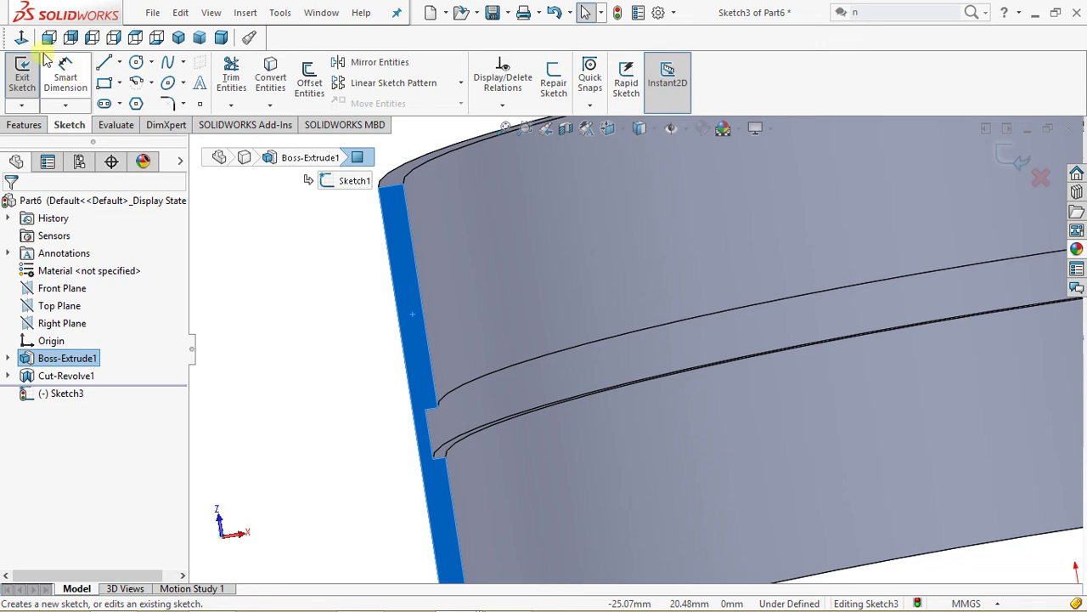
left_click(18, 37)
Sketch a circle about 1.7 mm in diameter, centred in the groove directly above the origin
left_click(135, 62)
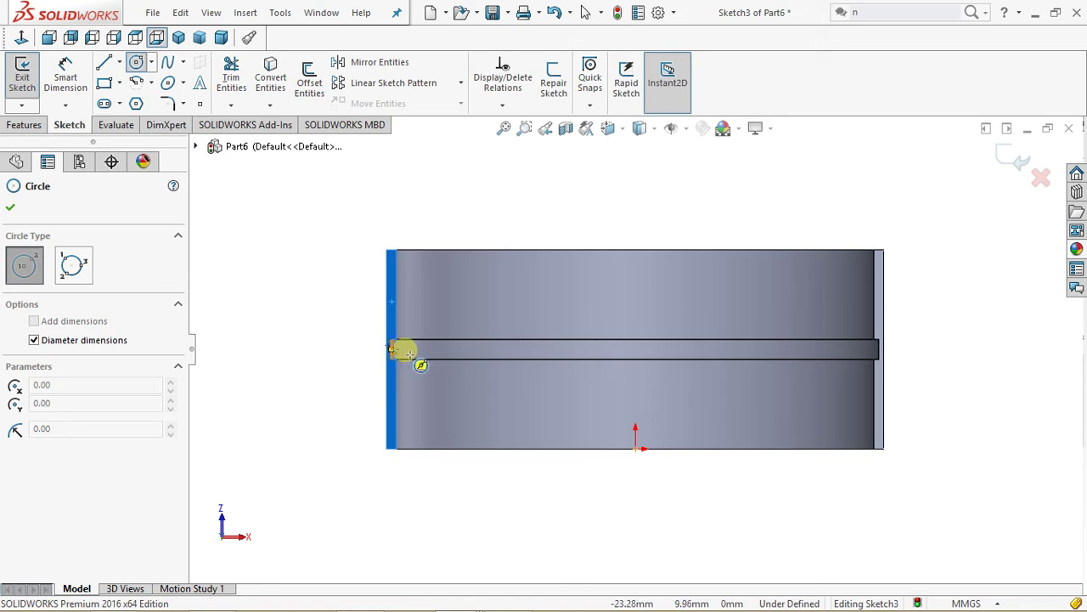
left_click(635, 350)
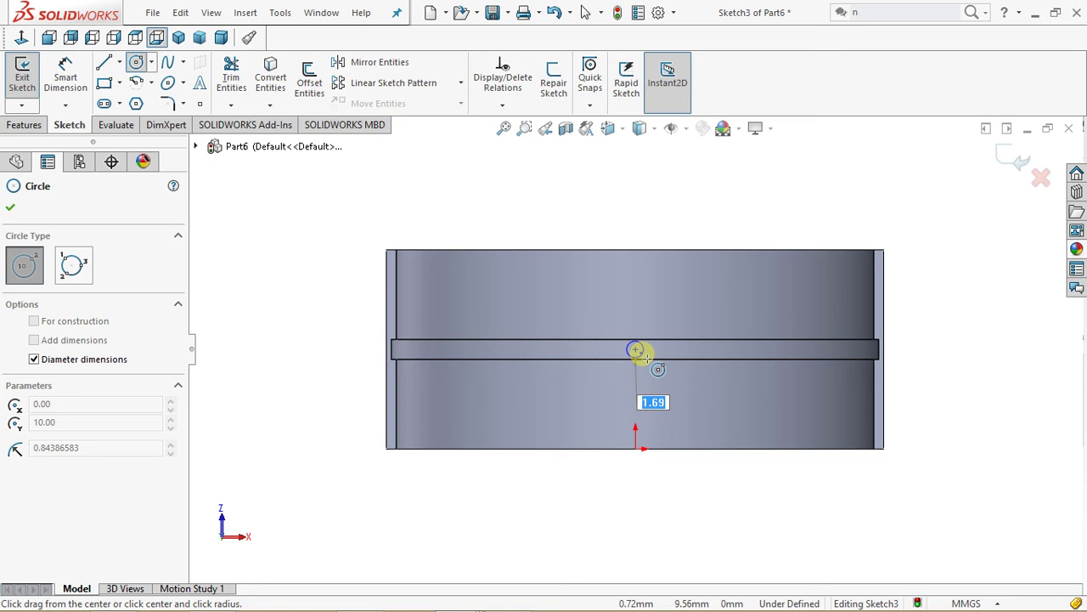
left_click(642, 354)
Dimension the small circle in the groove and set its diameter to 1.8 mm
left_click(65, 75)
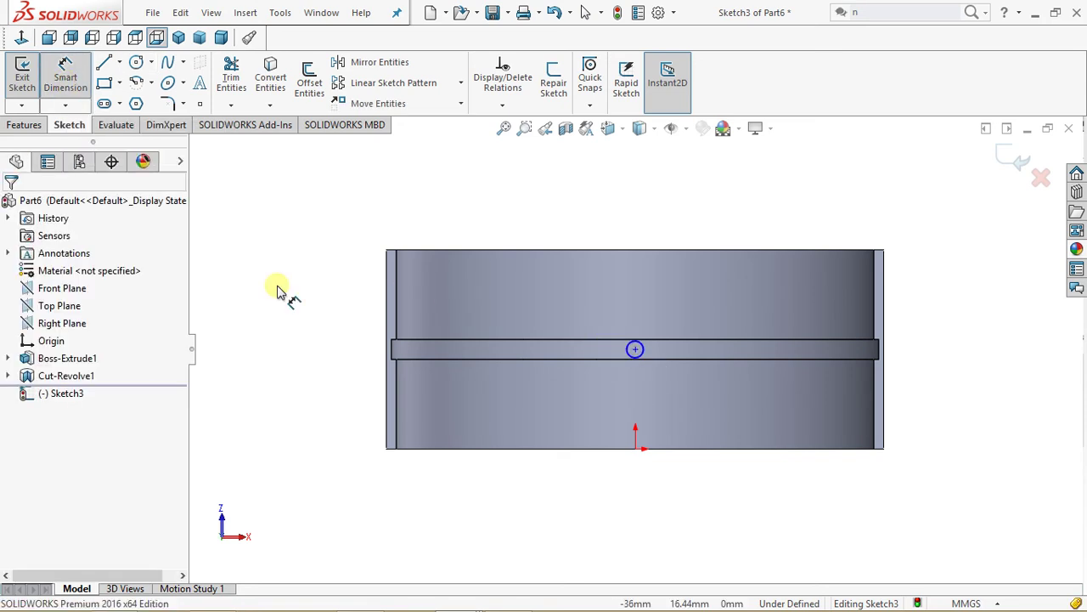
scroll(638, 361, "down", 5)
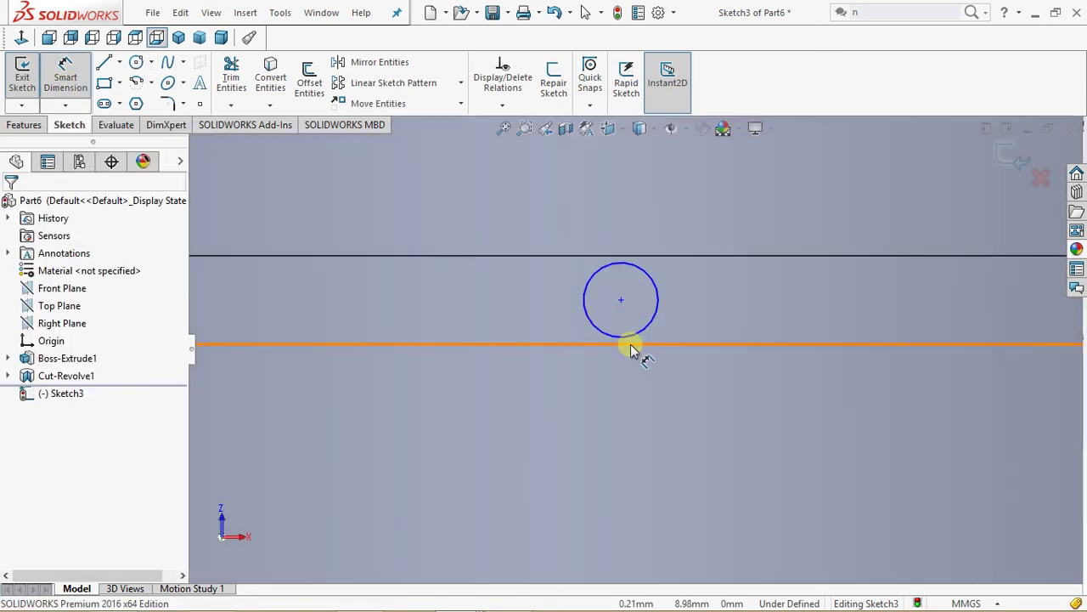
left_click(652, 320)
left_click(657, 393)
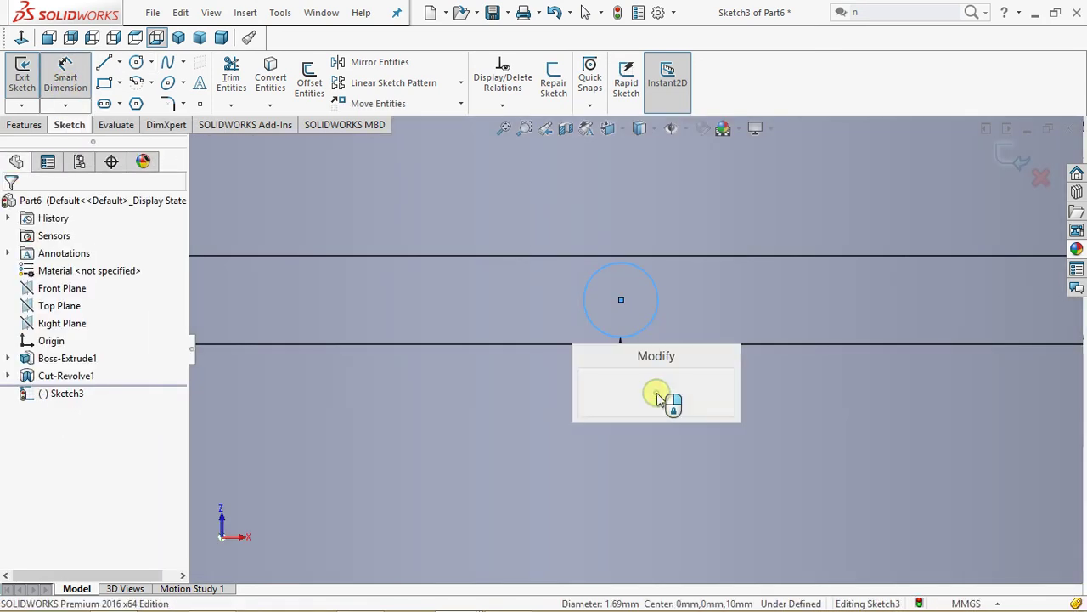
type("1.5")
key("BackSpace")
type("8")
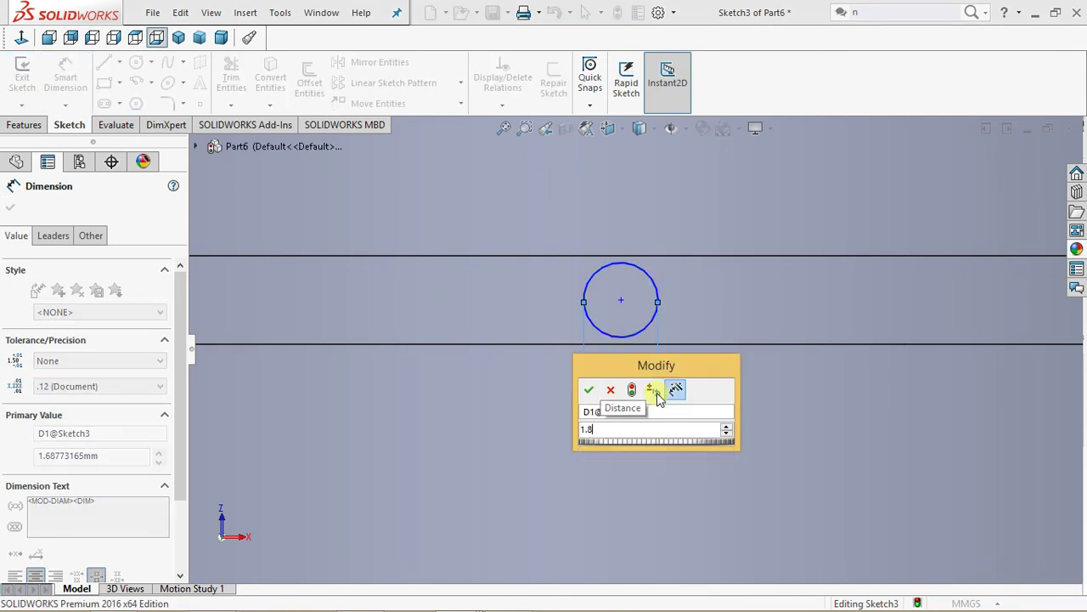
key("Return")
Cut the circle through the shell wall with an Extruded Cut to form a small hole in the groove
left_click(506, 129)
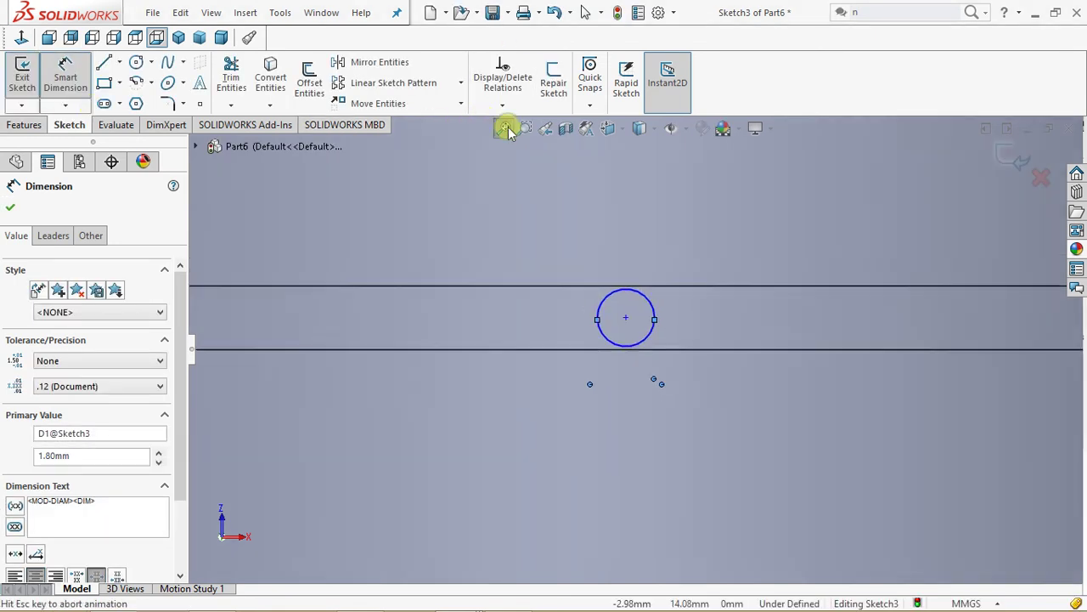
left_click(26, 125)
left_click(254, 95)
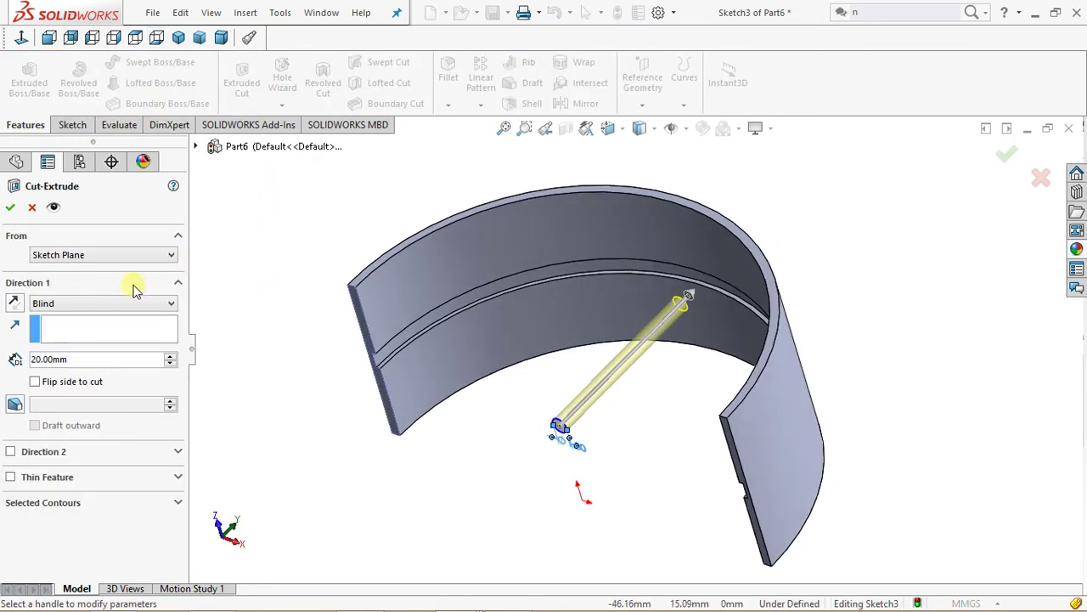
left_click(106, 307)
left_click(61, 318)
left_click(65, 303)
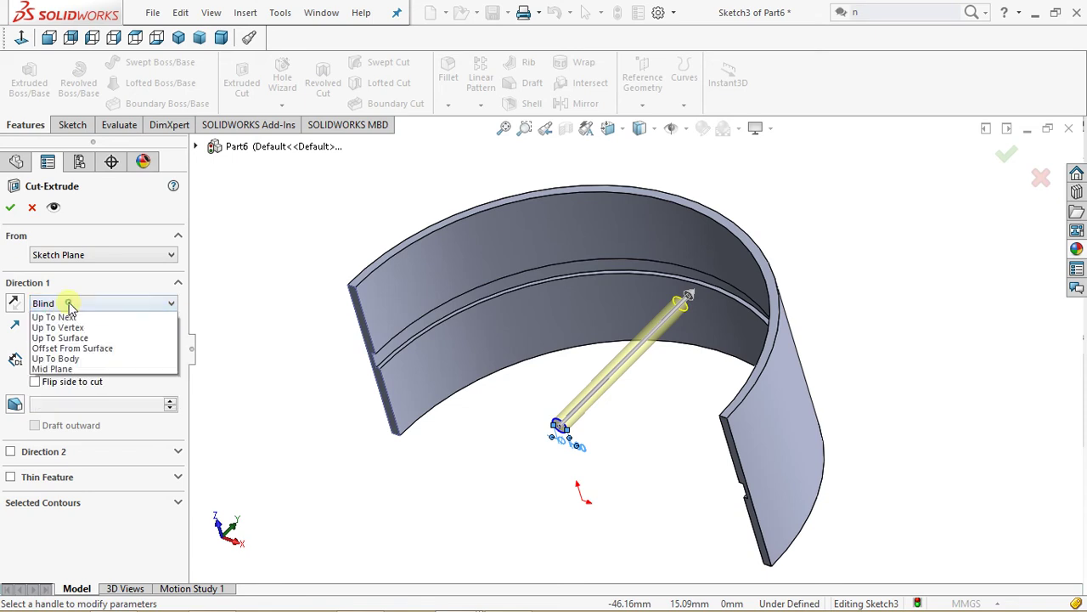
left_click(72, 334)
left_click(11, 207)
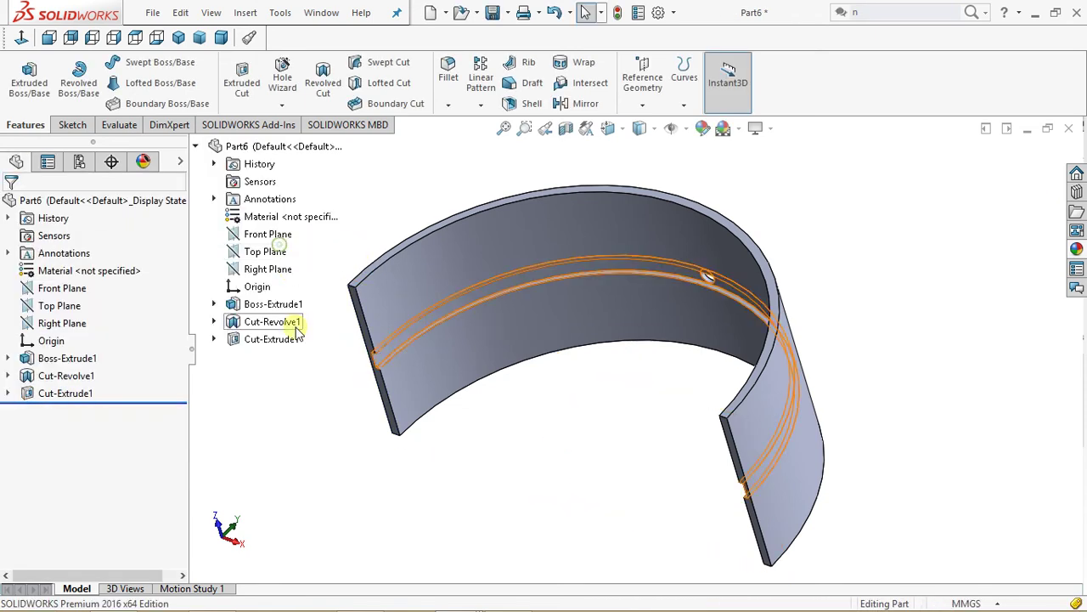
middle_click_drag(358, 480, 357, 295)
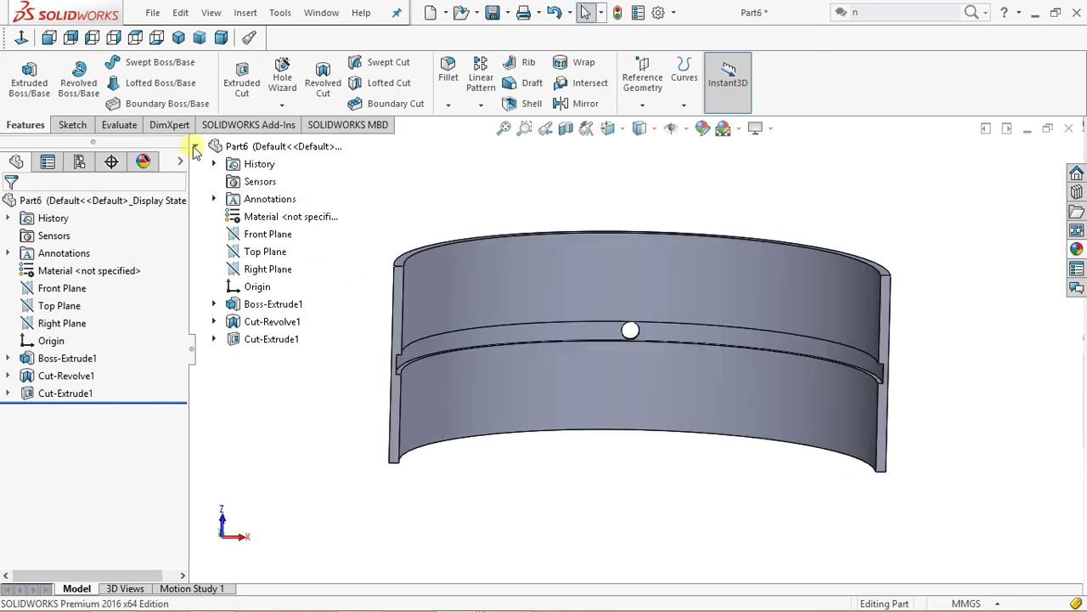
left_click(196, 149)
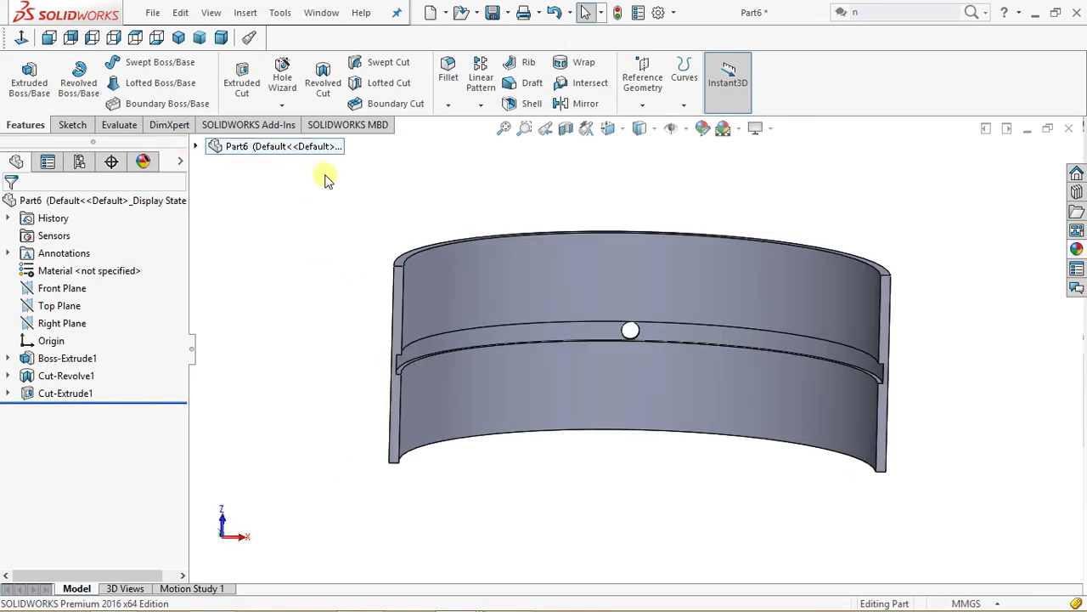
Apply Brass from the Copper Alloys category as the bearing shell's material
right_click(93, 279)
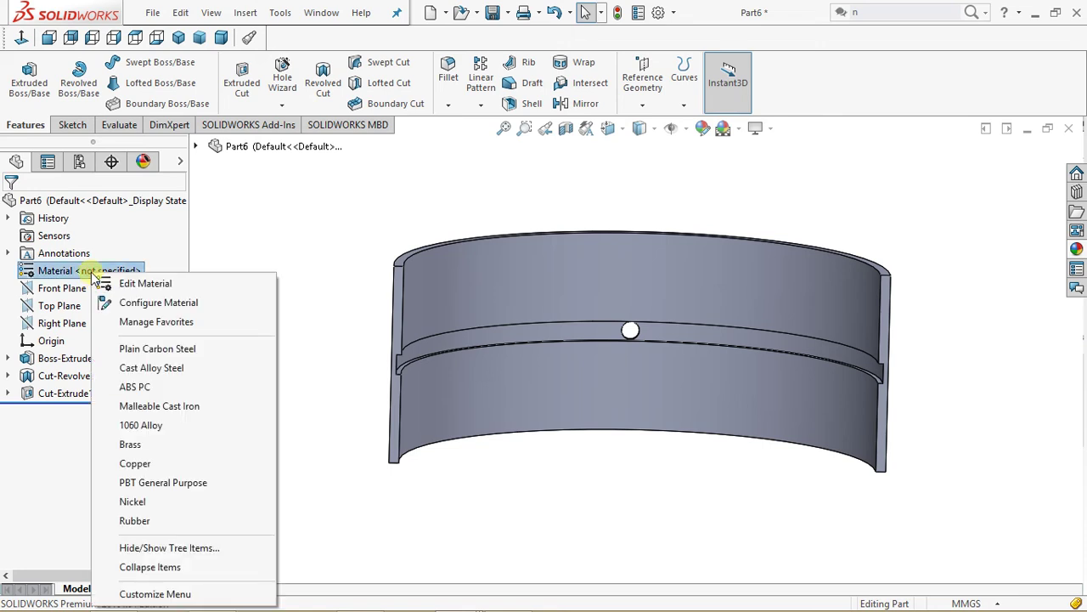
left_click(133, 285)
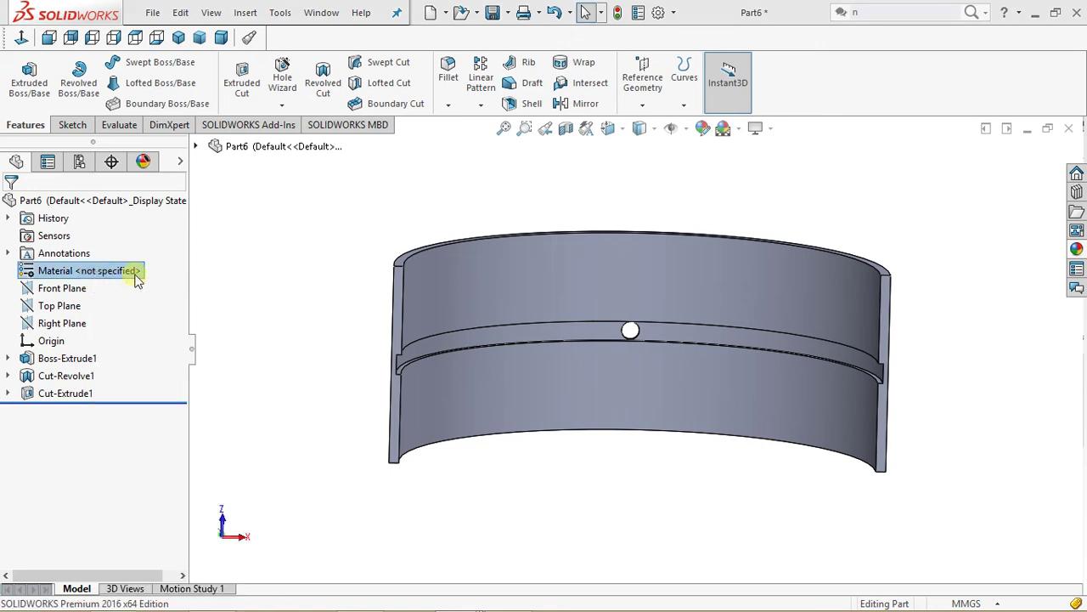
left_click(265, 122)
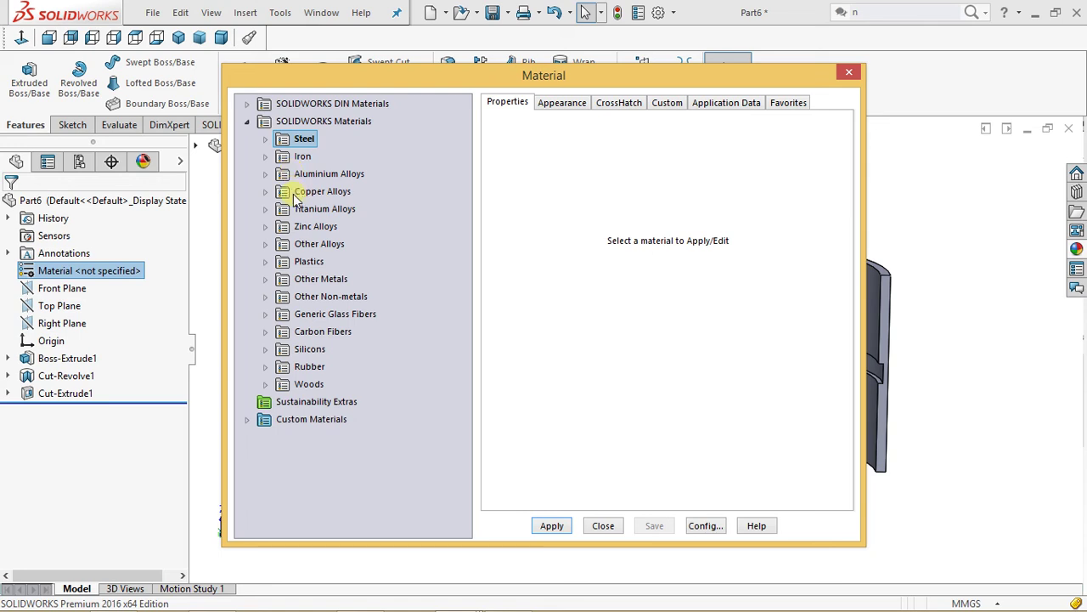
left_click(266, 193)
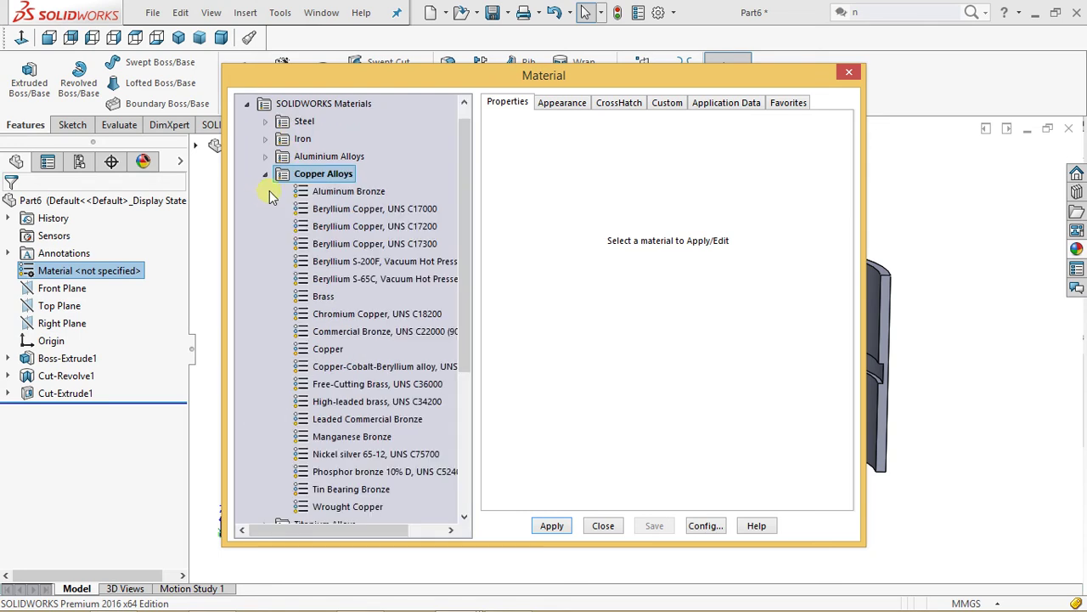
left_click(324, 298)
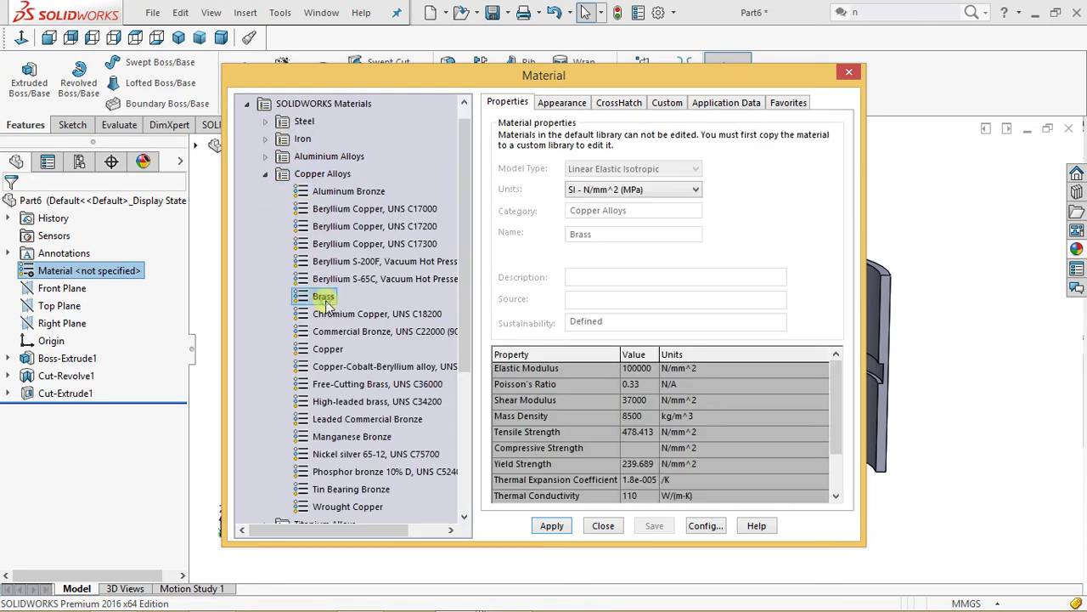
left_click(552, 526)
left_click(603, 526)
middle_click_drag(388, 430, 333, 291)
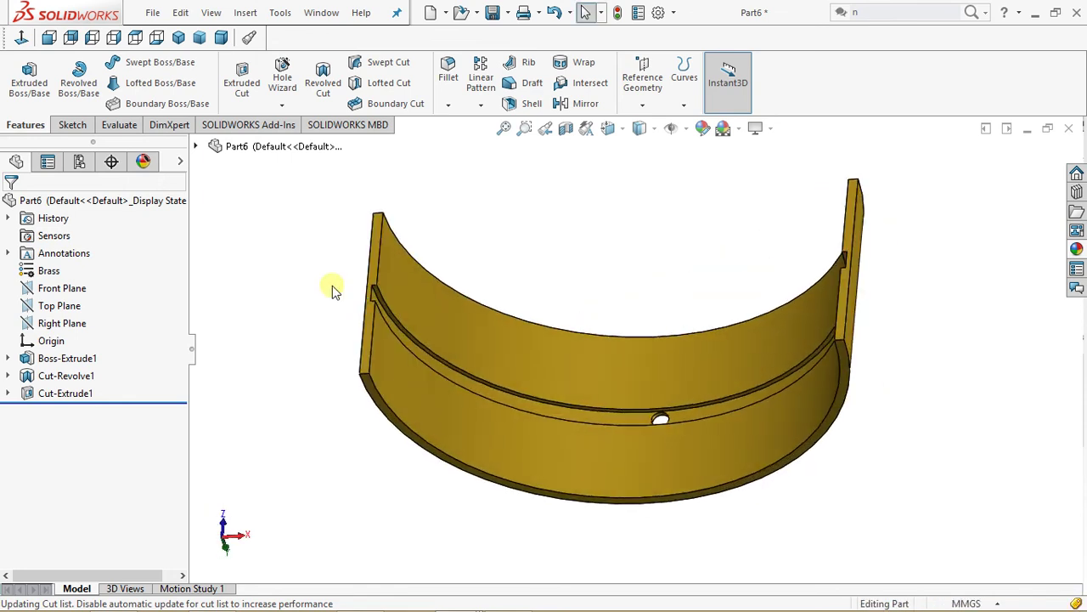
left_click(490, 14)
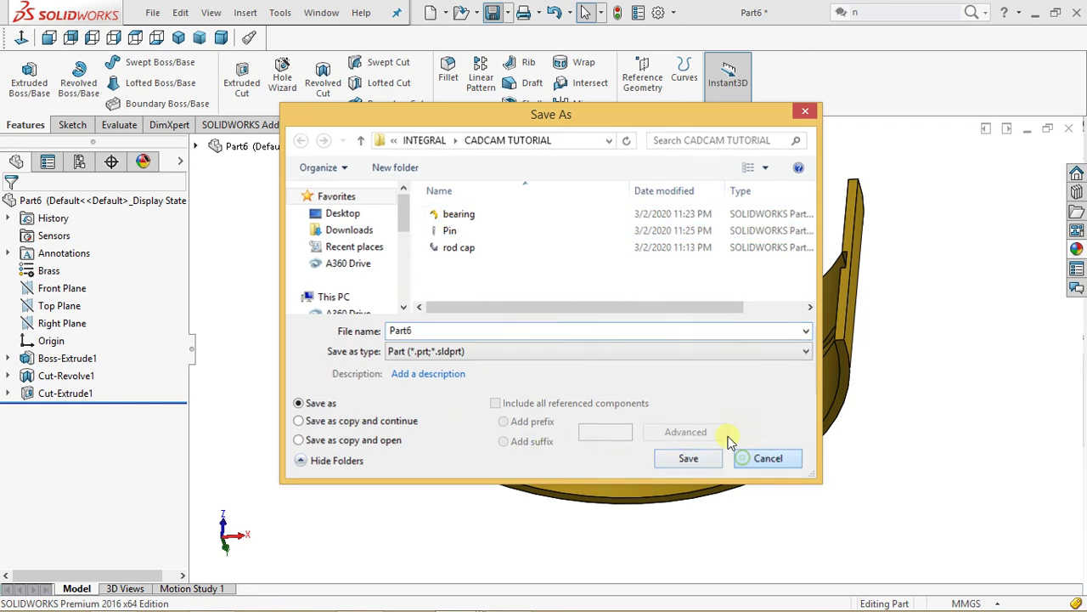
left_click(767, 458)
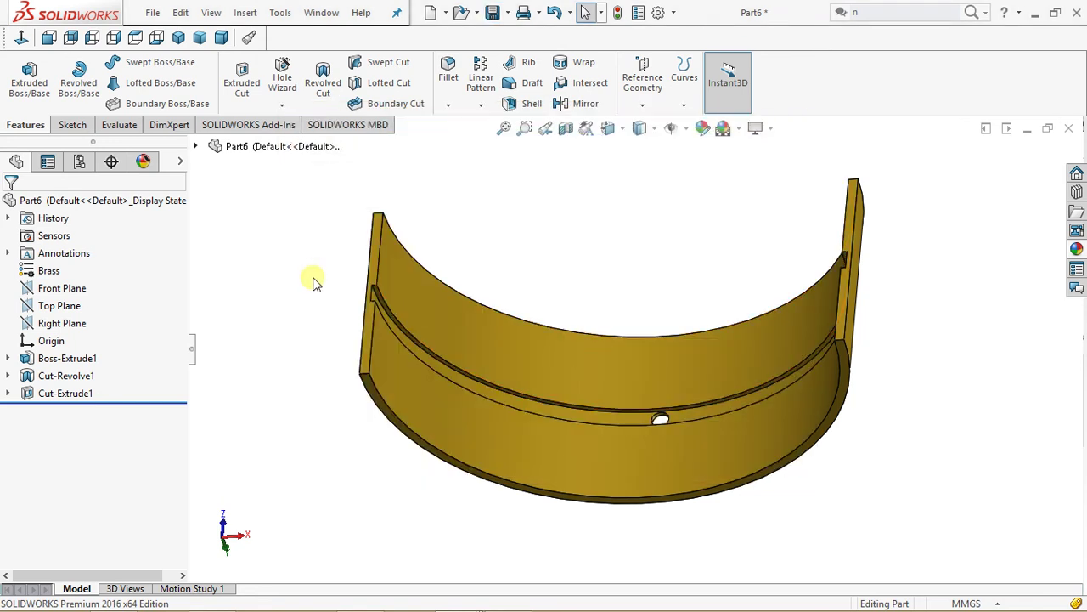
key("ctrl+n")
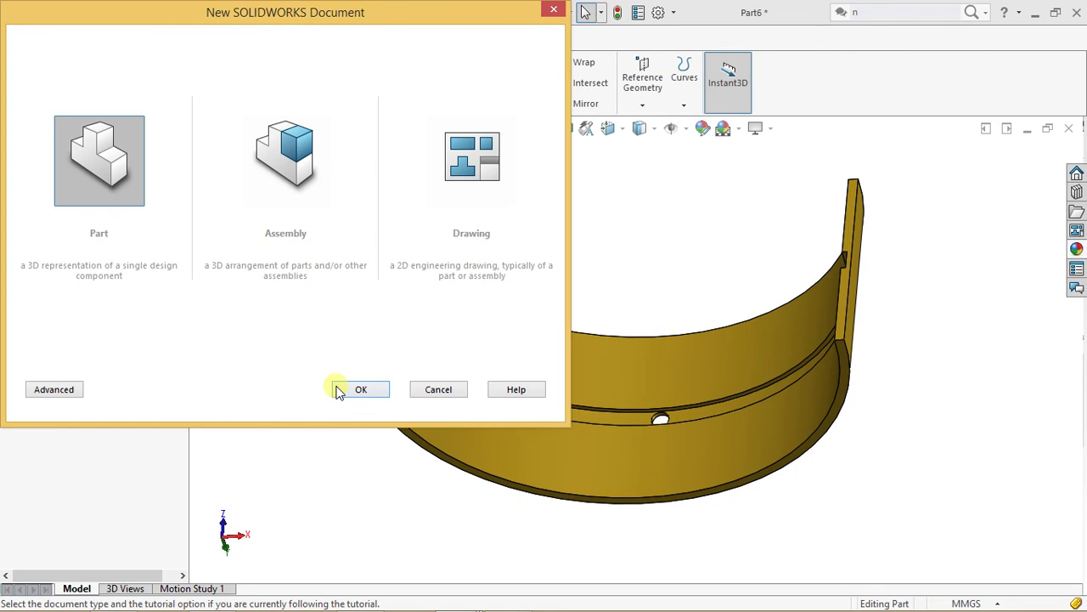
left_click(371, 389)
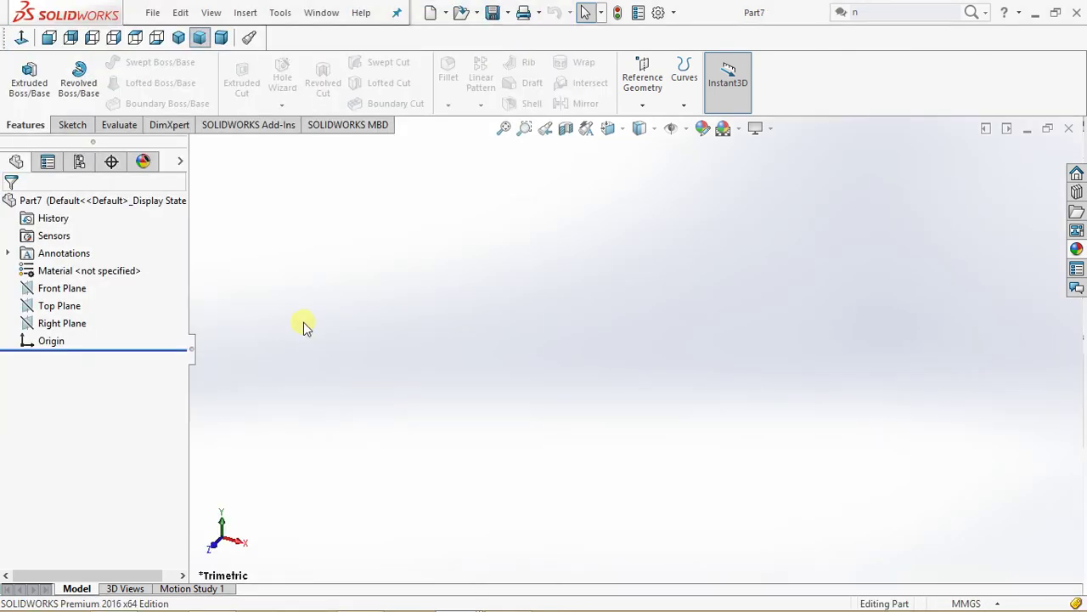
Open the recently used Pin part and examine its hollow cylinder with chamfered ends
left_click(152, 14)
mouse_move(206, 75)
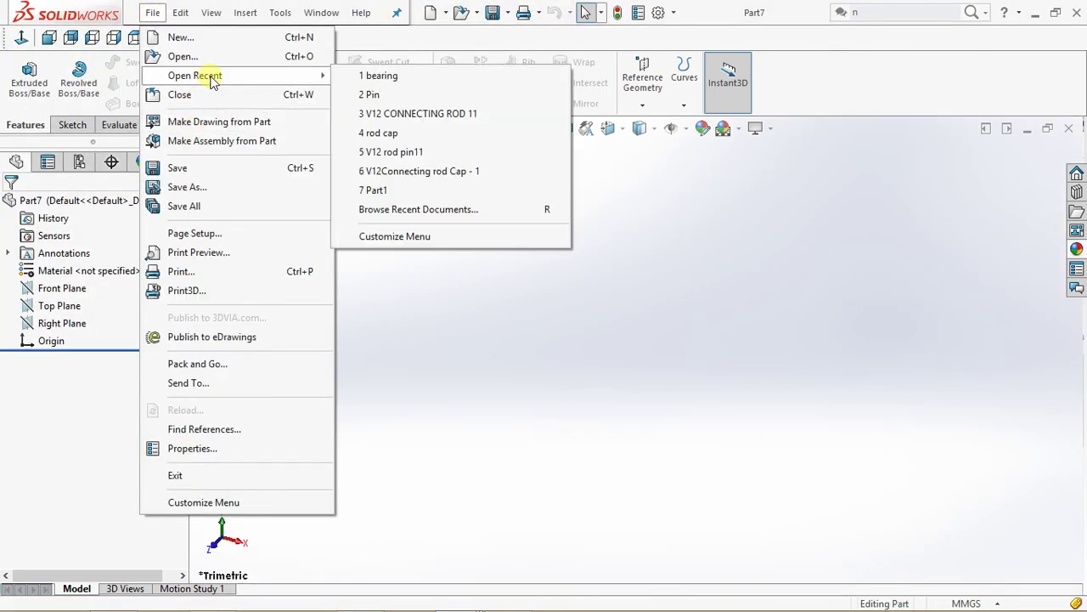
left_click(393, 94)
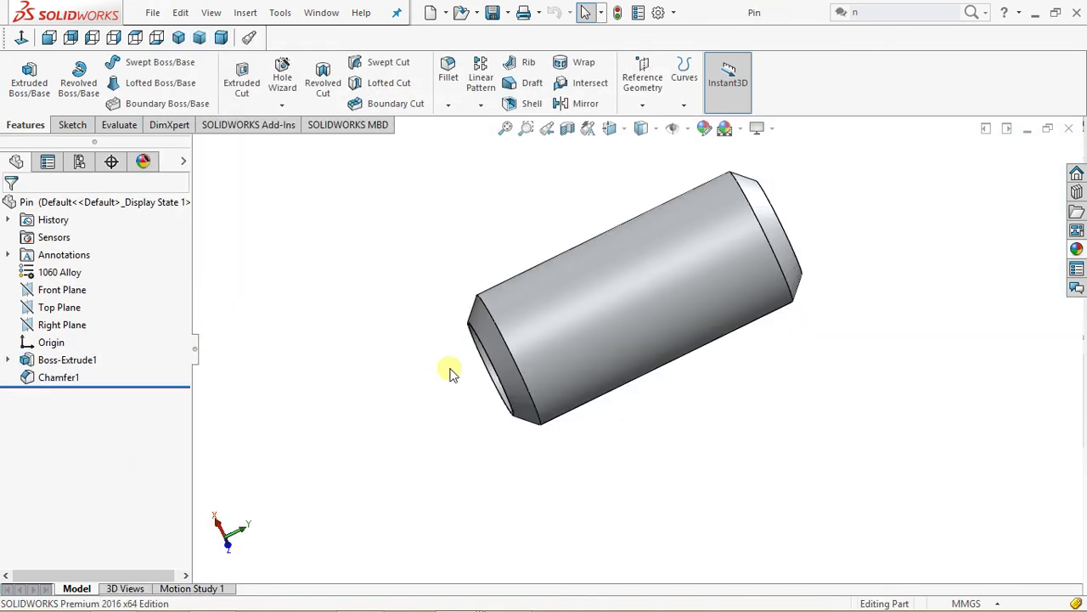
middle_click_drag(450, 368, 407, 430)
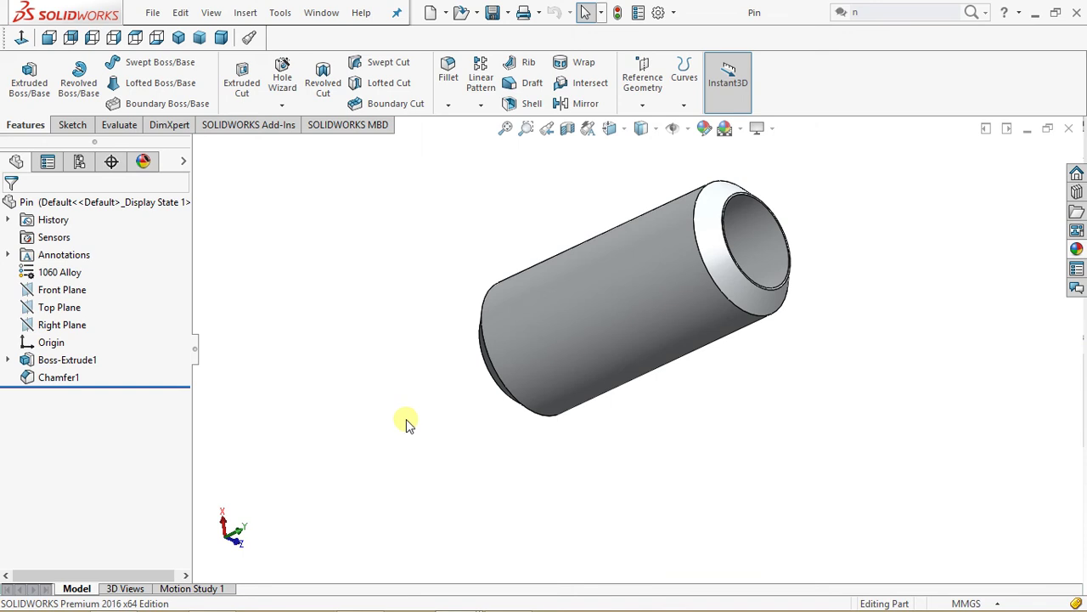
Create a new part document and set its scene to Plain White
key("ctrl+n")
left_click(361, 390)
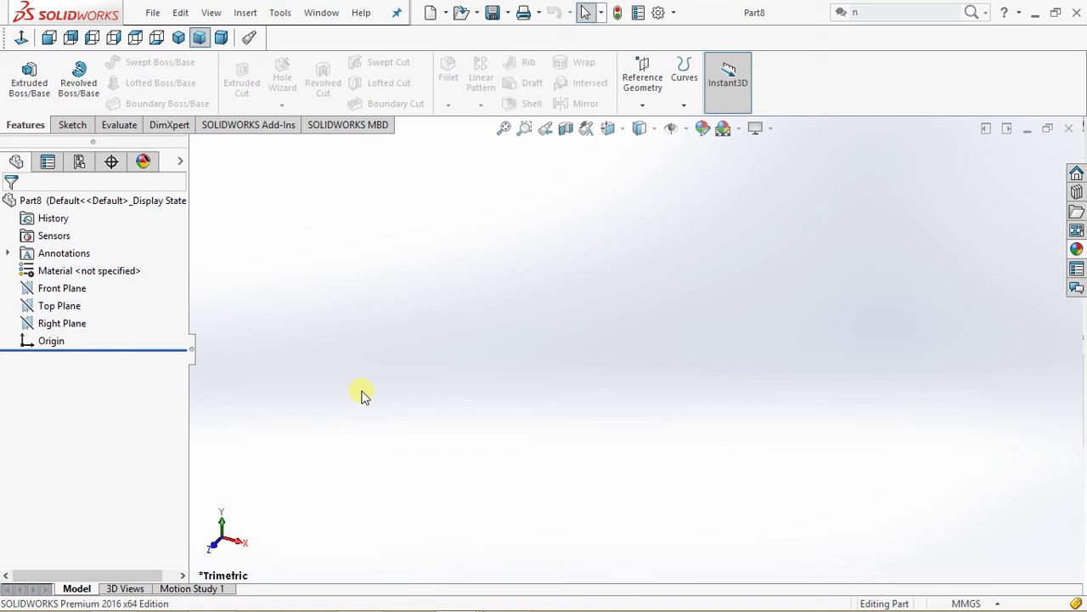
left_click(739, 129)
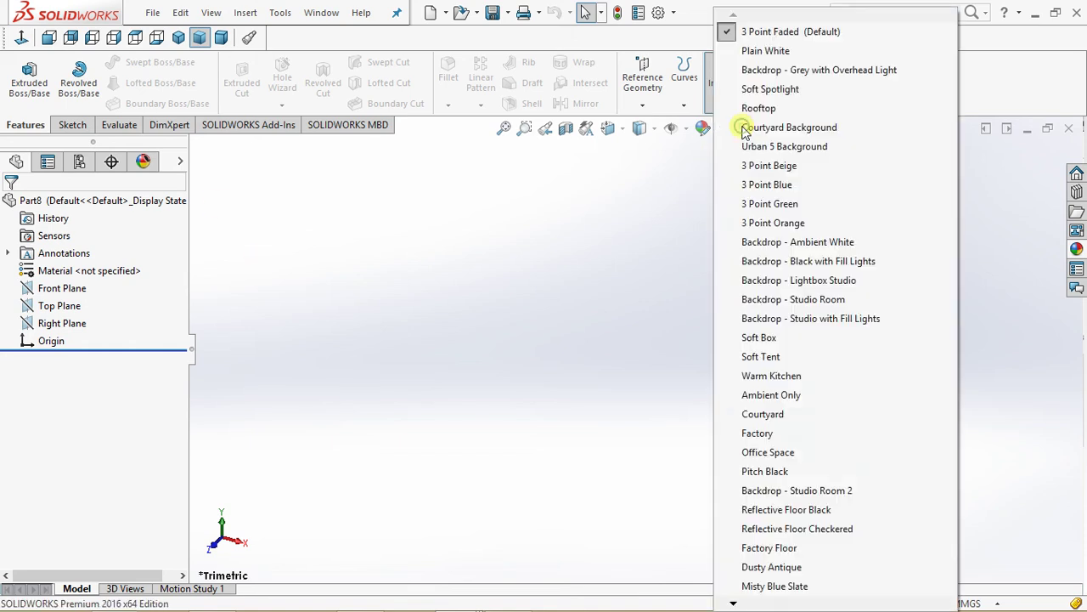
left_click(755, 51)
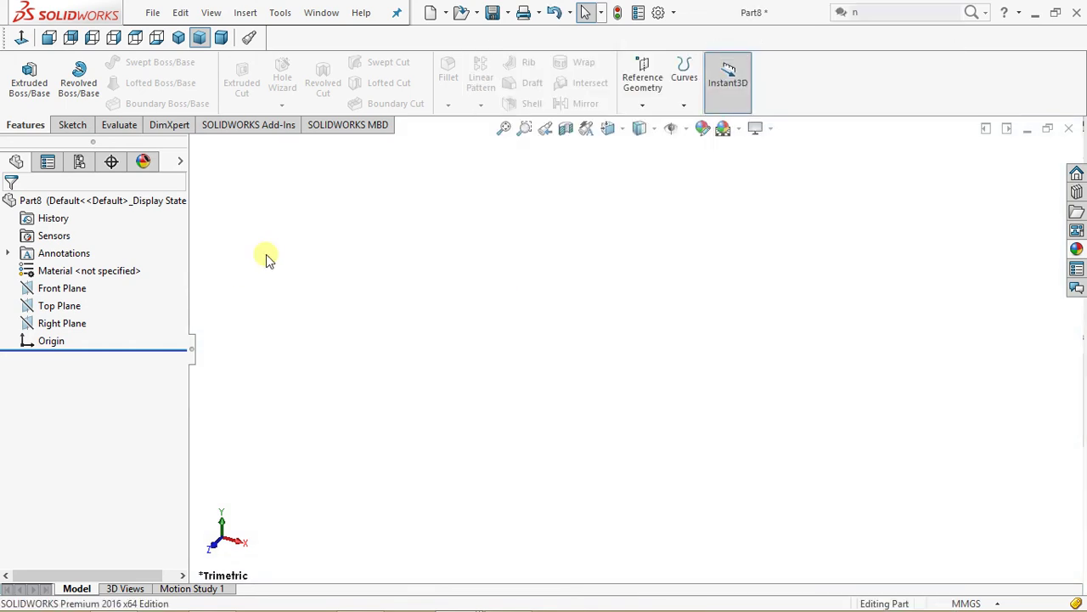
Sketch two concentric circles centred on the origin on the Top Plane, the inner one about 25 mm in diameter
left_click(62, 306)
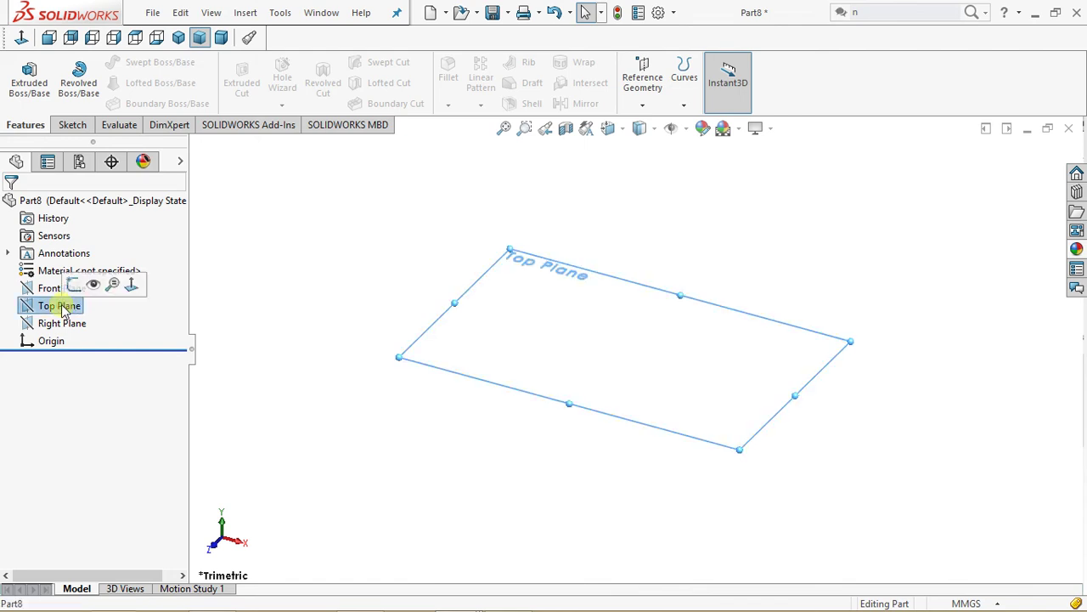
left_click(70, 286)
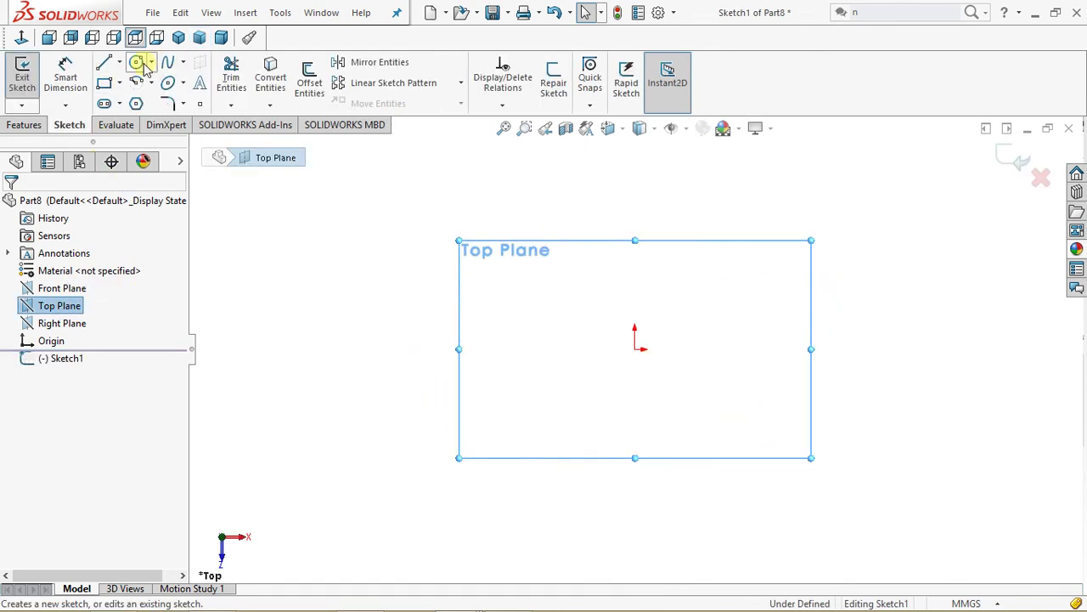
left_click(138, 63)
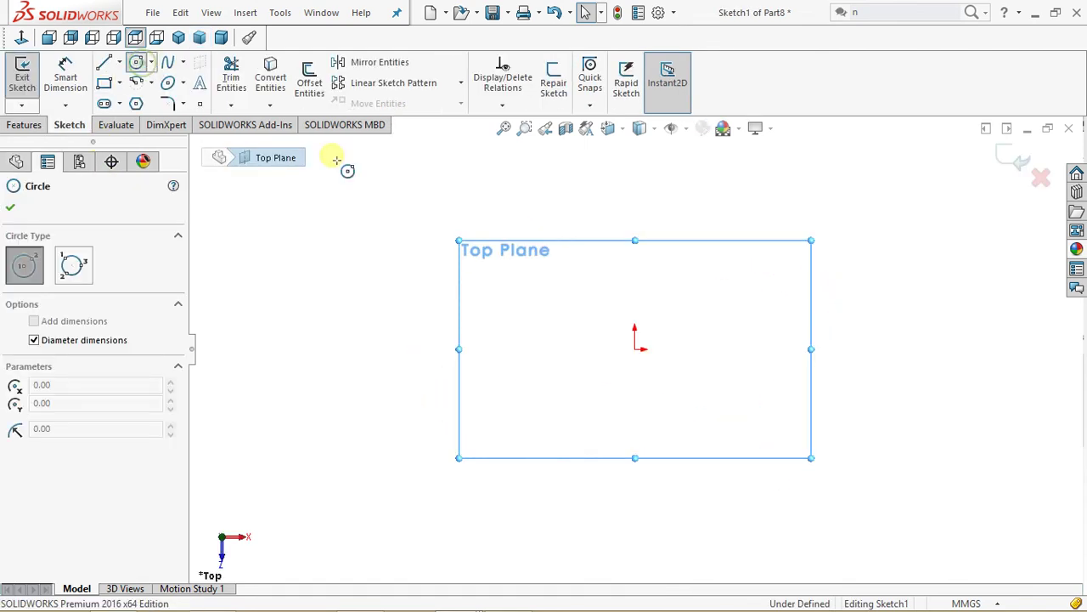
left_click(638, 350)
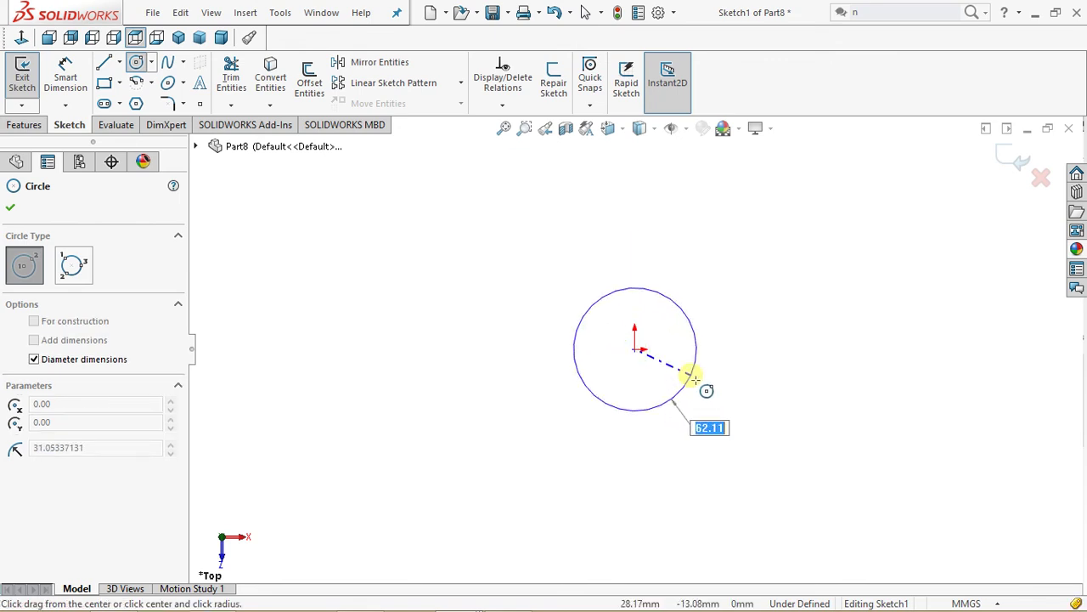
left_click(694, 377)
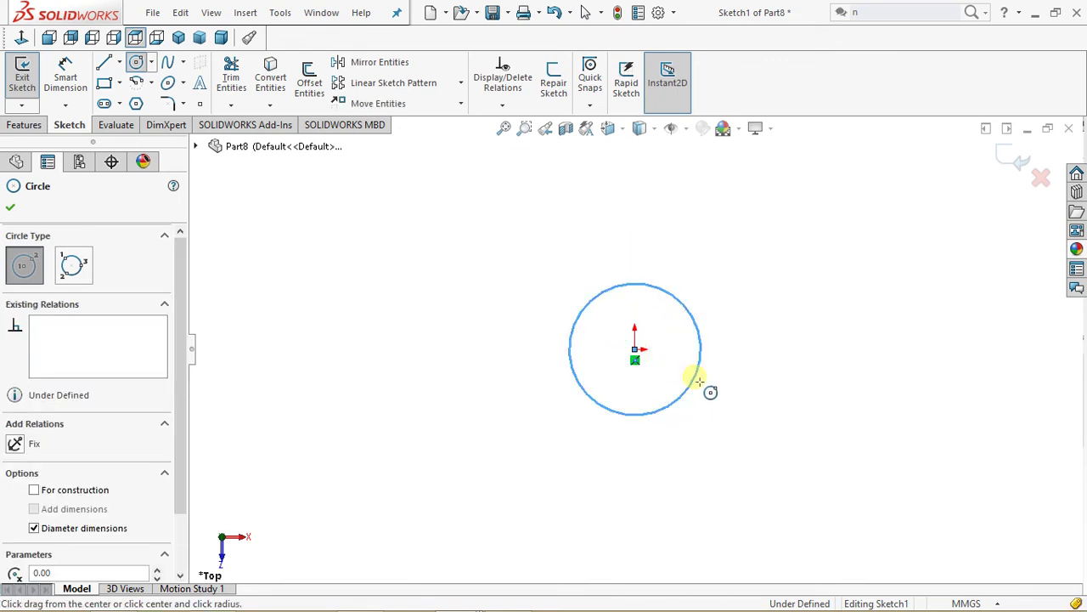
left_click(635, 349)
left_click(661, 365)
key("Escape")
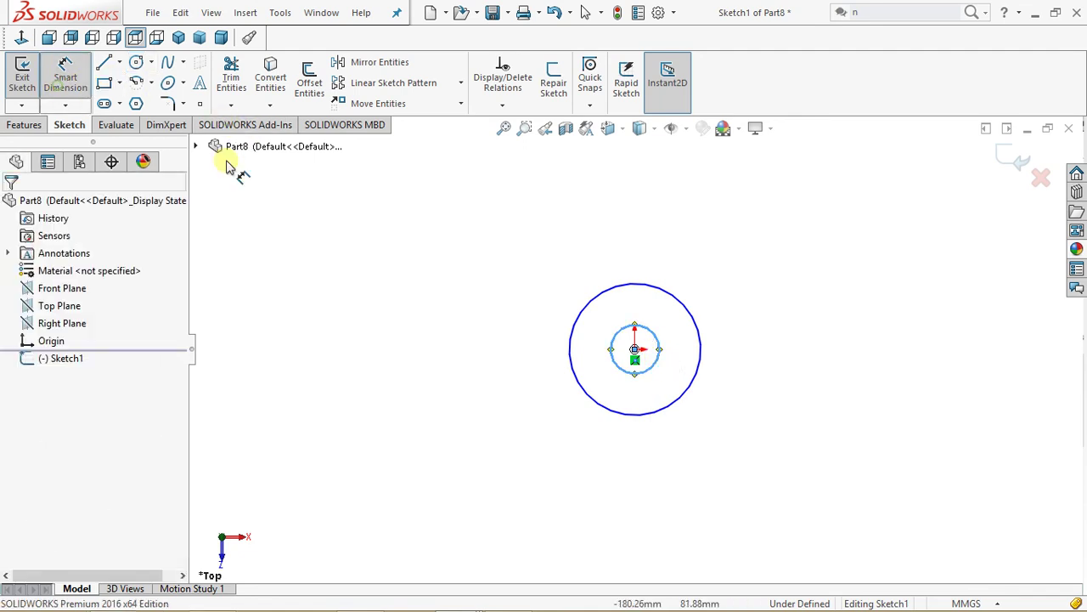
Dimension the concentric circles with diameters of 12.5 mm for the inner and 18 mm for the outer one
left_click(627, 333)
scroll(636, 342, "up", 2)
scroll(635, 344, "down", 3)
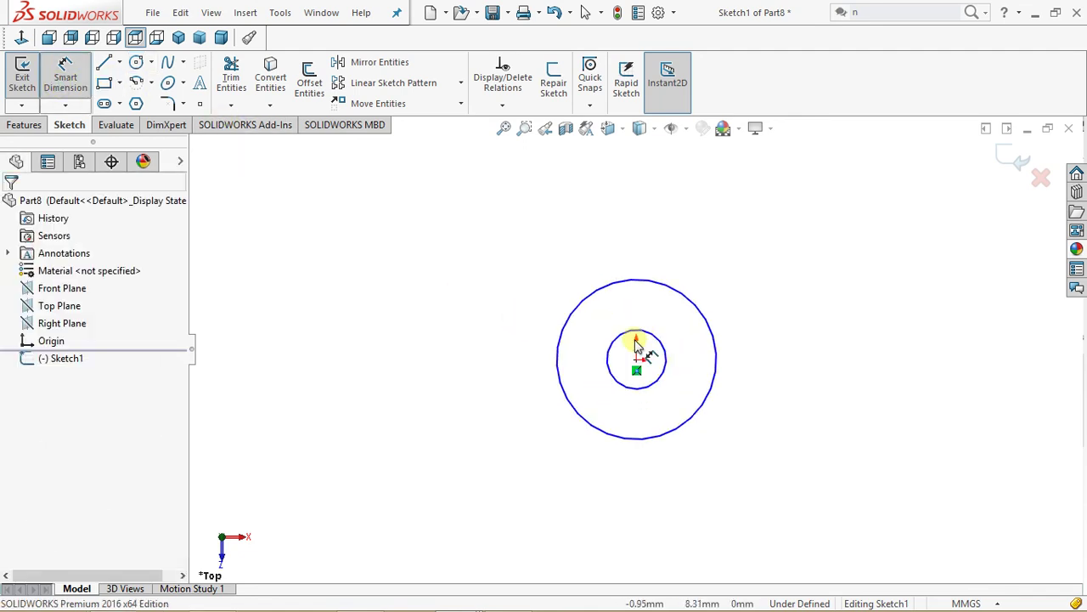
scroll(637, 344, "down", 2)
left_click(650, 326)
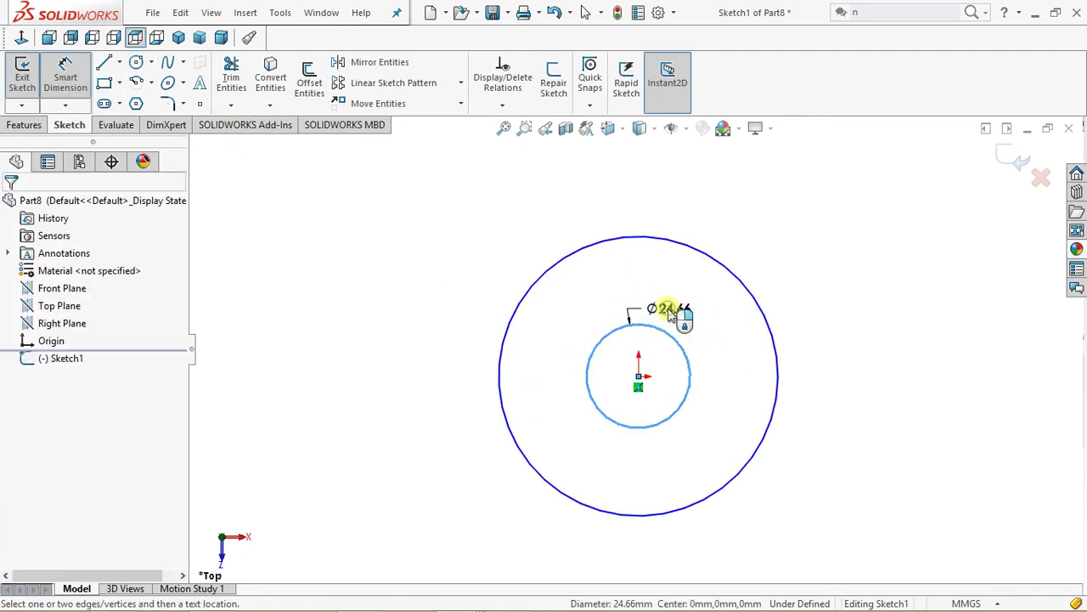
left_click(669, 313)
type("12.5")
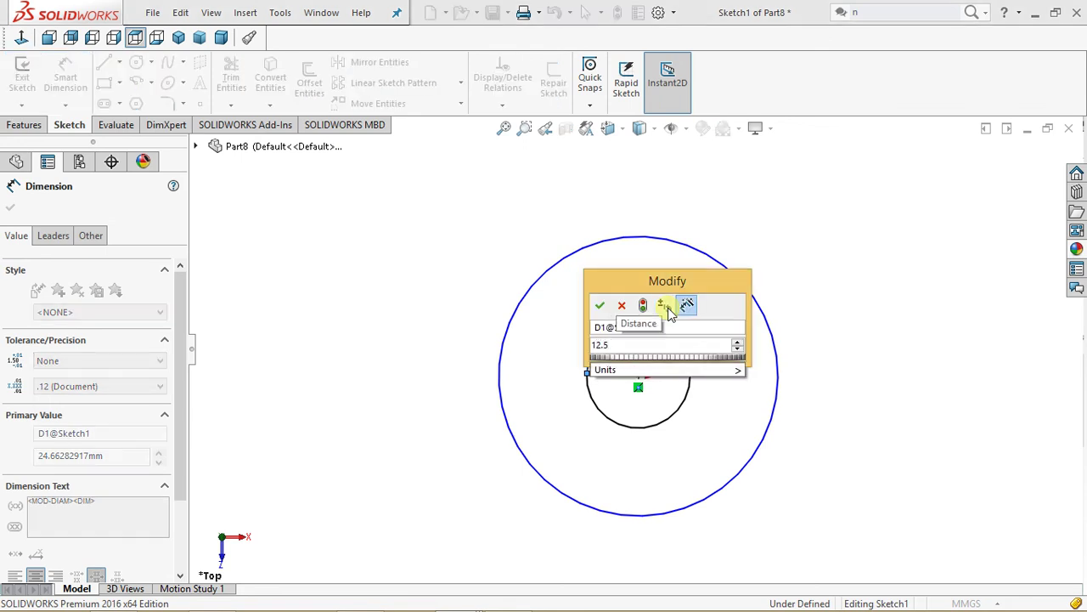
key("Return")
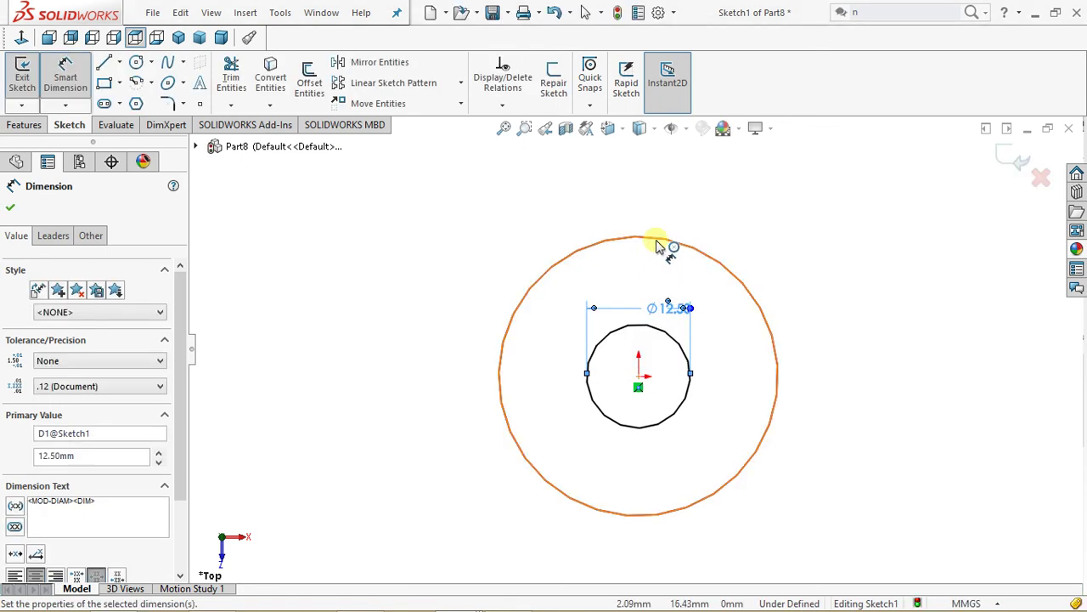
left_click(660, 241)
left_click(730, 216)
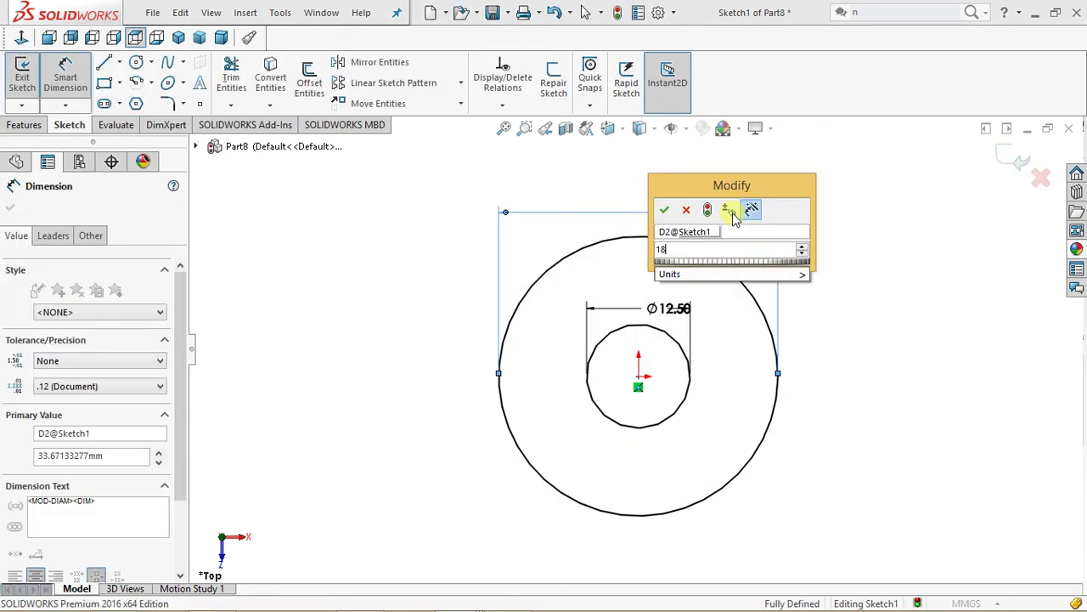
type("18")
key("Return")
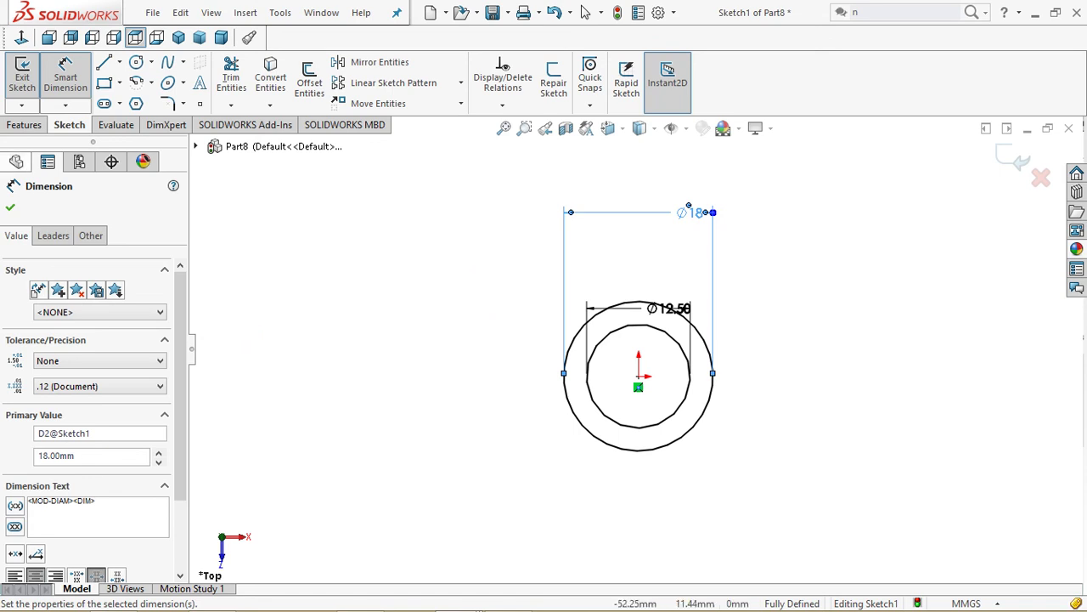
Extrude the ring profile as a blind boss to a depth of 40 mm
left_click(20, 125)
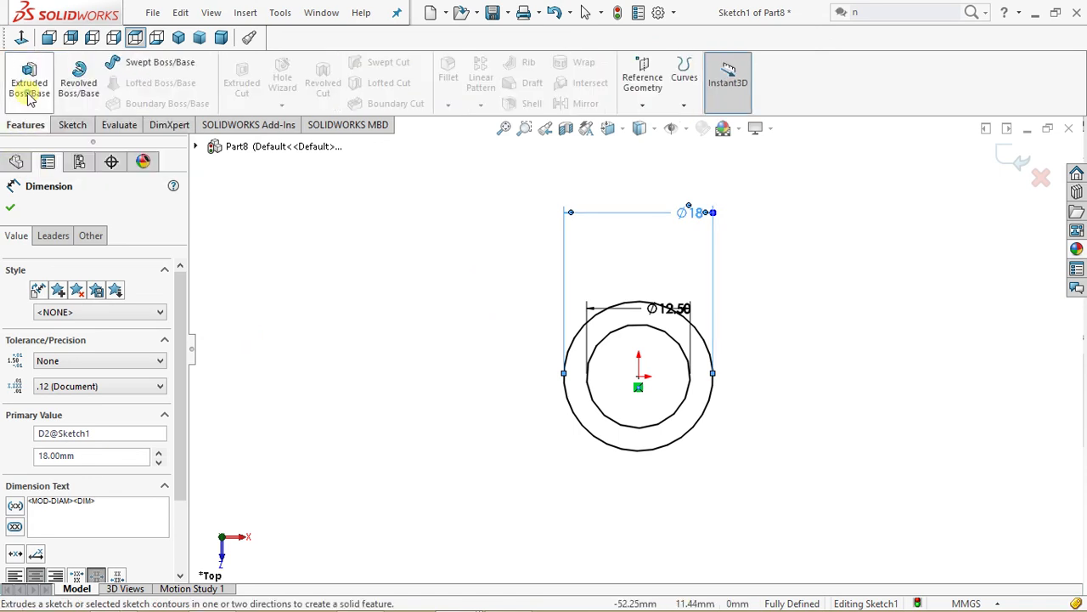
left_click(37, 102)
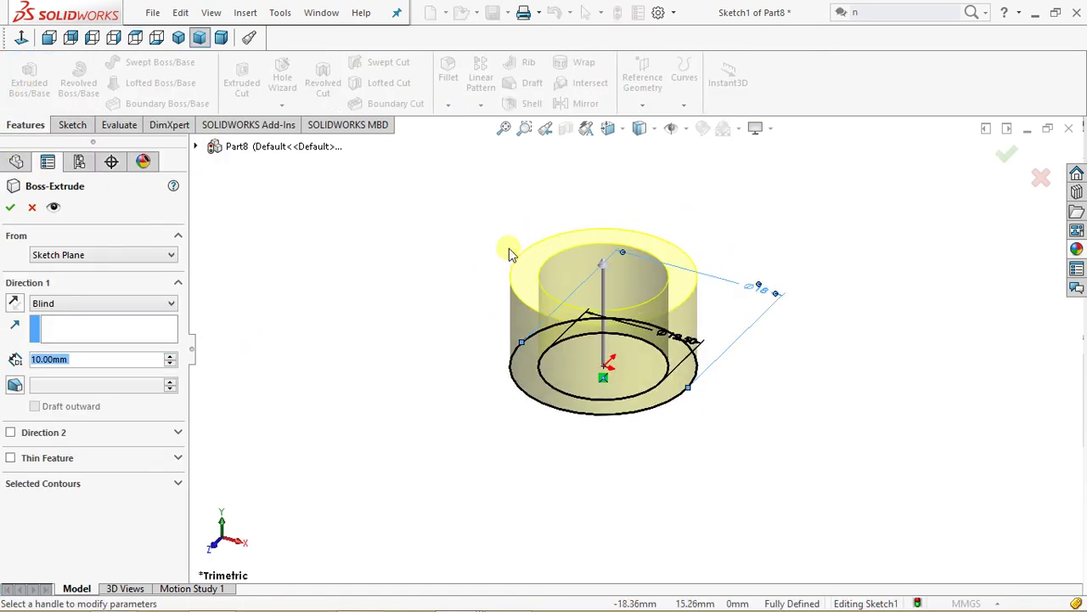
left_click(504, 129)
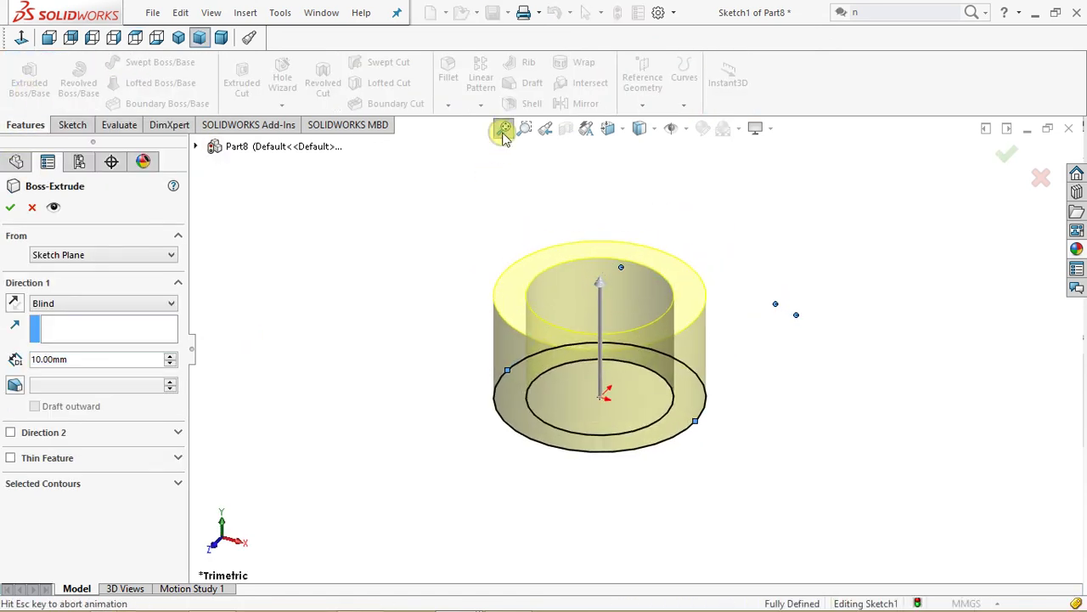
left_click(59, 304)
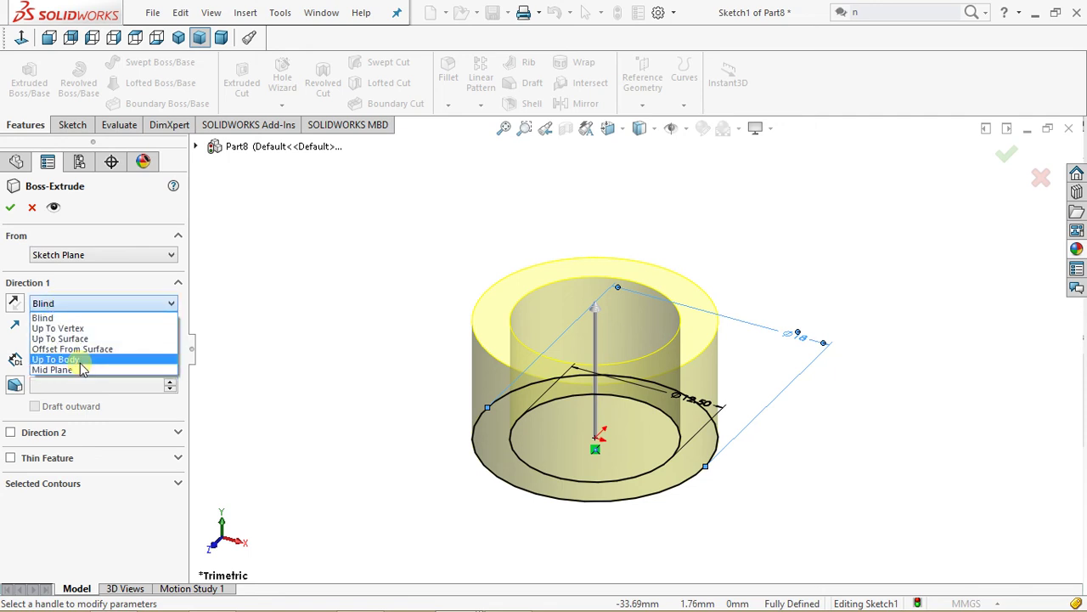
left_click(62, 302)
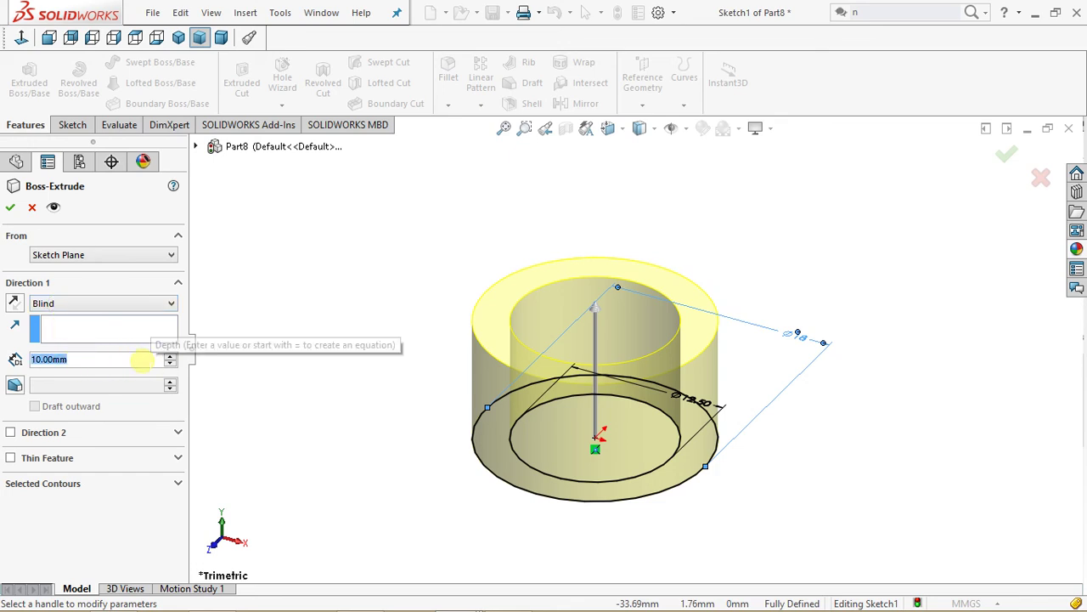
type("40")
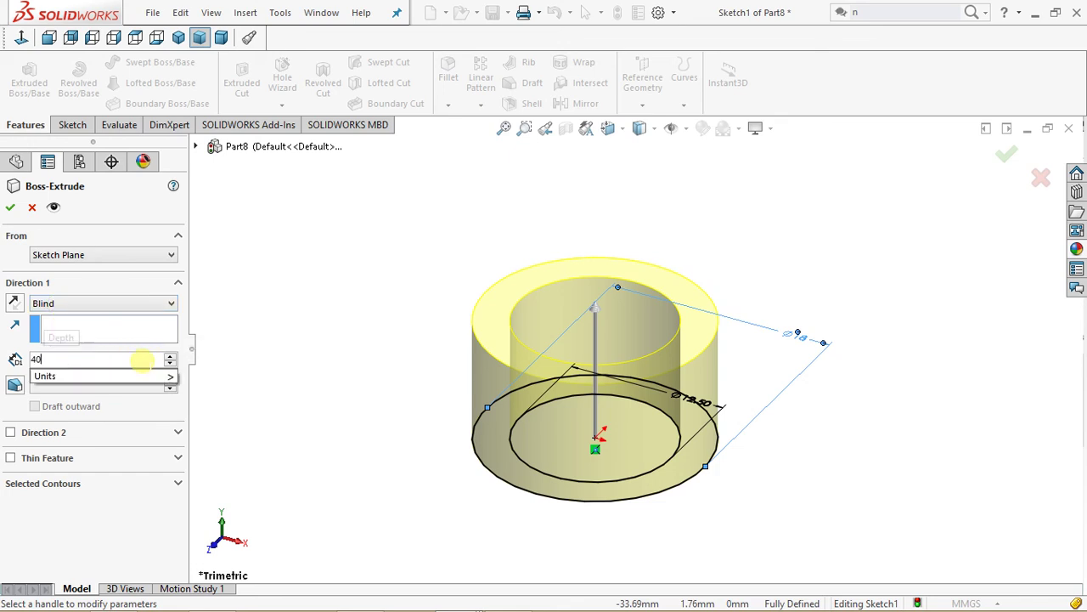
left_click(19, 343)
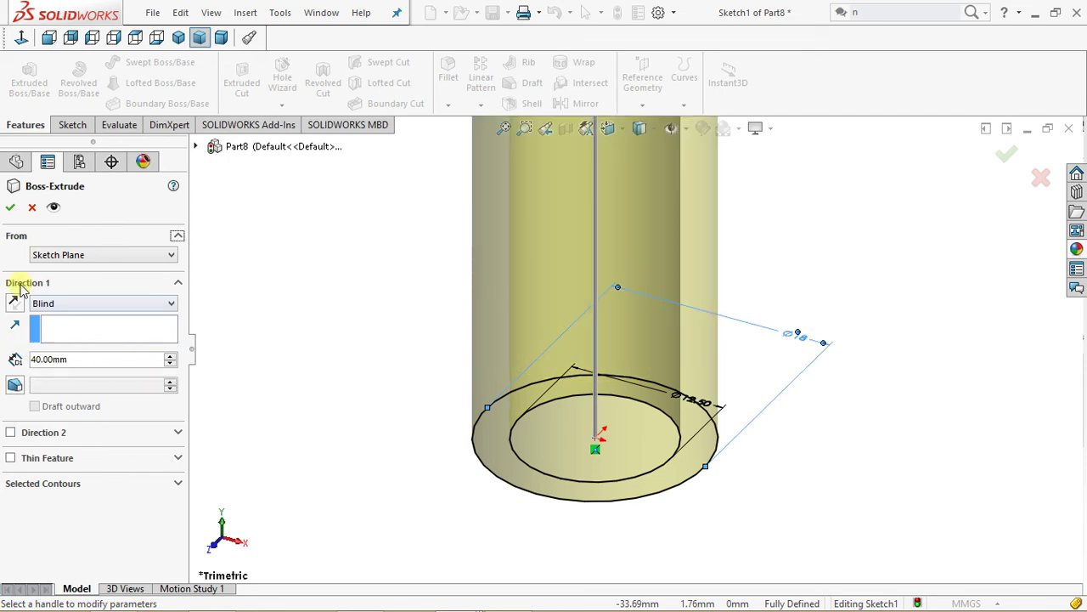
left_click(10, 208)
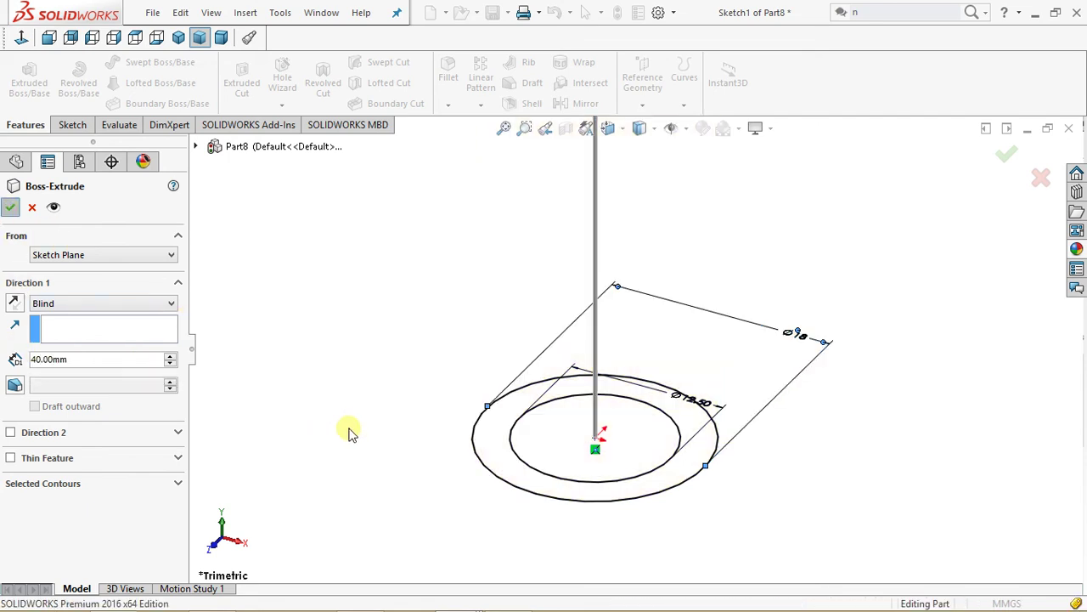
left_click(349, 430)
Chamfer the outer circular edges at both ends of the hollow cylinder by 2.5 mm at 45 degrees
scroll(371, 372, "up", 5)
middle_click_drag(368, 375, 442, 419)
middle_click_drag(203, 344, 243, 299)
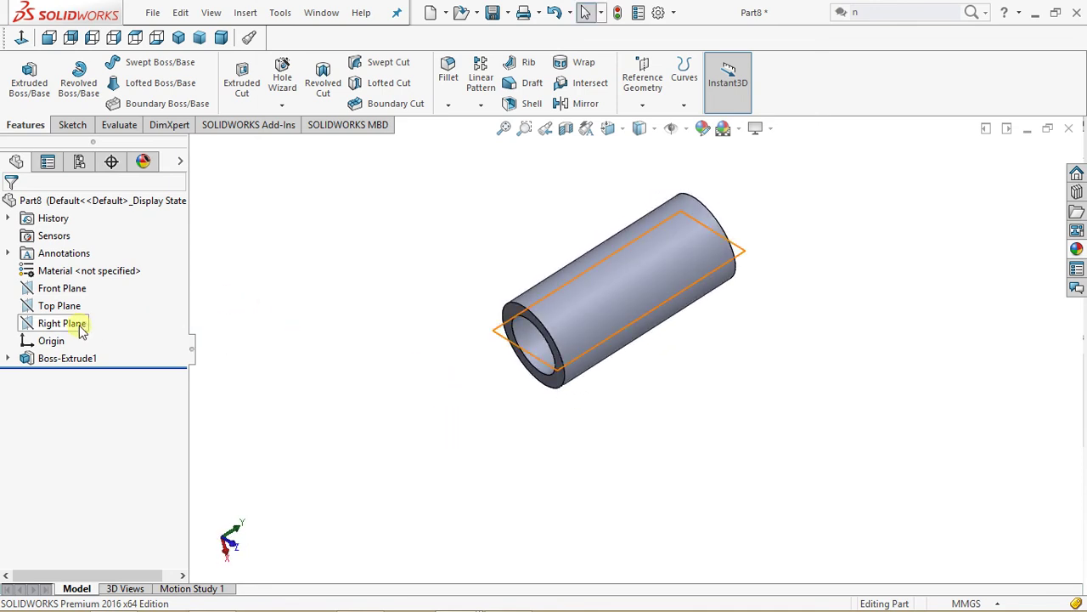
left_click(448, 105)
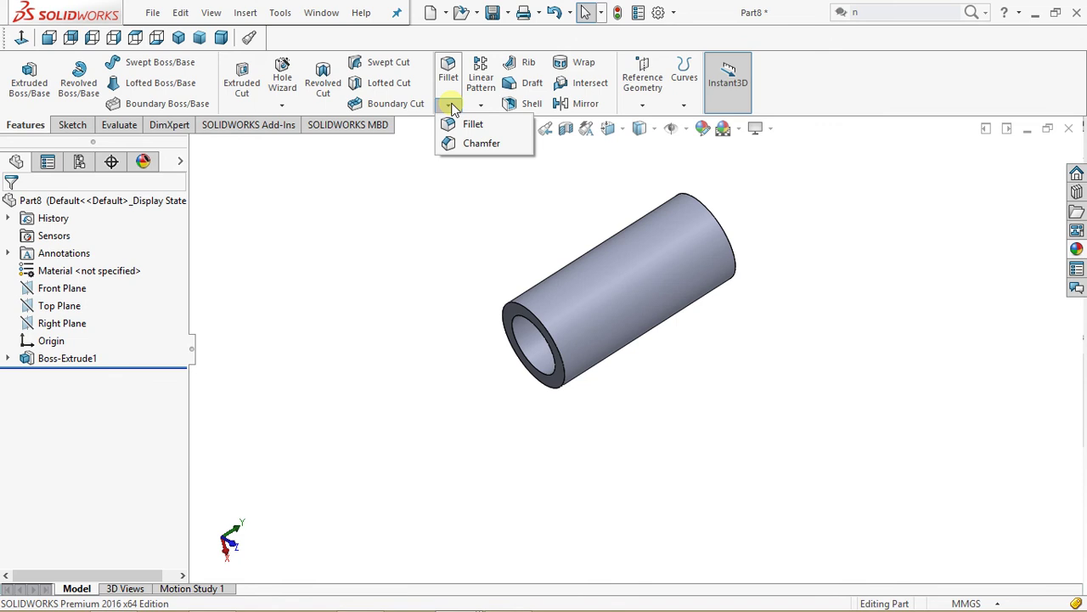
left_click(469, 143)
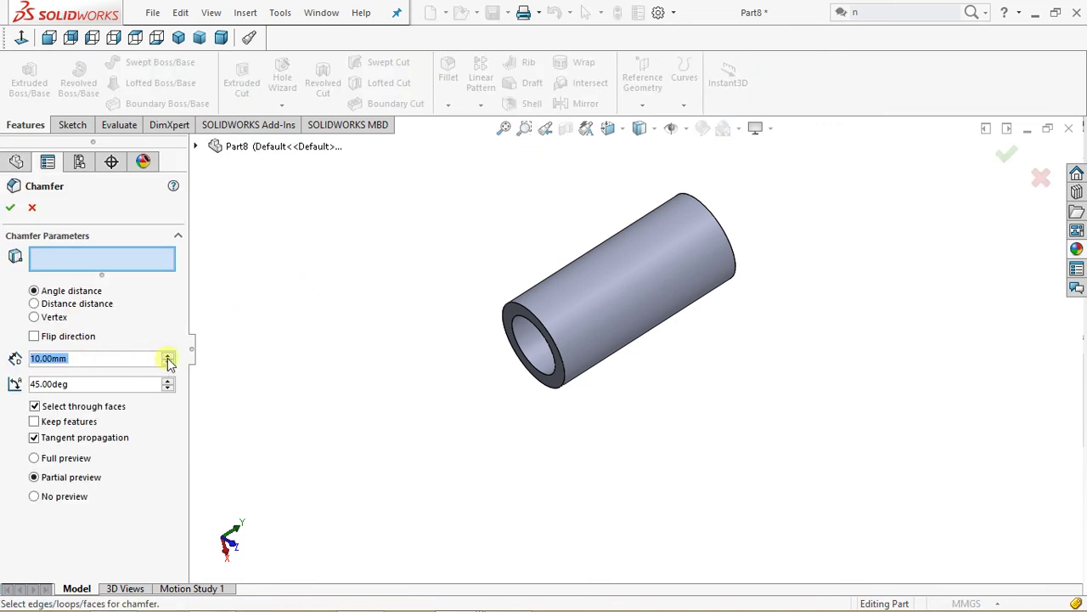
type("2.5")
key("Return")
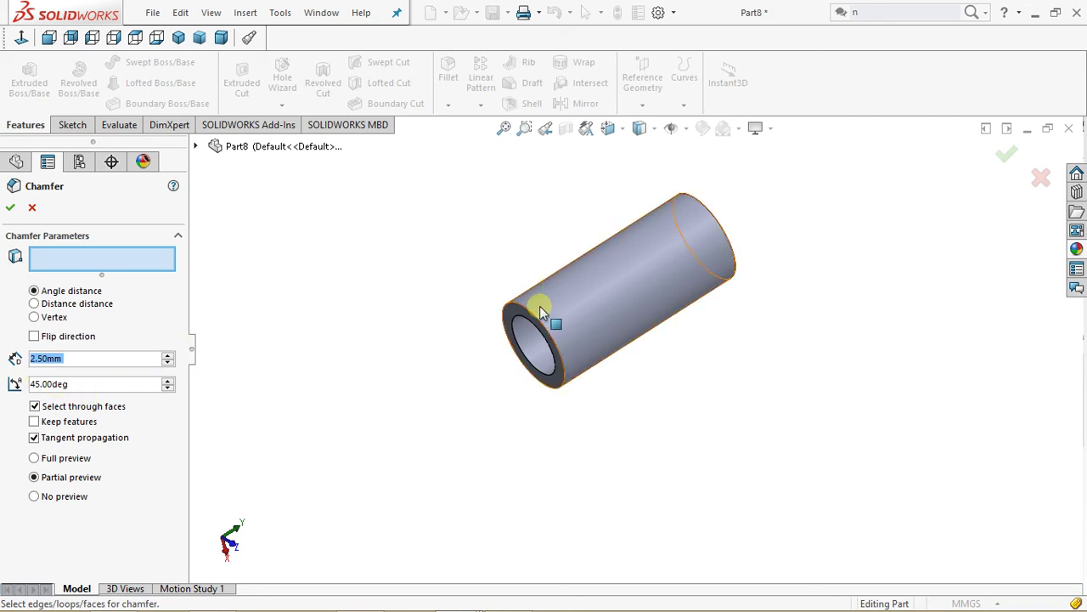
scroll(548, 325, "down", 5)
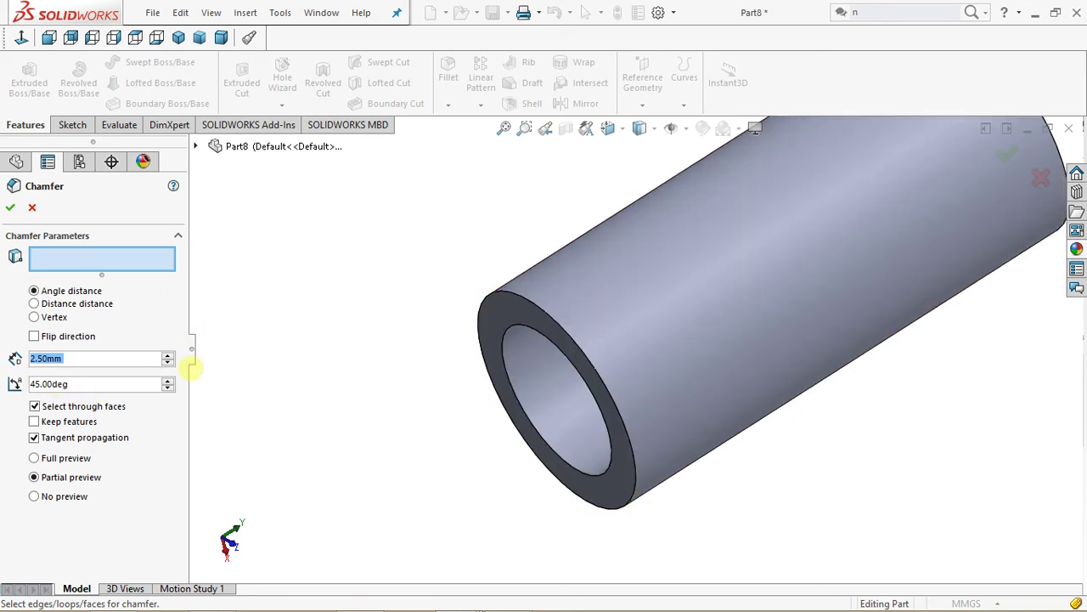
left_click(537, 310)
middle_click_drag(468, 311, 637, 321)
scroll(910, 235, "up", 2)
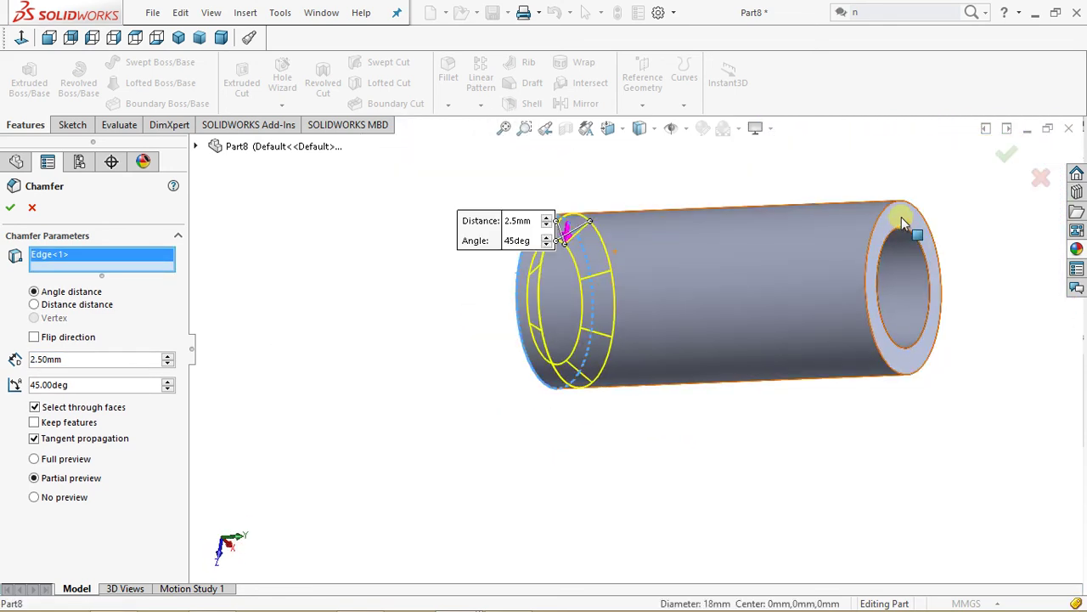
left_click(885, 210)
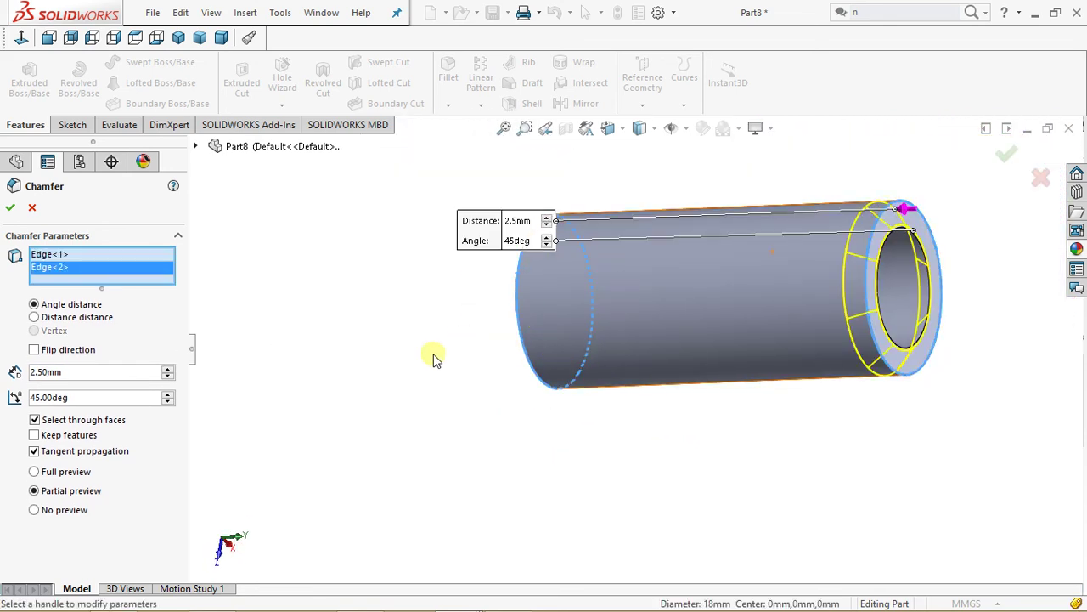
middle_click_drag(396, 280, 429, 270)
left_click(11, 209)
Apply 1060 Alloy from the Aluminium Alloys category as the pin's material
middle_click_drag(386, 353, 425, 301)
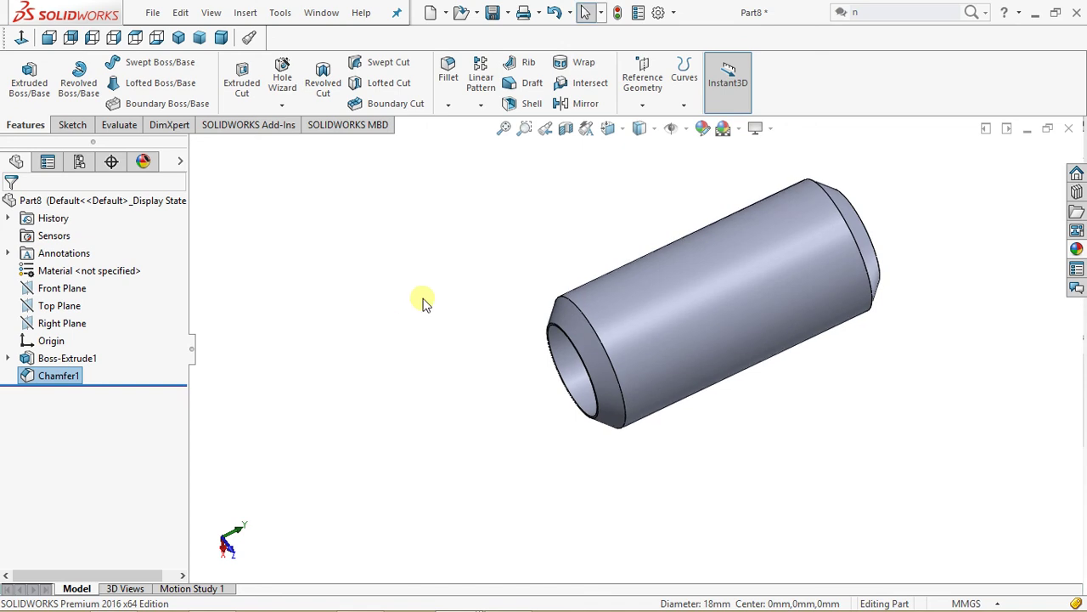
right_click(100, 272)
left_click(119, 279)
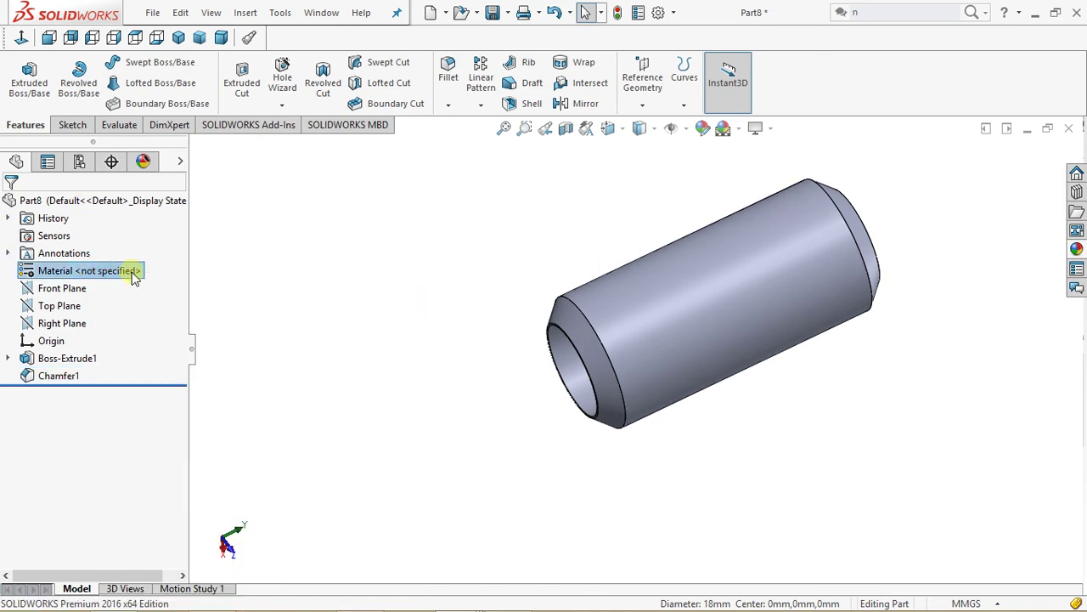
left_click(265, 124)
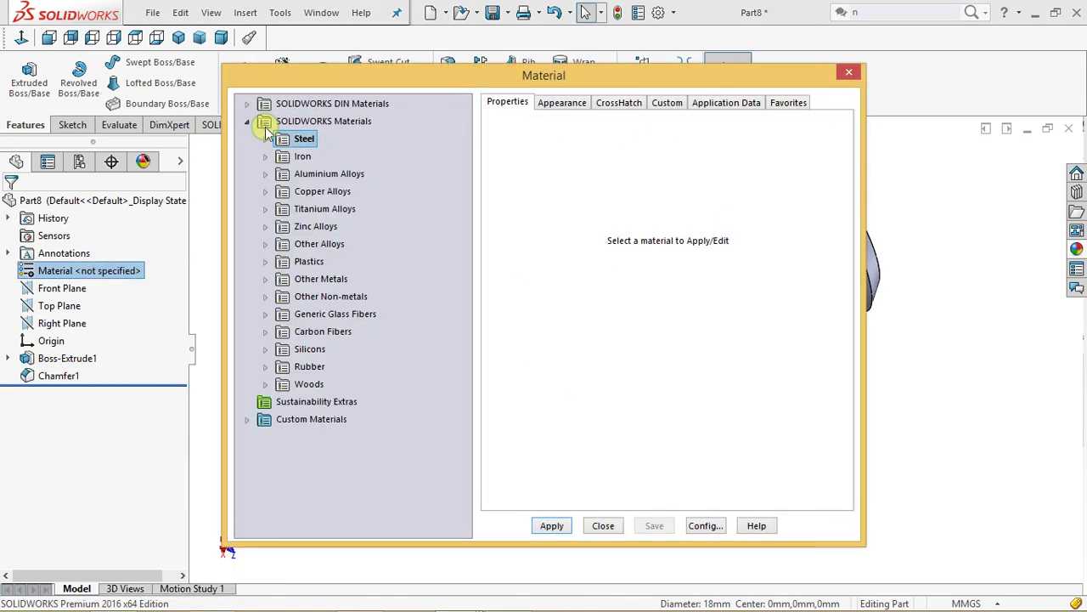
left_click(265, 174)
left_click(315, 122)
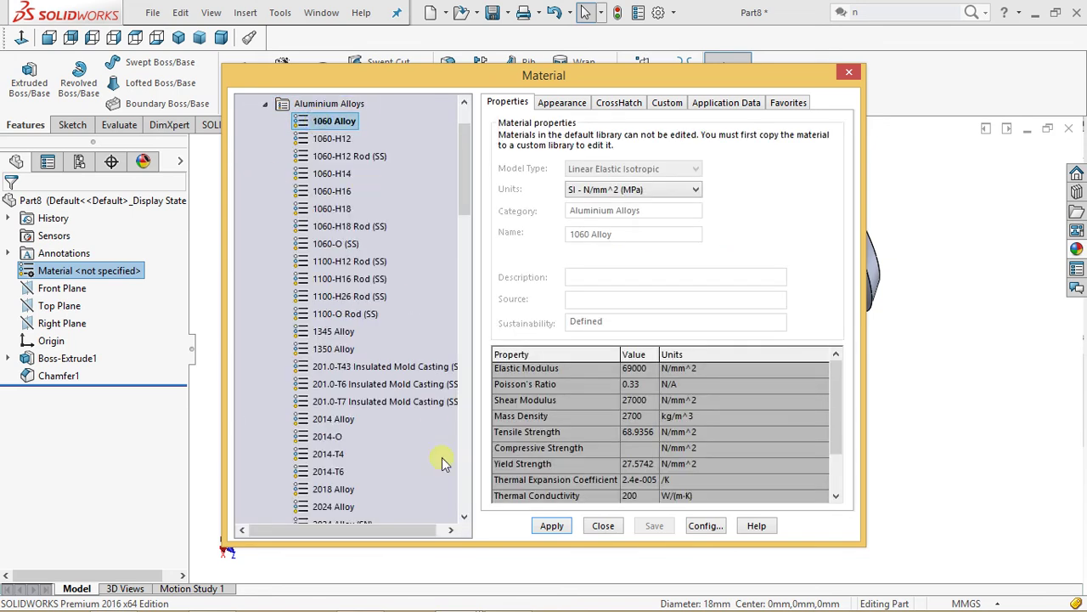
left_click(550, 525)
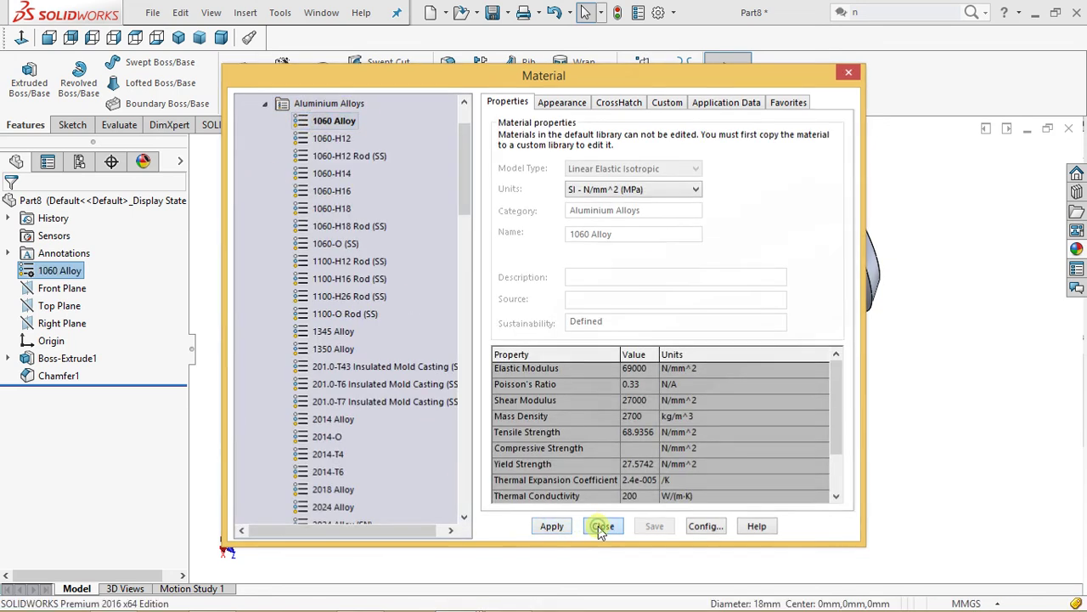
left_click(602, 525)
Give the whole pin the polished aluminum appearance and colour it light orange from the standard swatches
middle_click_drag(516, 443, 578, 315)
left_click(701, 129)
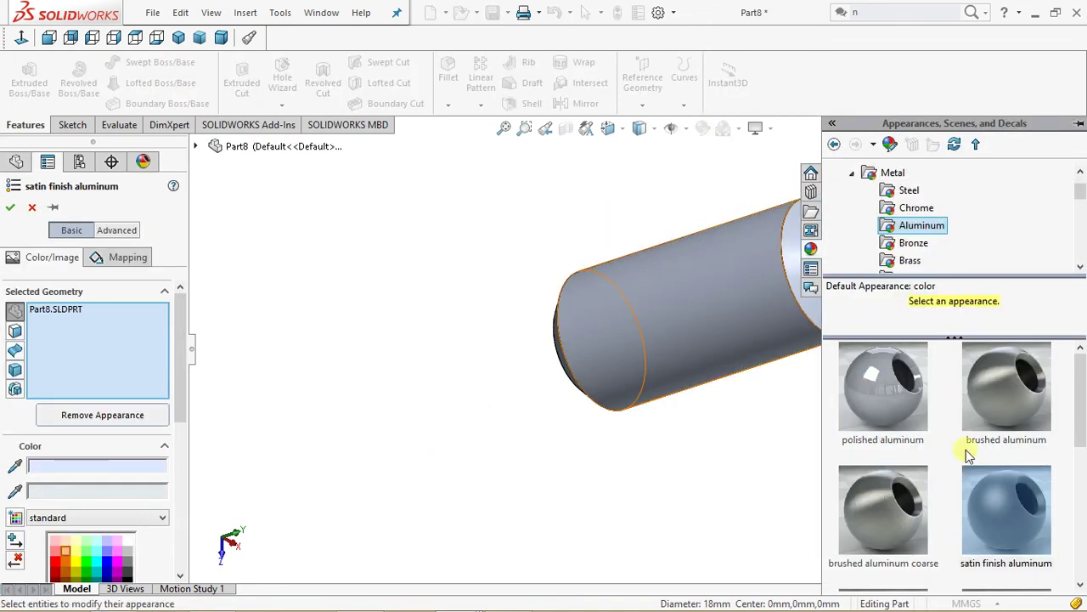
left_click(907, 412)
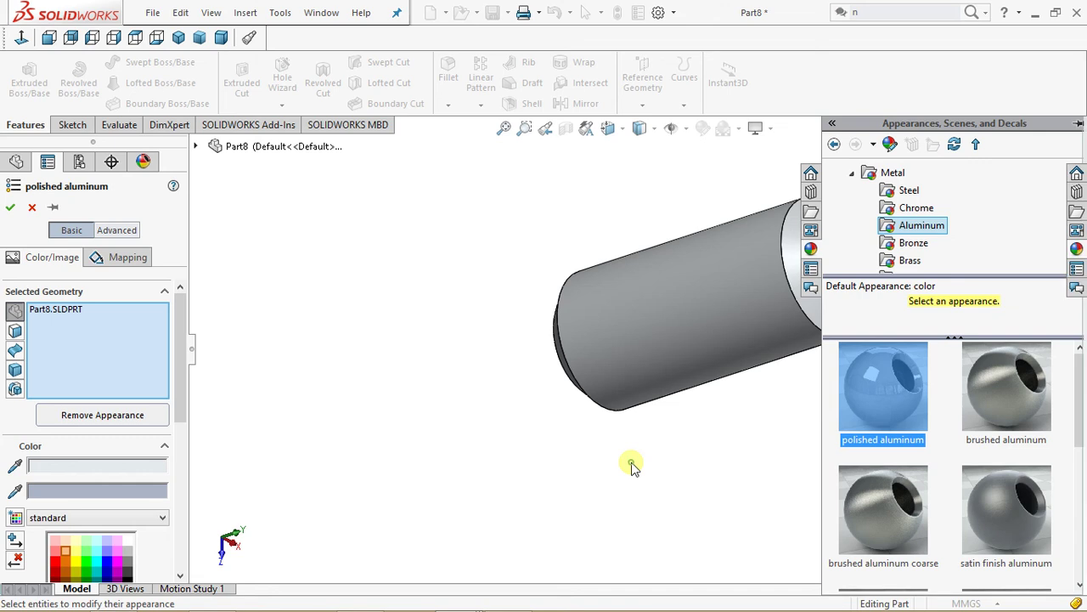
middle_click_drag(548, 452, 588, 453)
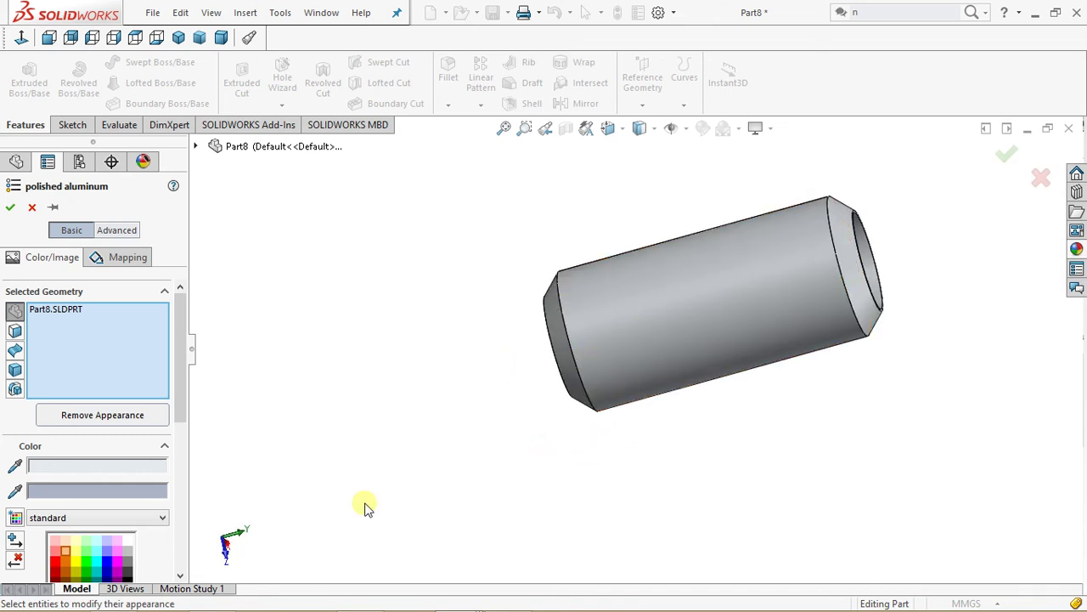
left_click(66, 541)
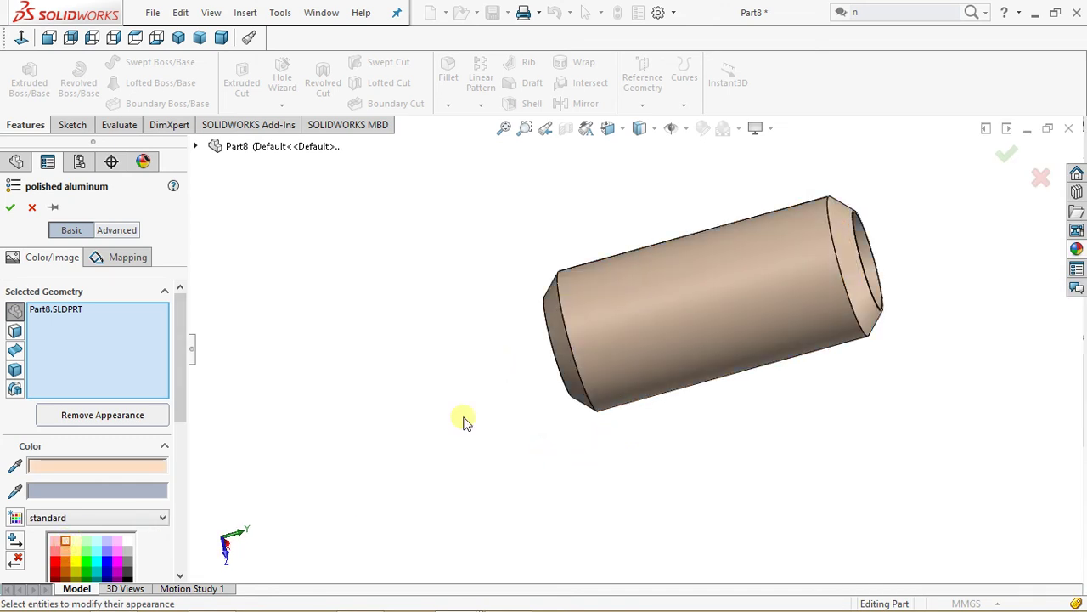
left_click(117, 541)
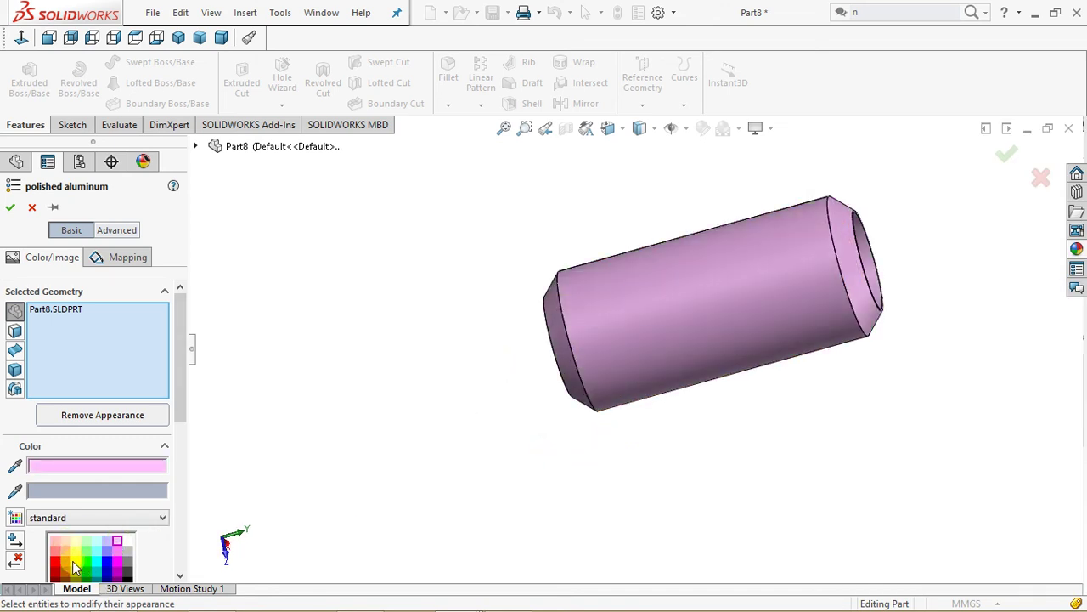
left_click(72, 560)
left_click(66, 542)
left_click(66, 542)
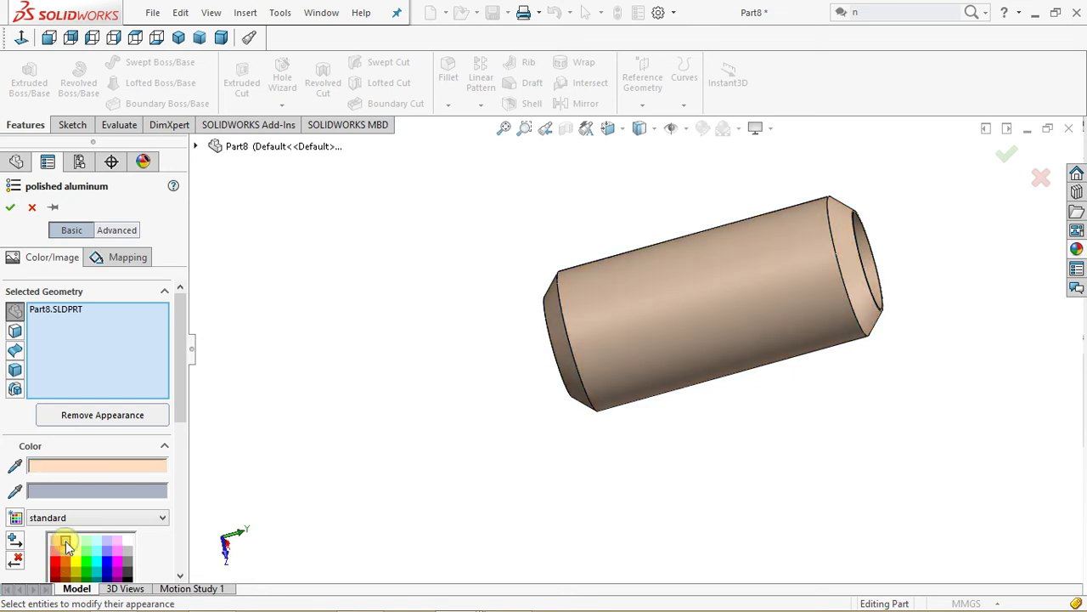
left_click(10, 209)
middle_click_drag(571, 508, 534, 451)
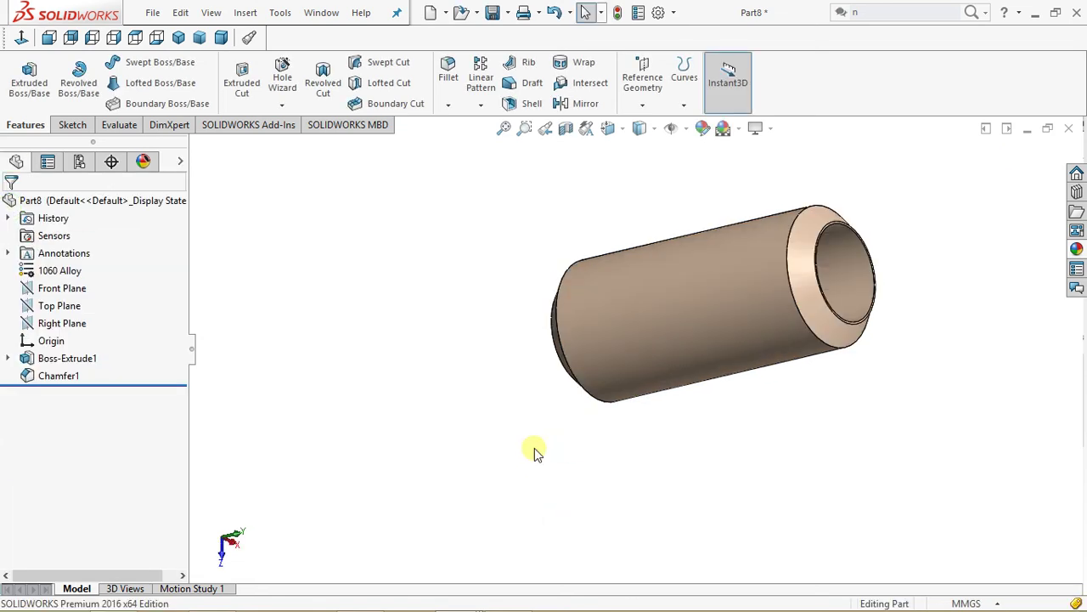
middle_click_drag(512, 266, 454, 333, "ctrl")
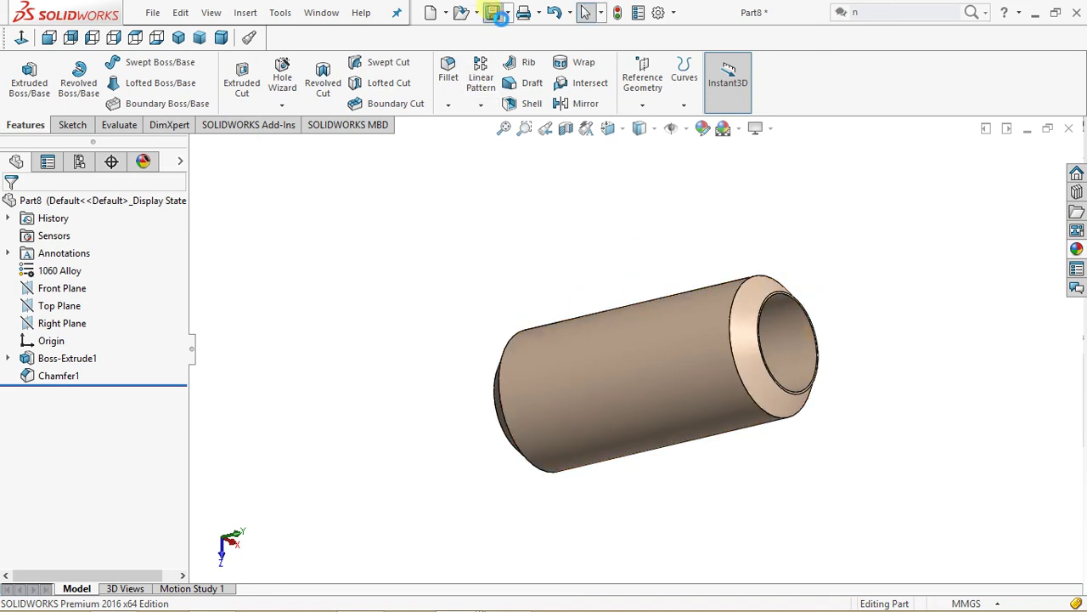
left_click(494, 12)
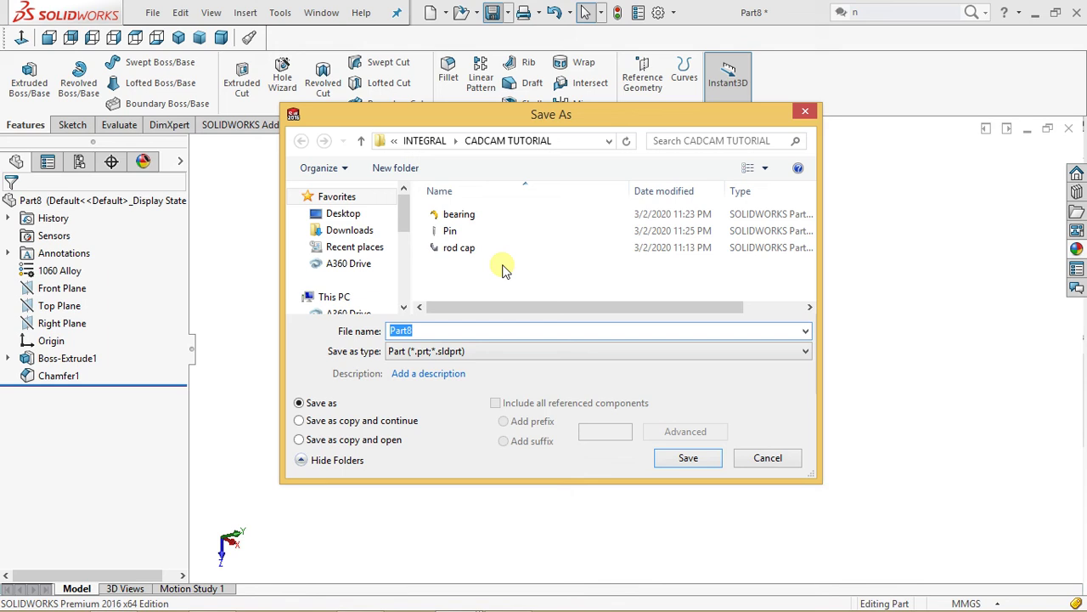
left_click(805, 113)
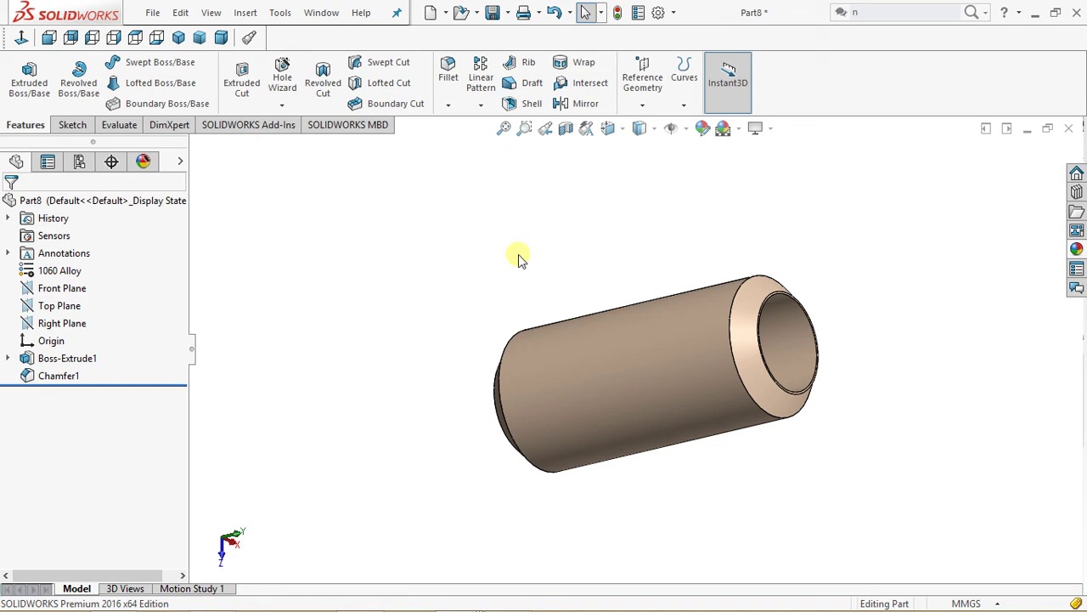
middle_click_drag(459, 381, 478, 340)
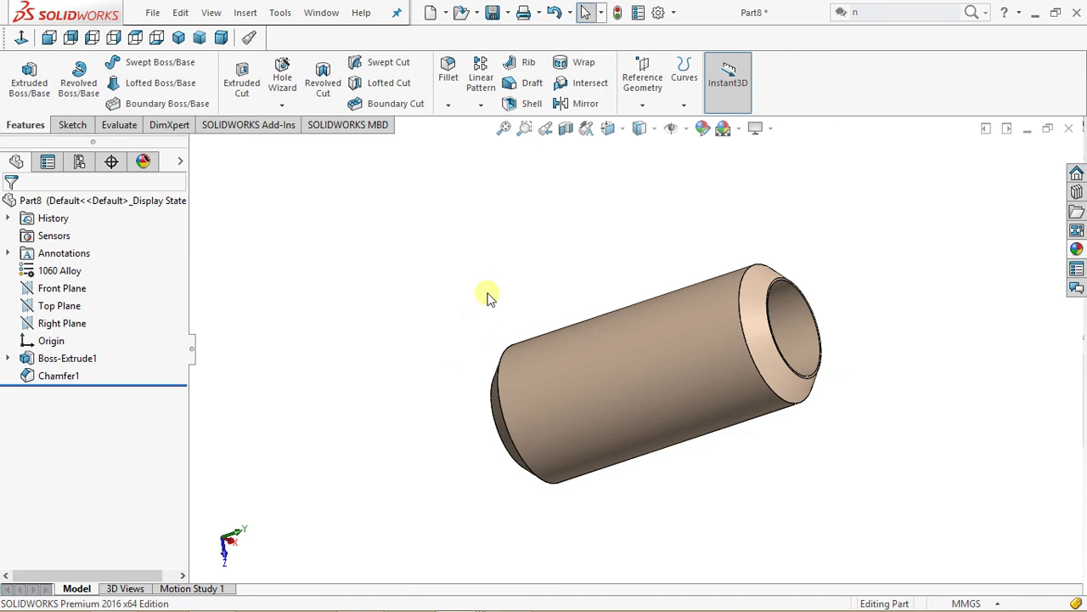